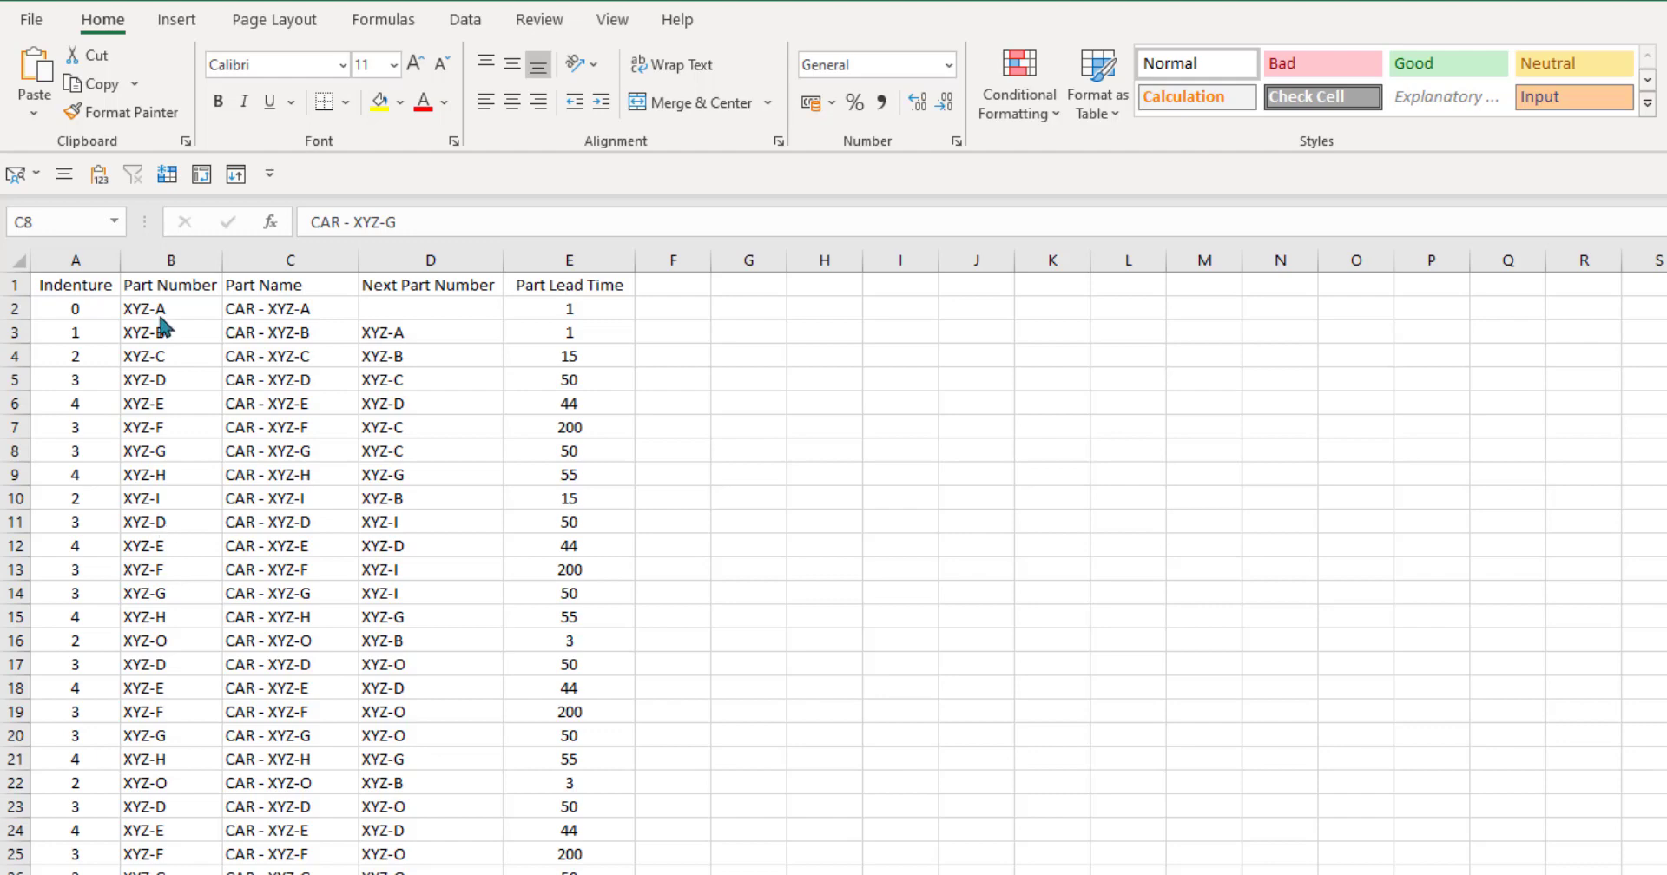
Review the part names, part numbers, next part numbers and lead times in the bill of materials list
drag(287, 308, 287, 653)
click(286, 591)
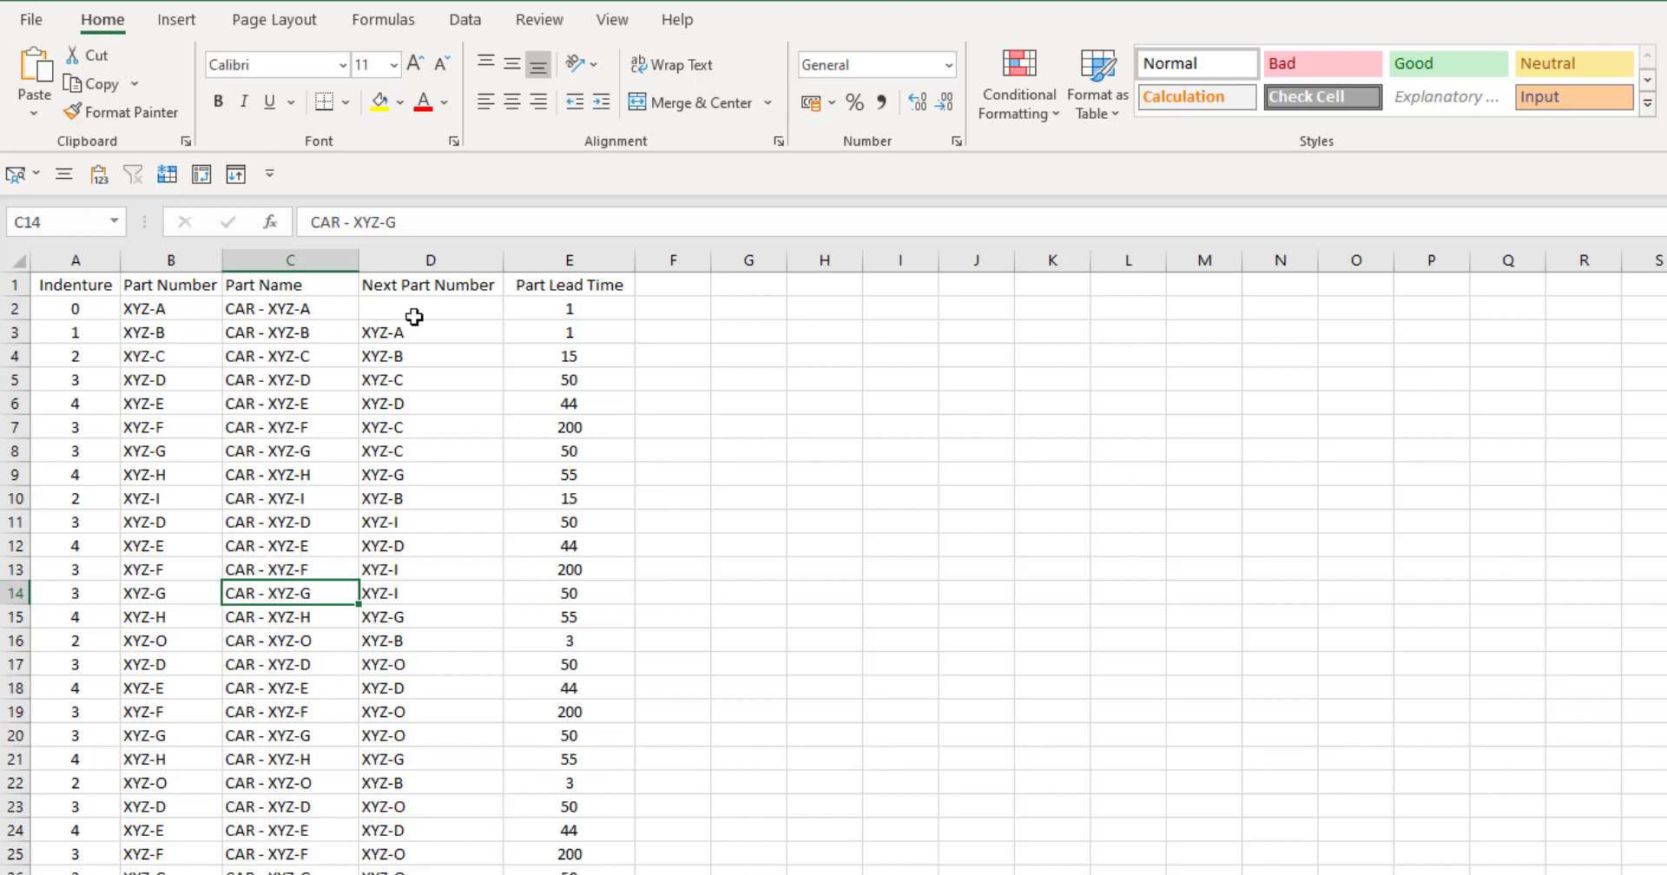
click(441, 349)
click(158, 335)
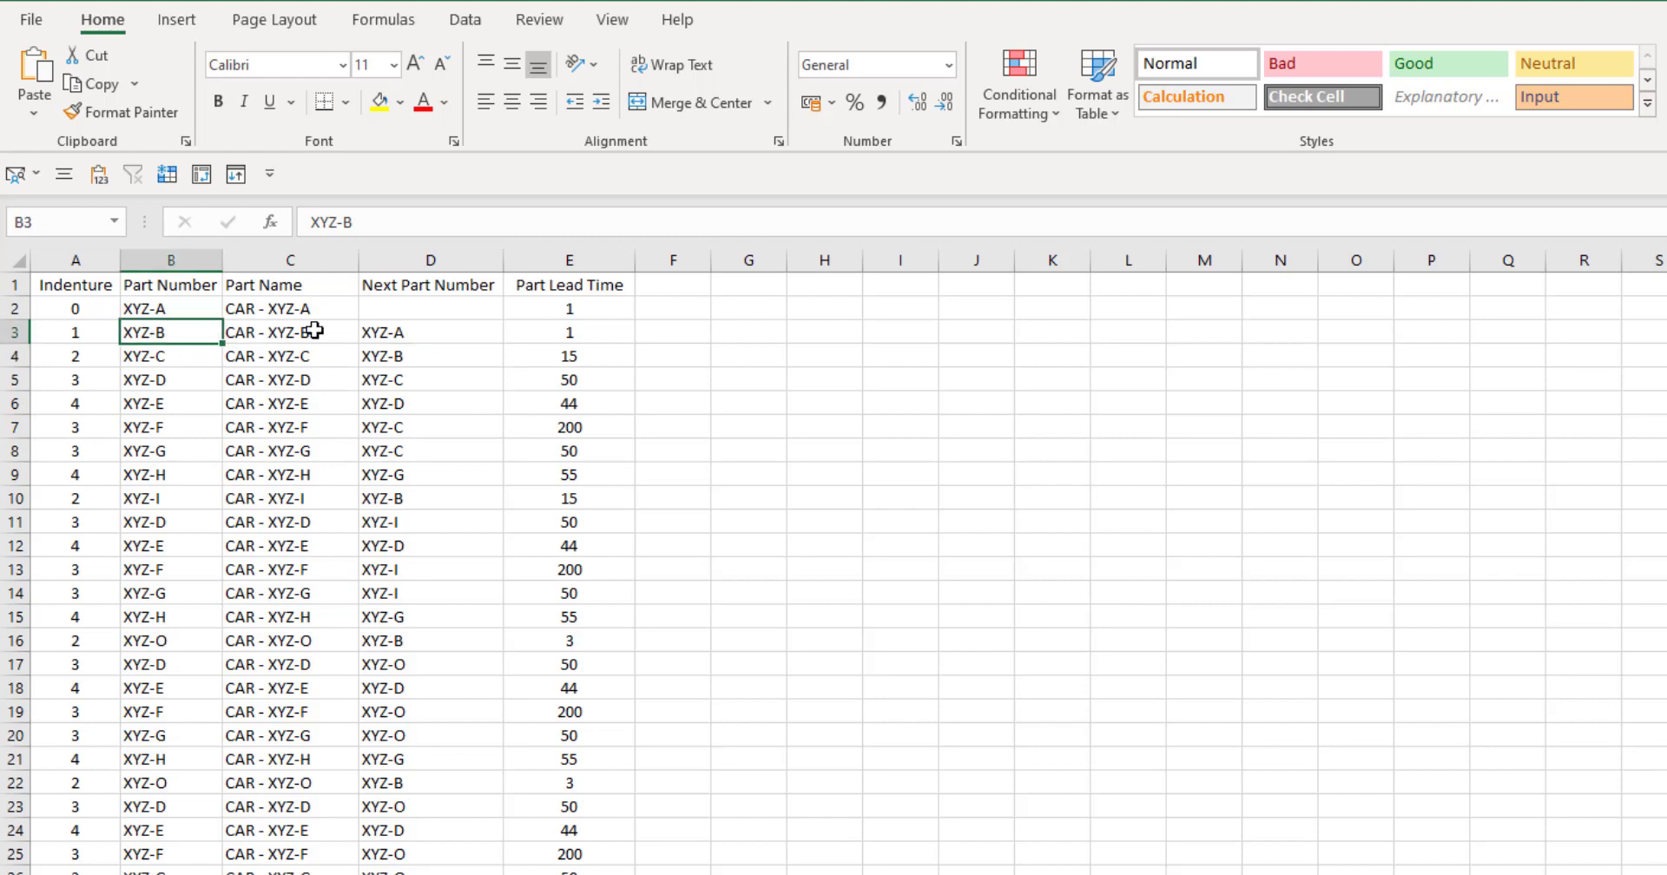
click(431, 333)
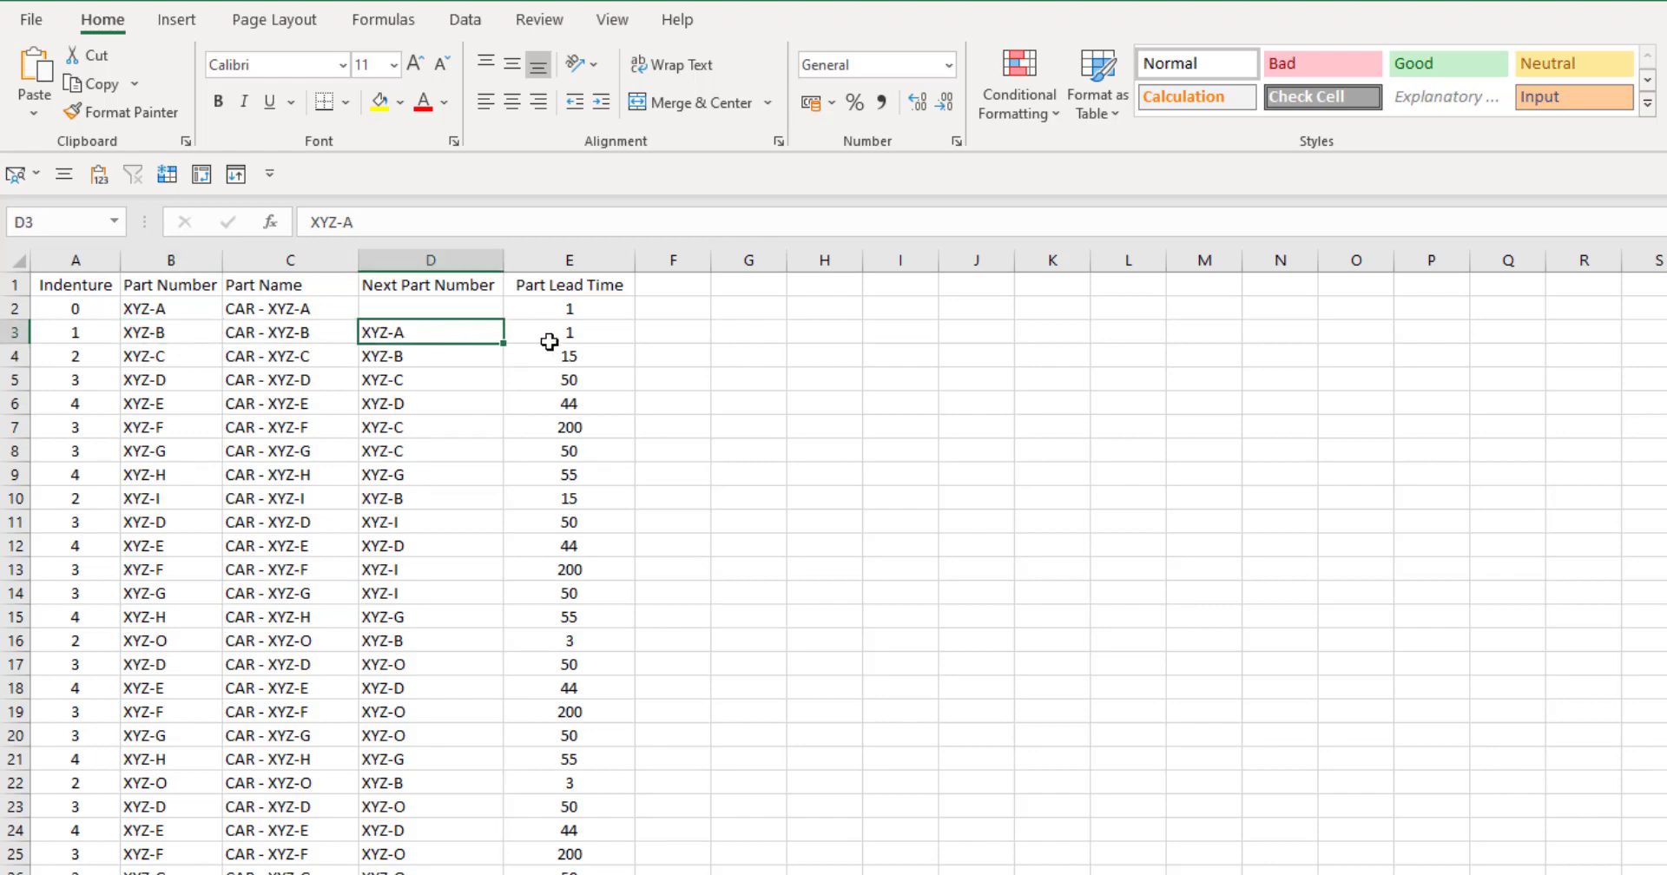
click(548, 341)
click(14, 332)
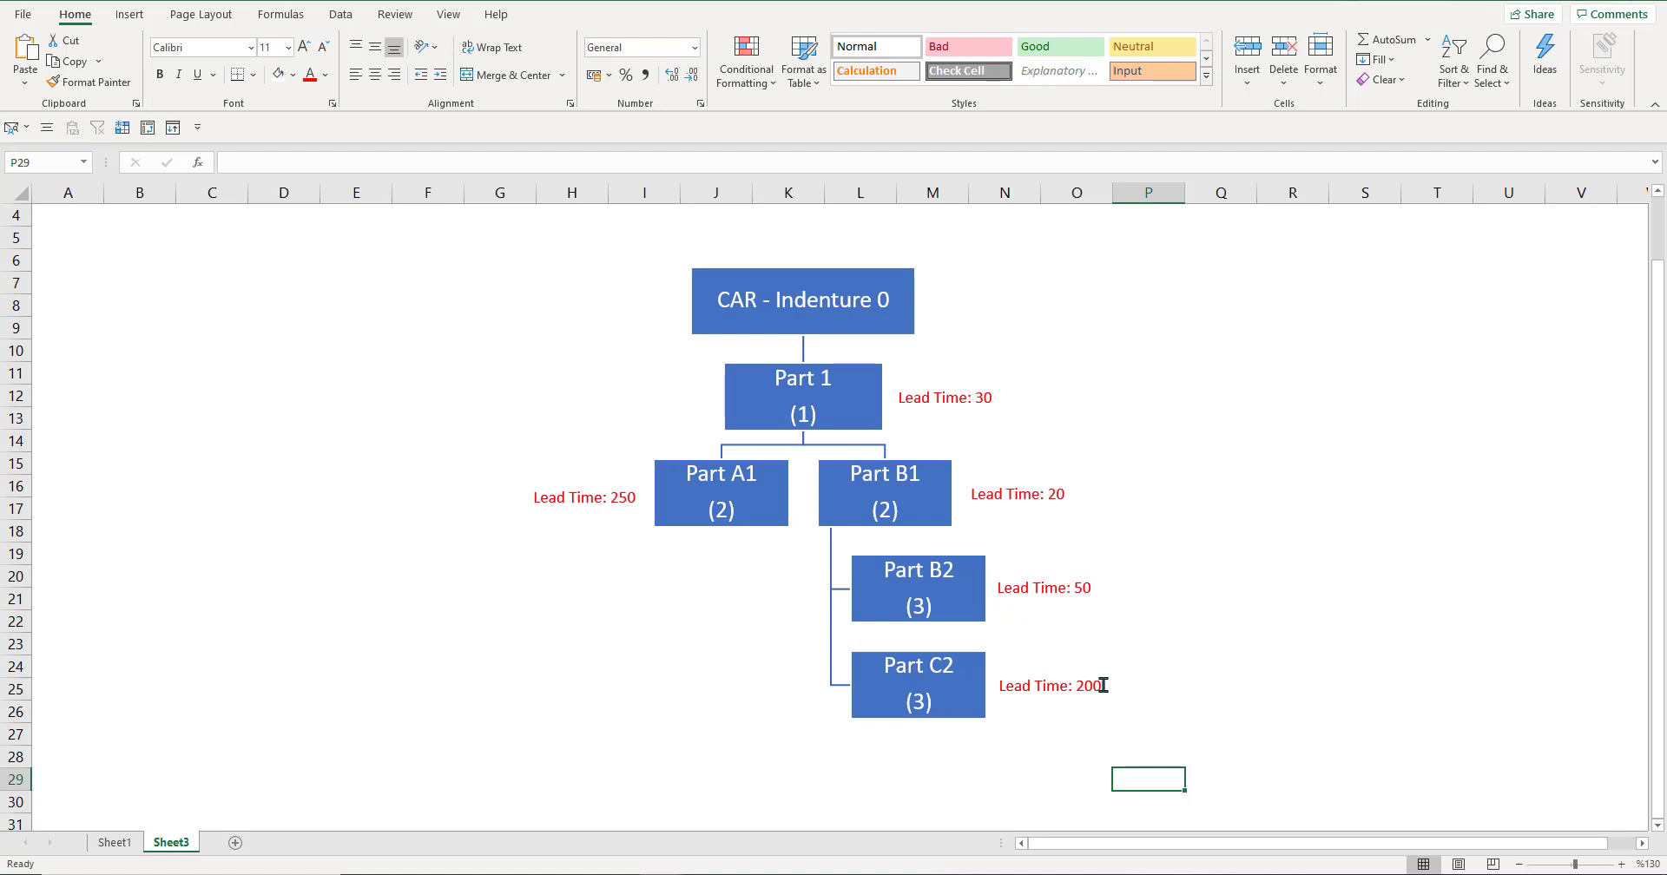
Set the lead time labels in the Sheet3 part hierarchy diagram to 220 for Part B1 and 280 for Part 1
click(1049, 493)
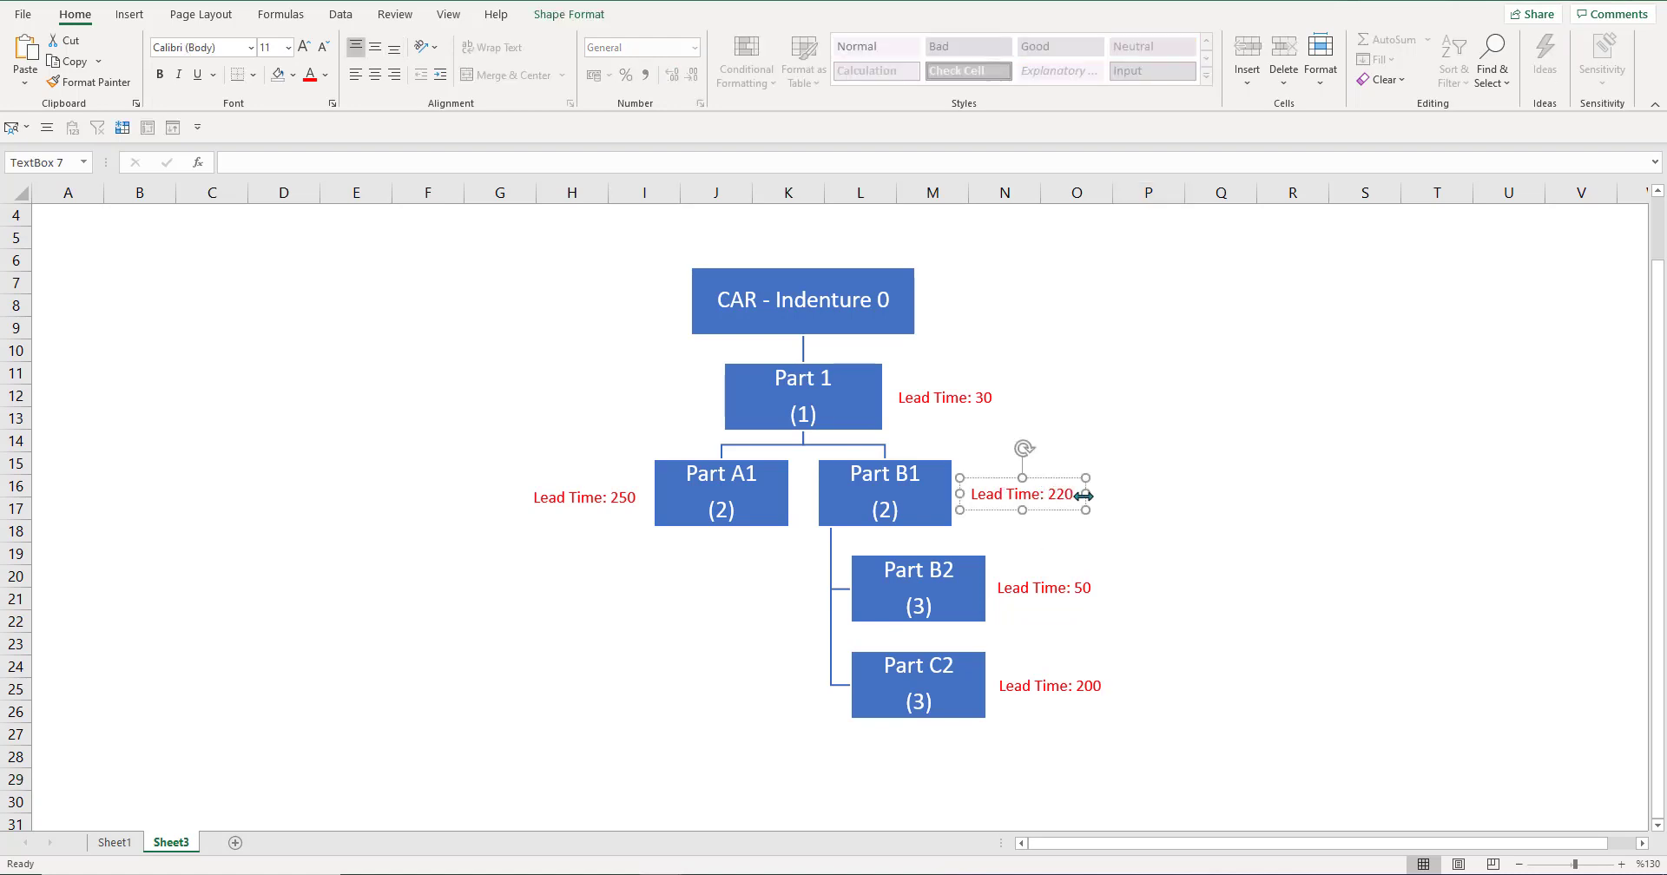
text(2)
click(1569, 682)
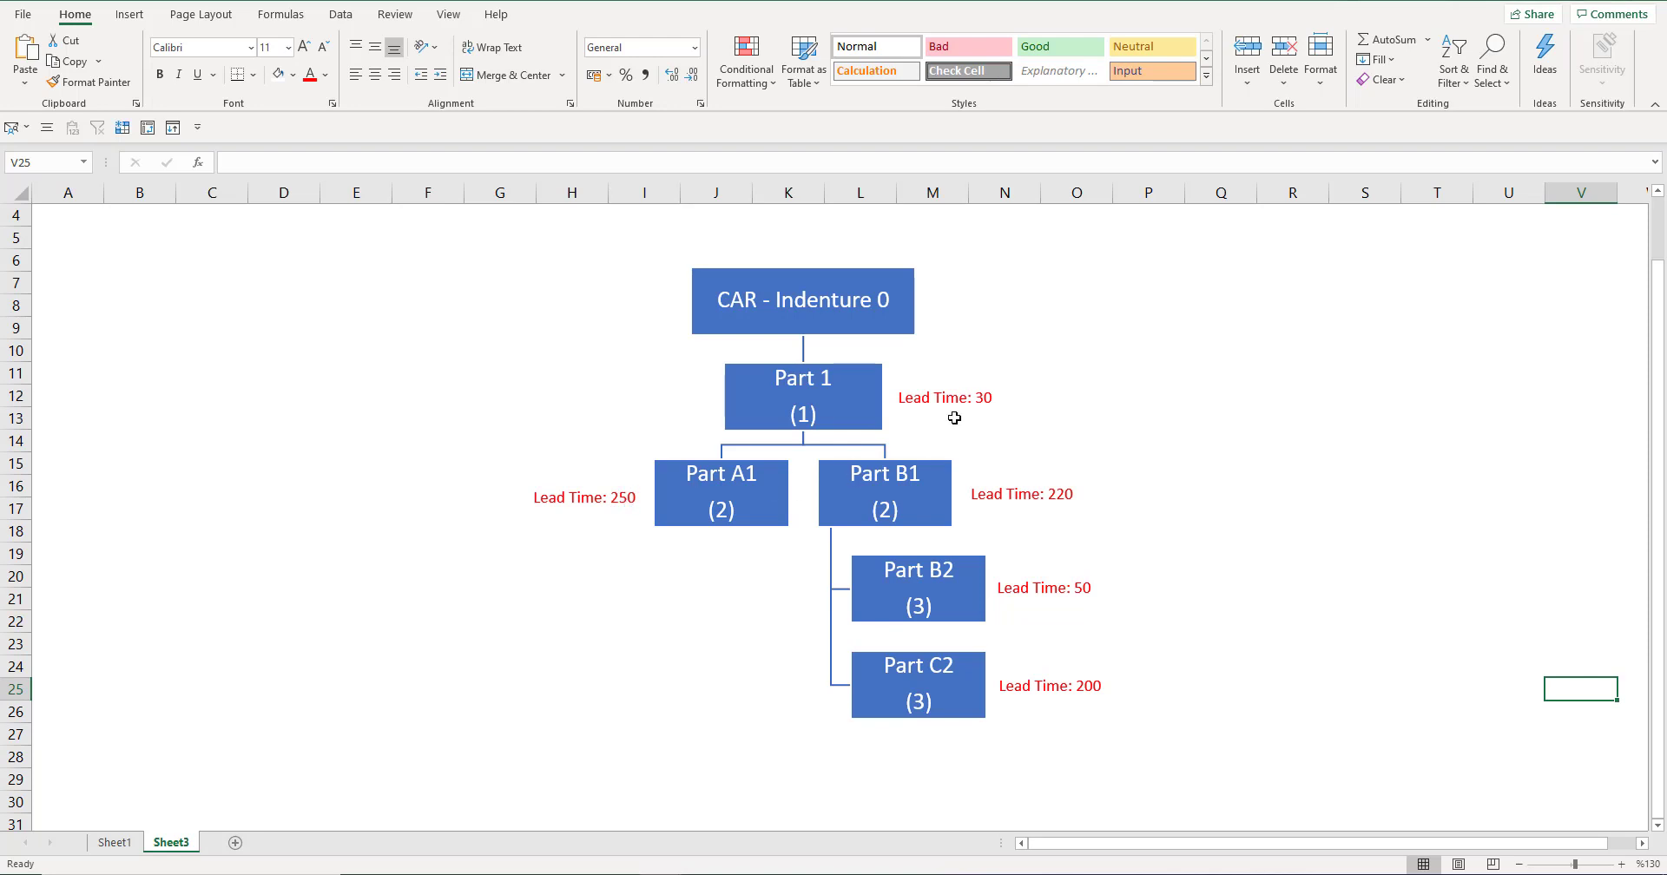
double_click(980, 398)
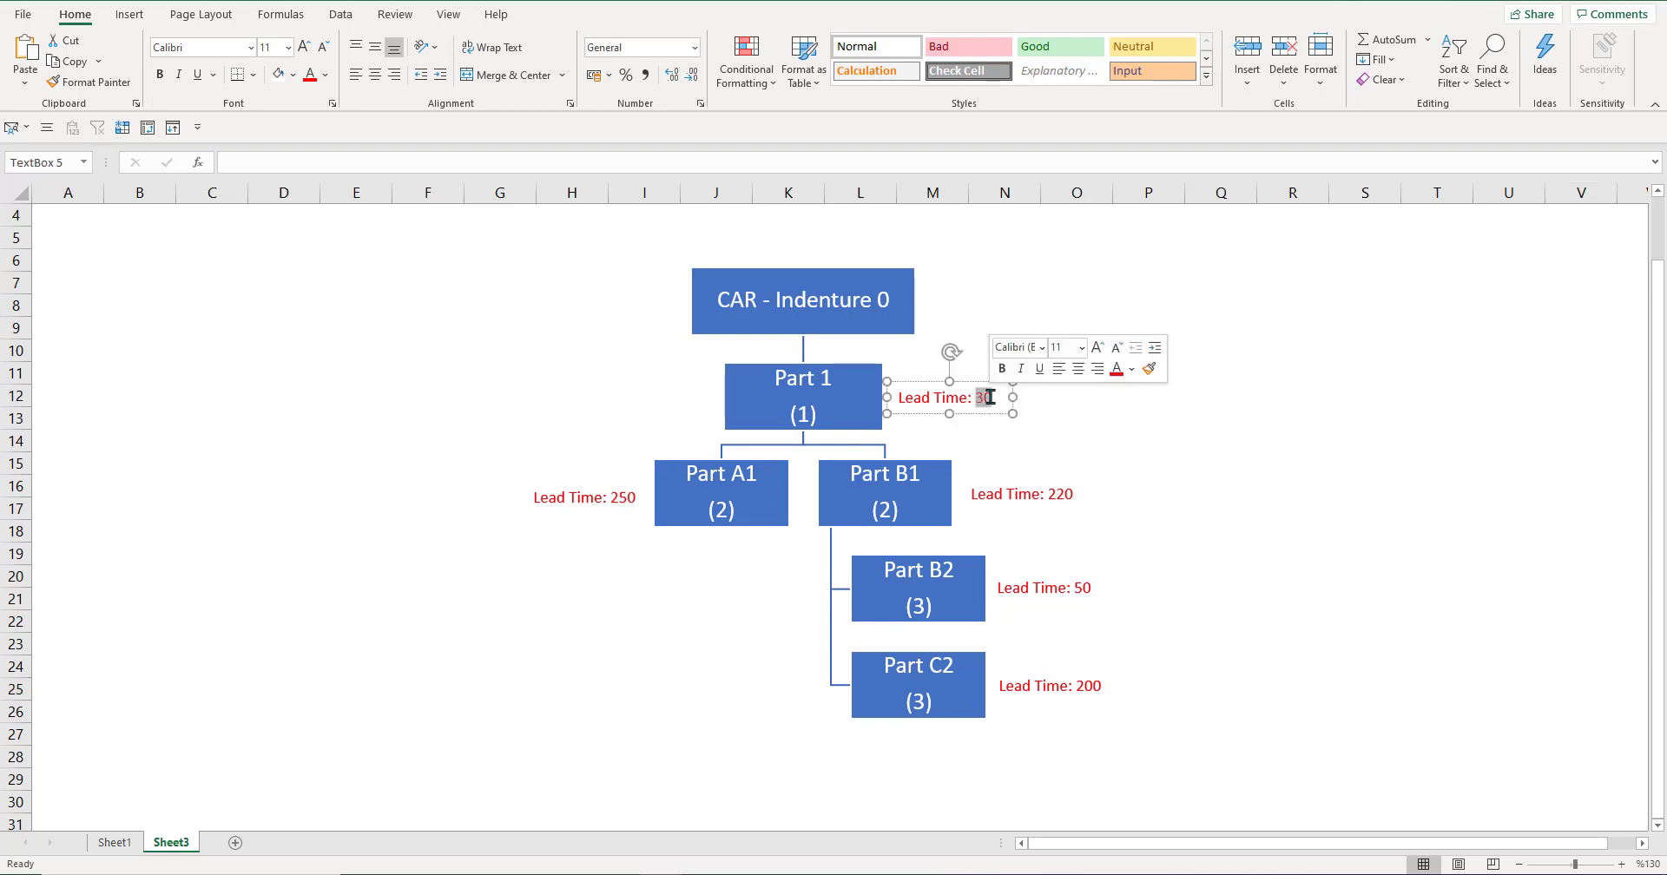
text(280)
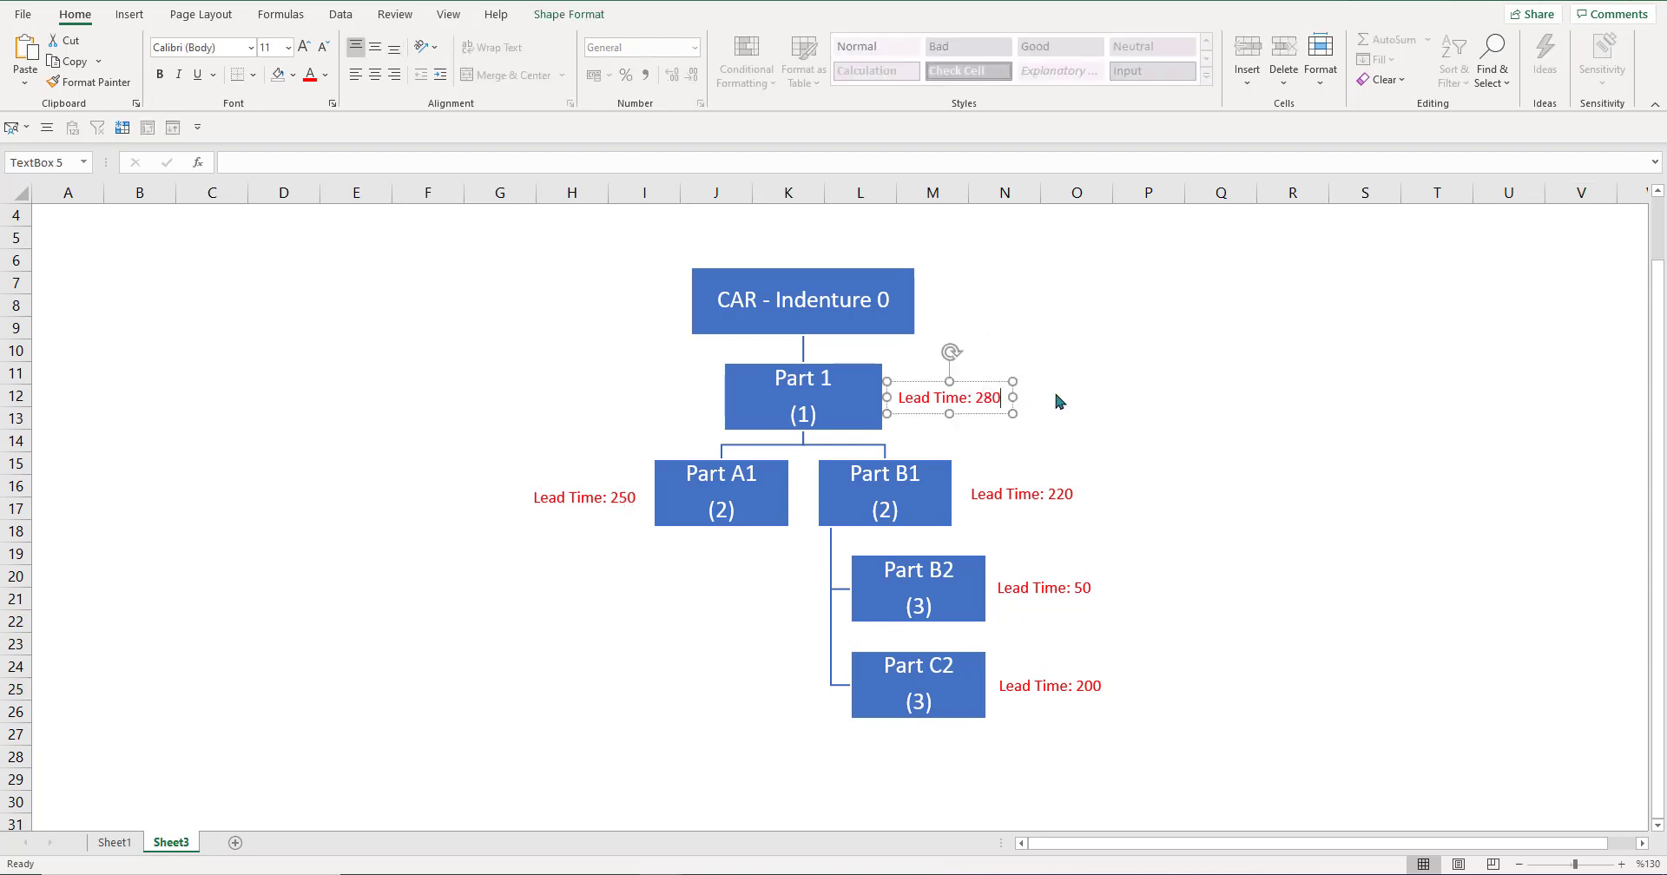
click(1163, 395)
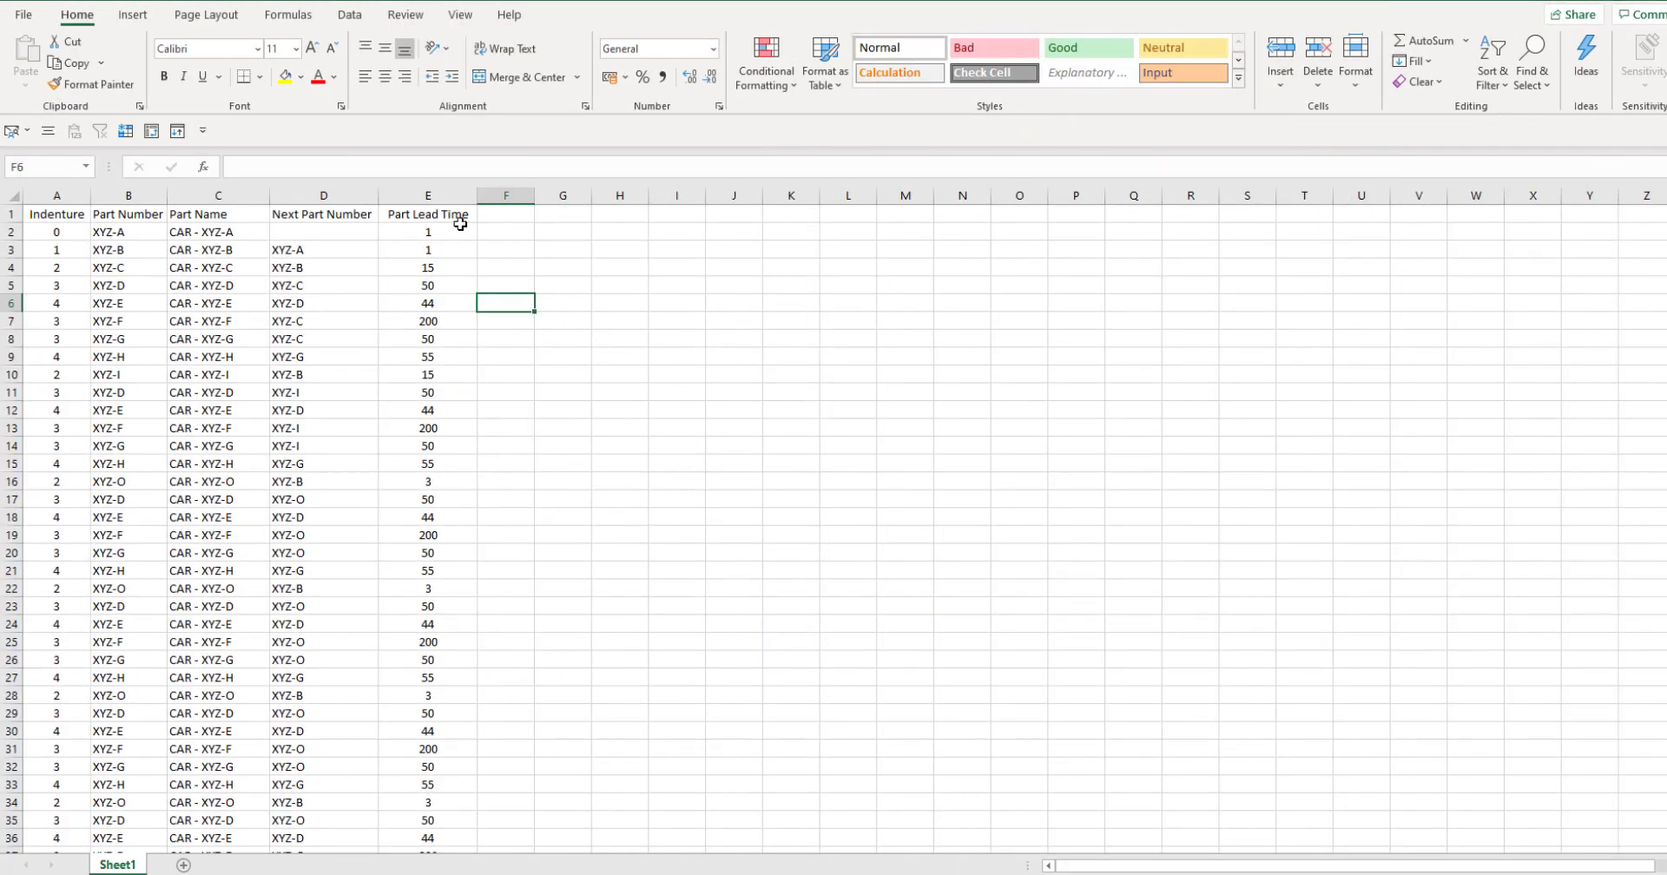
Add filters to the part list's header row and filter the Indenture column to show only level 4
click(460, 217)
key(ctrl+shift+l)
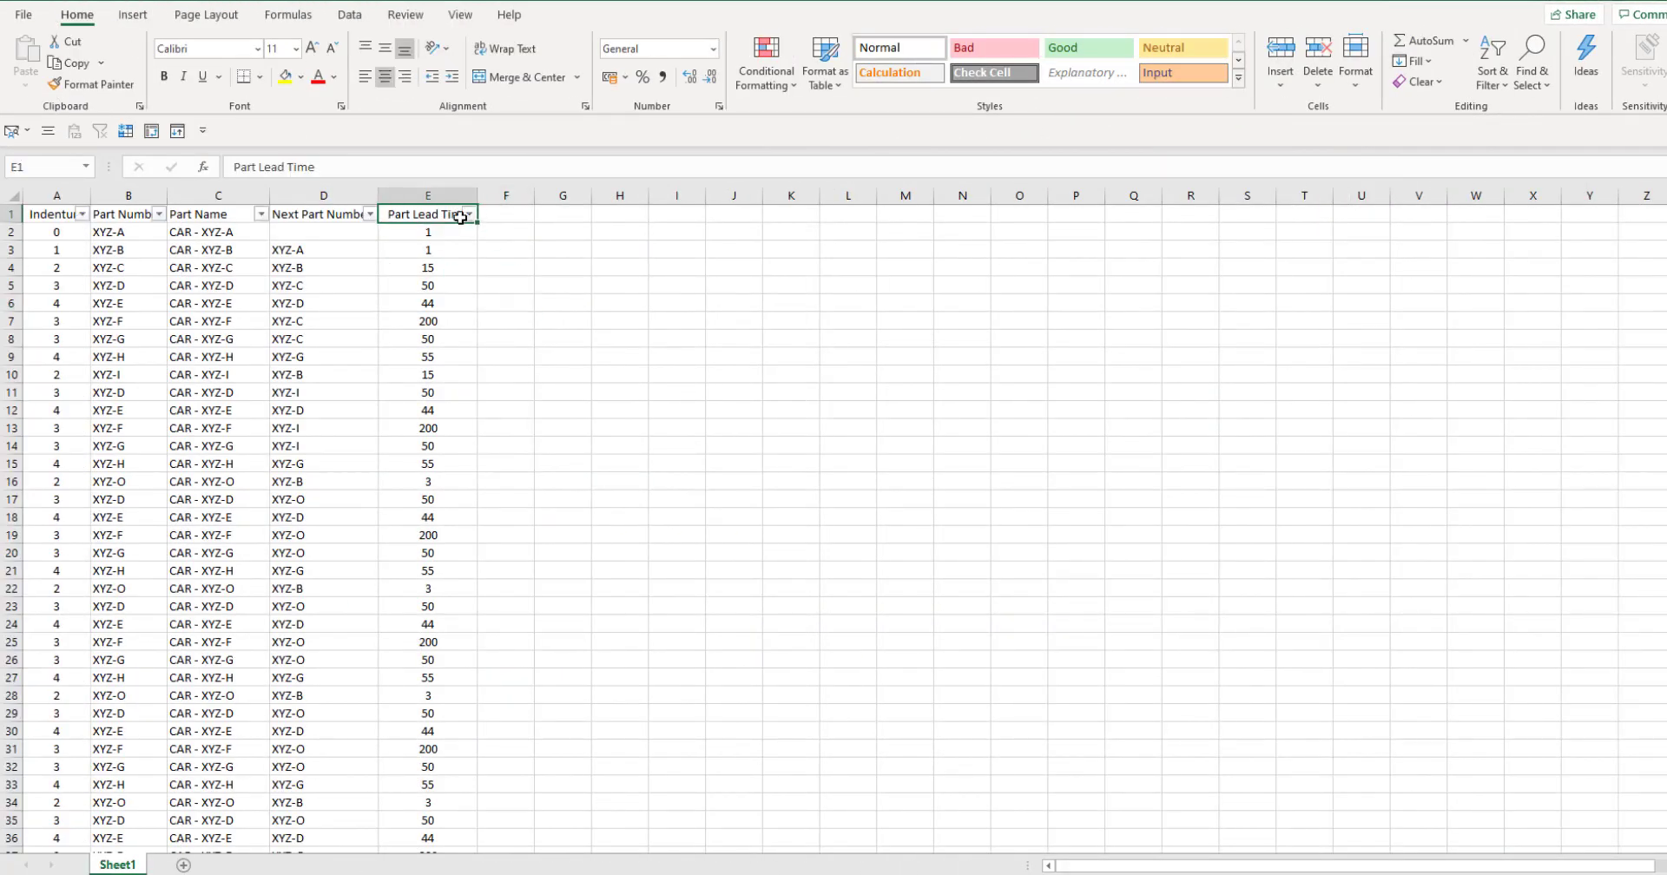
click(81, 215)
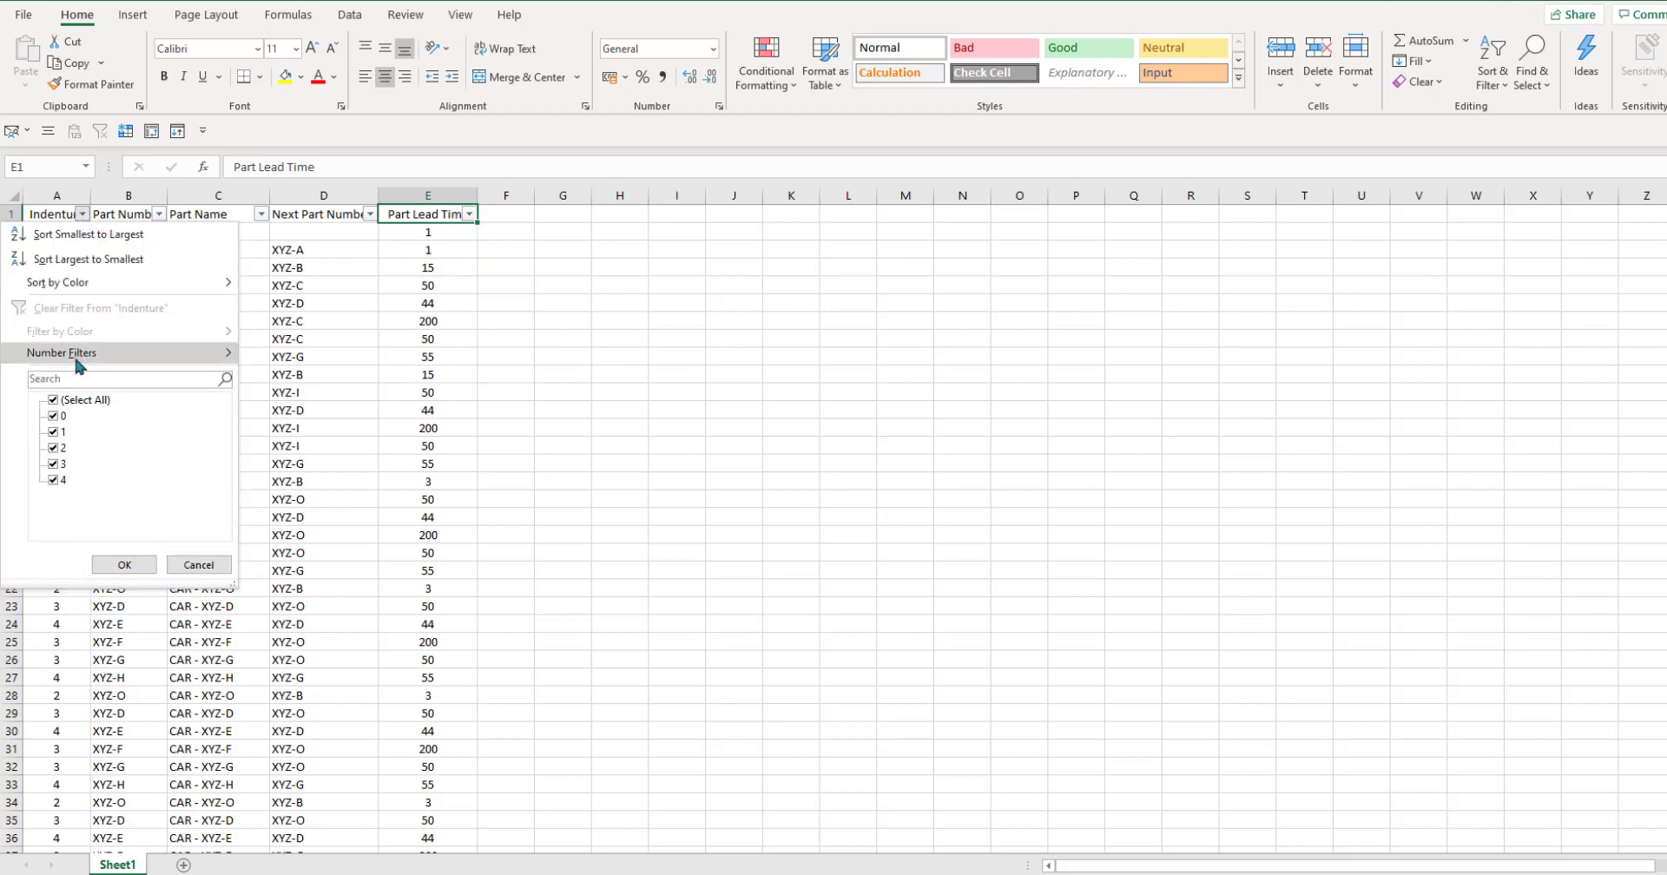
click(97, 401)
click(53, 480)
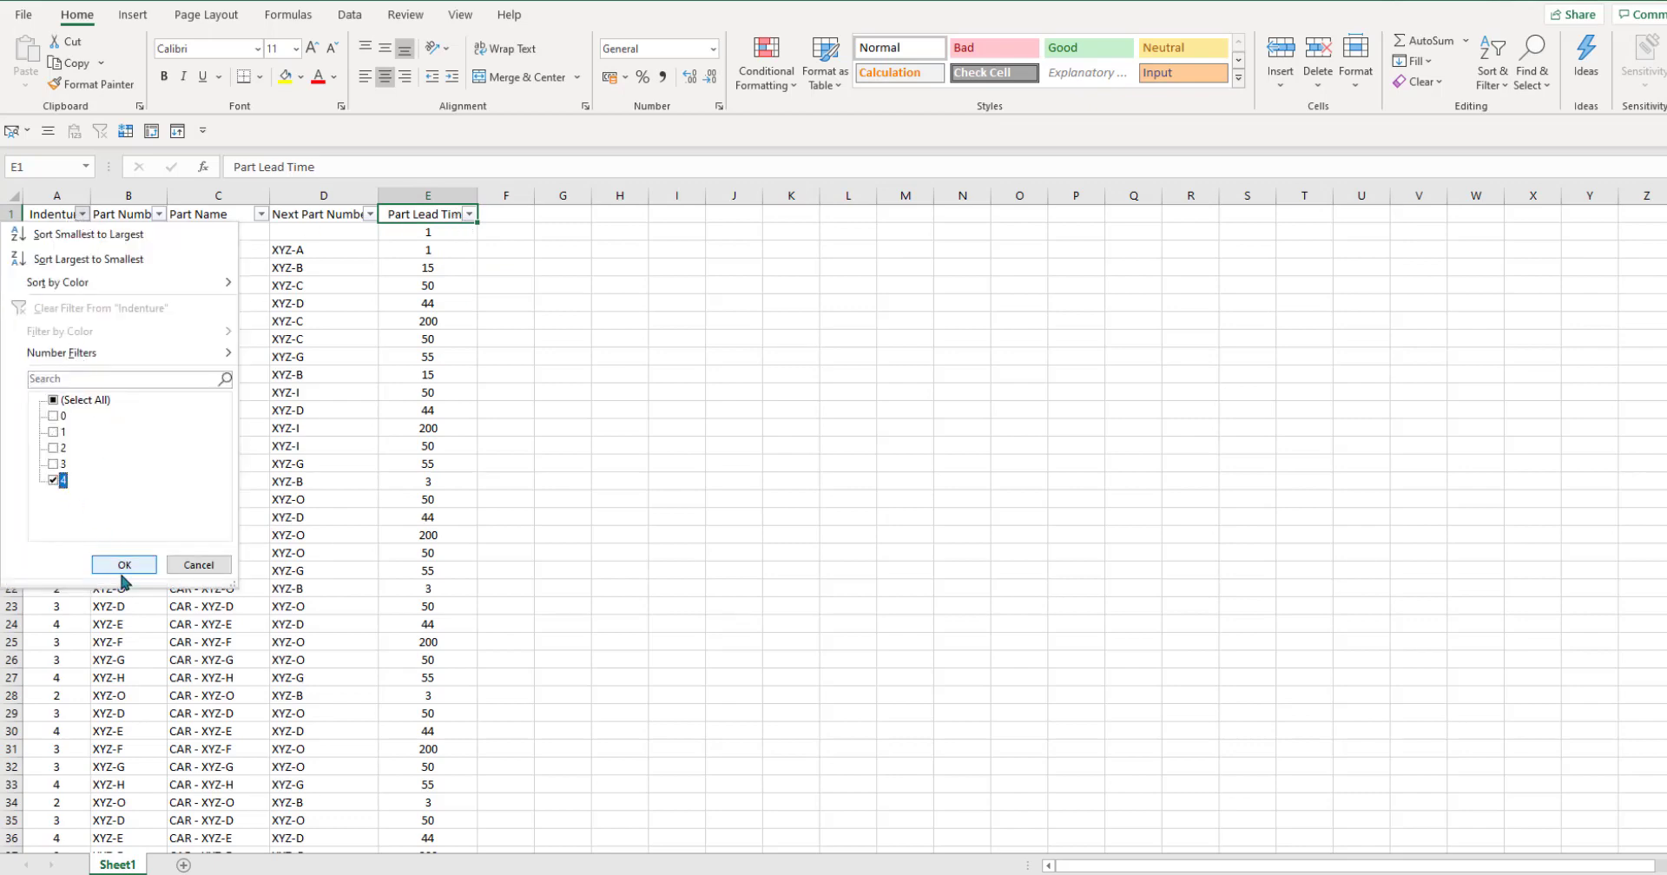
click(124, 564)
Enter the header "Ind level 4" in cell F1, beside the Part Lead Time column
click(425, 321)
click(422, 340)
click(506, 232)
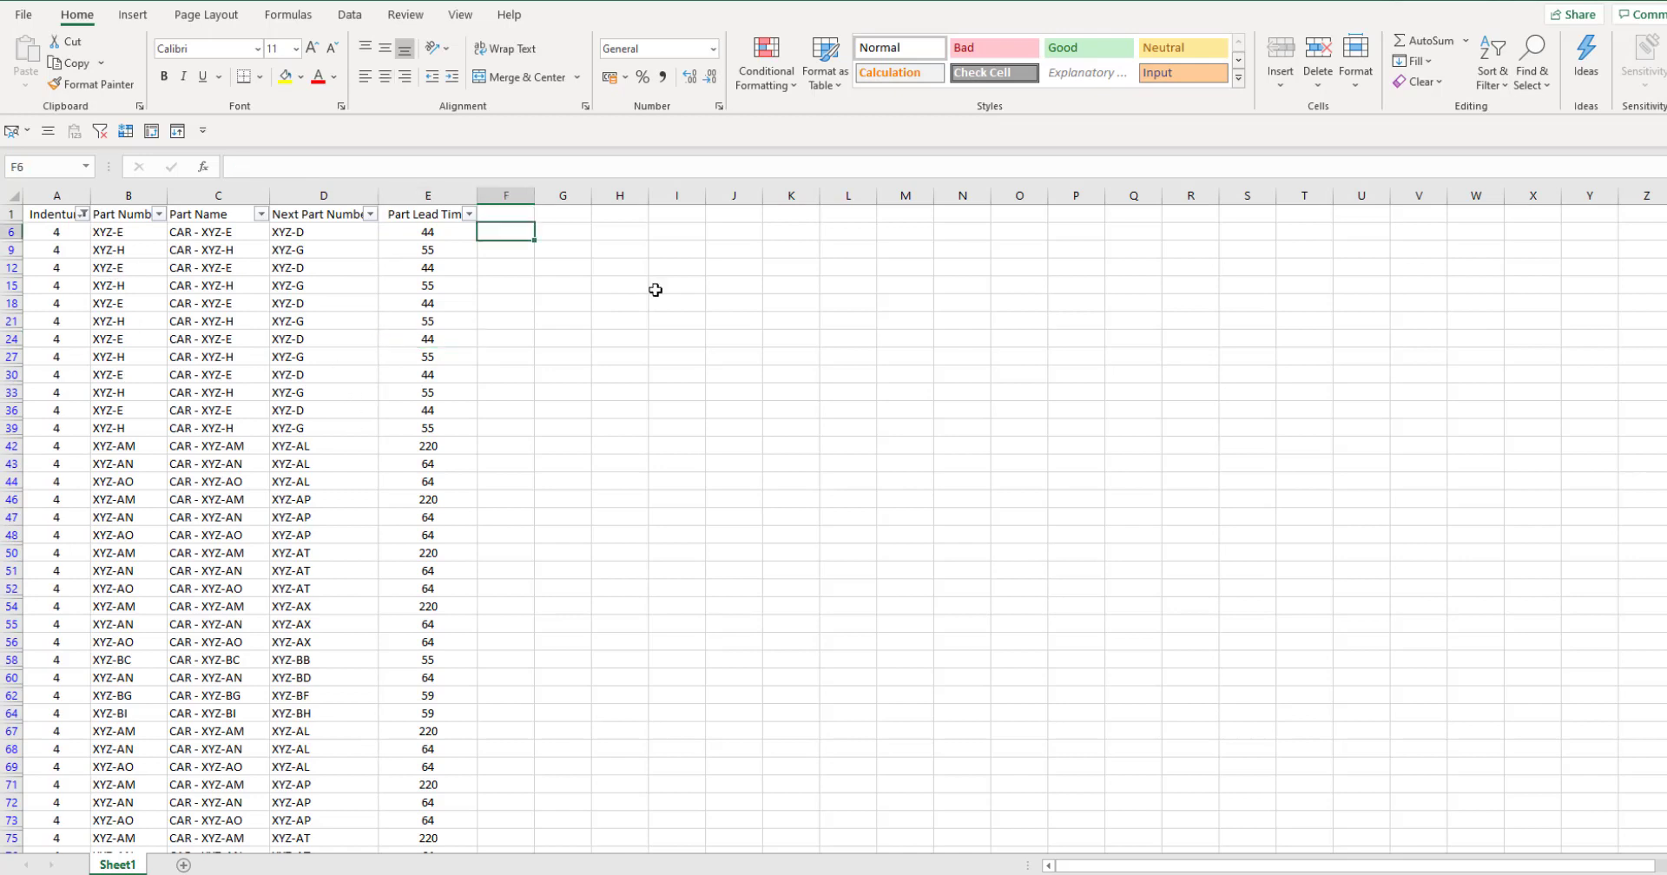
key(Up)
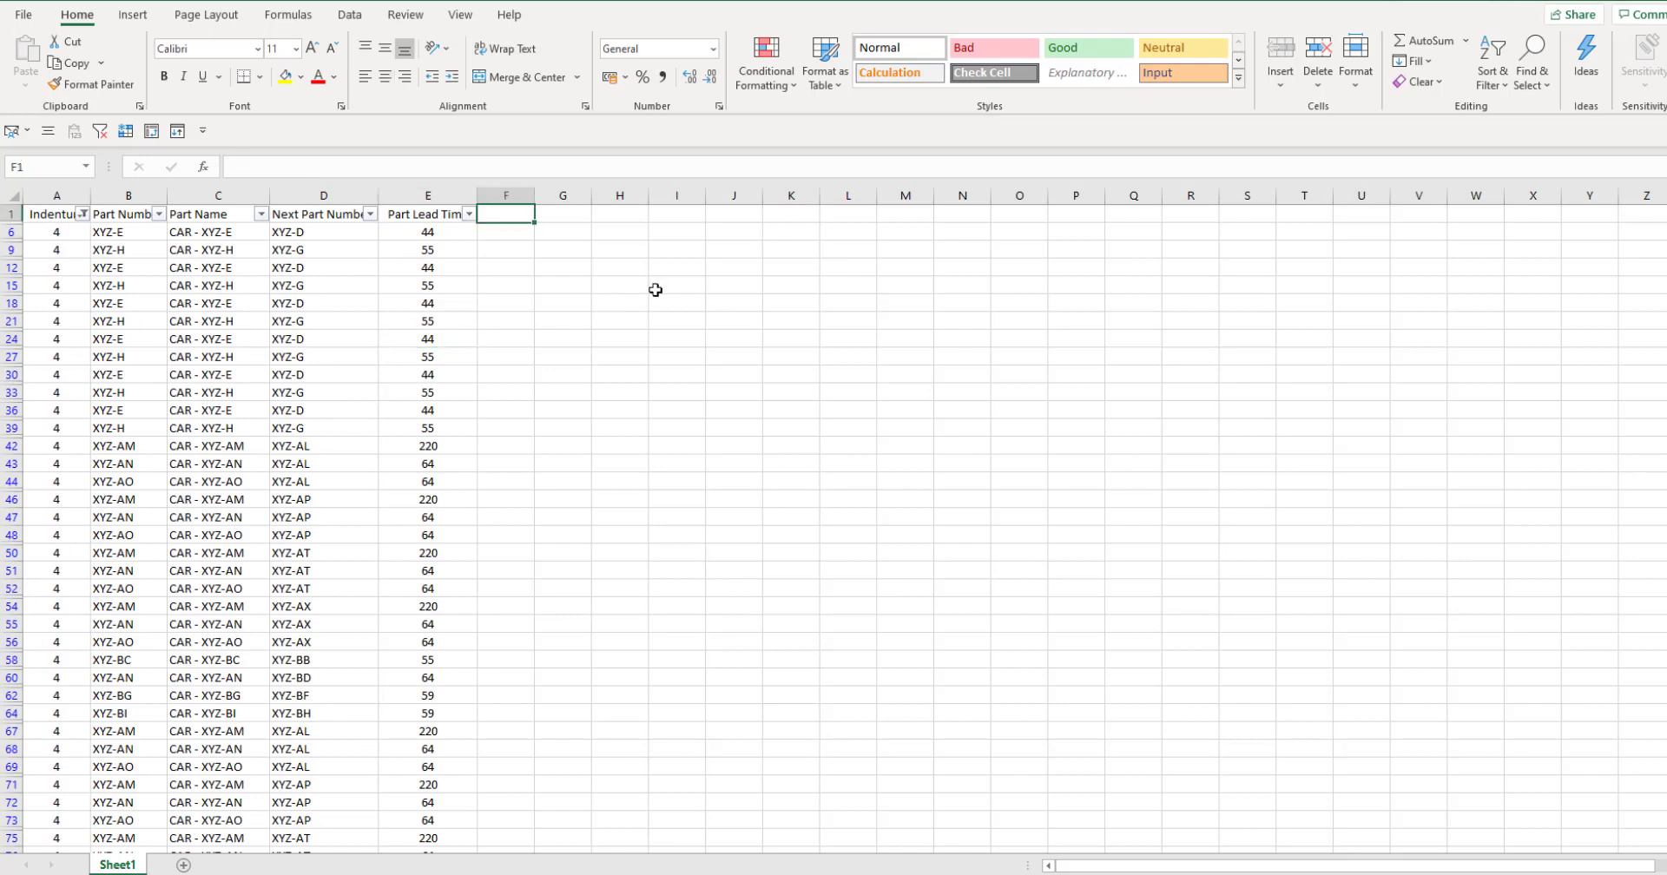
text(I)
key(BackSpace)
key(BackSpace)
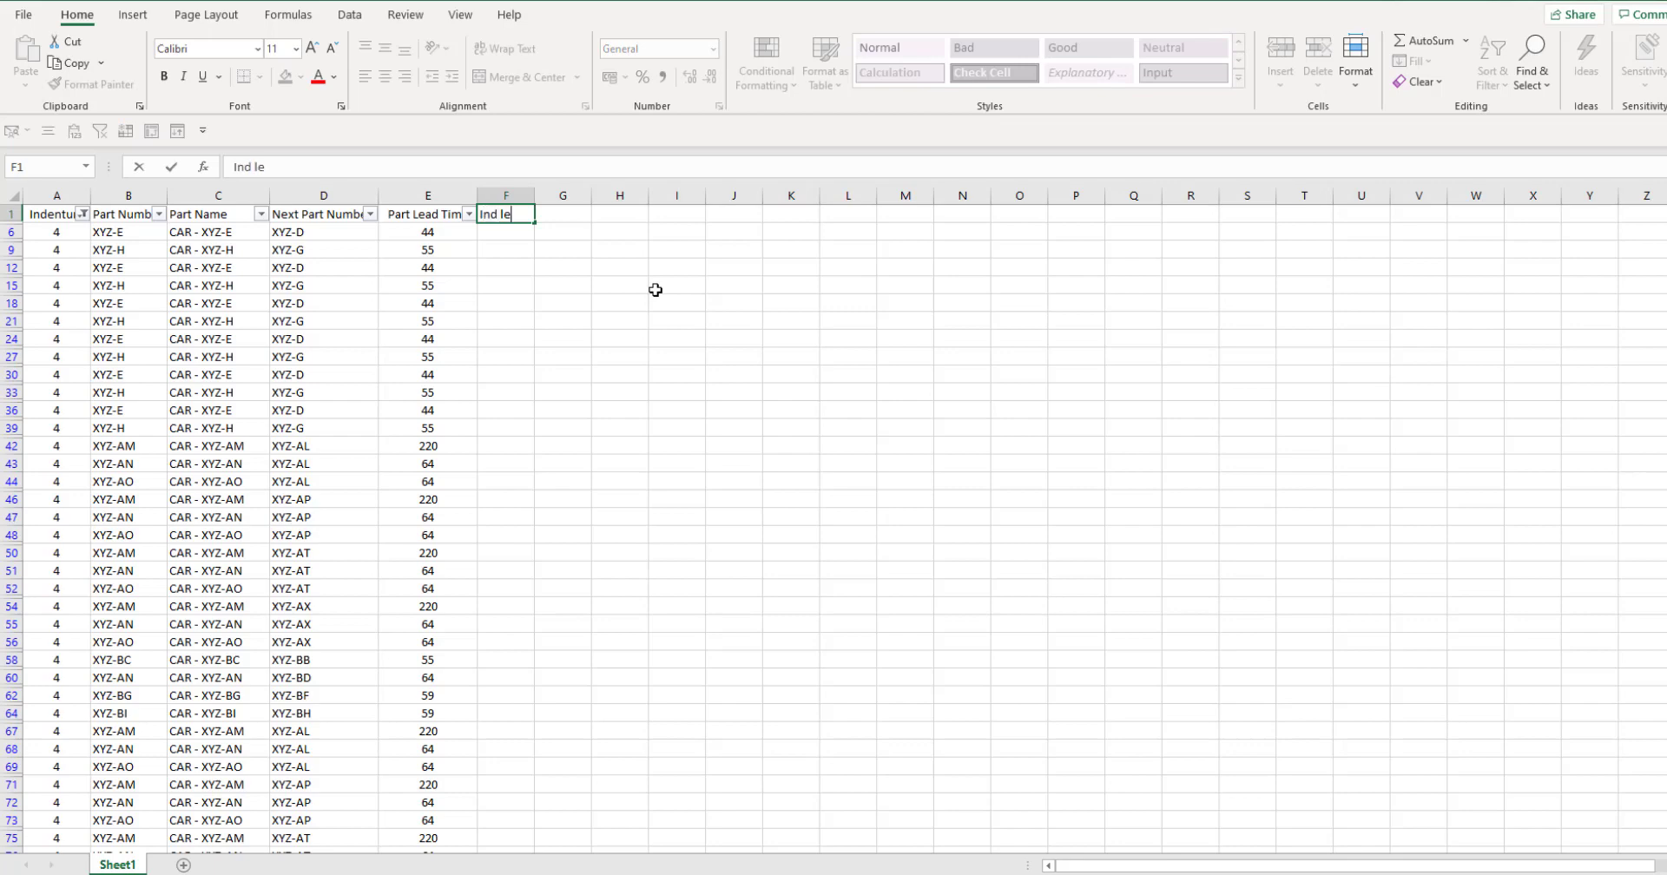
text(nd level 4)
key(Return)
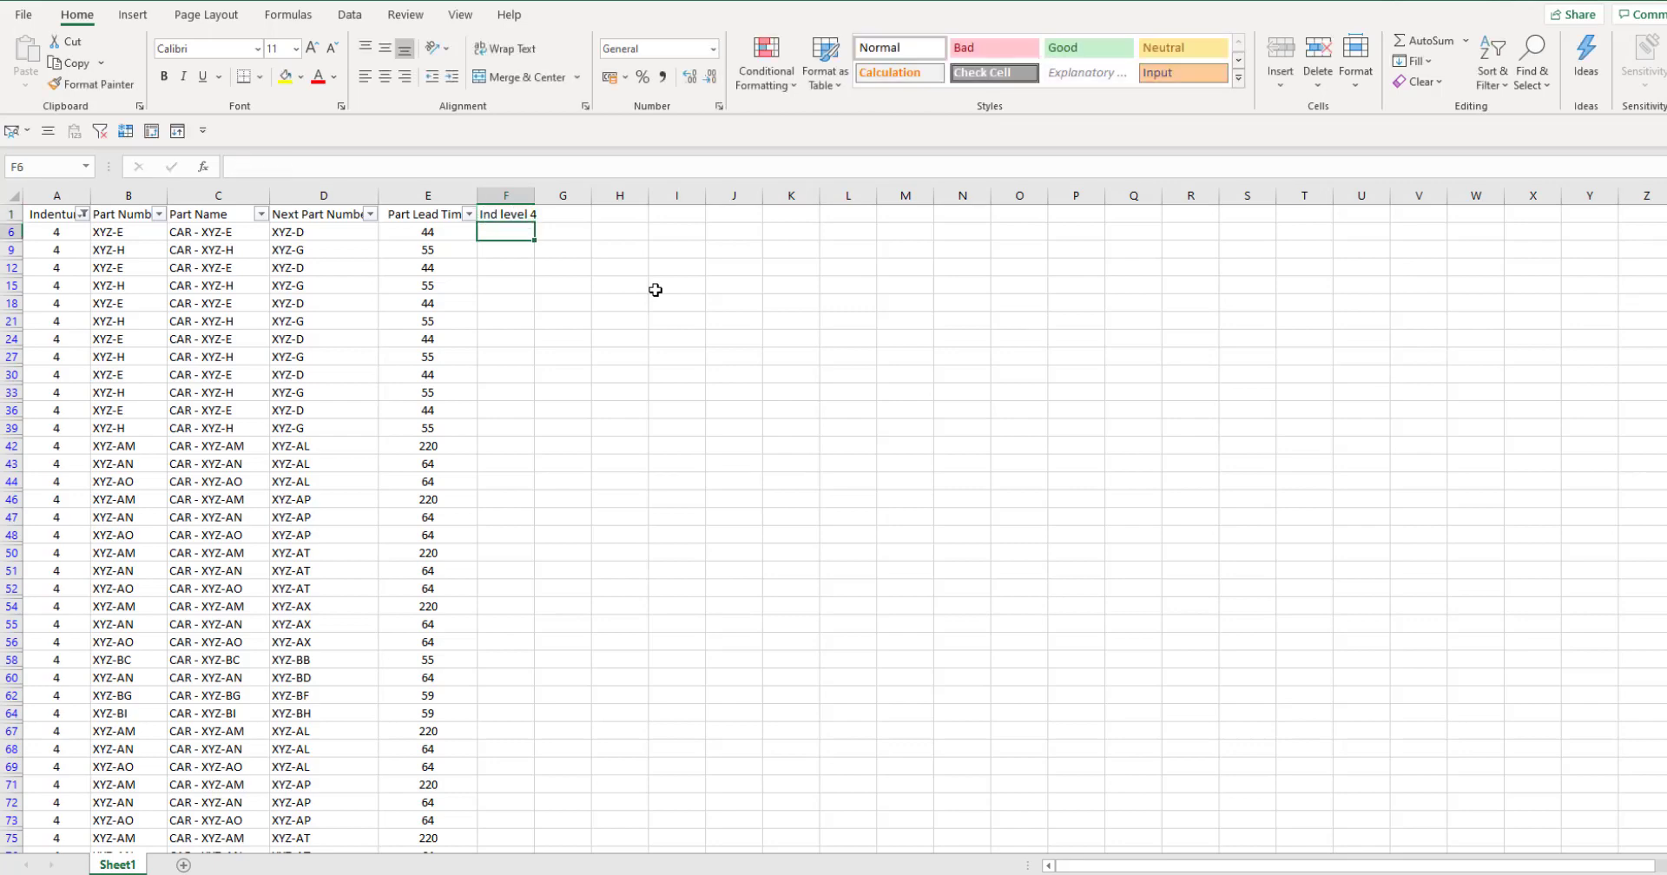
Fill the Ind level 4 column down to row 155 for the filtered rows with a formula referencing each row's Part Lead Time
text(=)
key(Left)
key(Return)
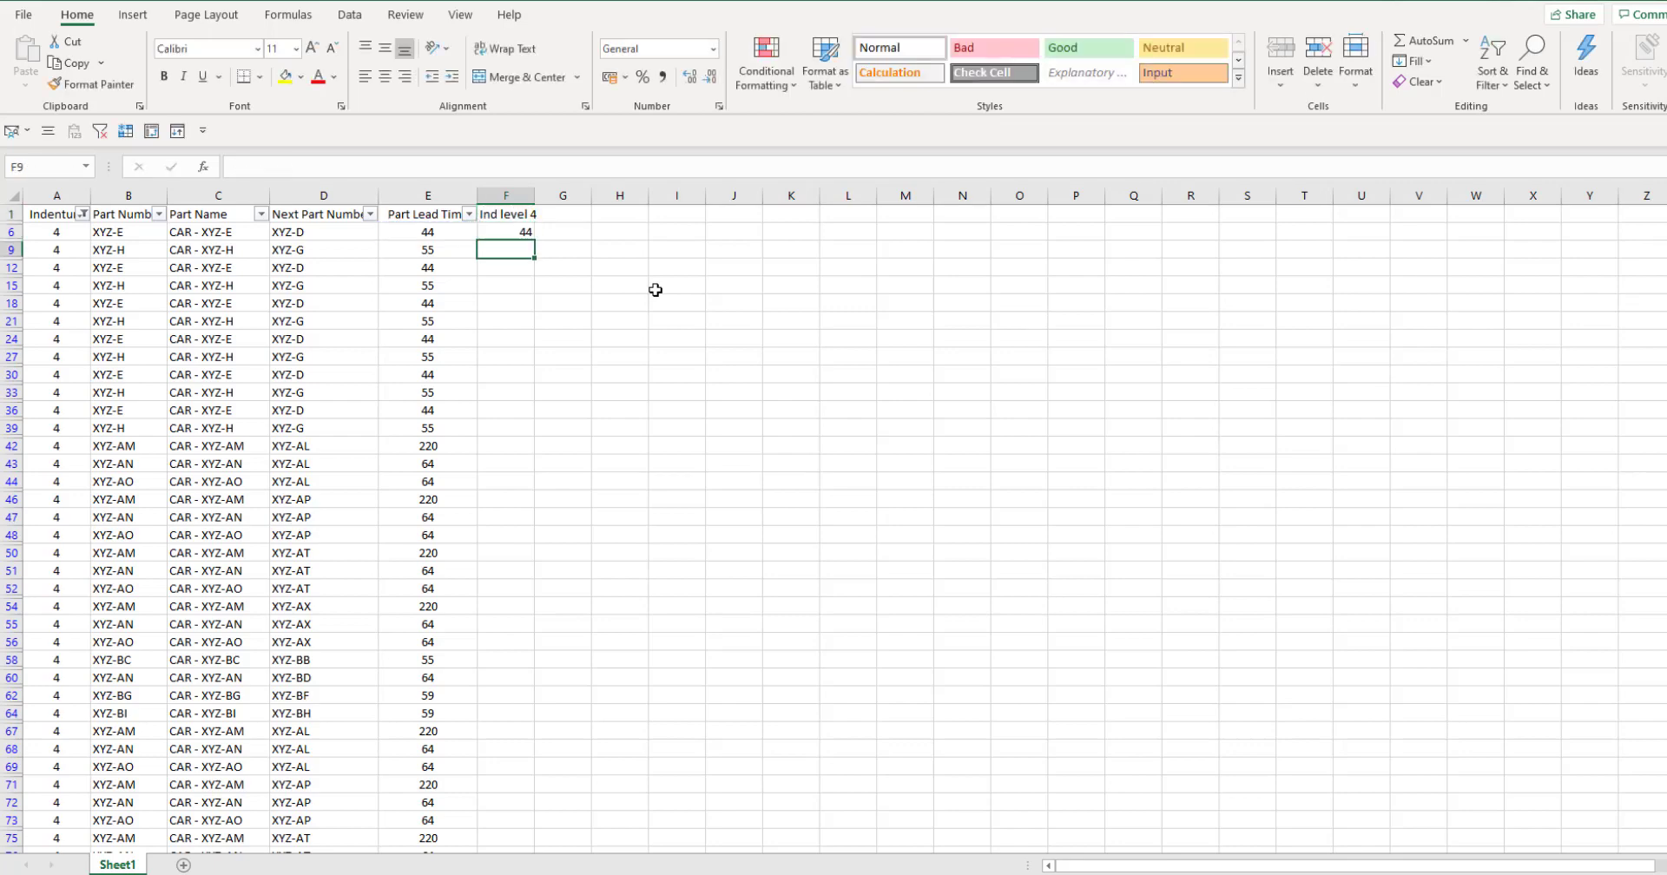
click(442, 318)
key(ctrl+Down)
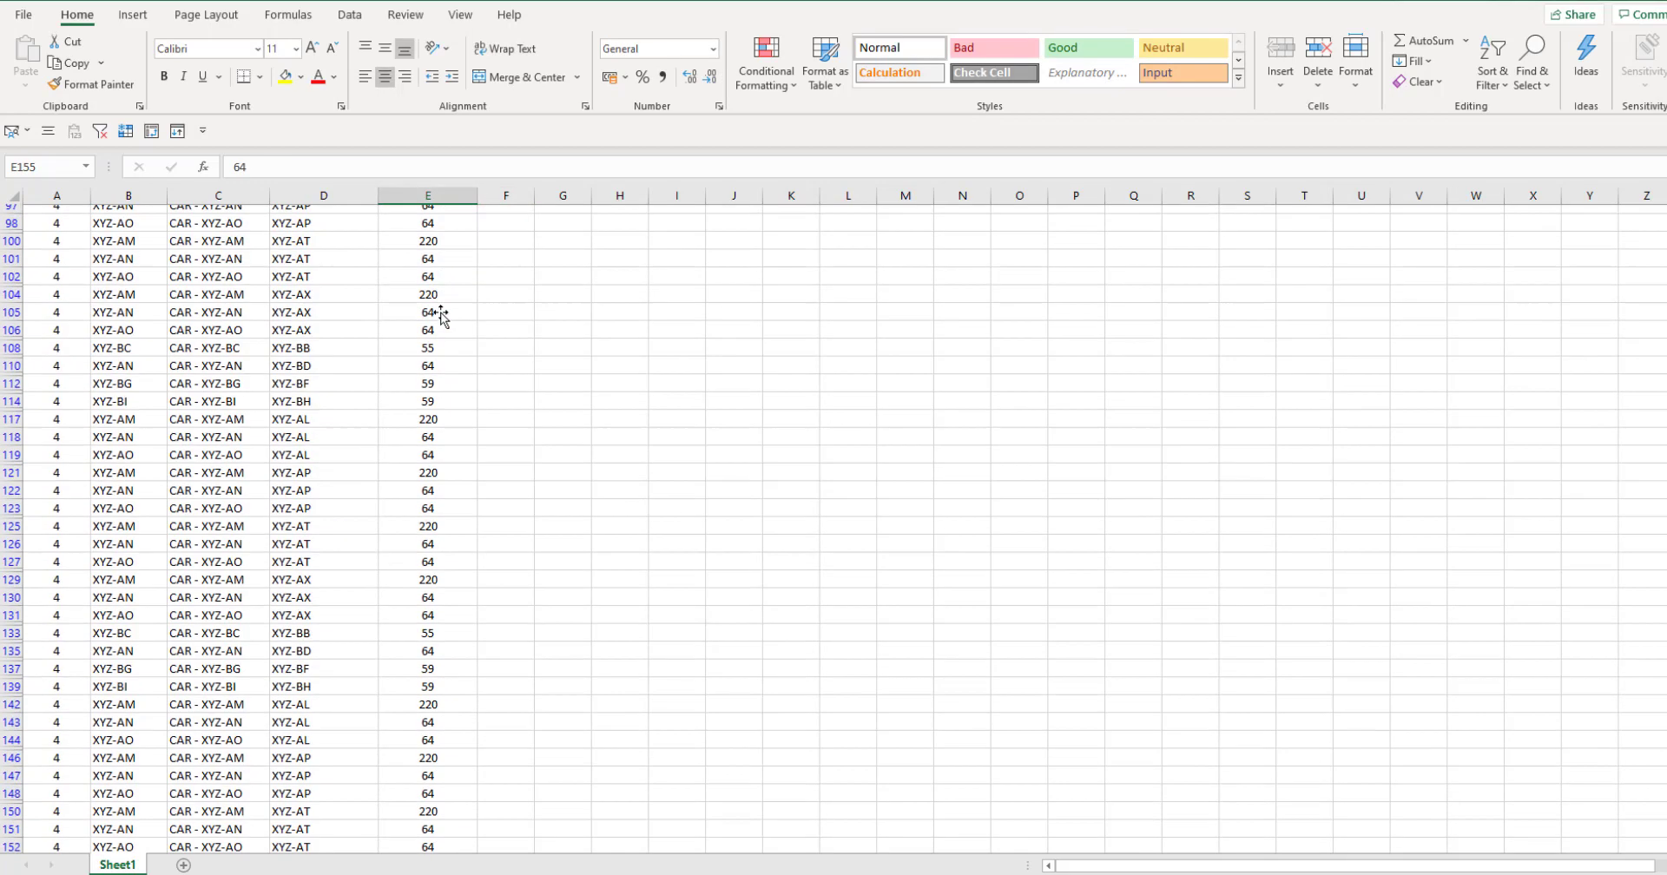
key(Right)
key(ctrl+shift+Up)
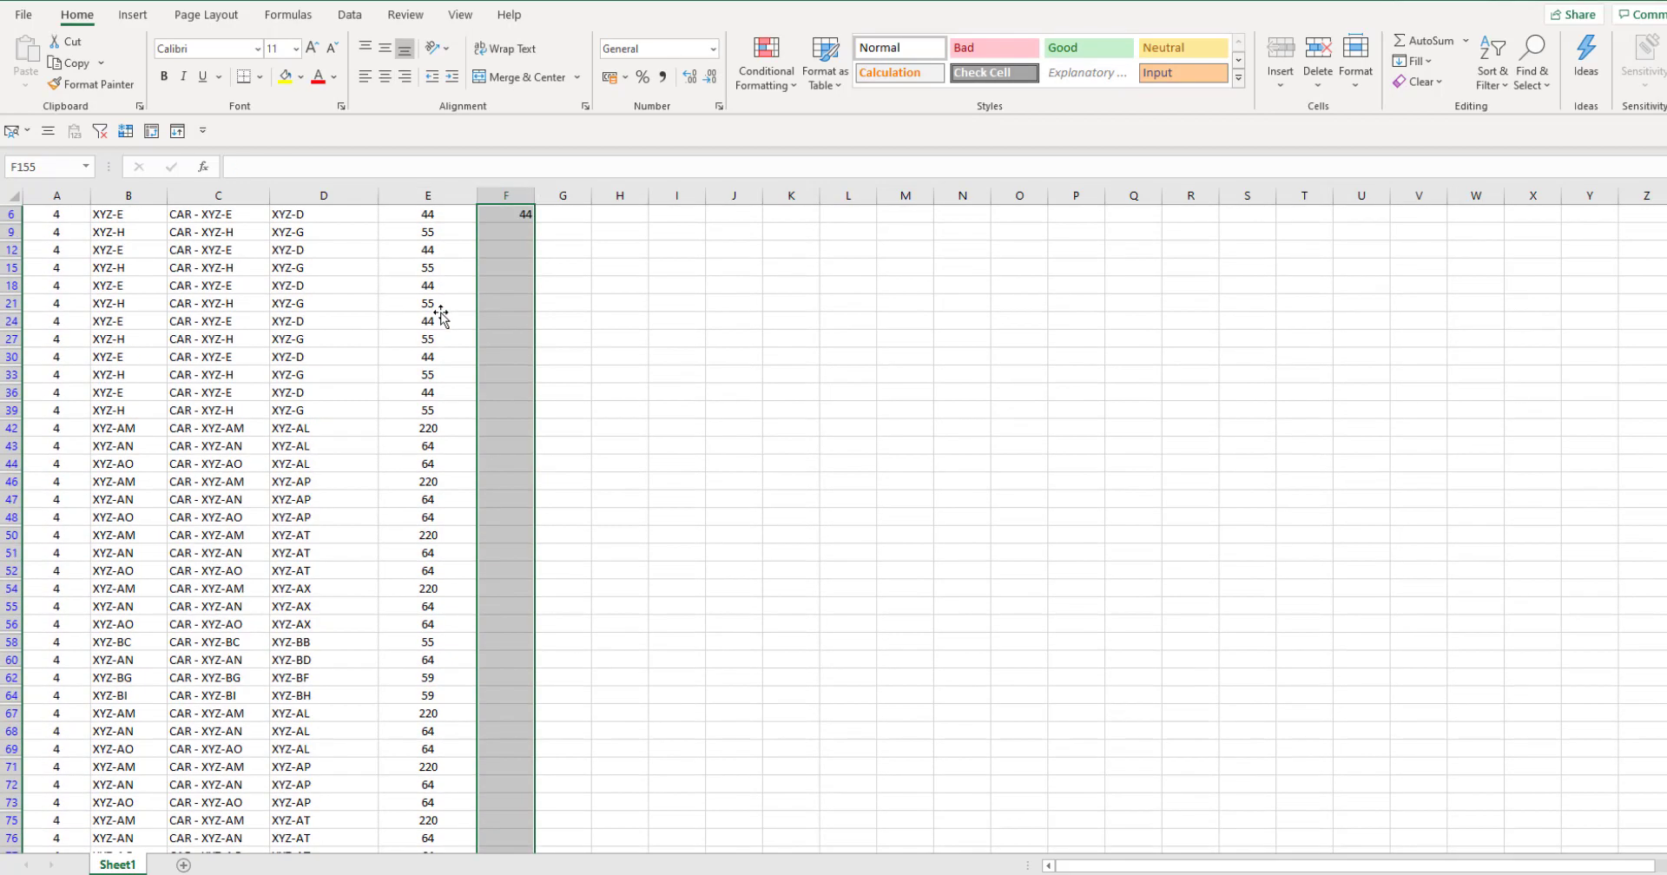
key(ctrl+d)
key(Up)
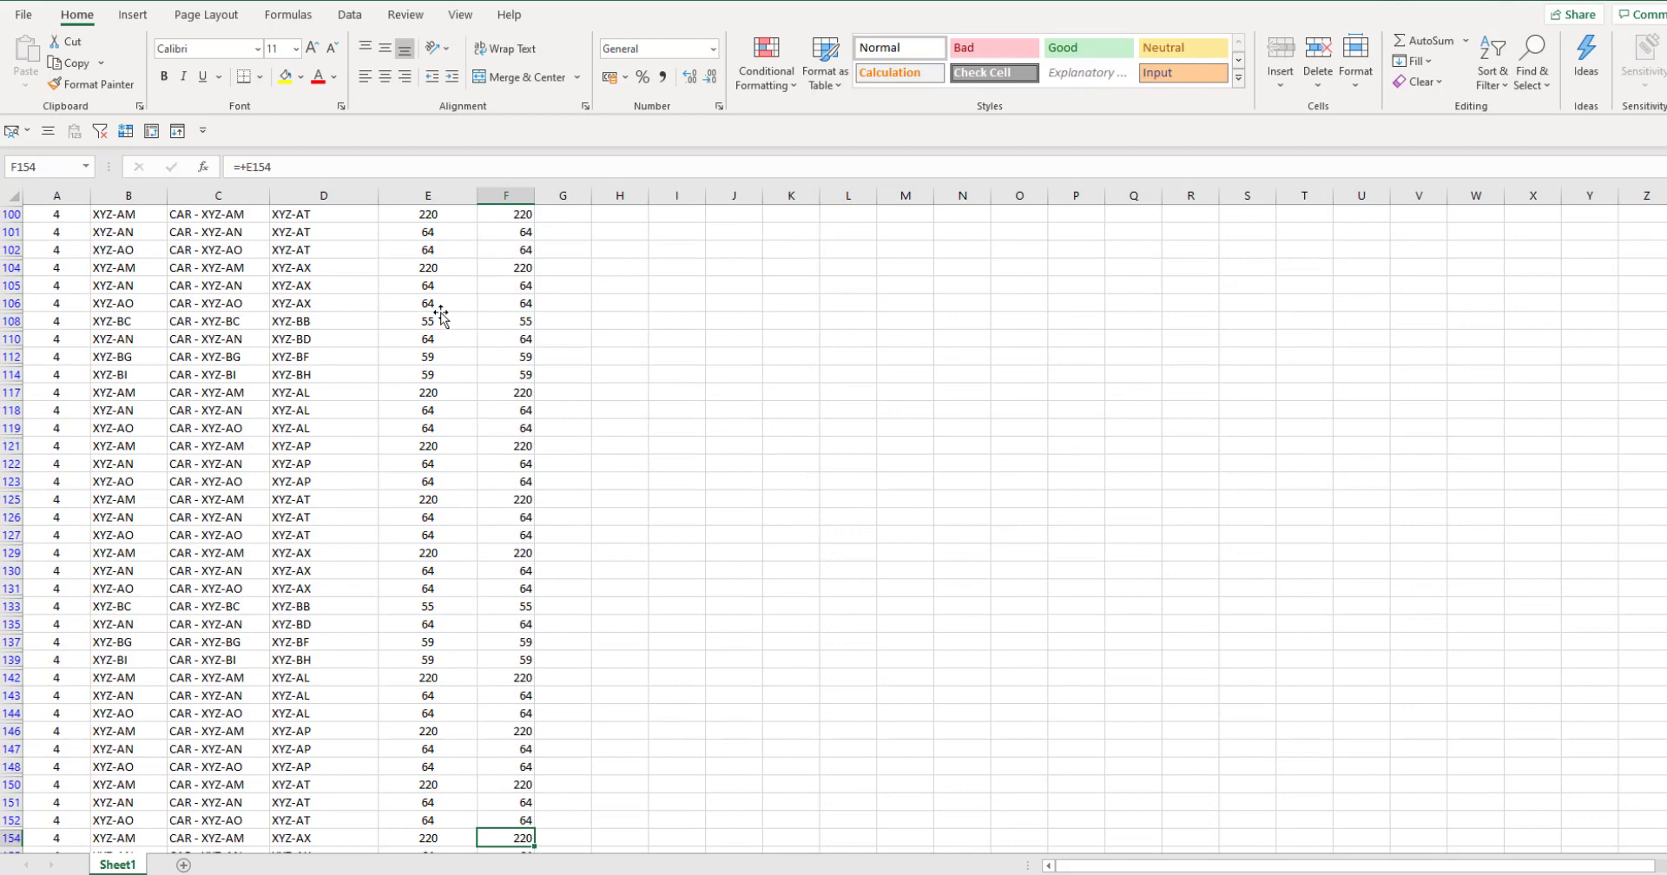
key(ctrl+Up)
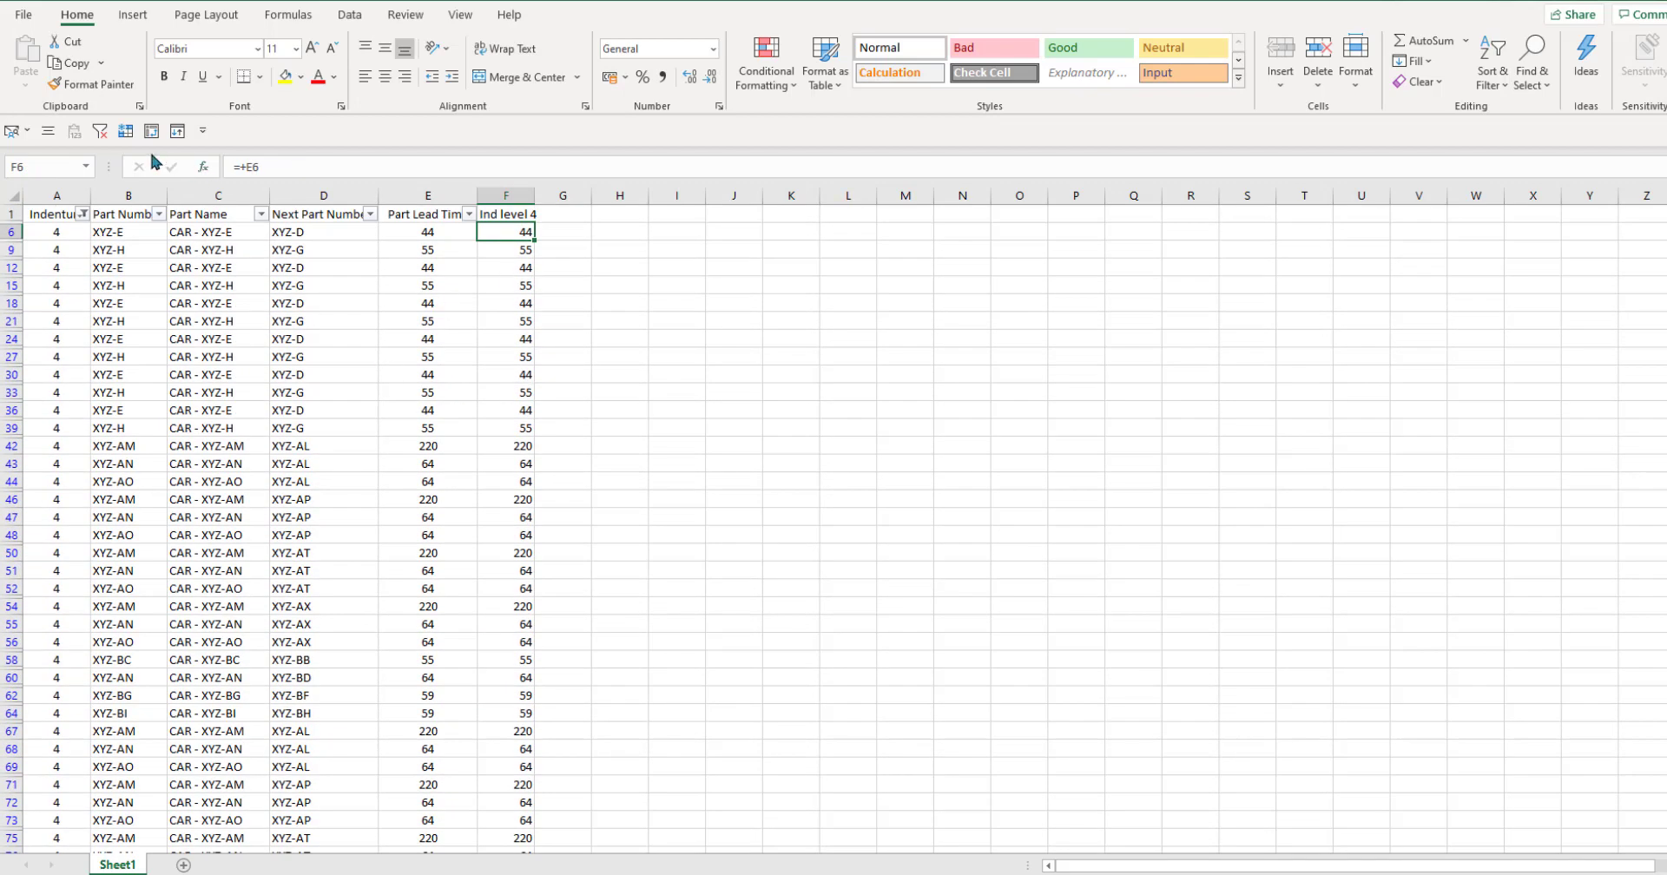
Clear the Indenture filter and create a PivotTable from range A1:F155 on the existing worksheet at cell N2
click(100, 130)
click(208, 250)
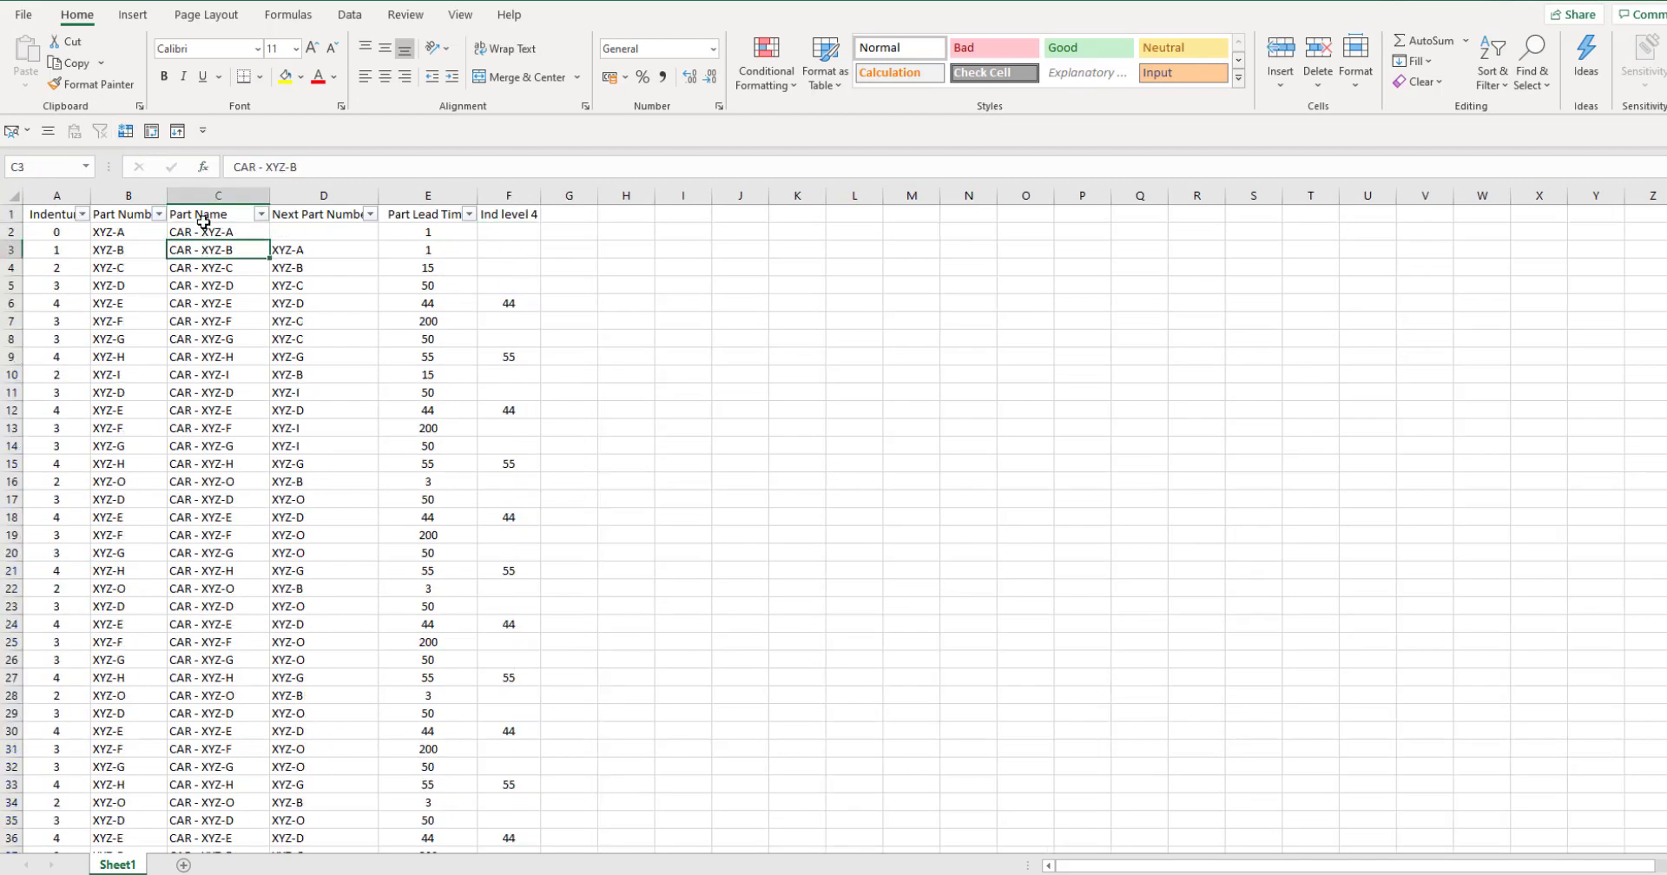
click(203, 221)
click(151, 130)
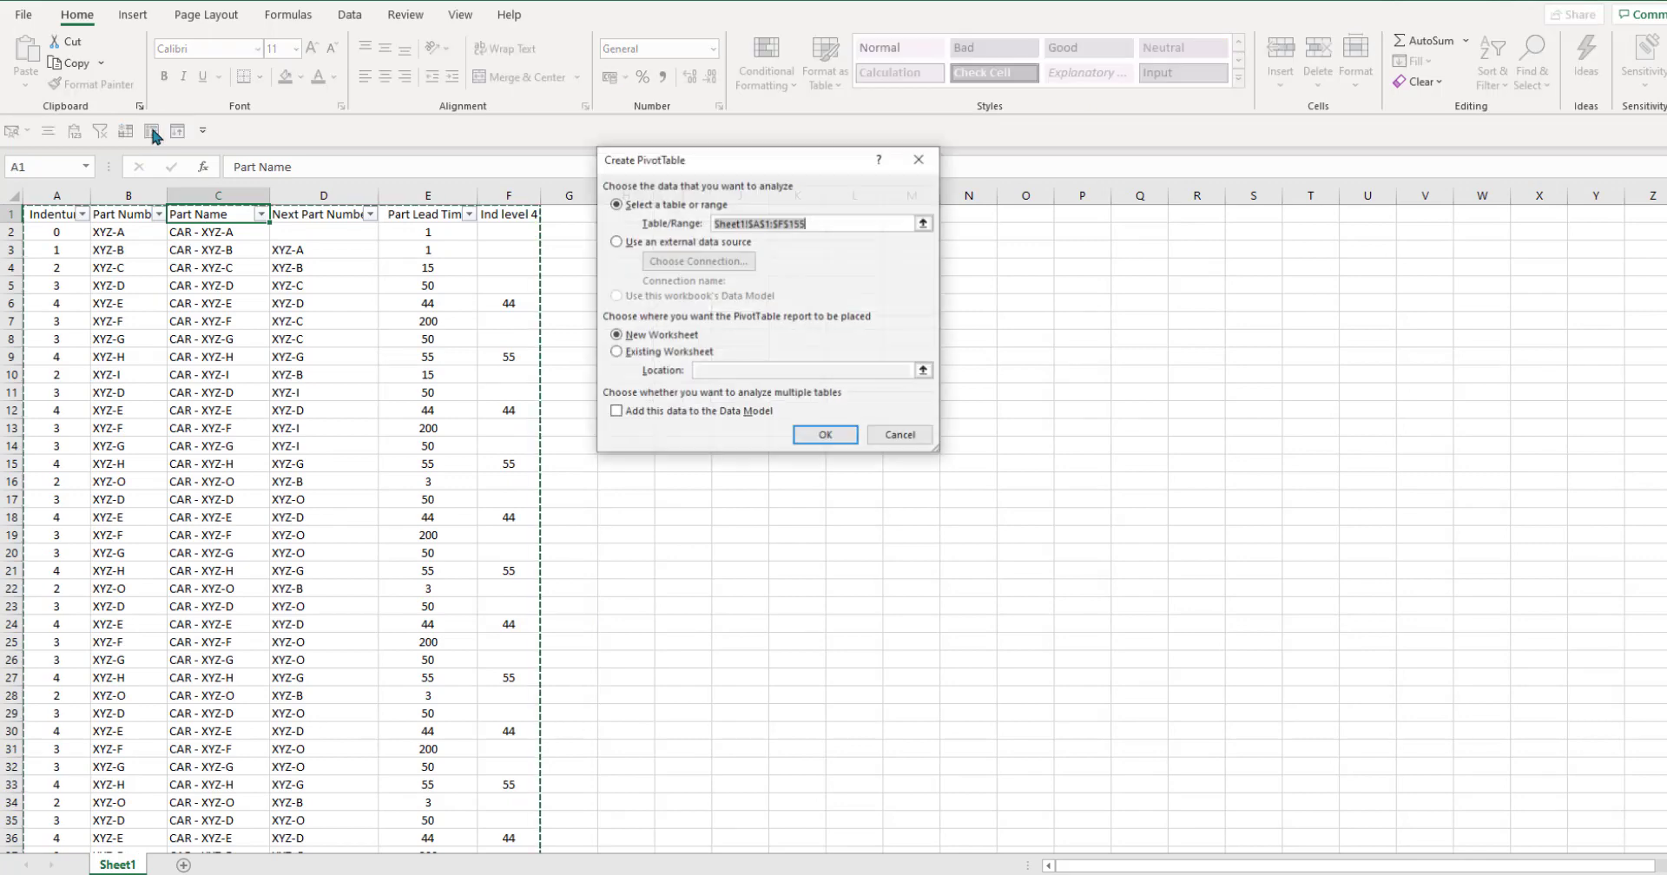
click(660, 354)
drag(799, 185, 833, 377)
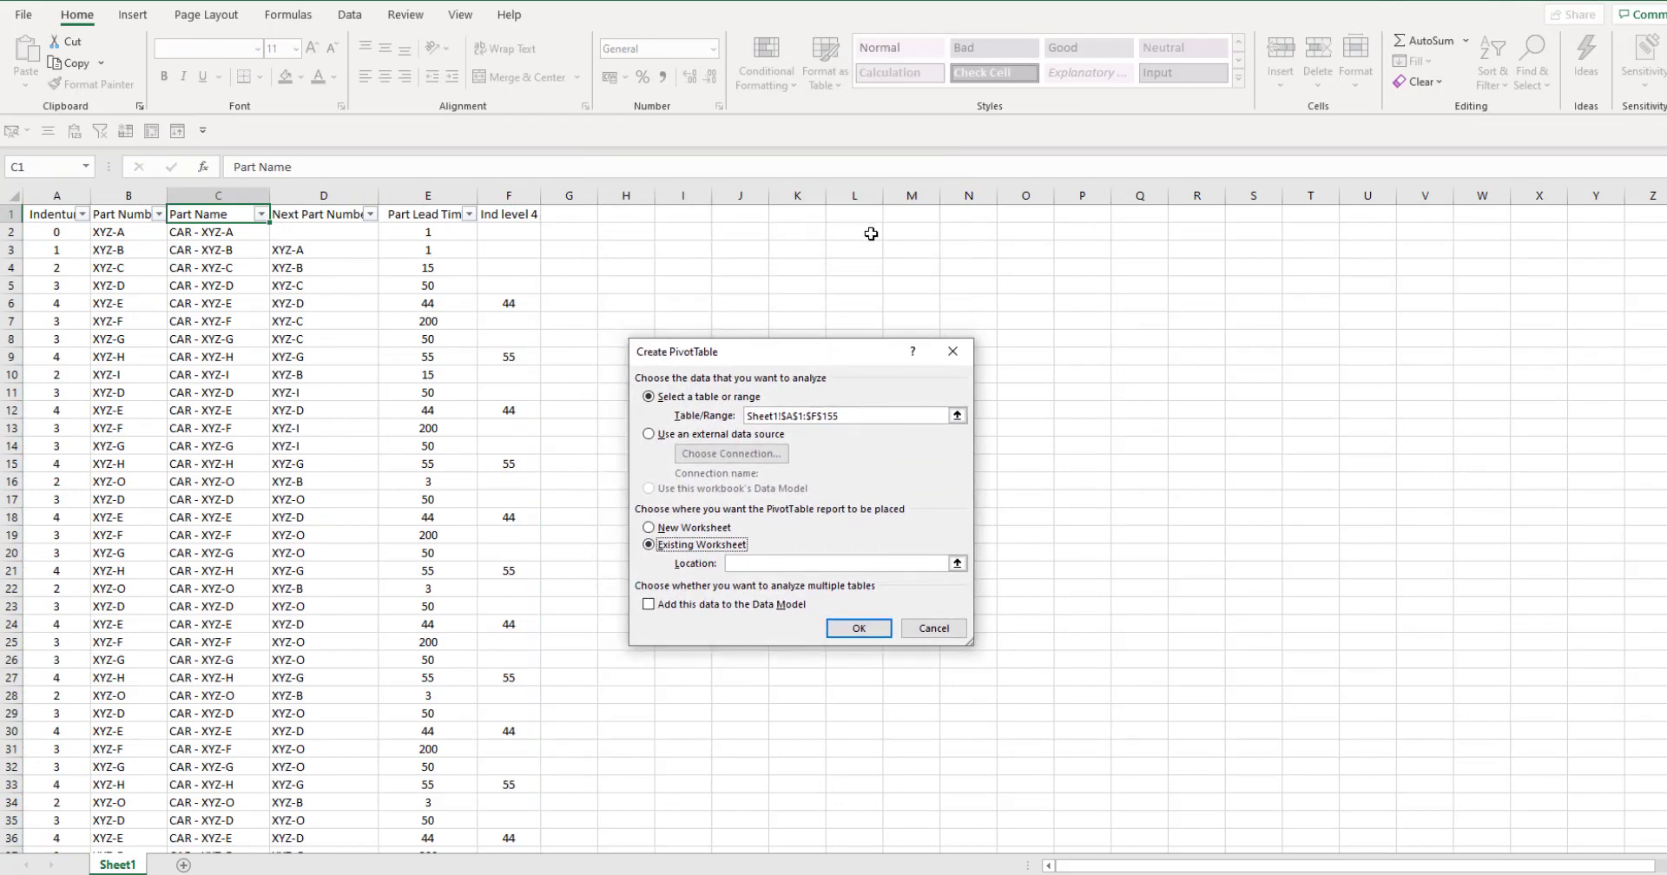
click(940, 237)
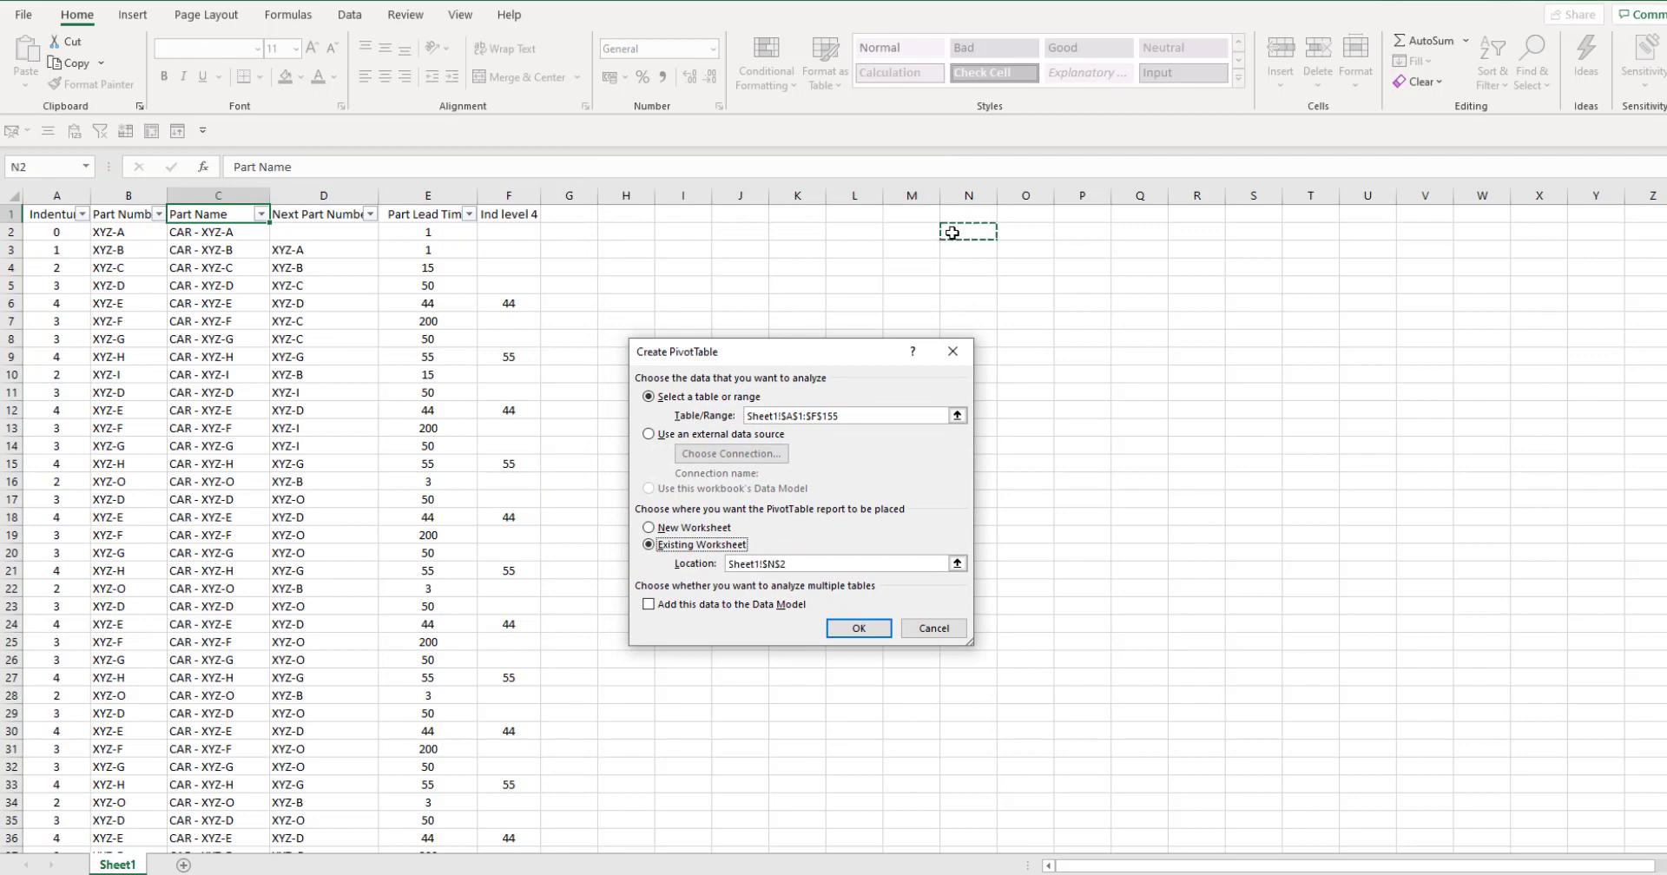
click(873, 623)
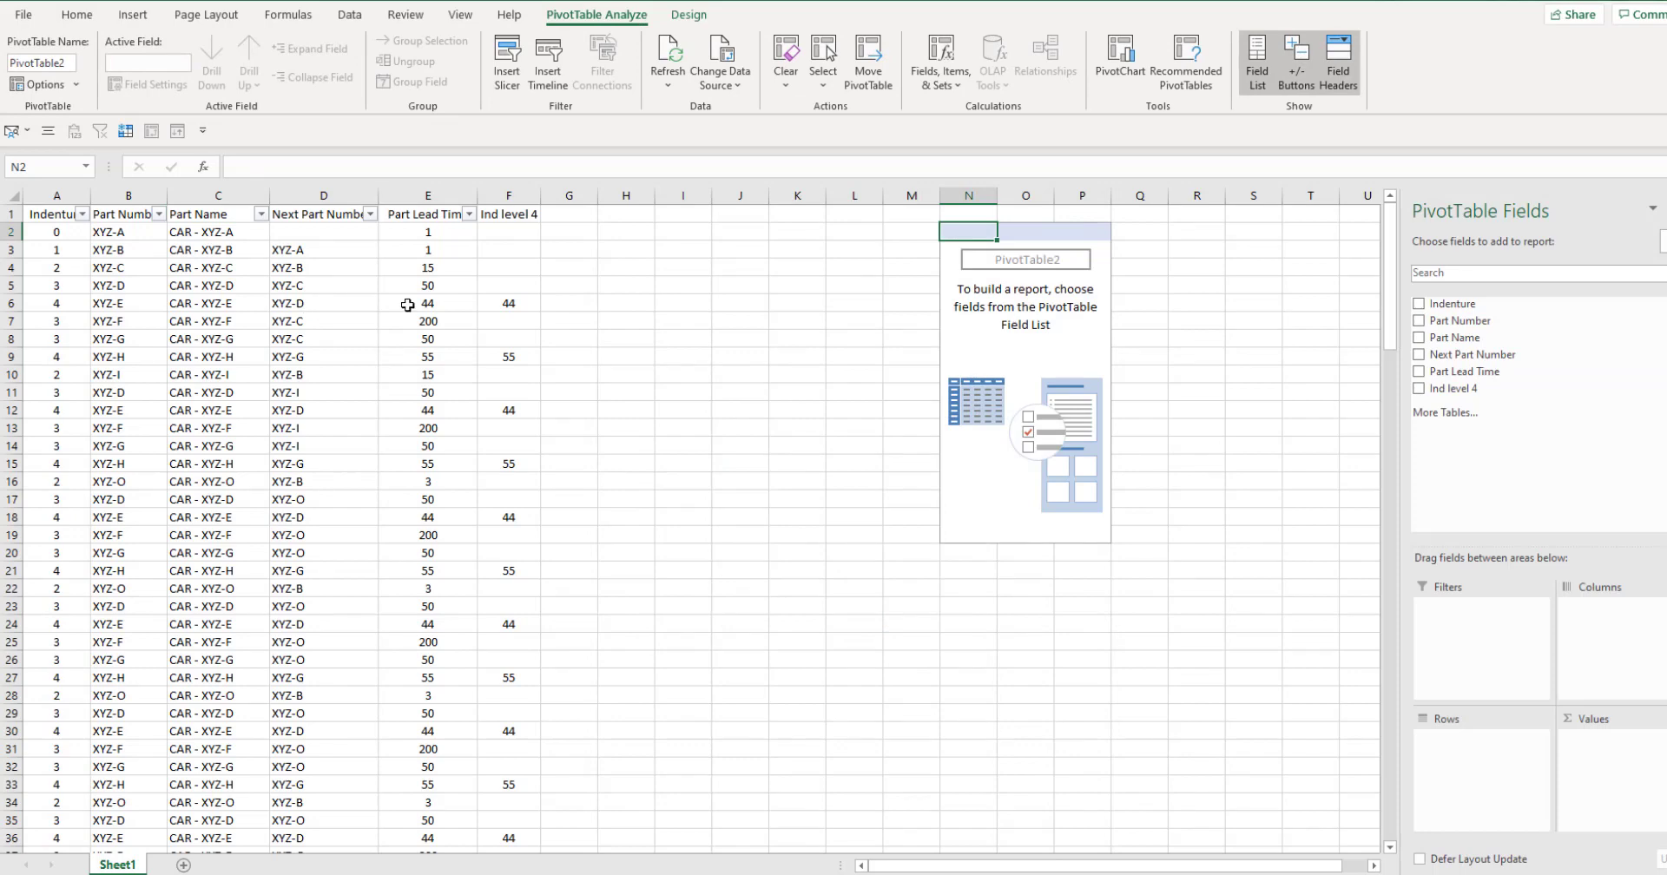
Add Next Part Number as the PivotTable's rows and Ind level 4 as its values, summarized by Max
click(1418, 354)
click(1420, 389)
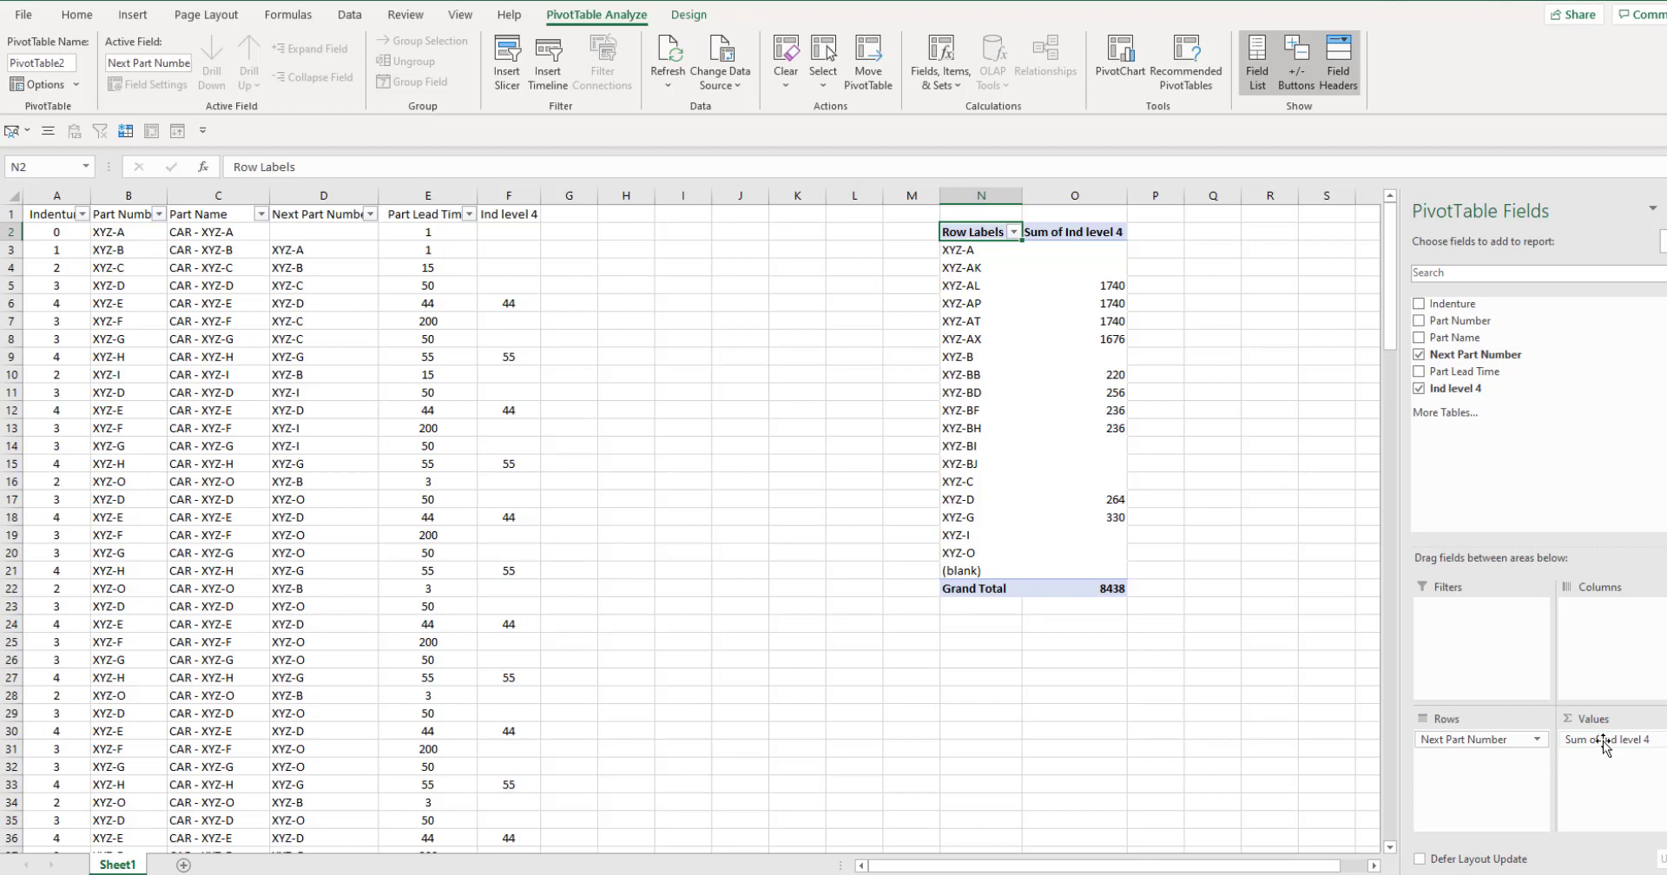
click(1604, 744)
click(1602, 726)
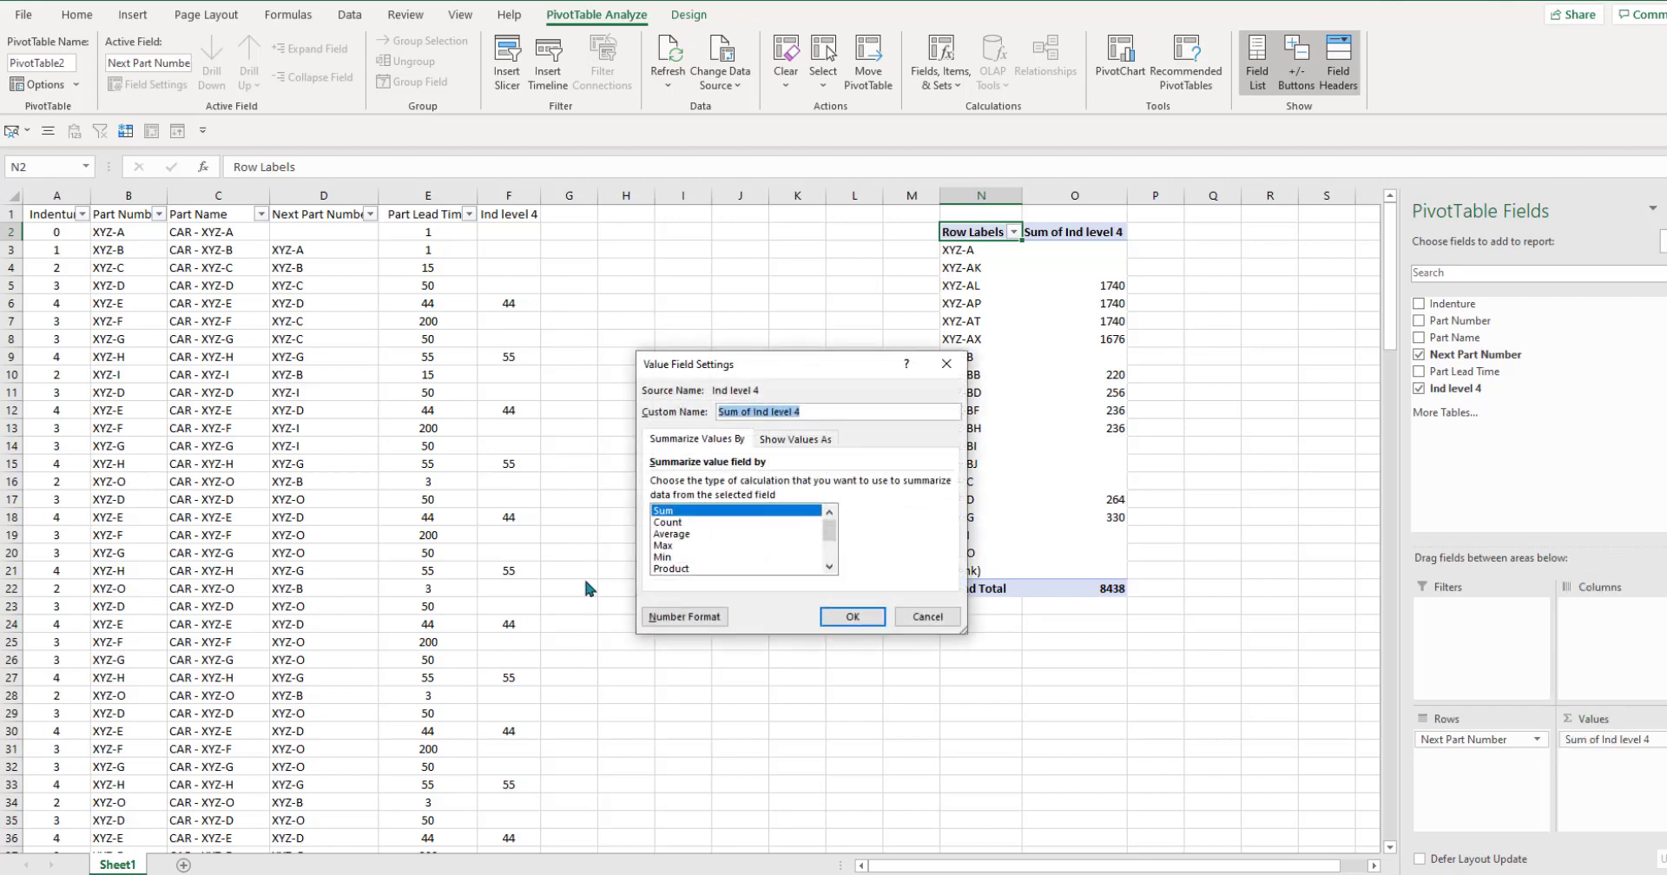
click(691, 545)
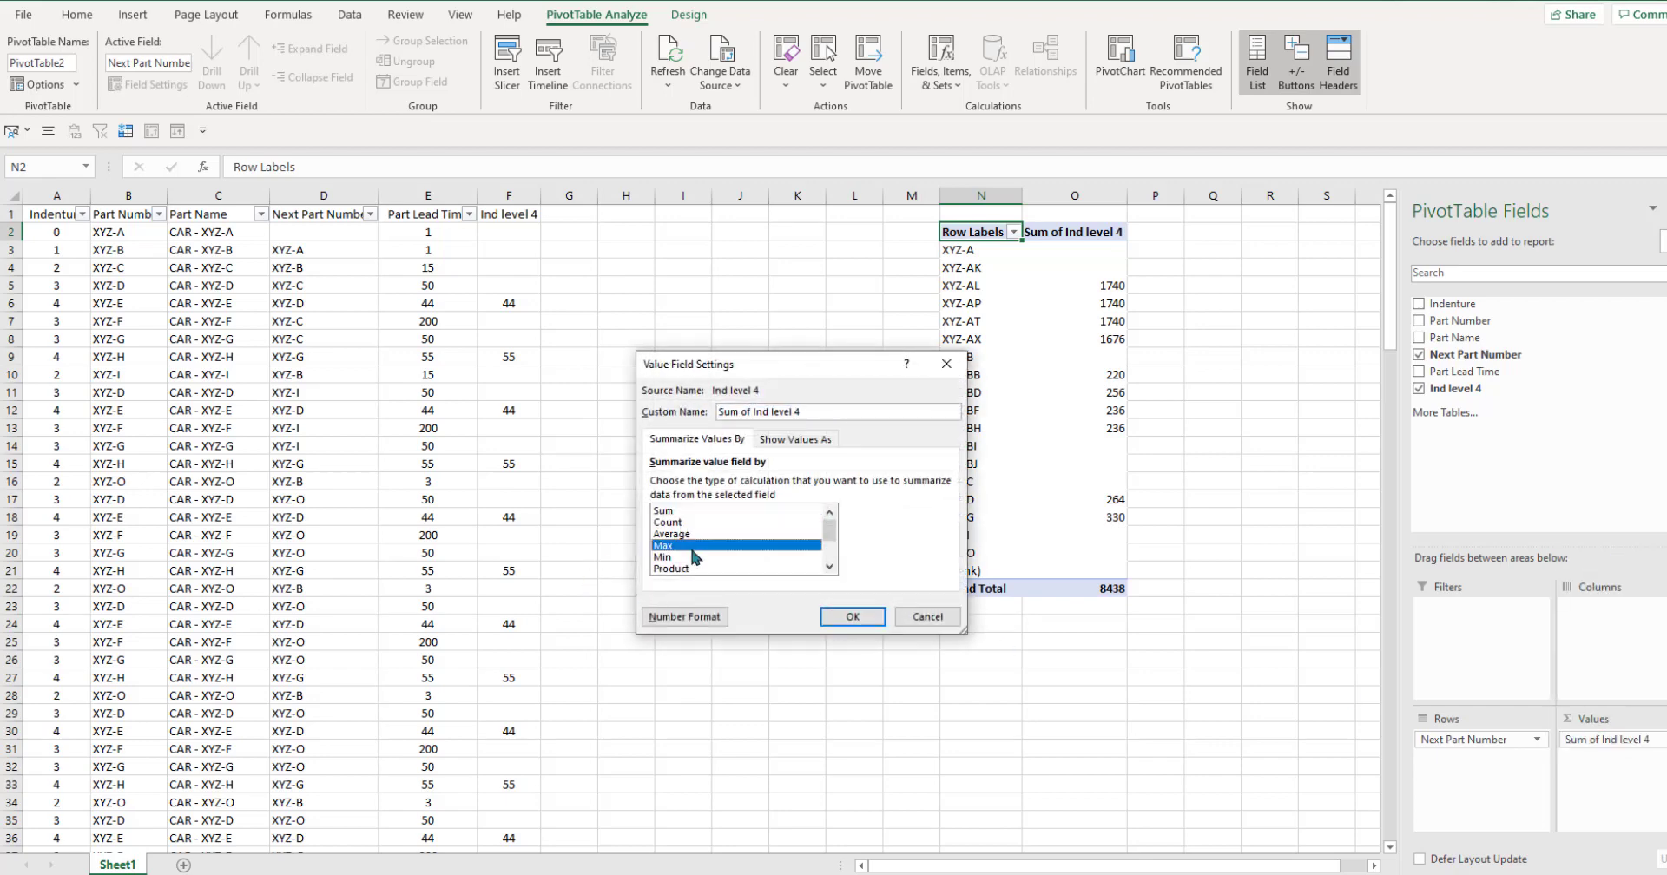
click(852, 616)
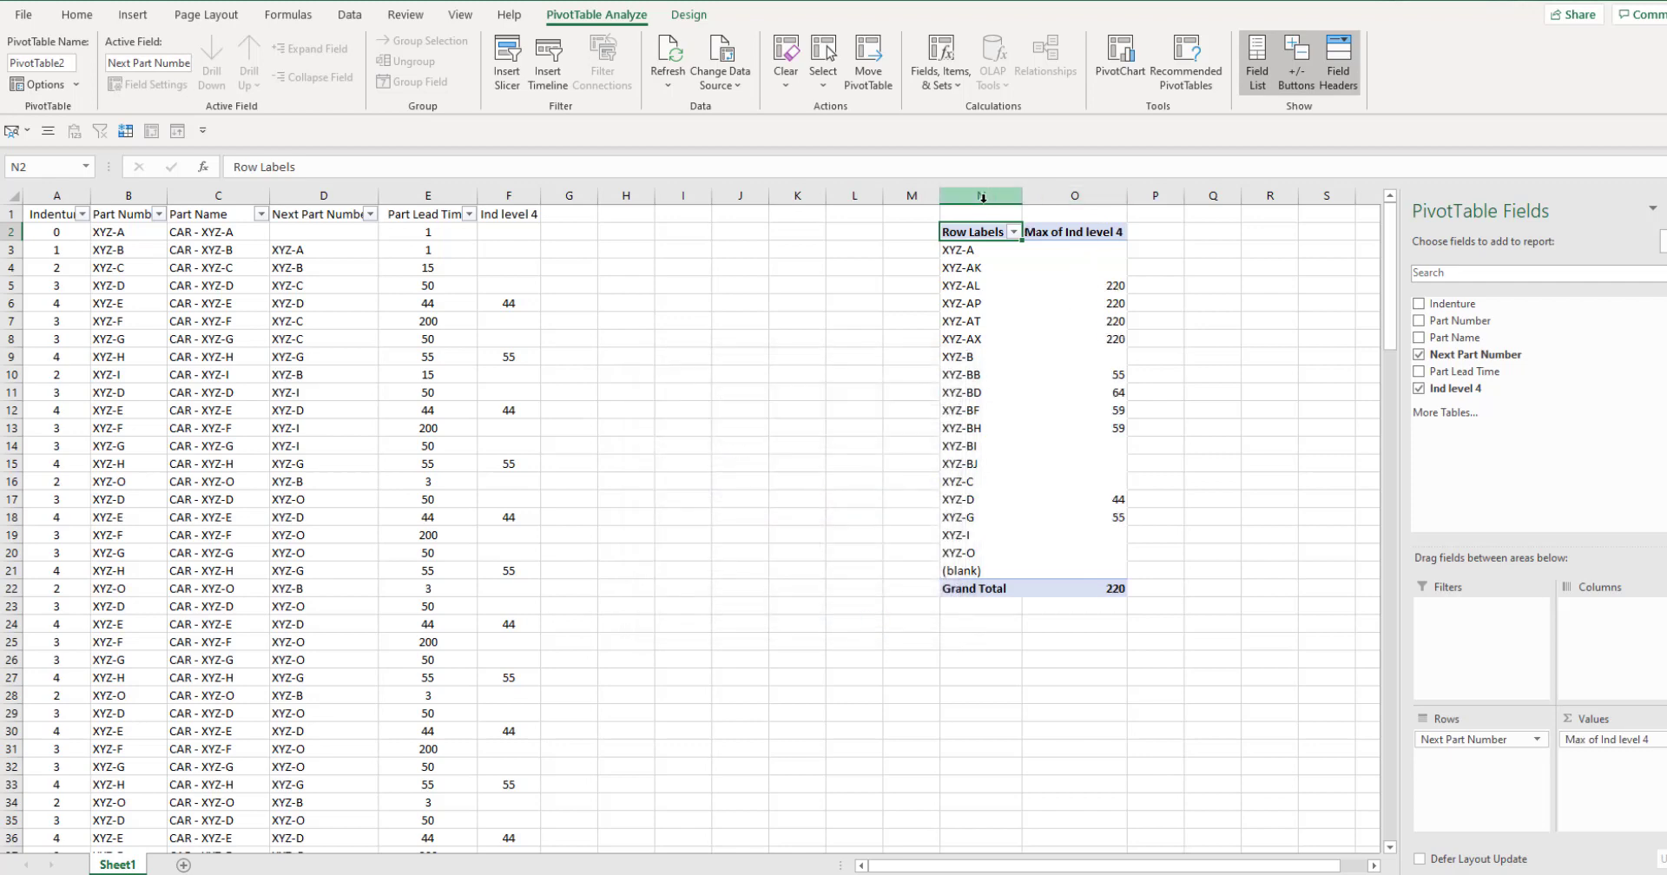
Fill the Ind level 4 header from cell F1 across to cell I1
click(386, 375)
click(533, 215)
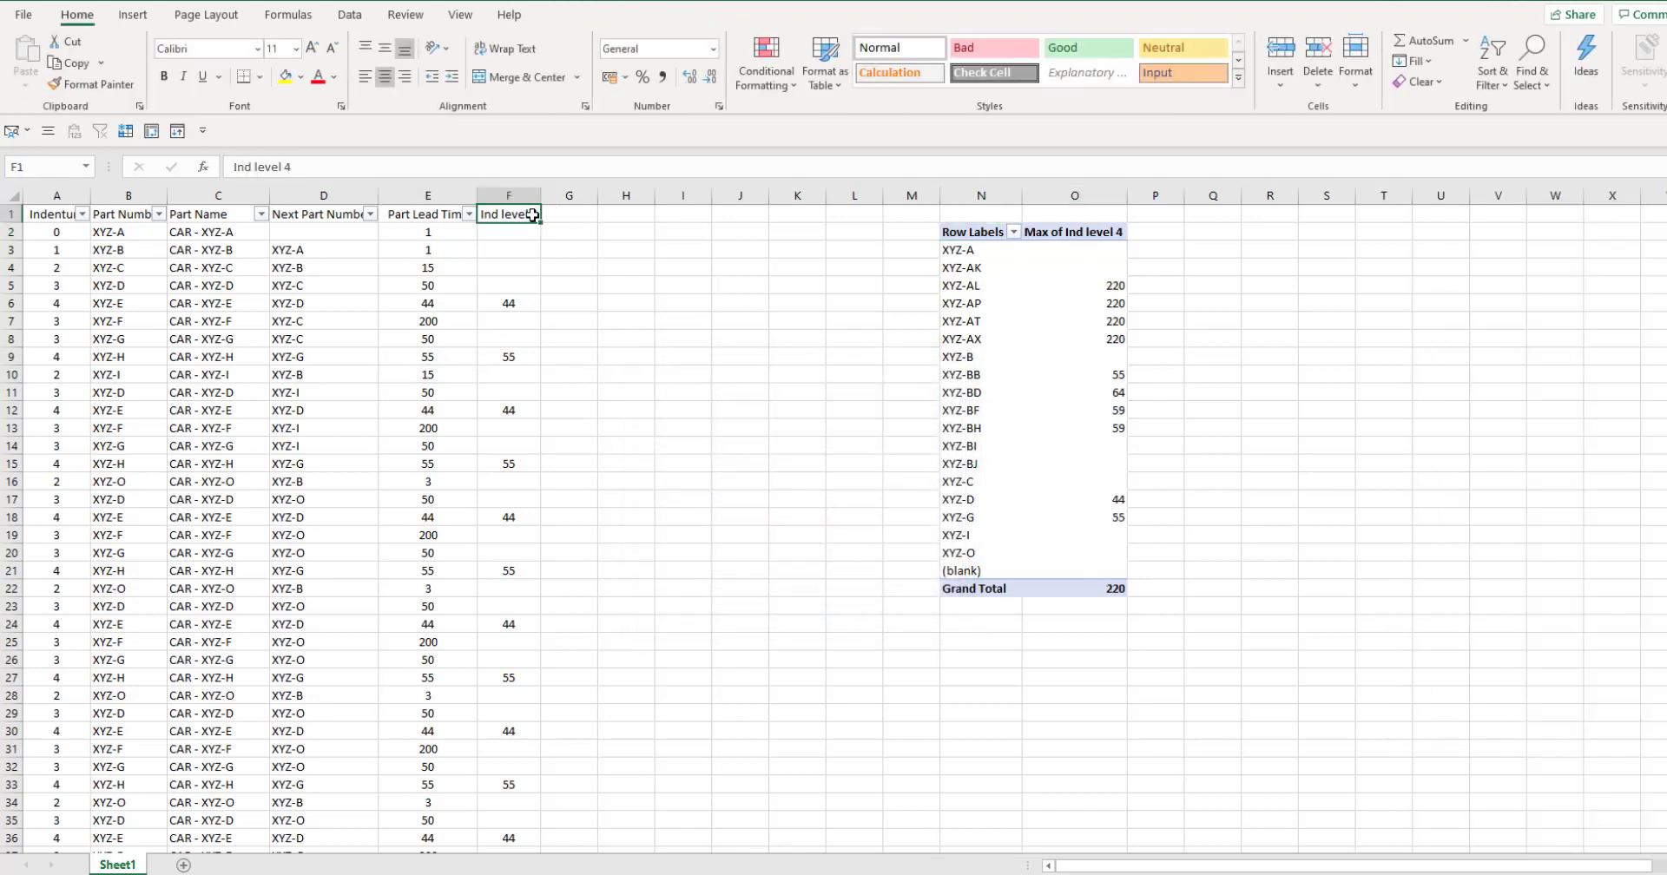
drag(539, 224, 708, 227)
Change the header in G1 to "Ind level 3" and the header in H1 to "Ind level 2"
click(570, 214)
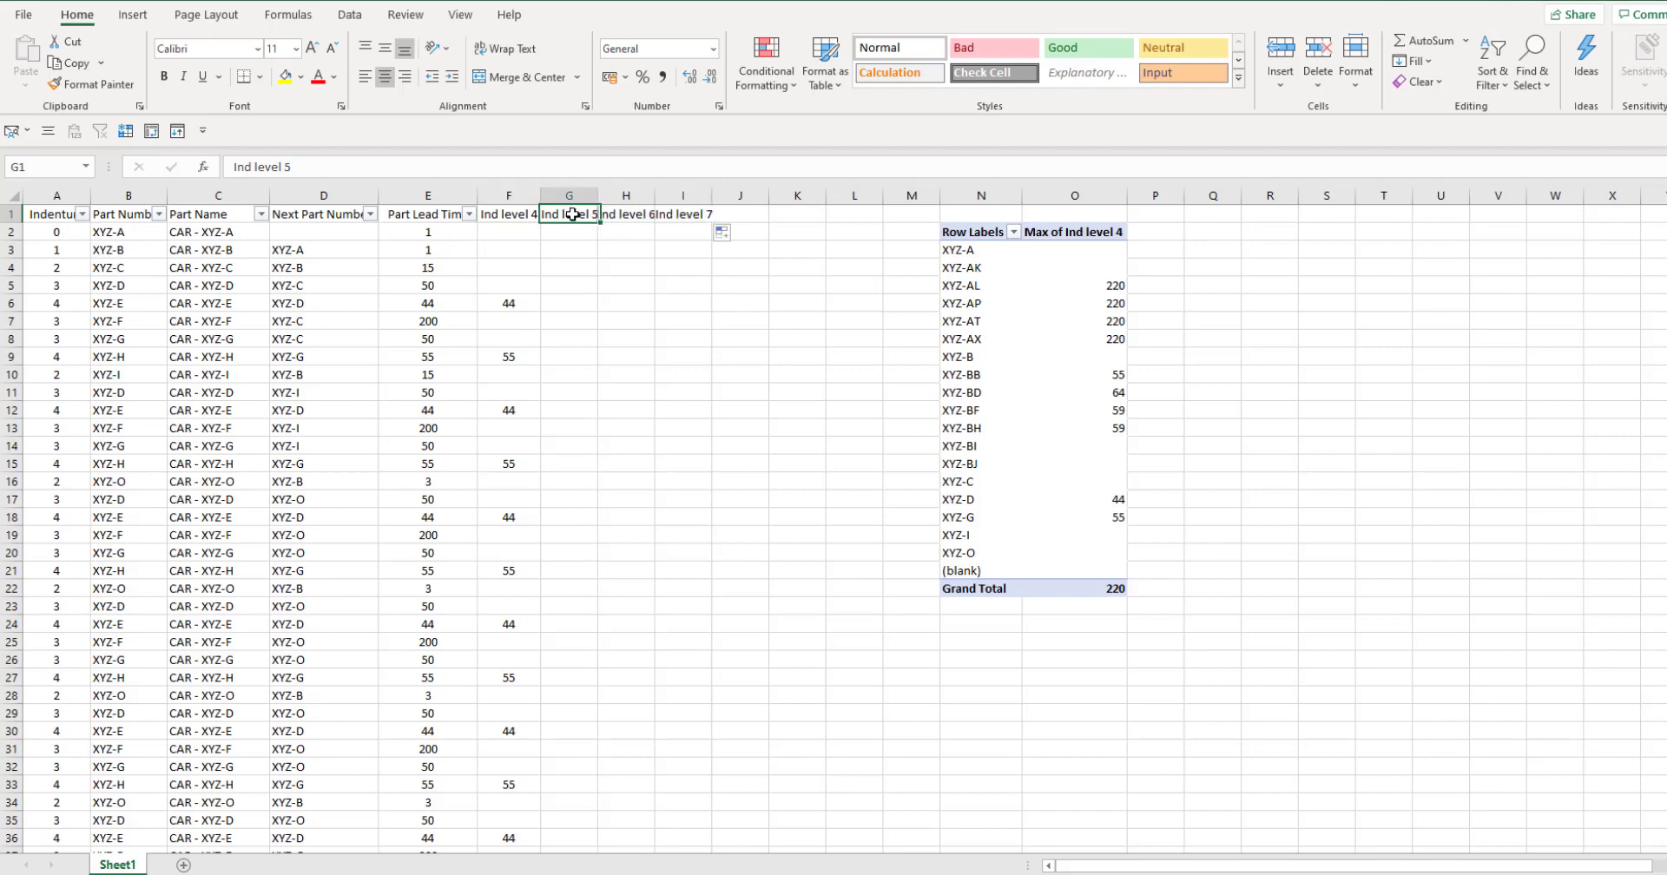
click(303, 168)
key(BackSpace)
text(3)
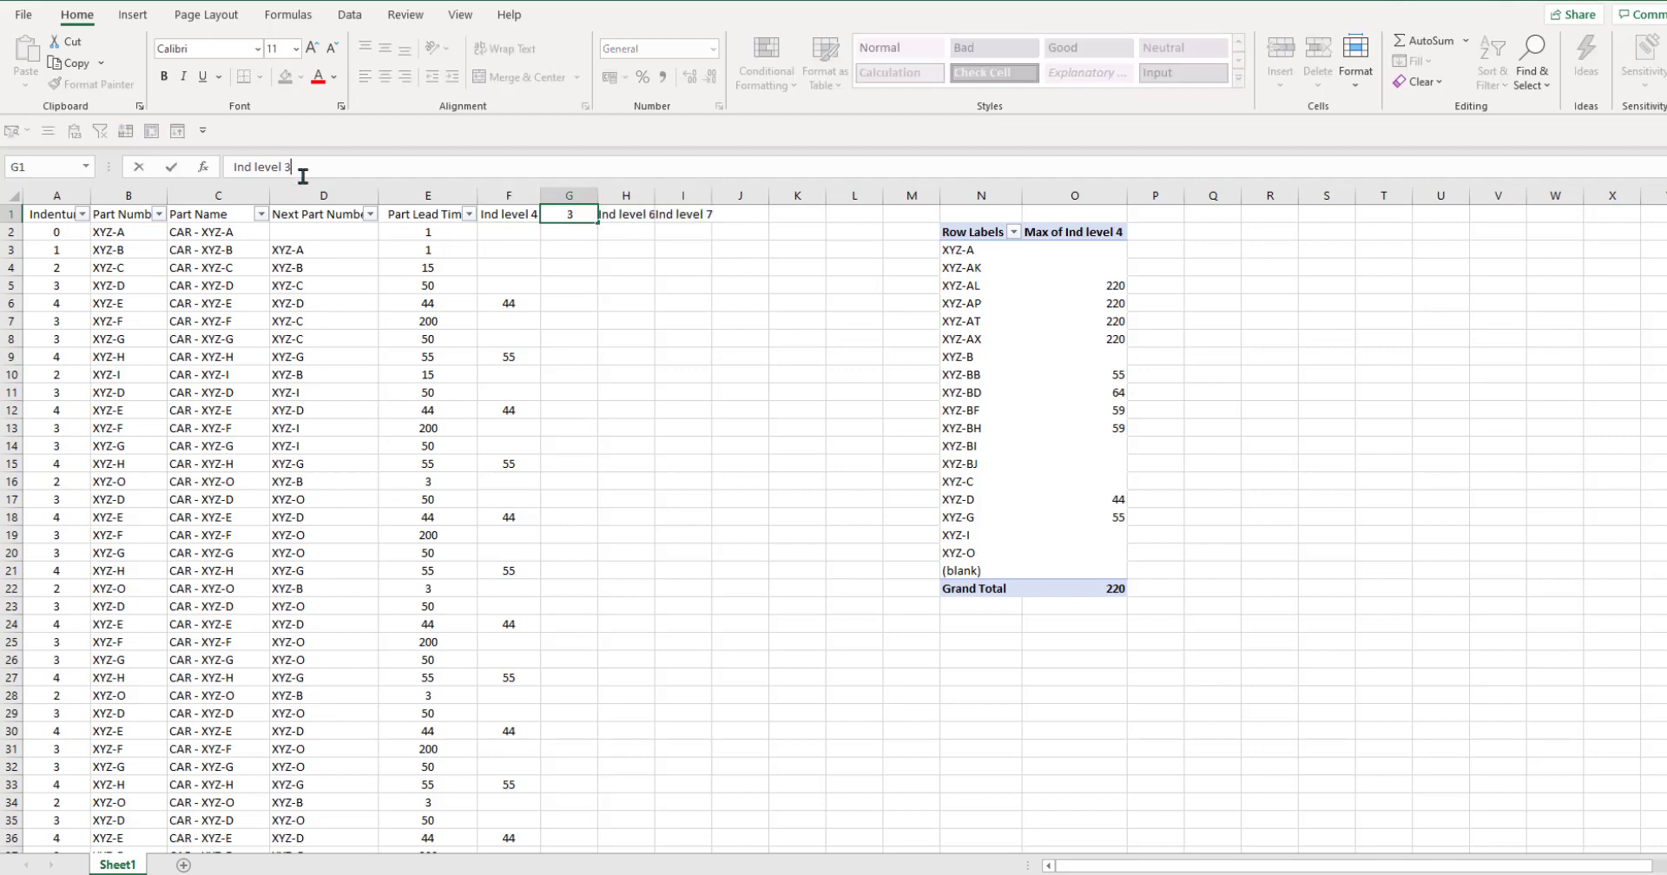
key(Tab)
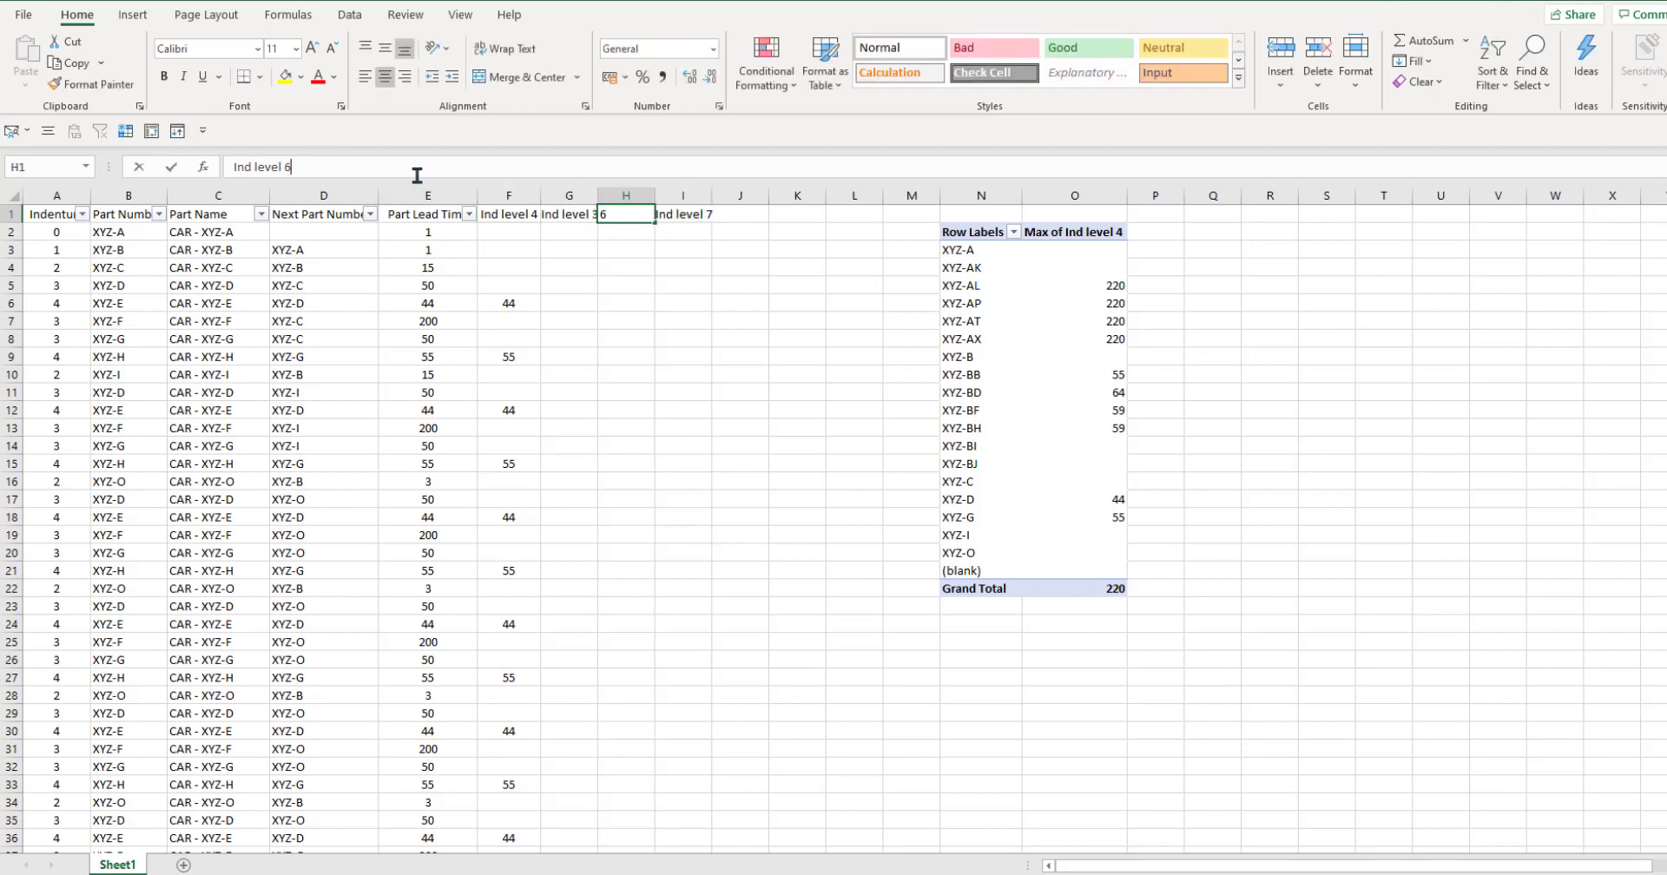
click(415, 175)
key(BackSpace)
text(2)
key(Return)
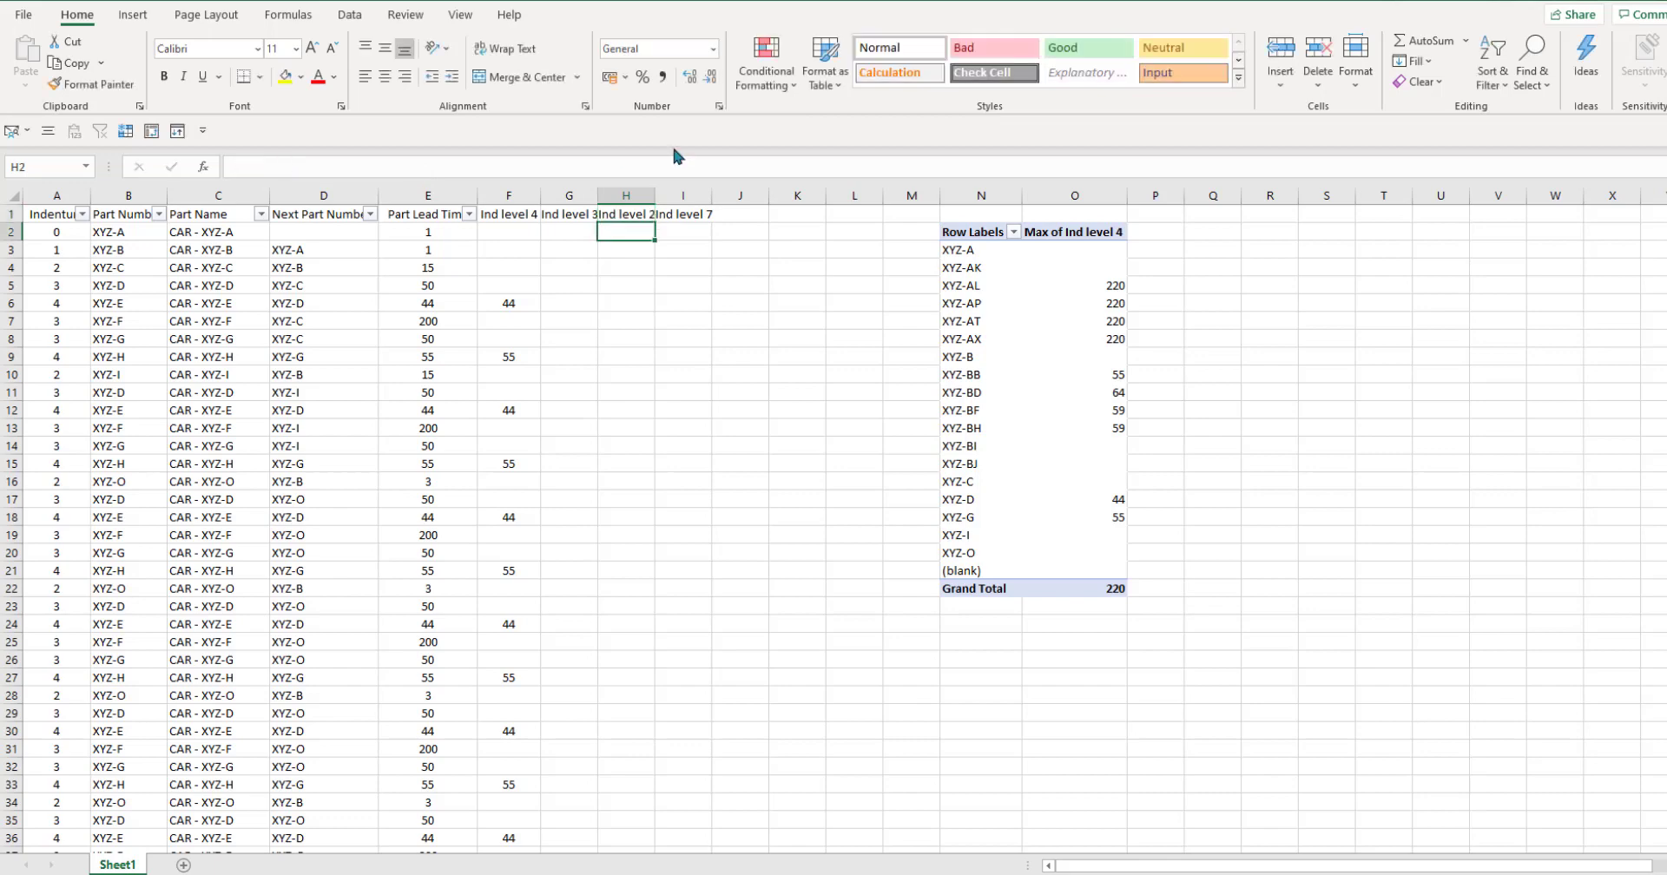
Change the header in I1 to "Ind level 1"
click(685, 216)
click(665, 170)
key(BackSpace)
text(1)
key(Return)
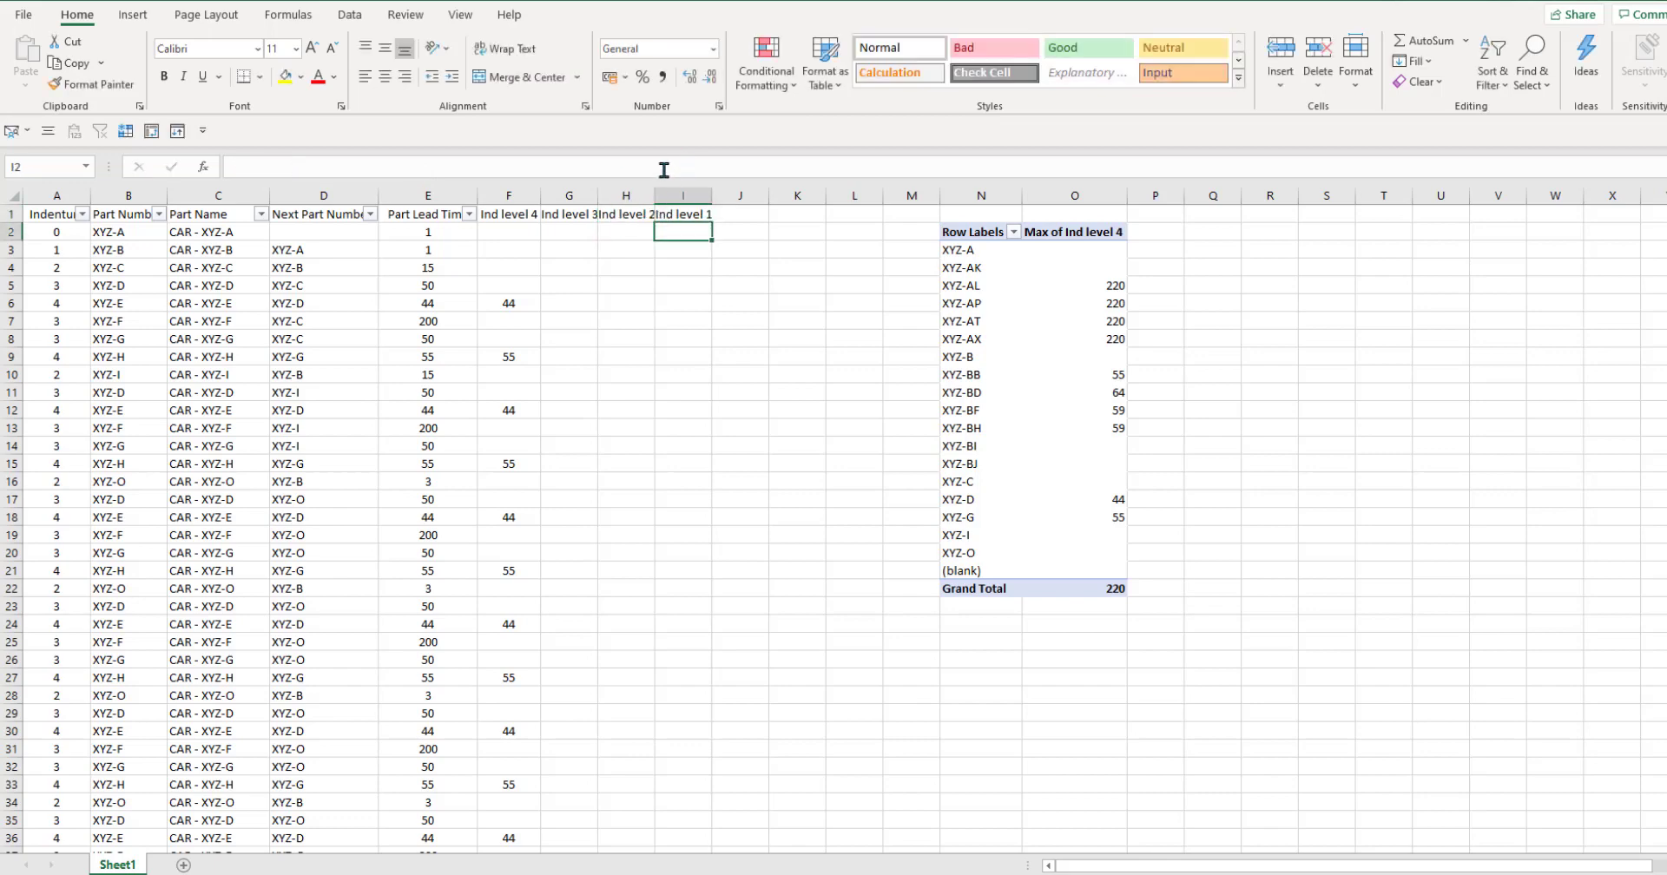
Fill the header from I1 into J1 and change it to "Ind level 0"
click(755, 216)
key(ctrl+r)
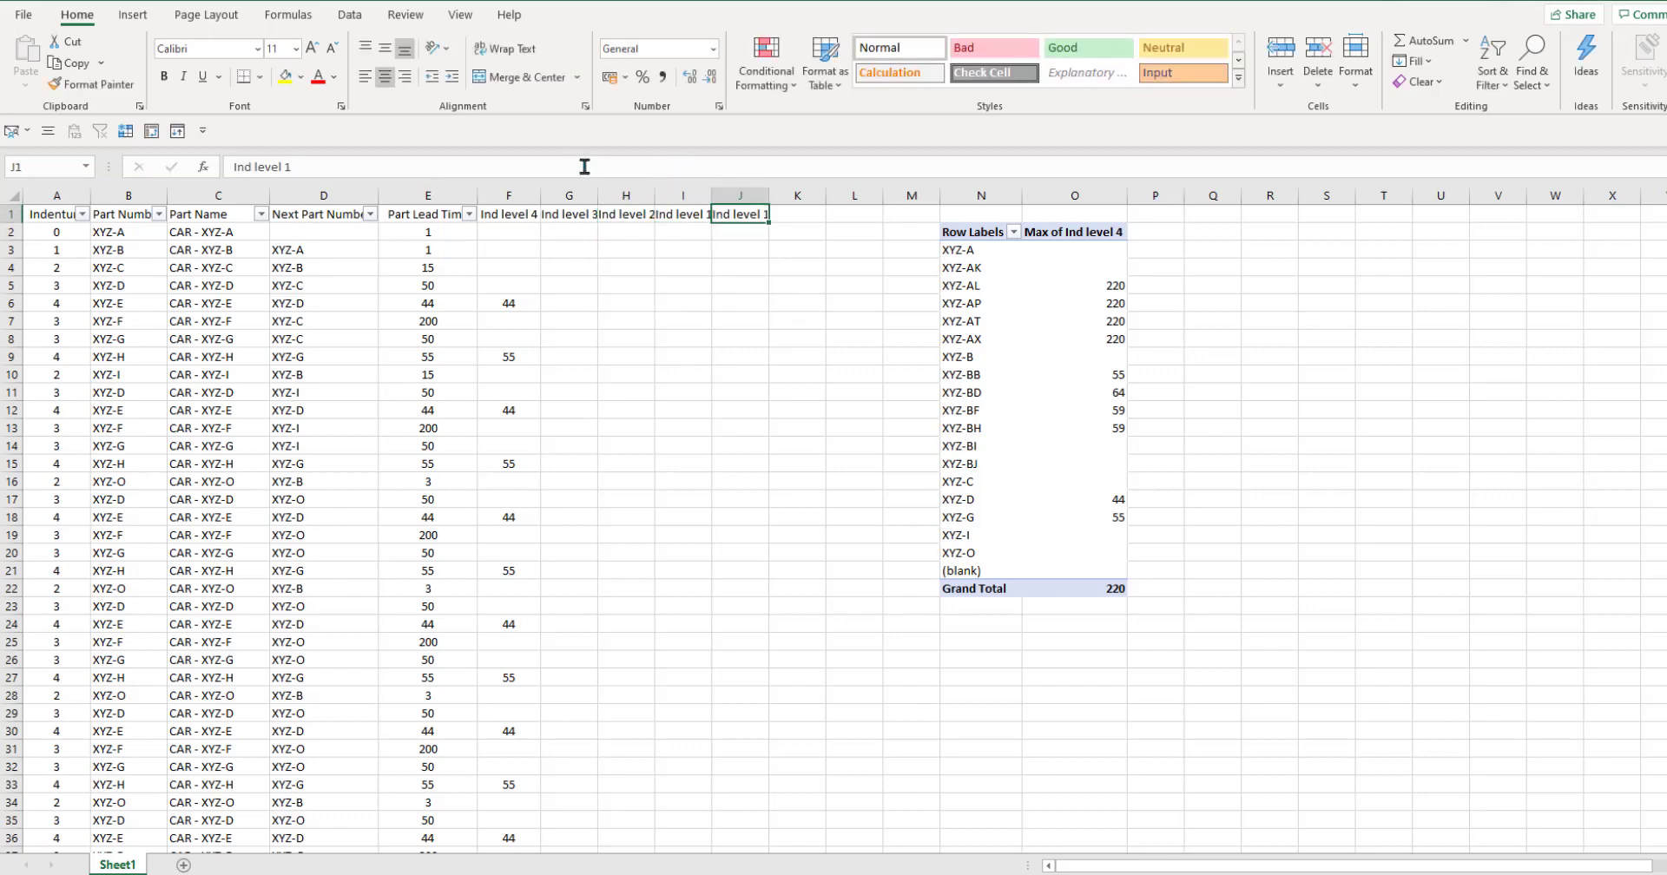
click(585, 166)
key(BackSpace)
text(0)
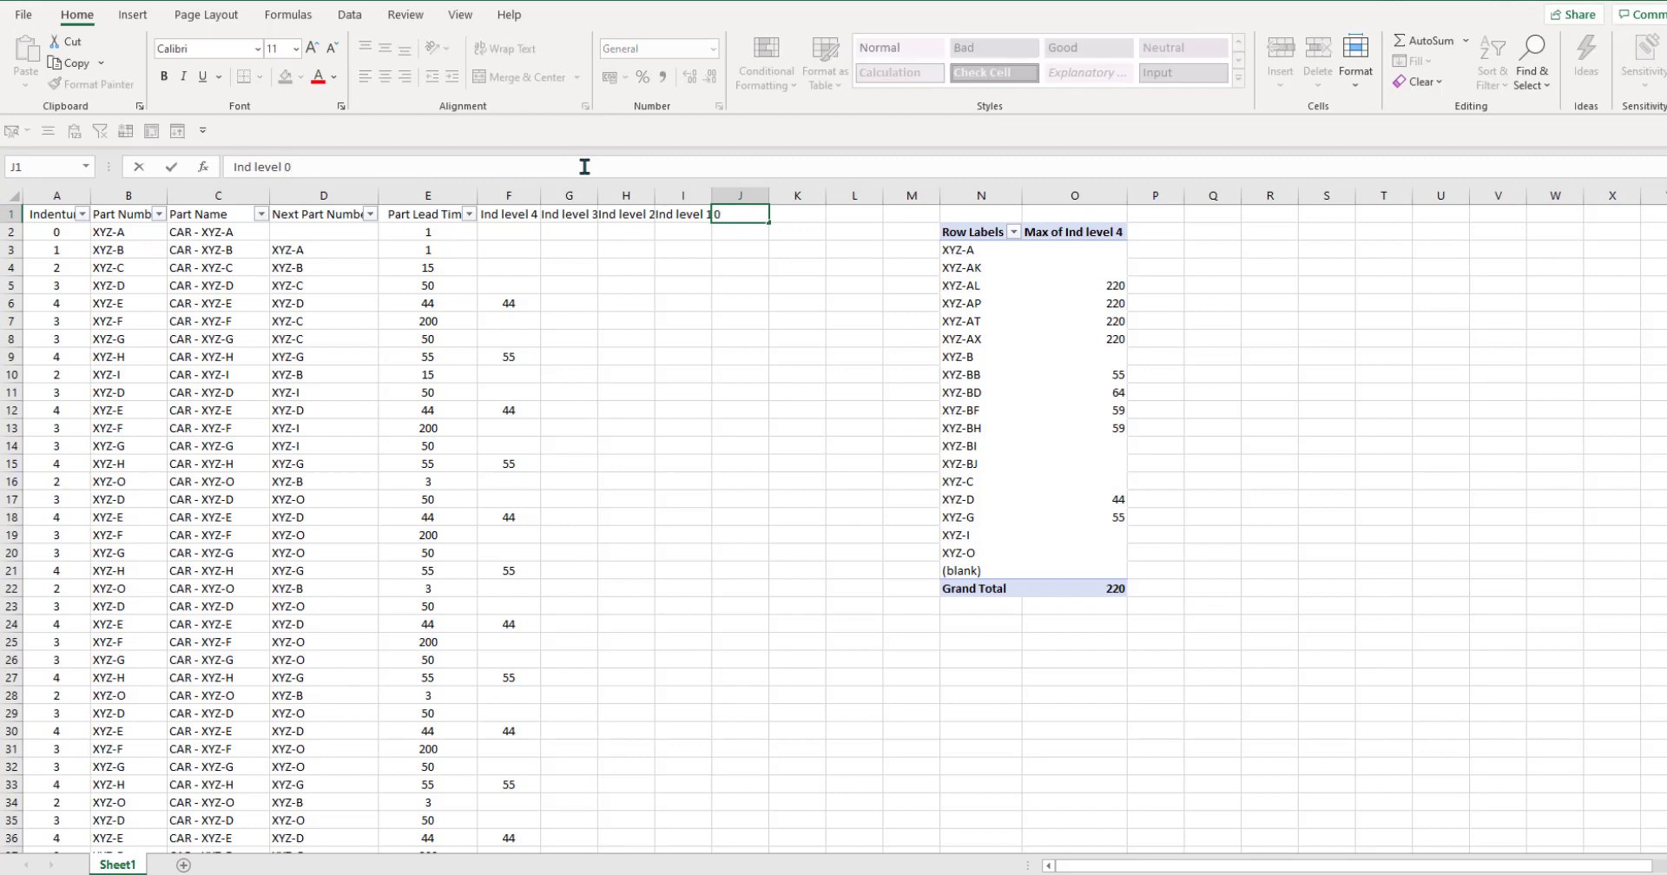
key(Return)
Auto-fit the widths of columns G through J to their headers
drag(569, 195, 769, 197)
double_click(769, 196)
click(806, 303)
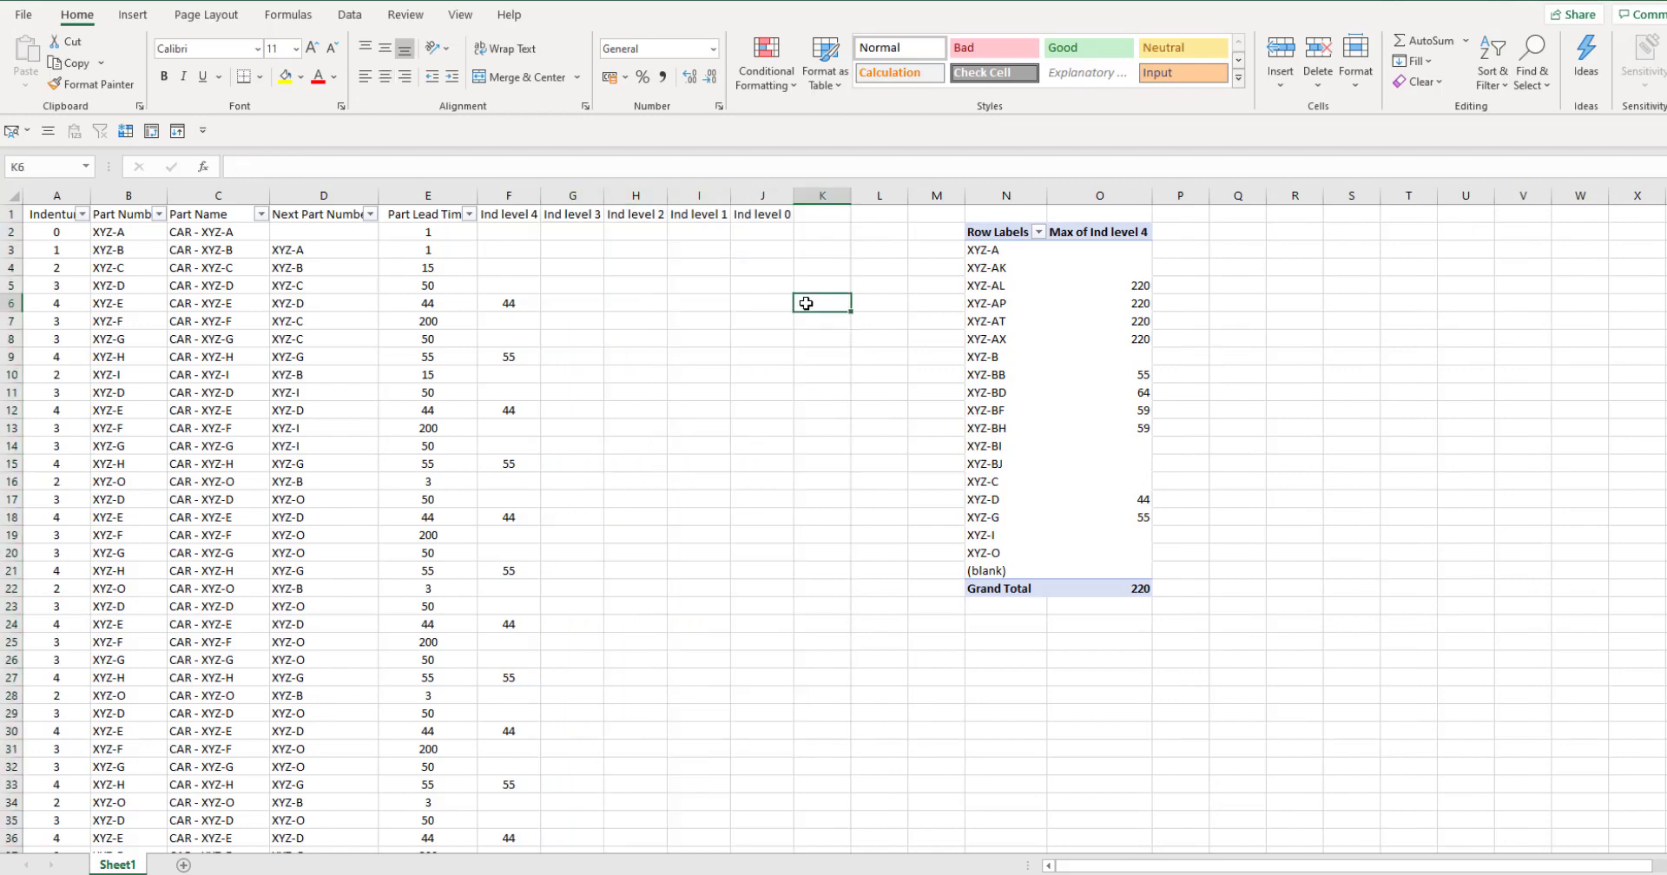
Enter +VLOOKUP(B5;$N:$O;2;0) in G5 to look up the part's maximum level 4 lead time from the PivotTable
click(586, 288)
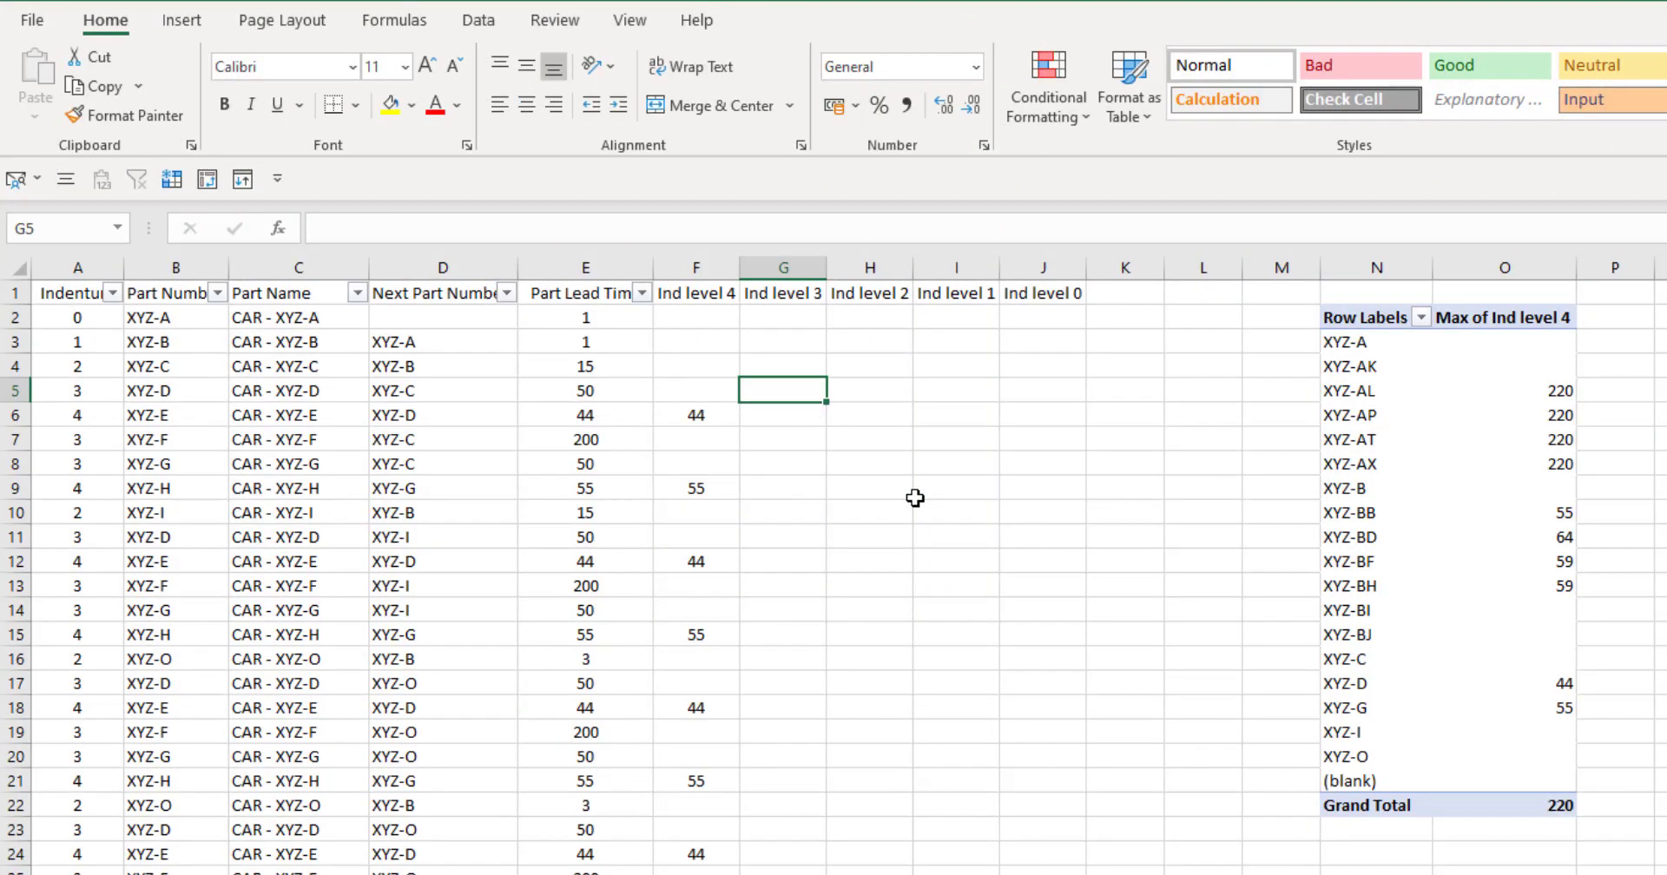
text(+)
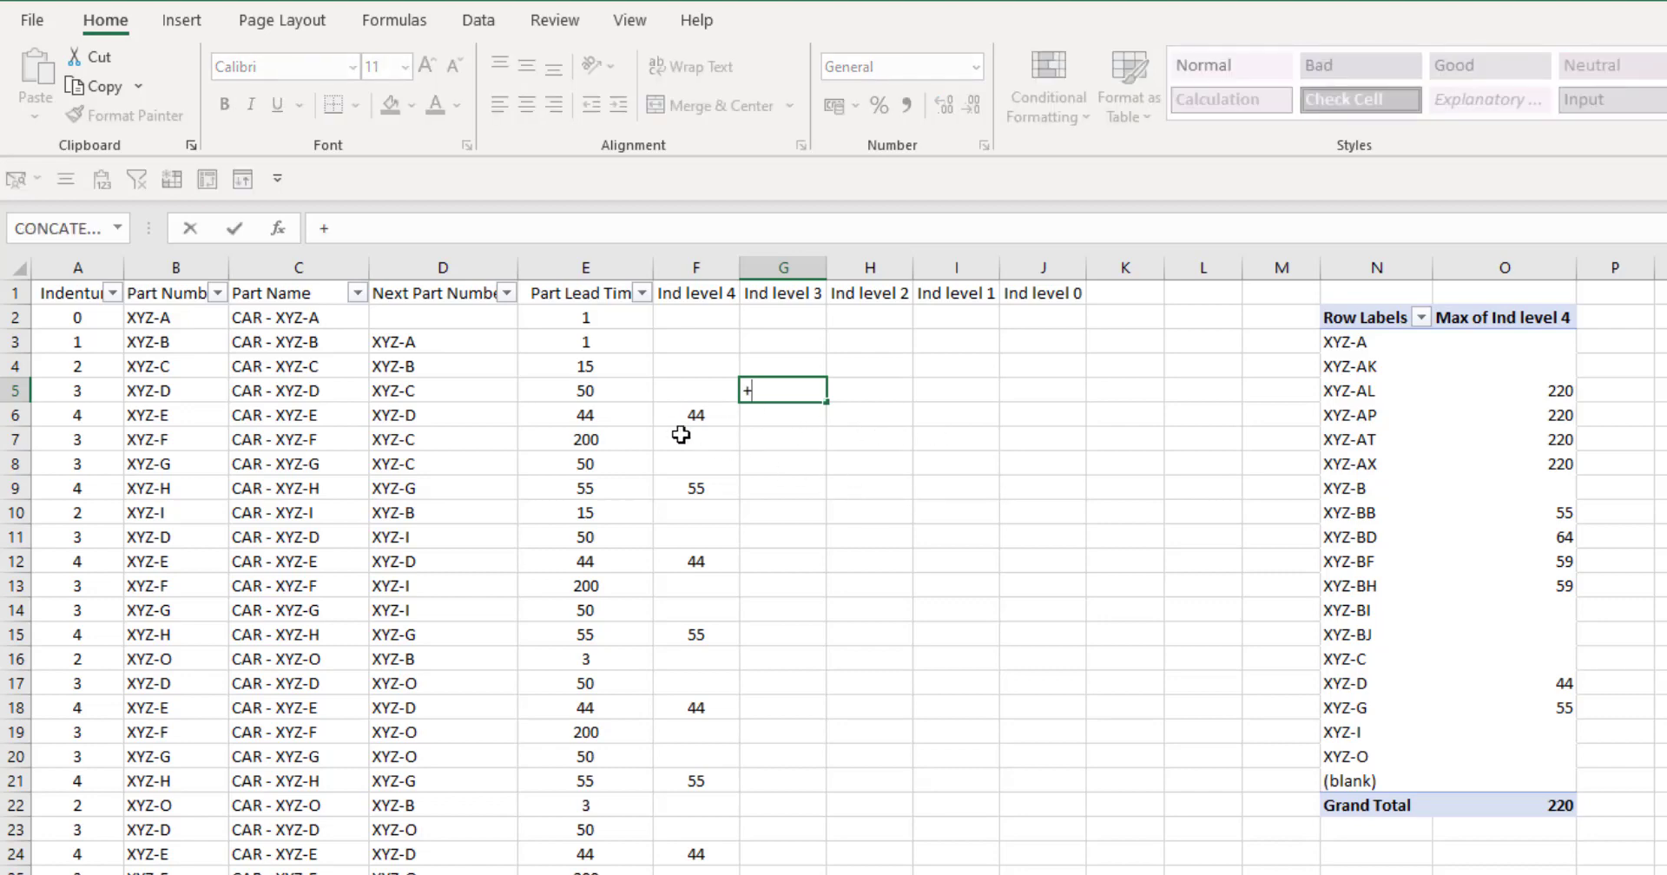
text(vl)
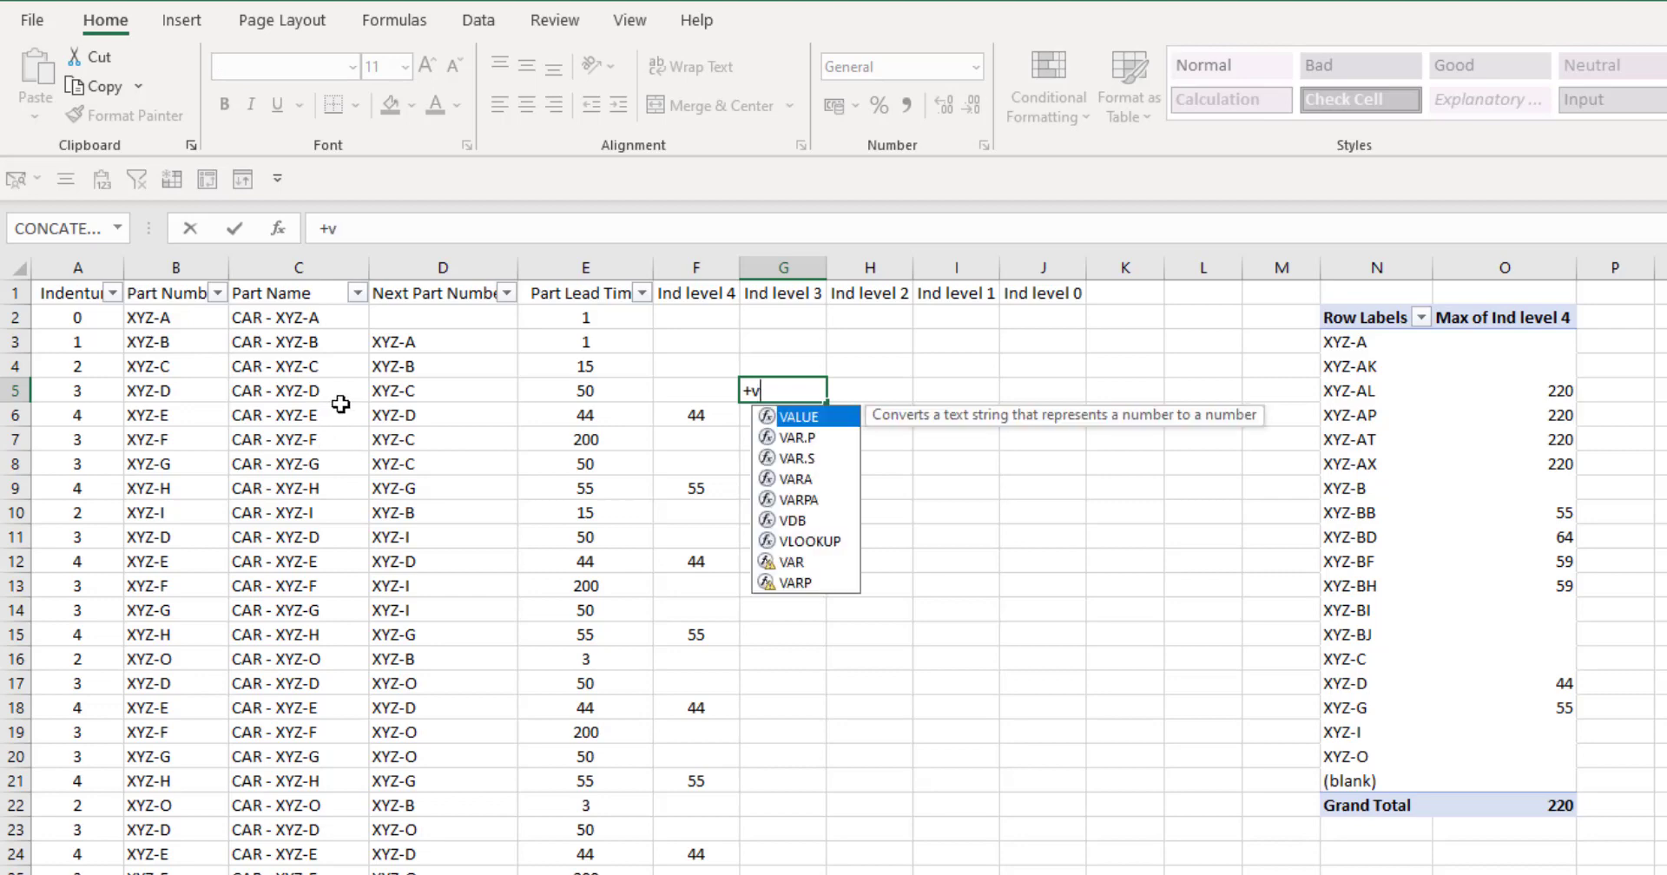
key(Tab)
key(Left)
key(Left)
key(Left)
key(Left)
key(Left)
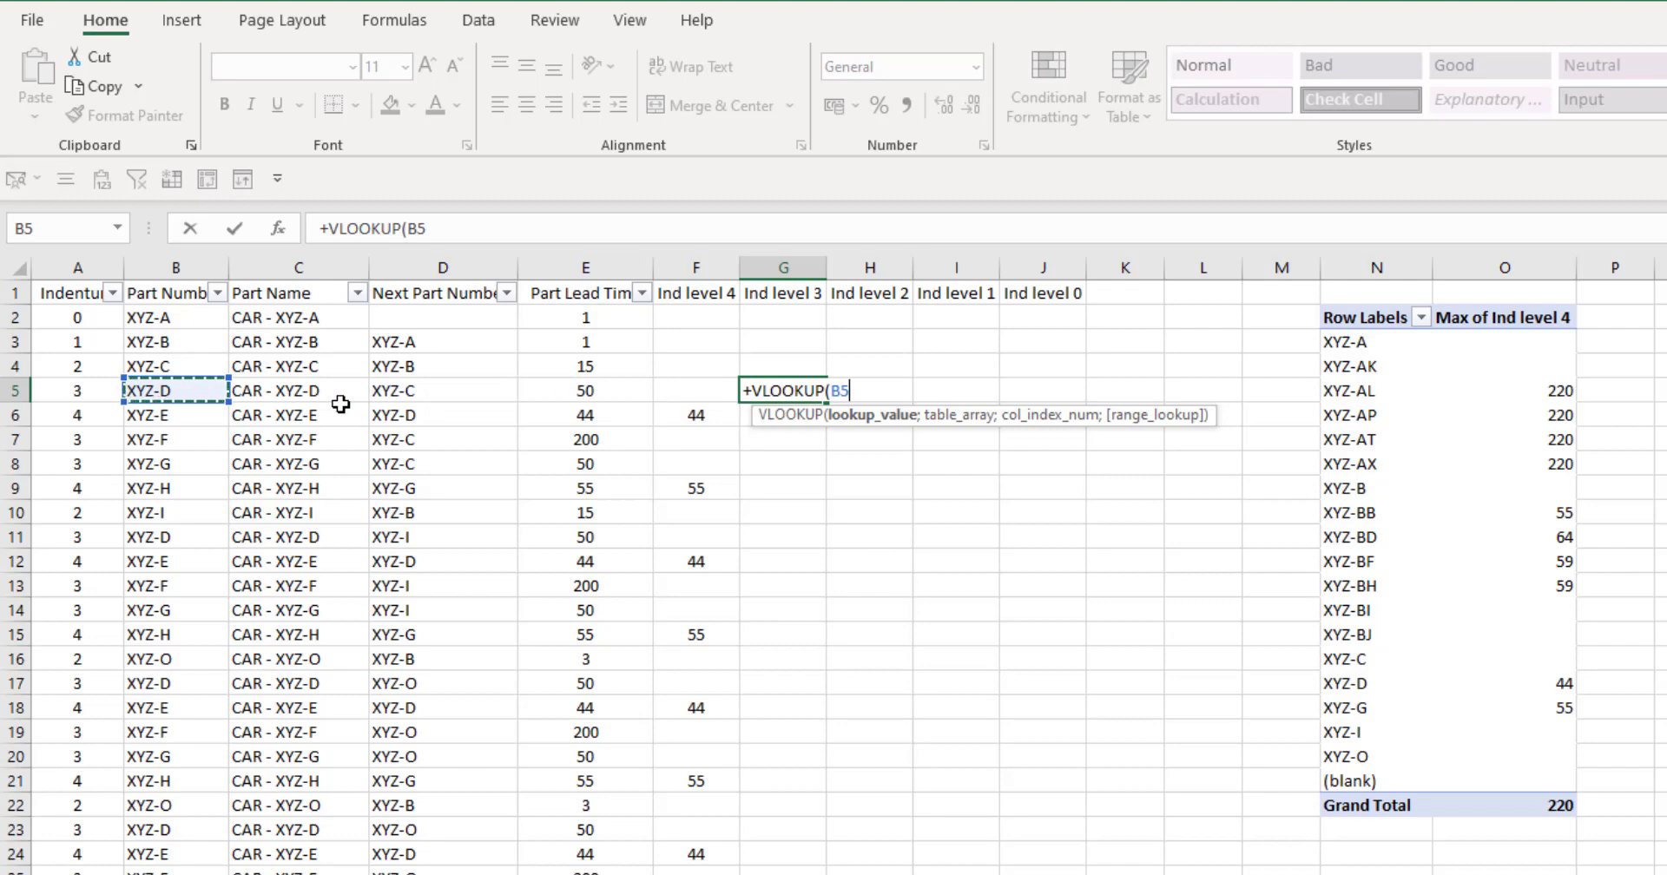
text(;)
drag(1389, 268, 1502, 268)
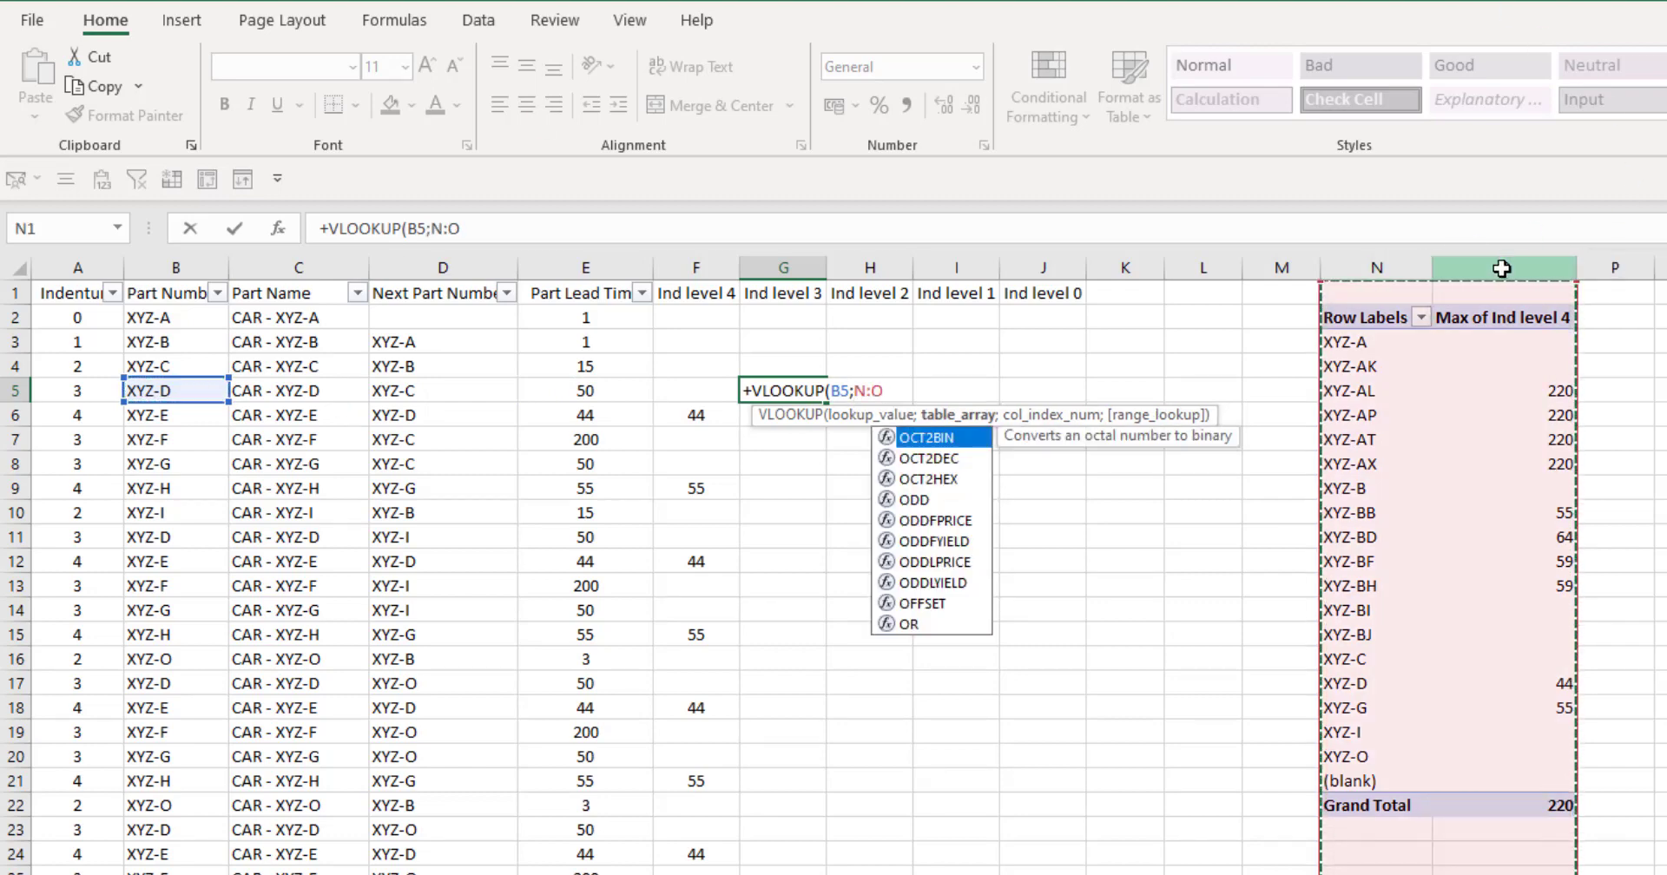
key(F4)
text(;2;0)
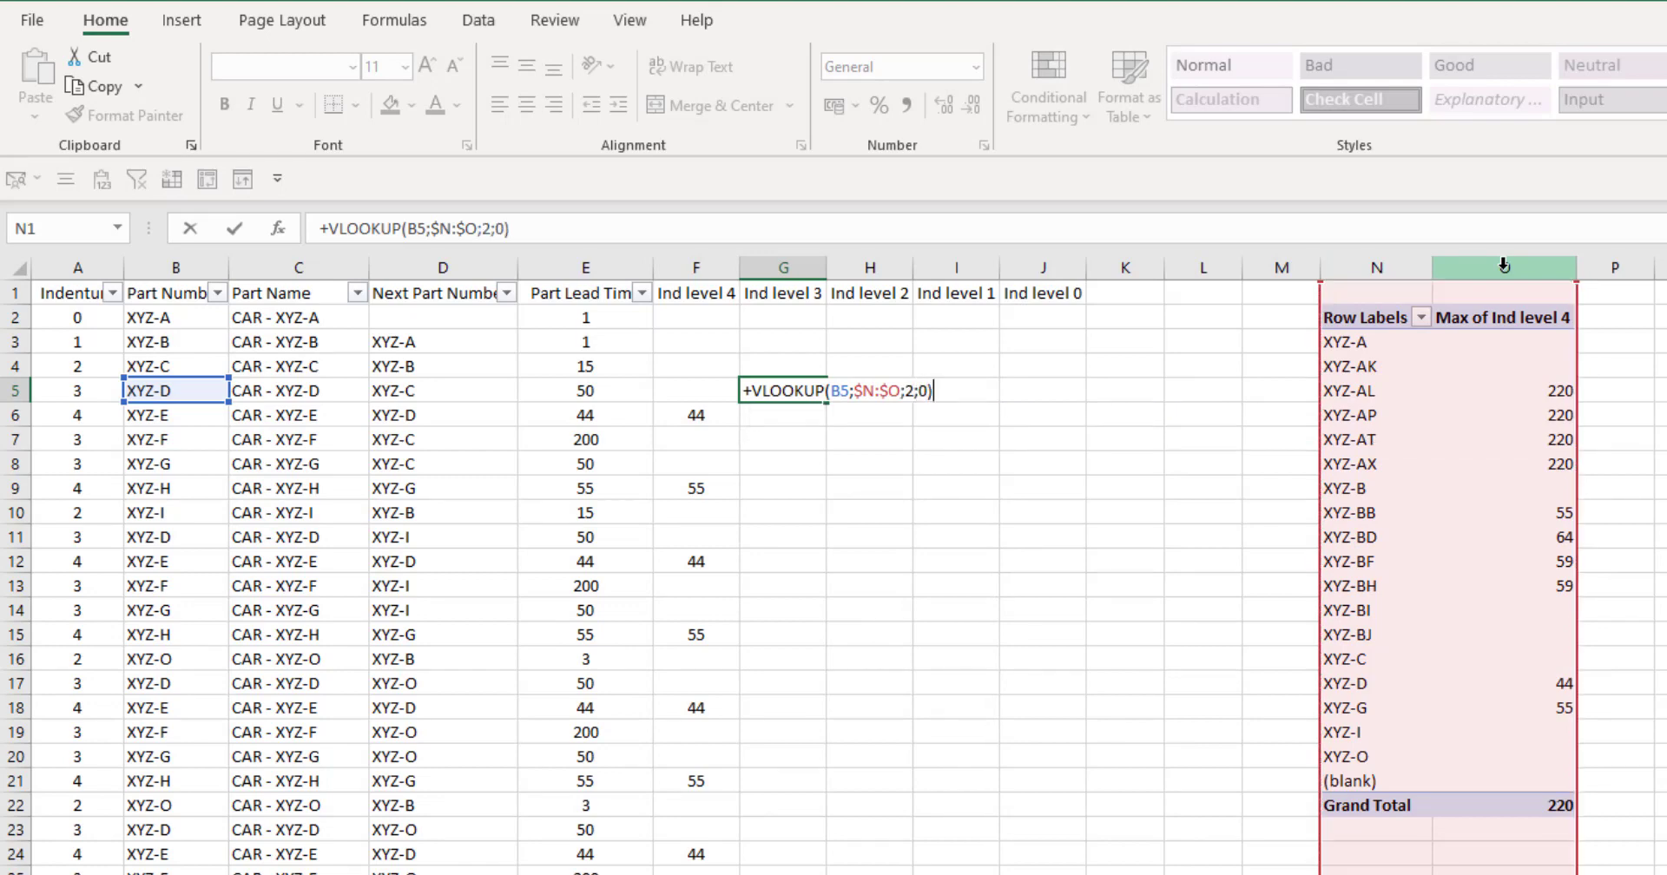
key(Return)
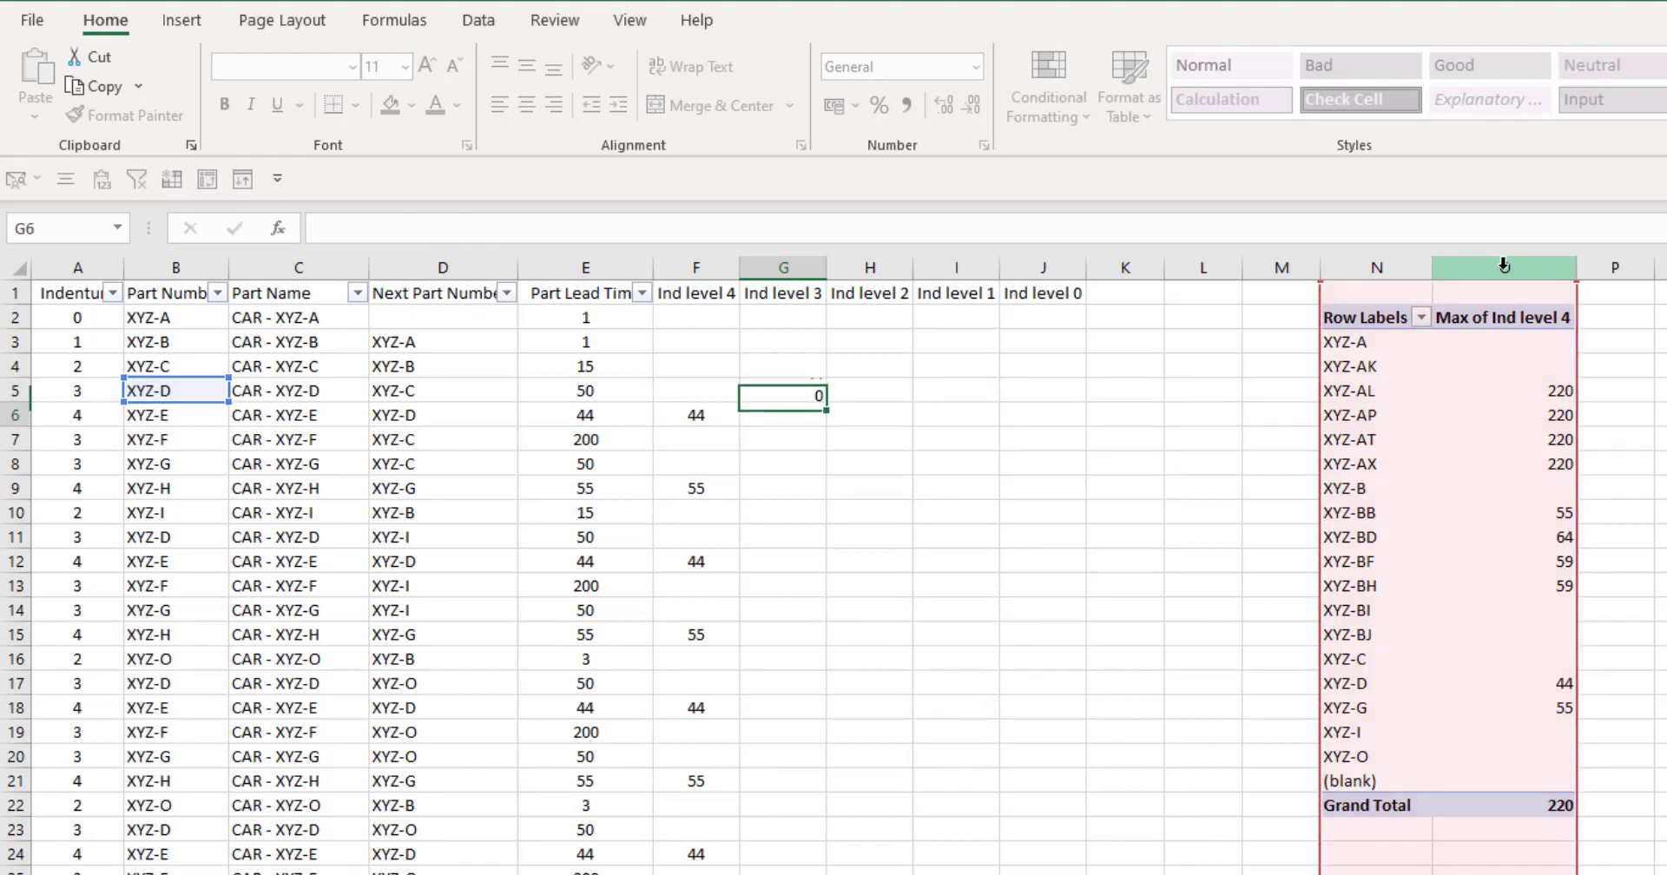
Center cell G5 and append +E5 to its lookup formula to add the part's own lead time
click(790, 385)
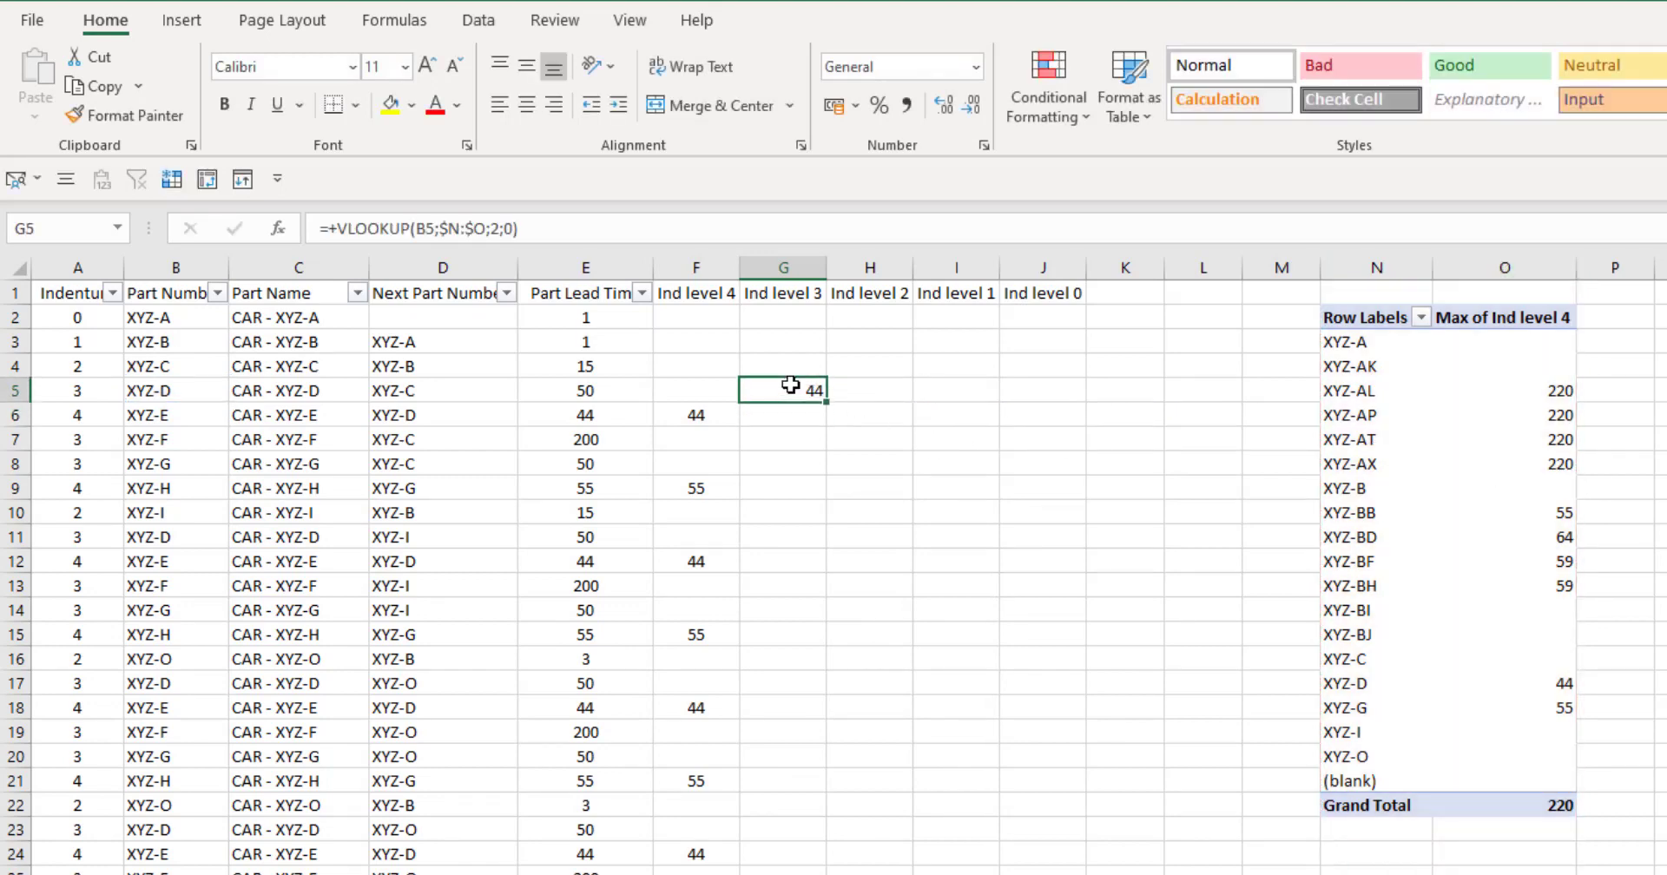
click(527, 105)
mouse_move(690, 416)
mouse_down()
mouse_move(74, 417)
mouse_move(686, 416)
mouse_up()
click(107, 393)
click(686, 417)
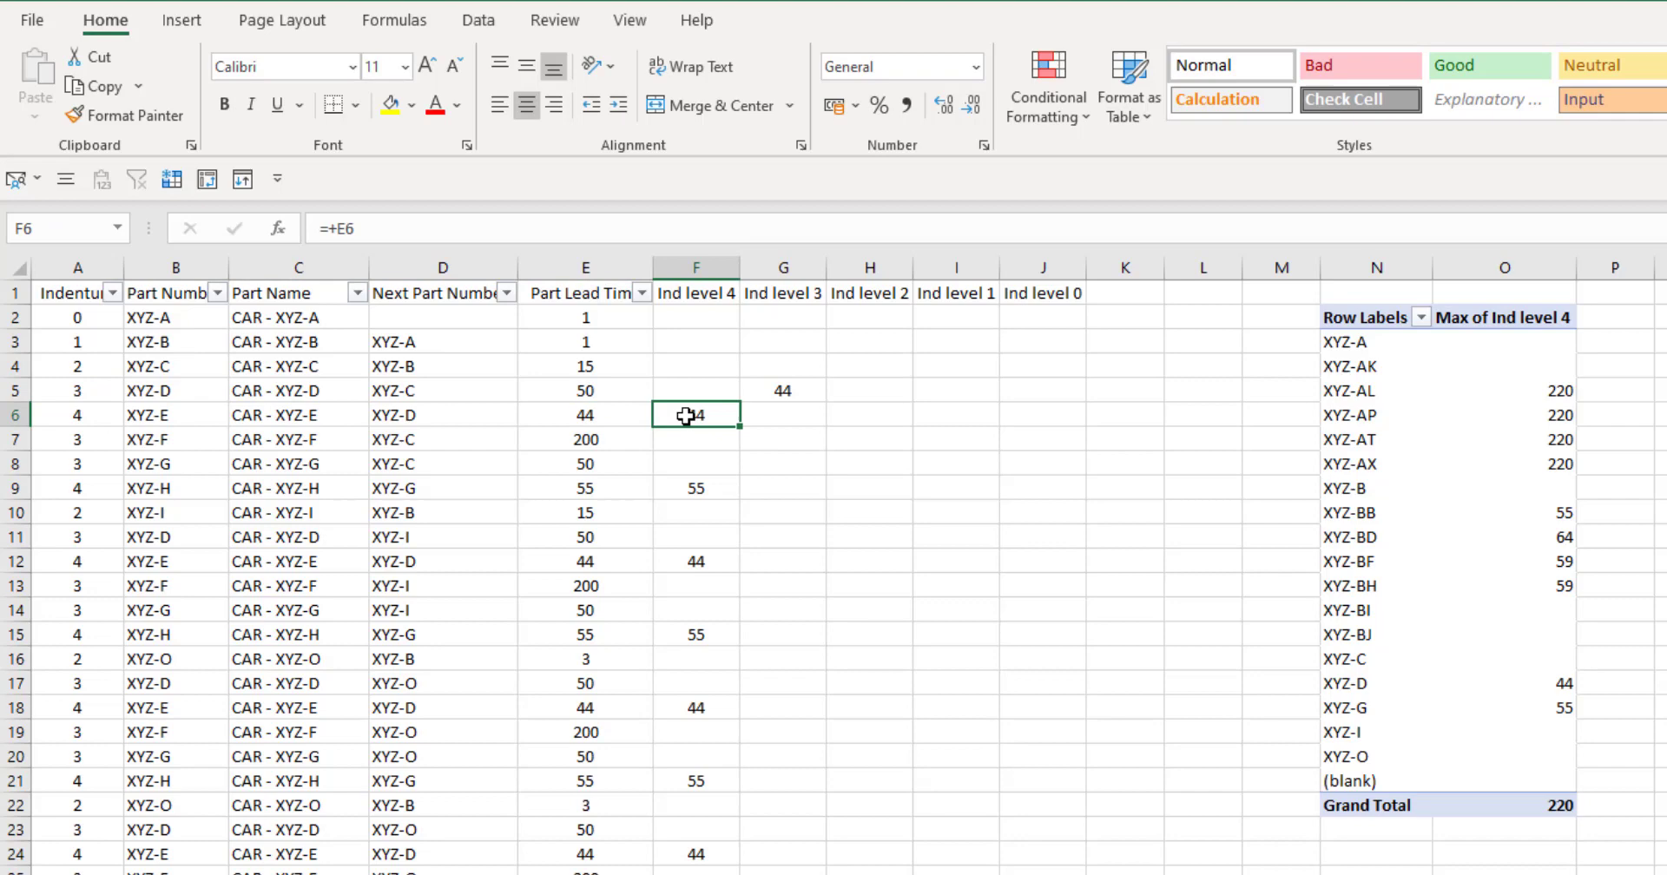
click(796, 386)
click(599, 230)
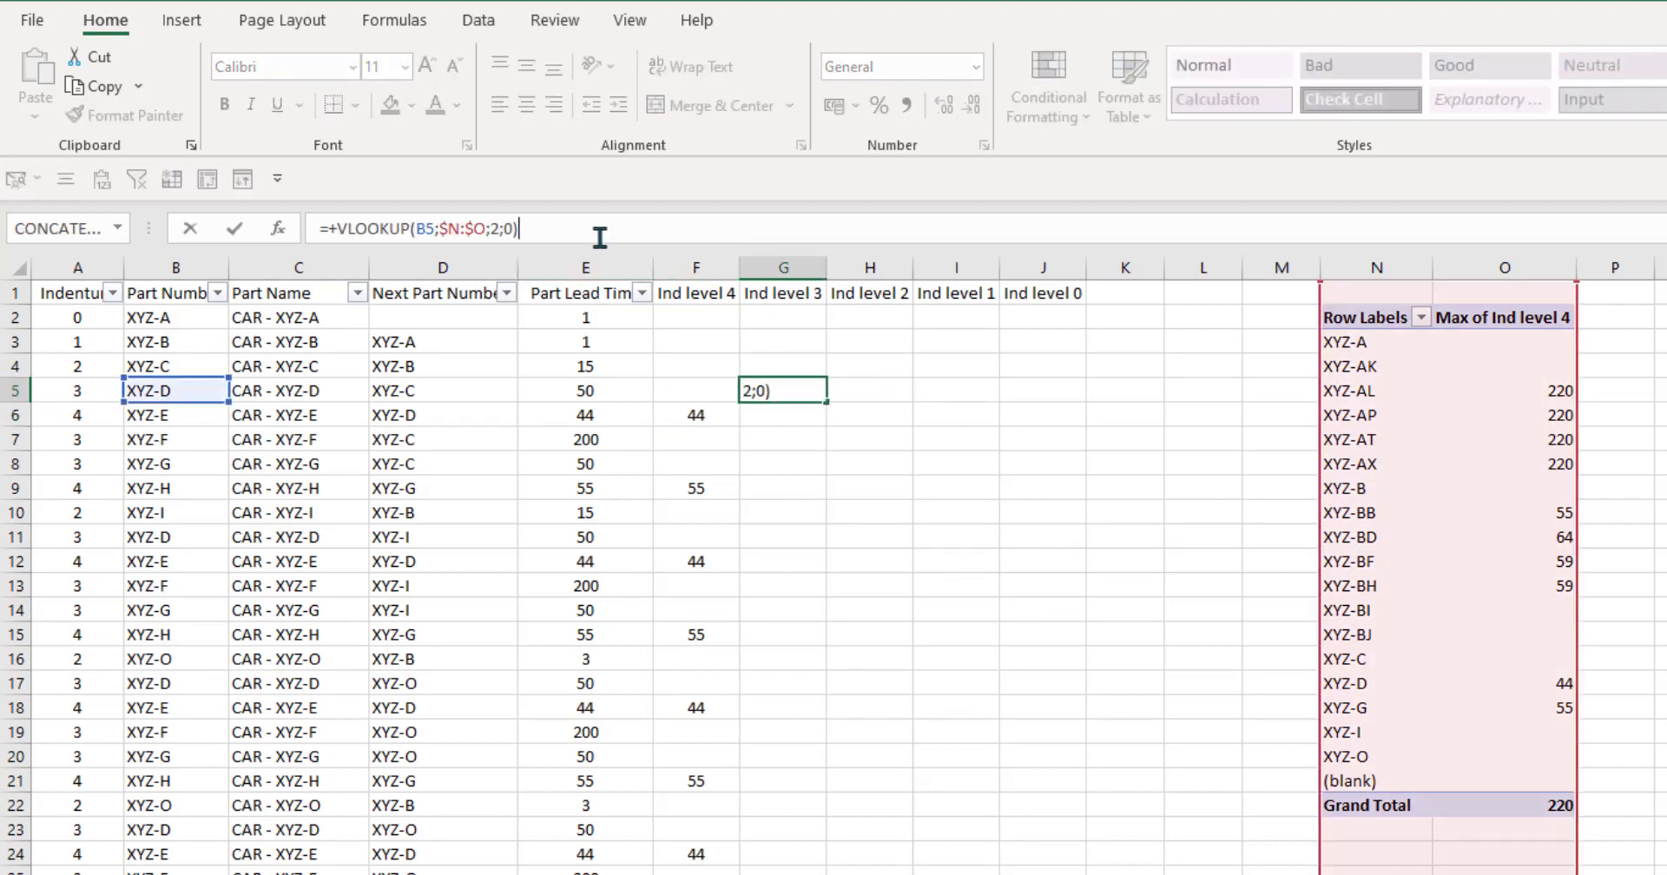
text(+)
click(595, 397)
key(Return)
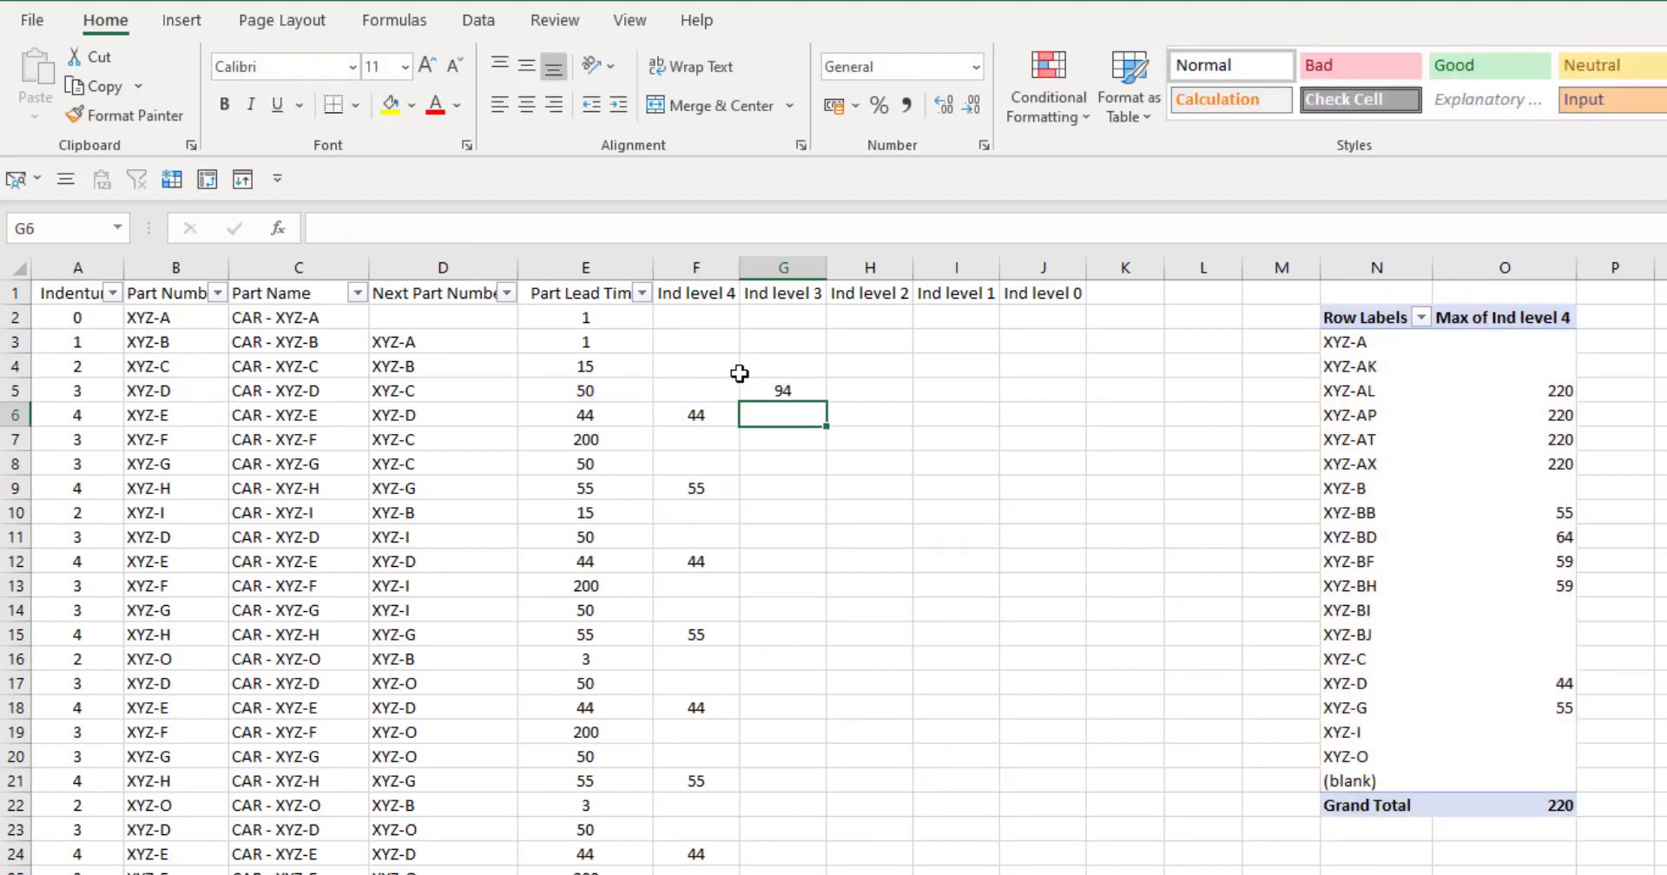
click(791, 387)
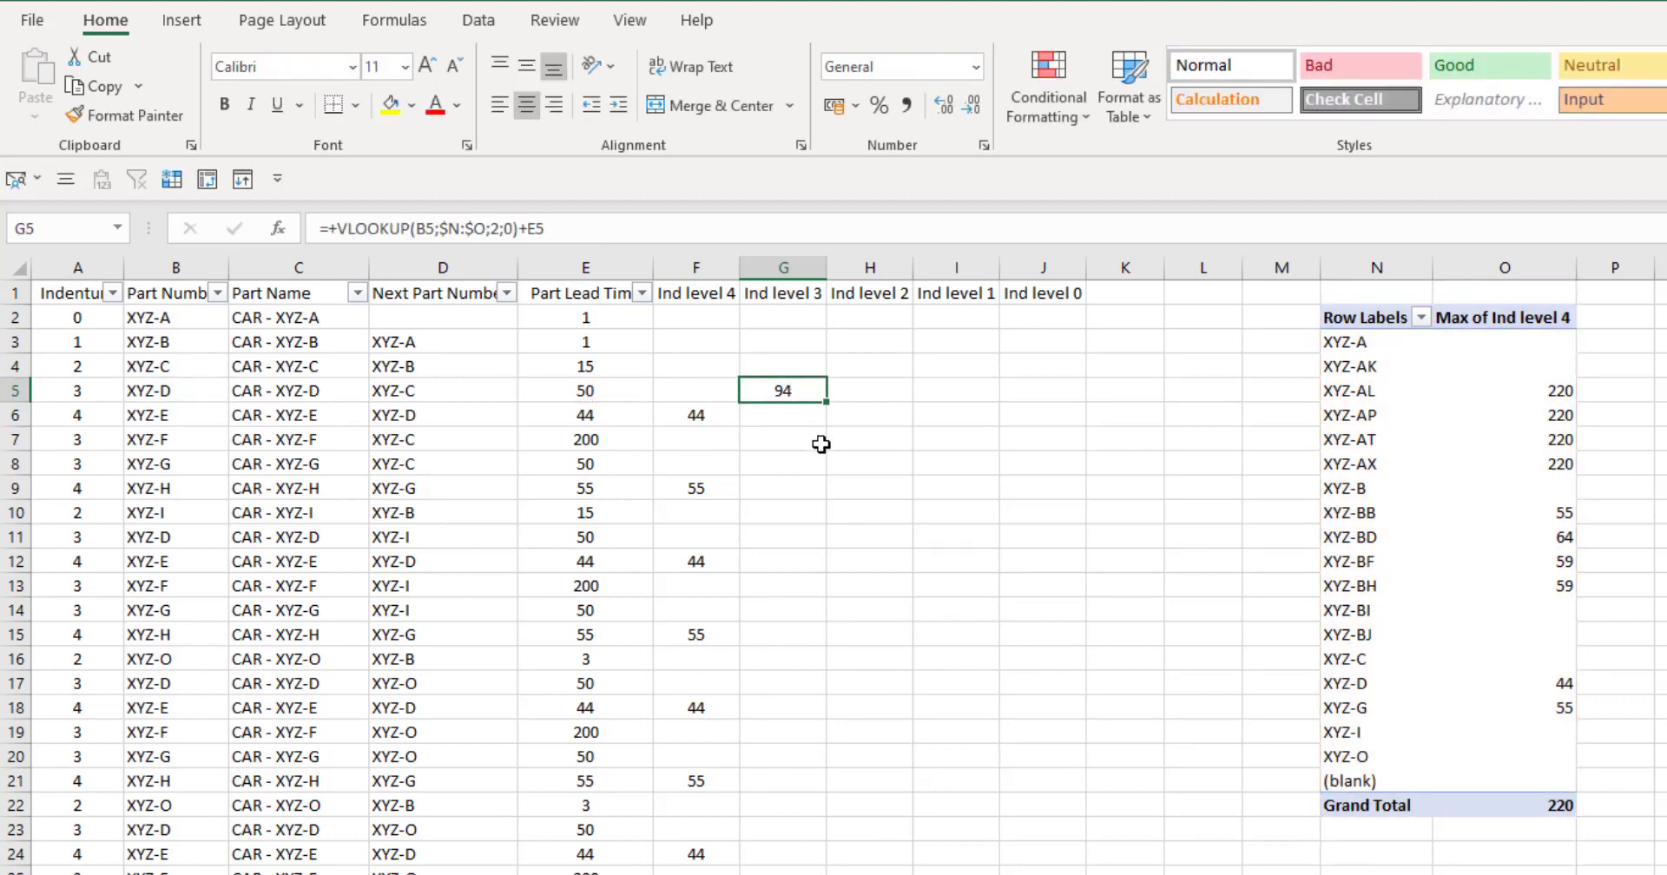
Remove and reapply the header filters so they also cover the Ind level columns F through J
click(769, 303)
key(ctrl+shift+l)
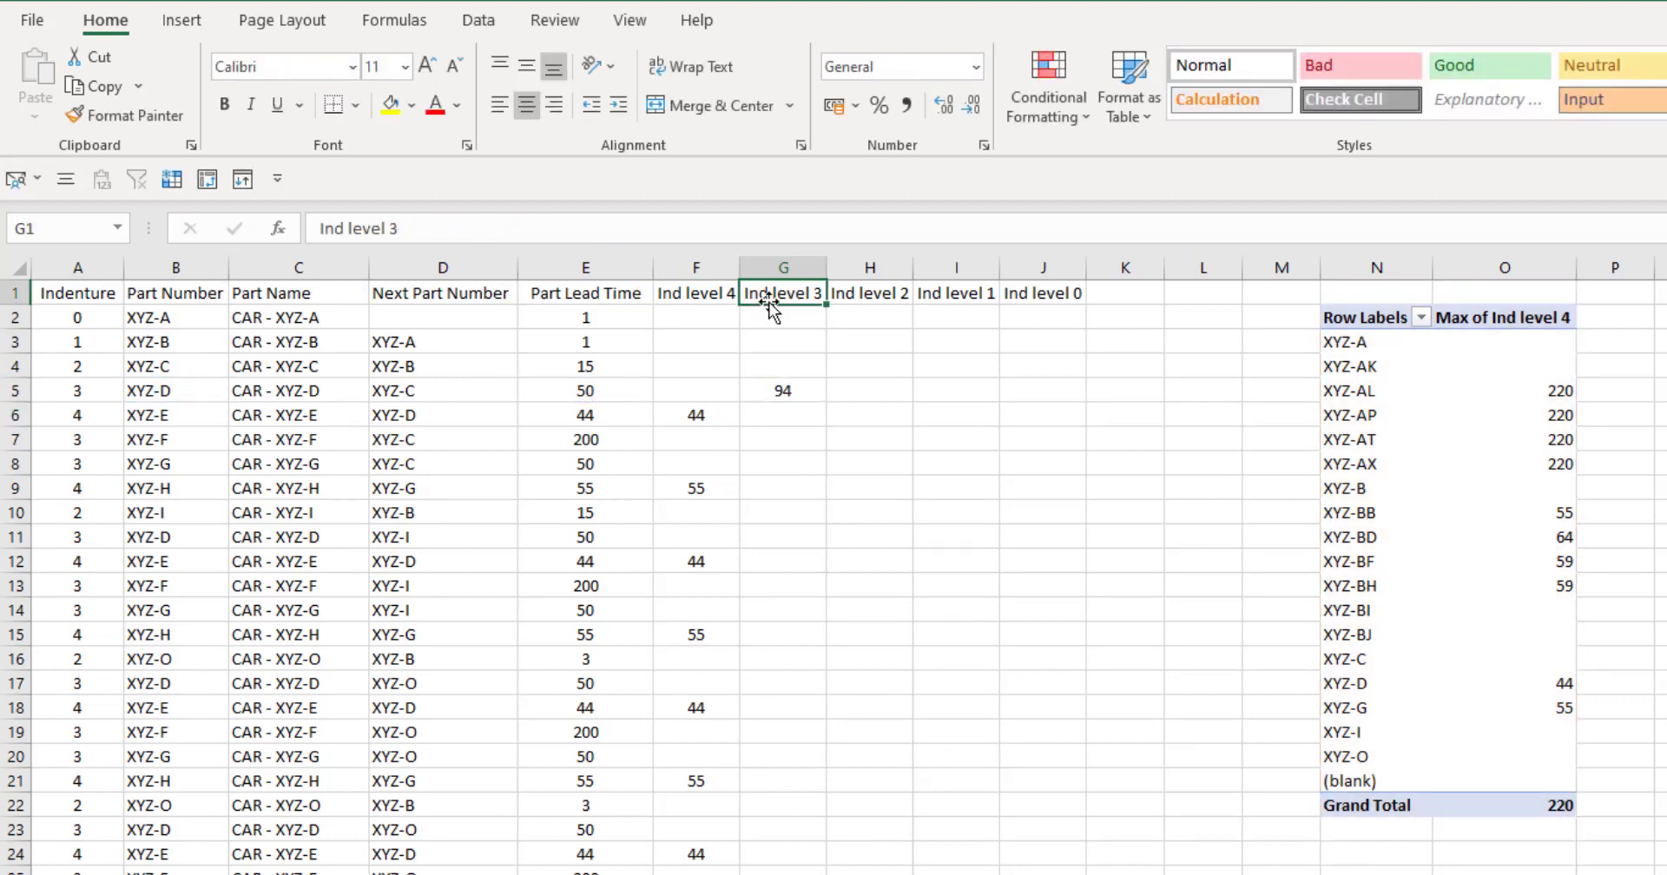
key(ctrl+shift+l)
Filter the Indenture column to show only level 3
click(113, 292)
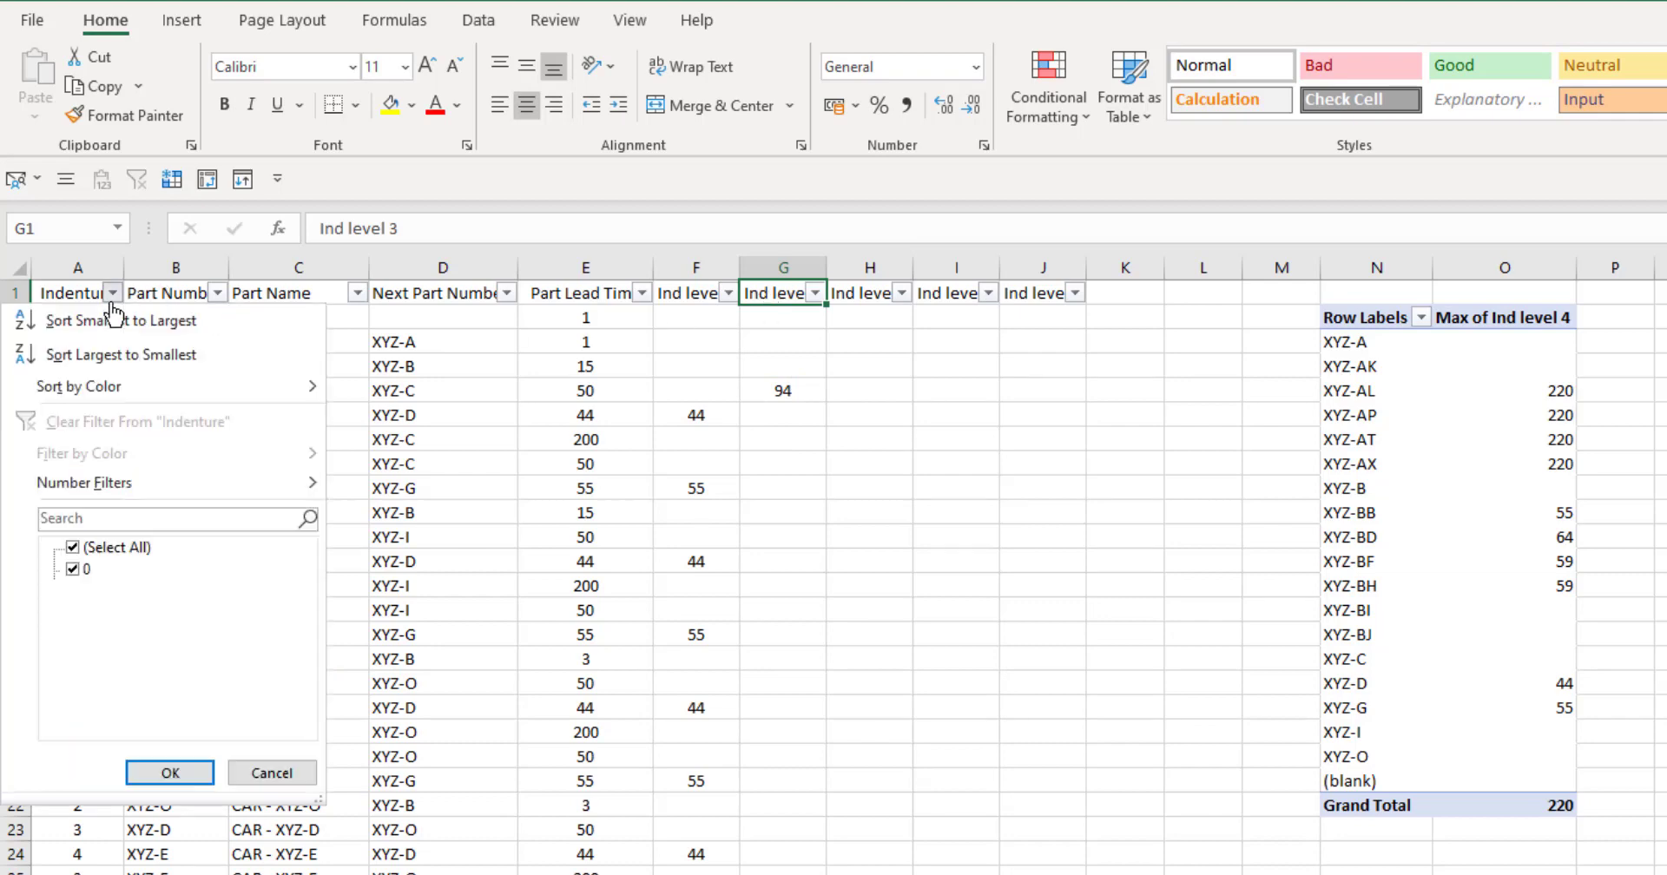
click(130, 548)
click(73, 635)
click(195, 770)
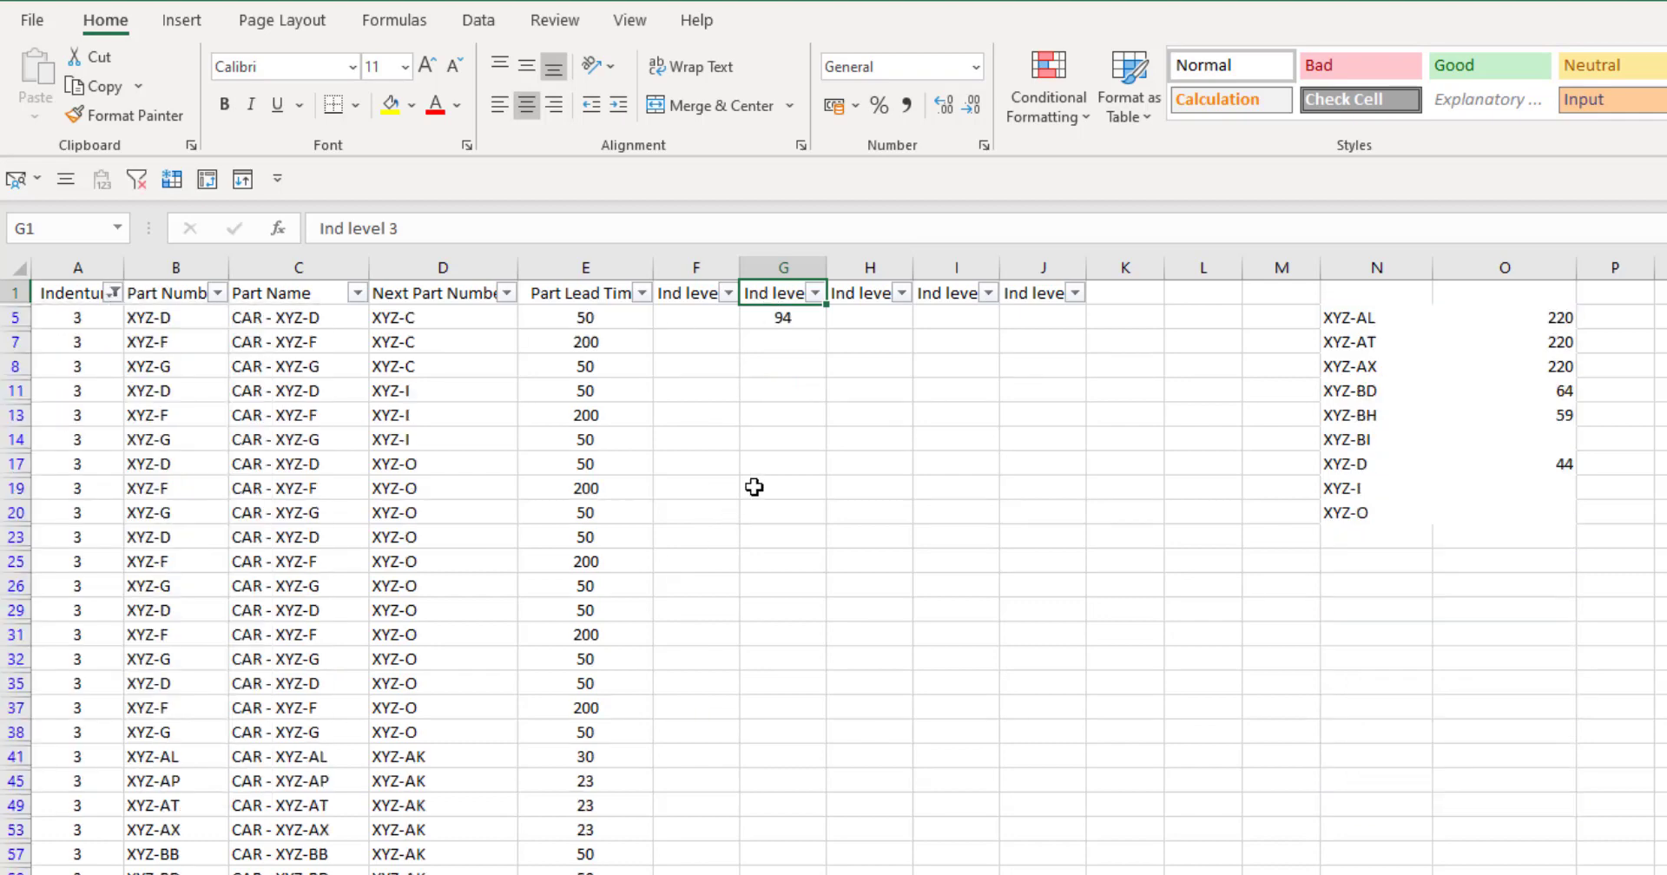
Fill the G5 formula down the visible Ind level 3 cells through G153
click(754, 487)
click(591, 492)
key(ctrl+Down)
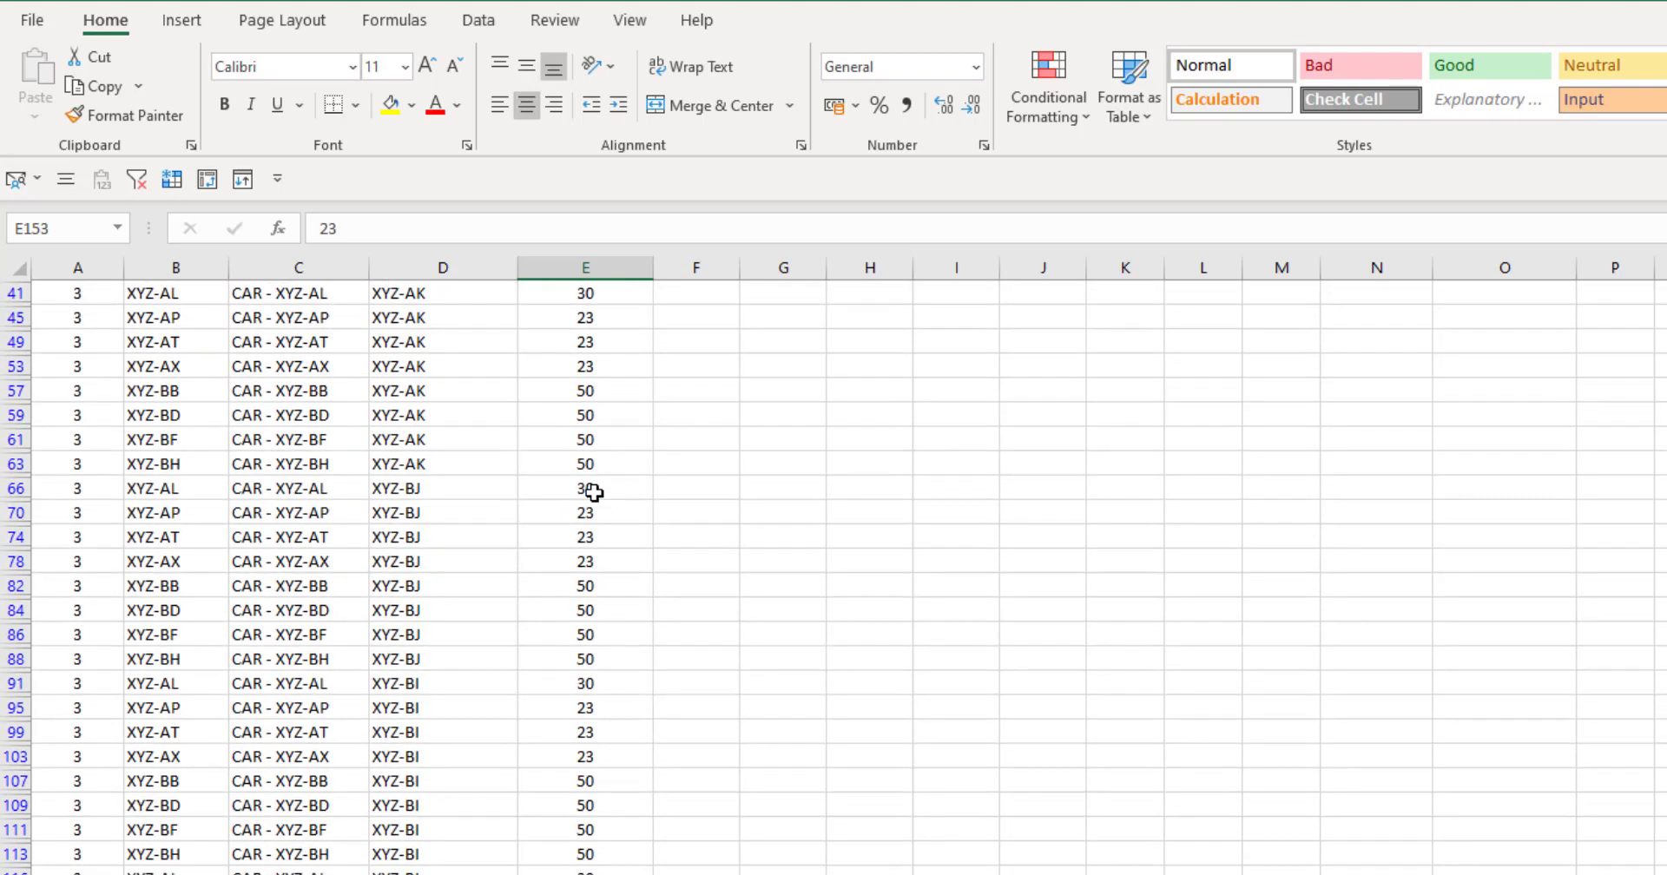
key(Right)
key(Right)
key(ctrl+shift+Up)
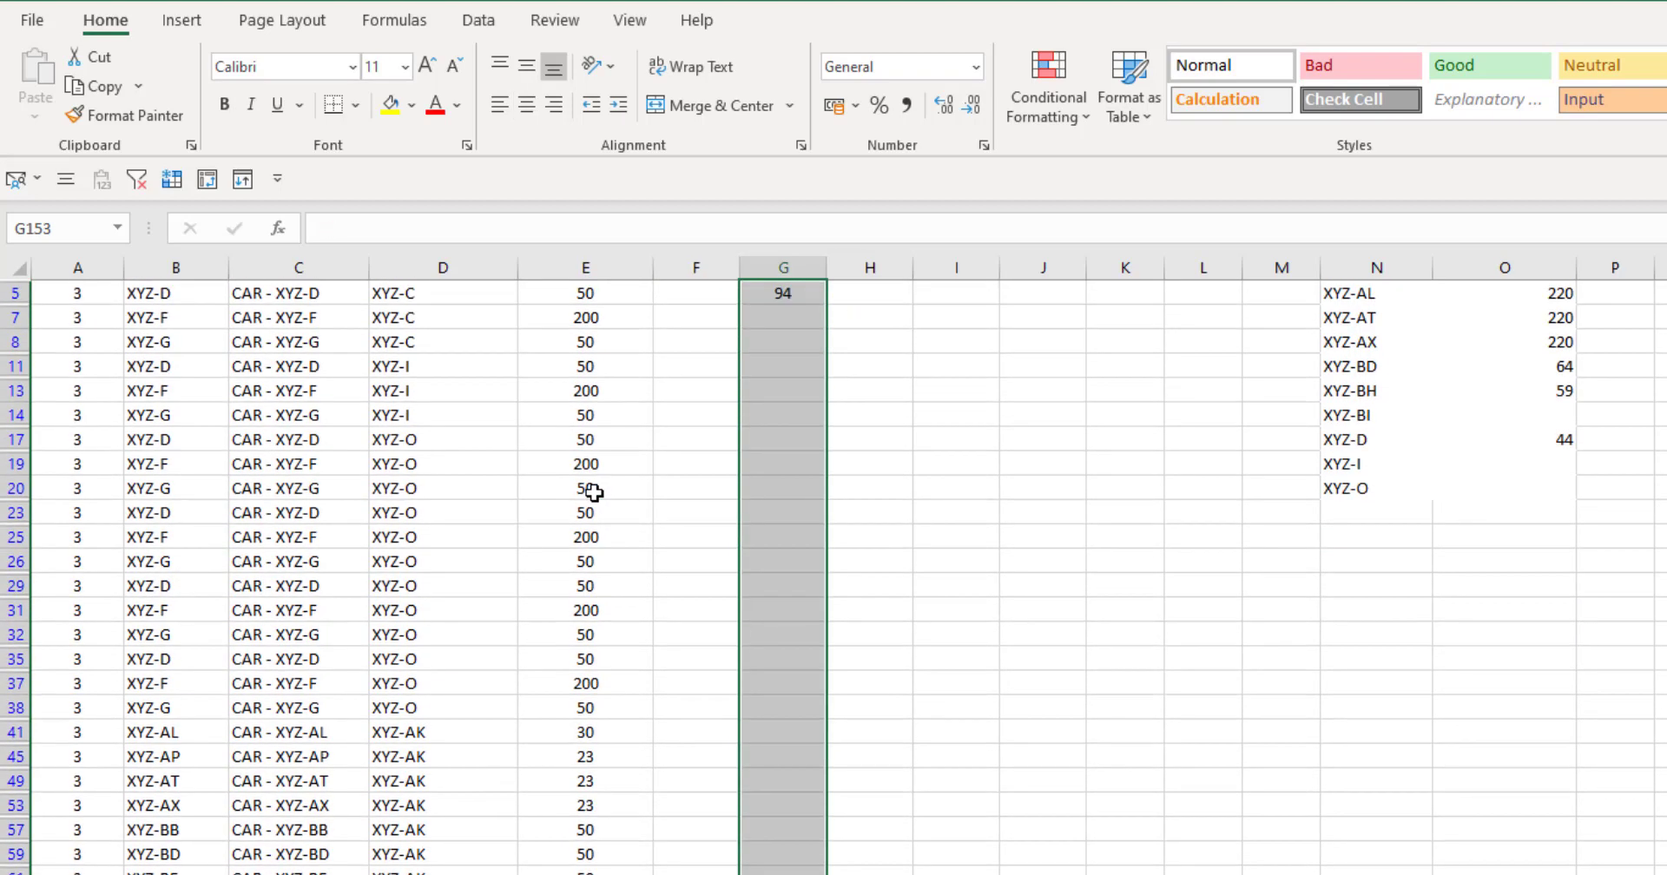
key(ctrl+d)
scroll(593, 491, up, 1)
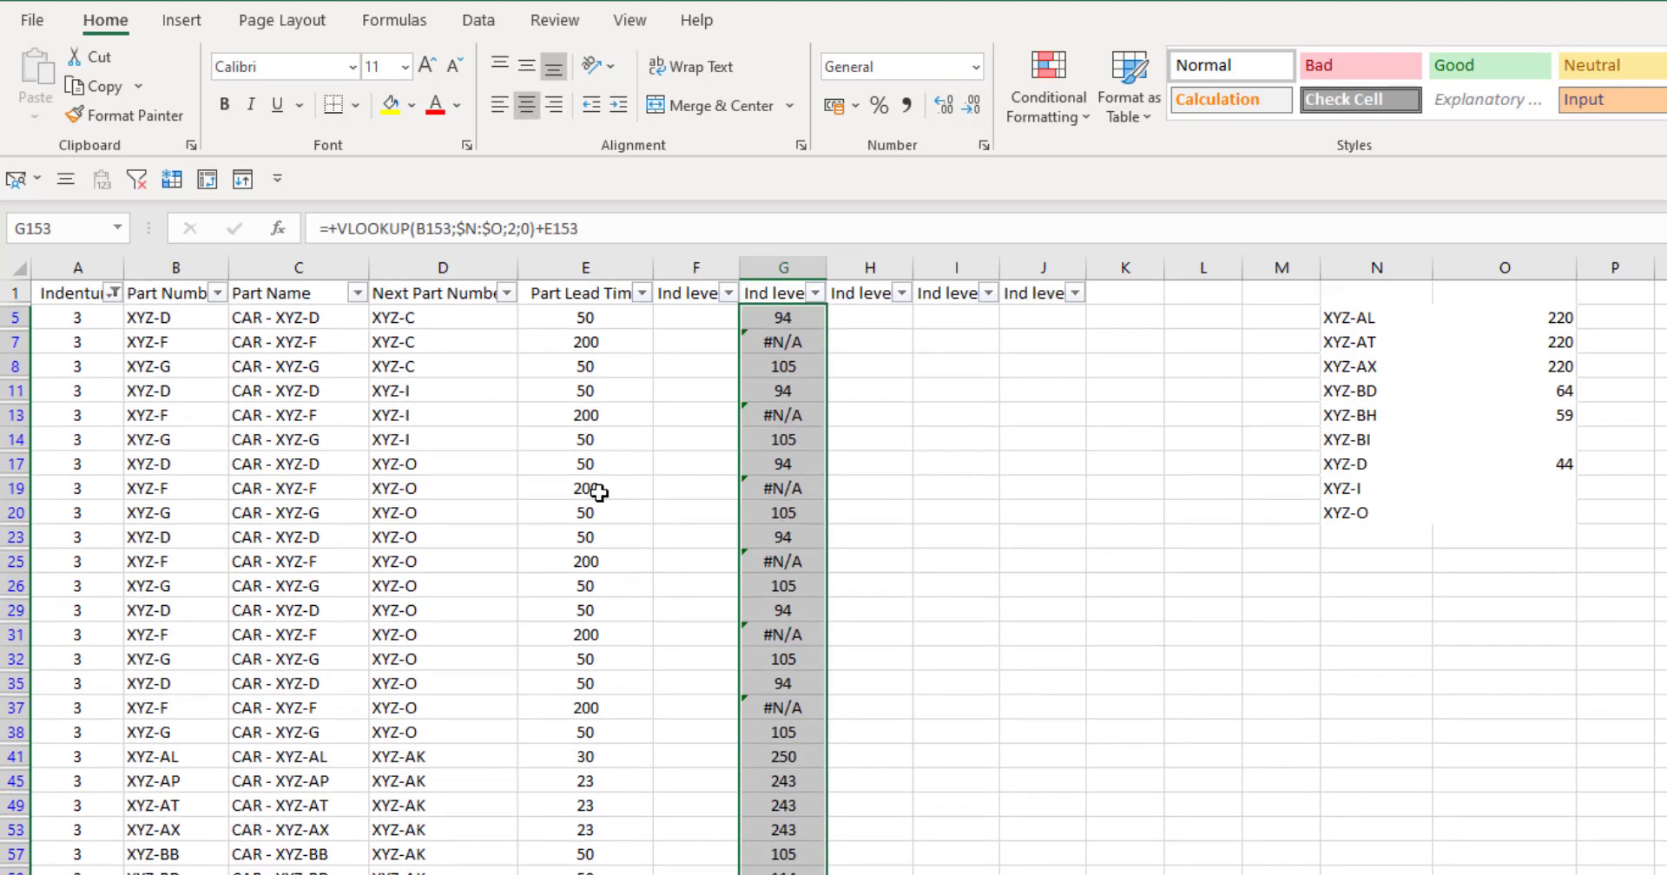
Clear the Indenture filter and examine the row 7 entry for part XYZ-F that returns #N/A
click(781, 342)
click(136, 180)
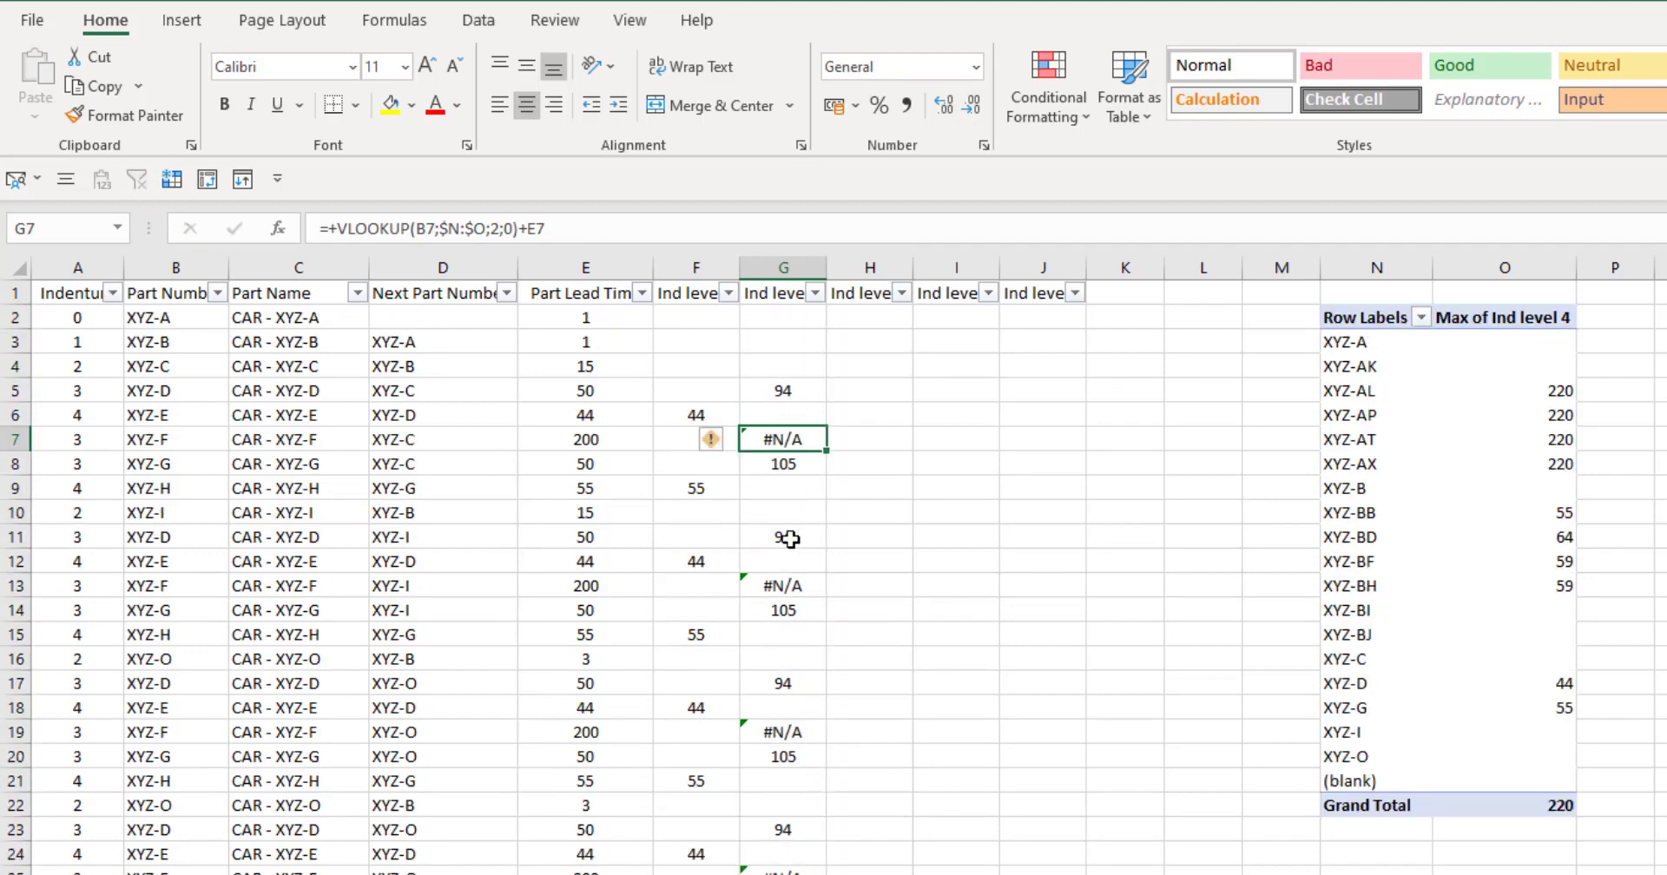
drag(76, 437, 755, 440)
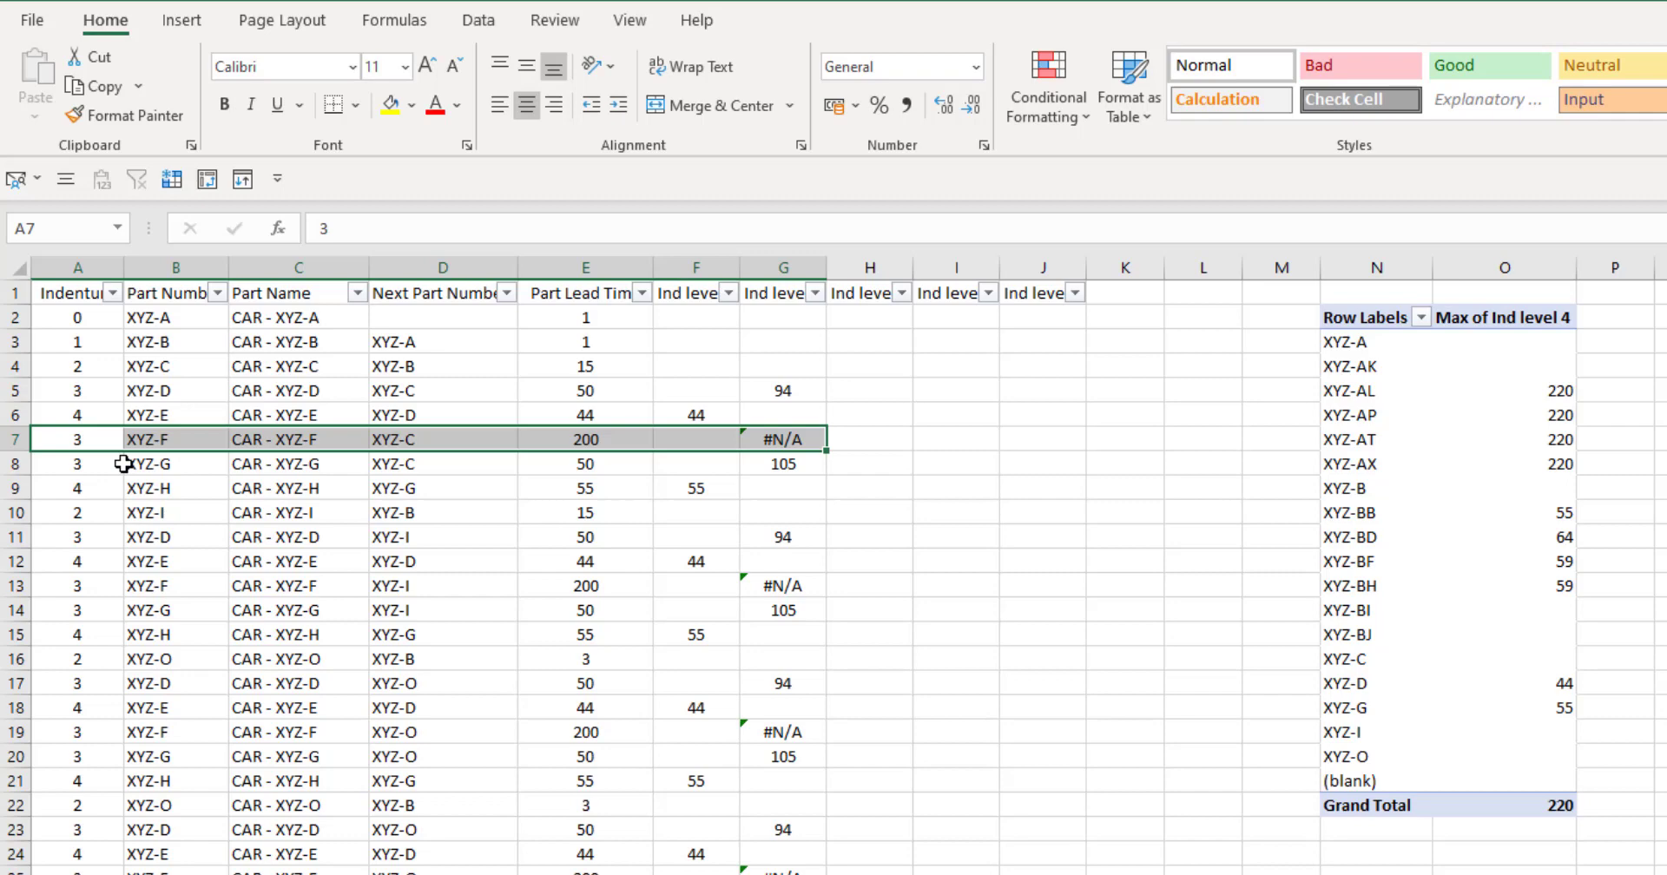
click(756, 439)
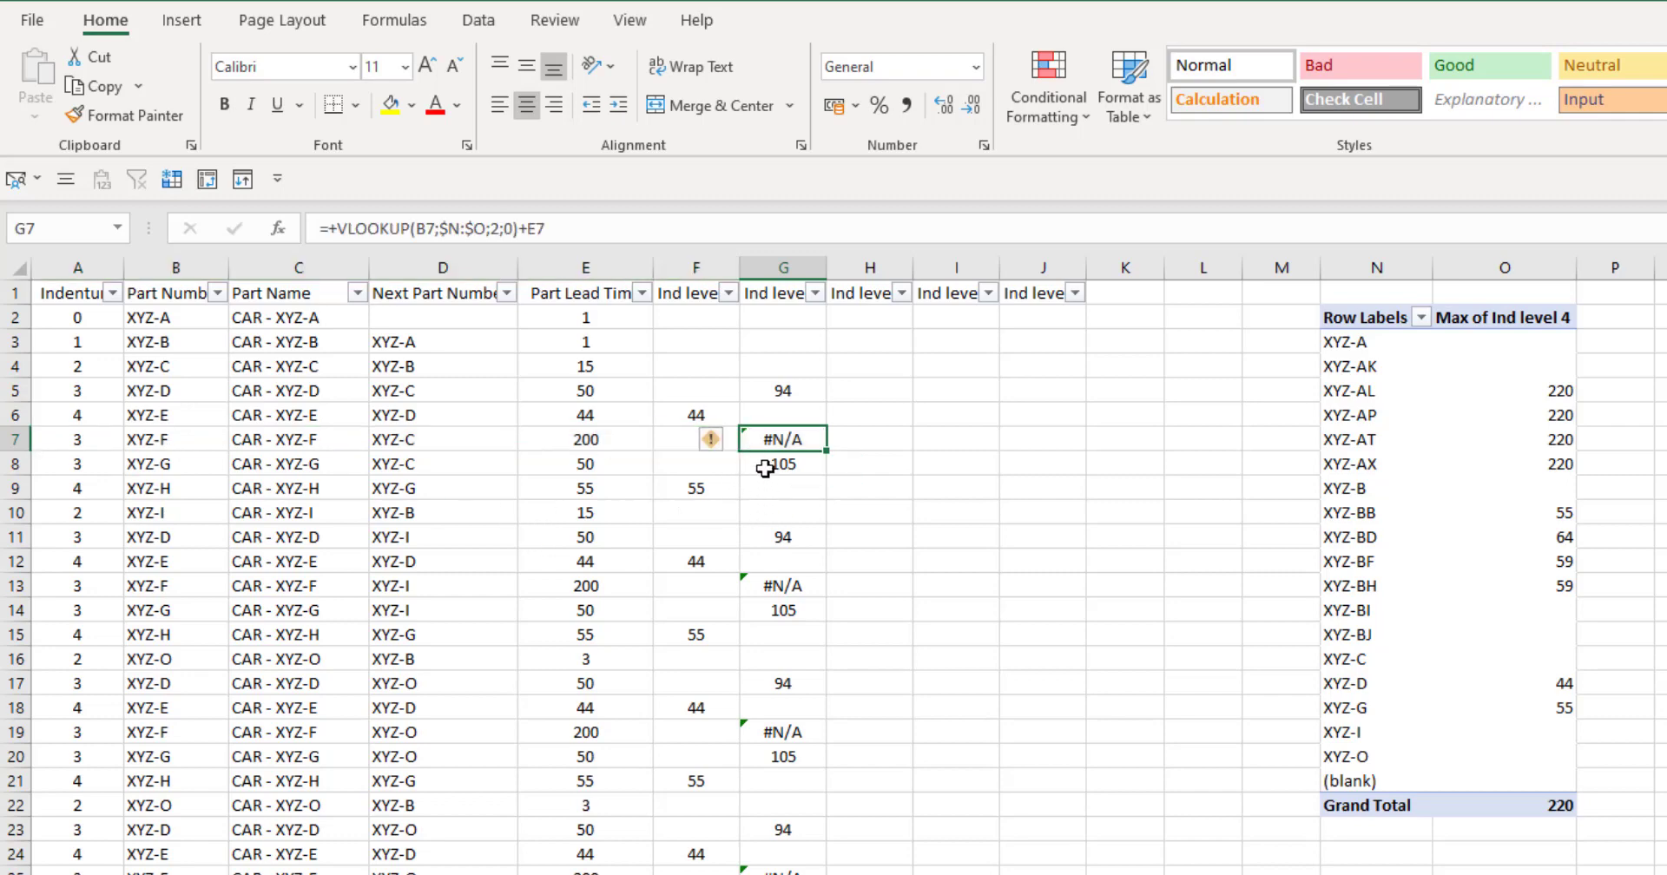
Wrap the lookup in G5 with IFNA returning 0, making the formula =+IFNA(VLOOKUP(B5;$N:$O;2;0);0)+E5
click(773, 373)
click(774, 391)
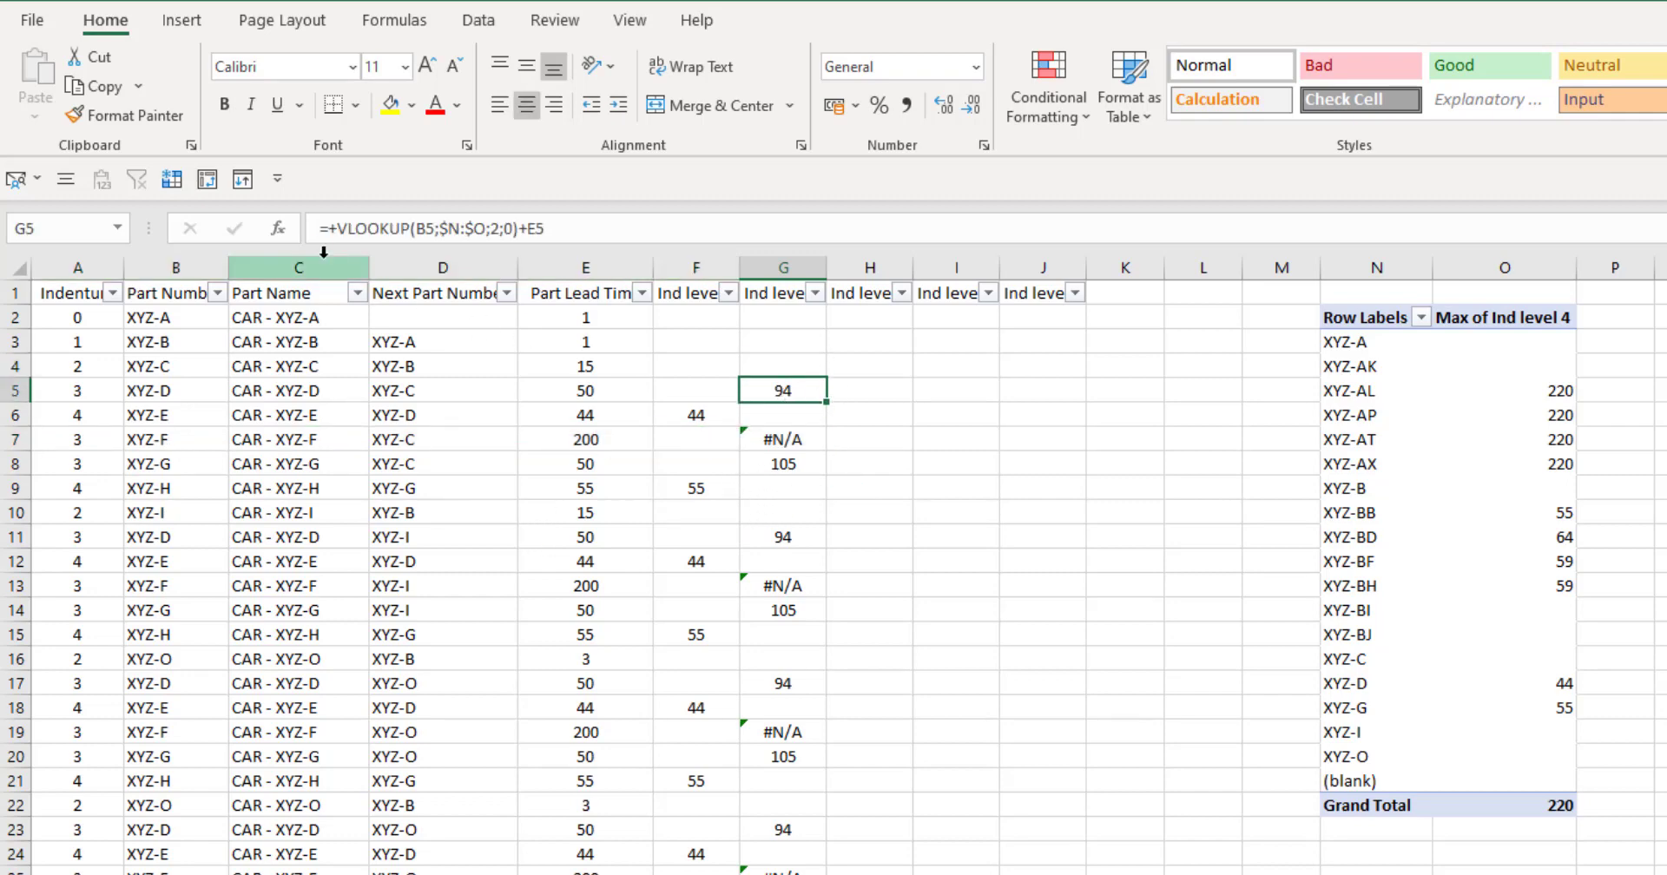
click(337, 229)
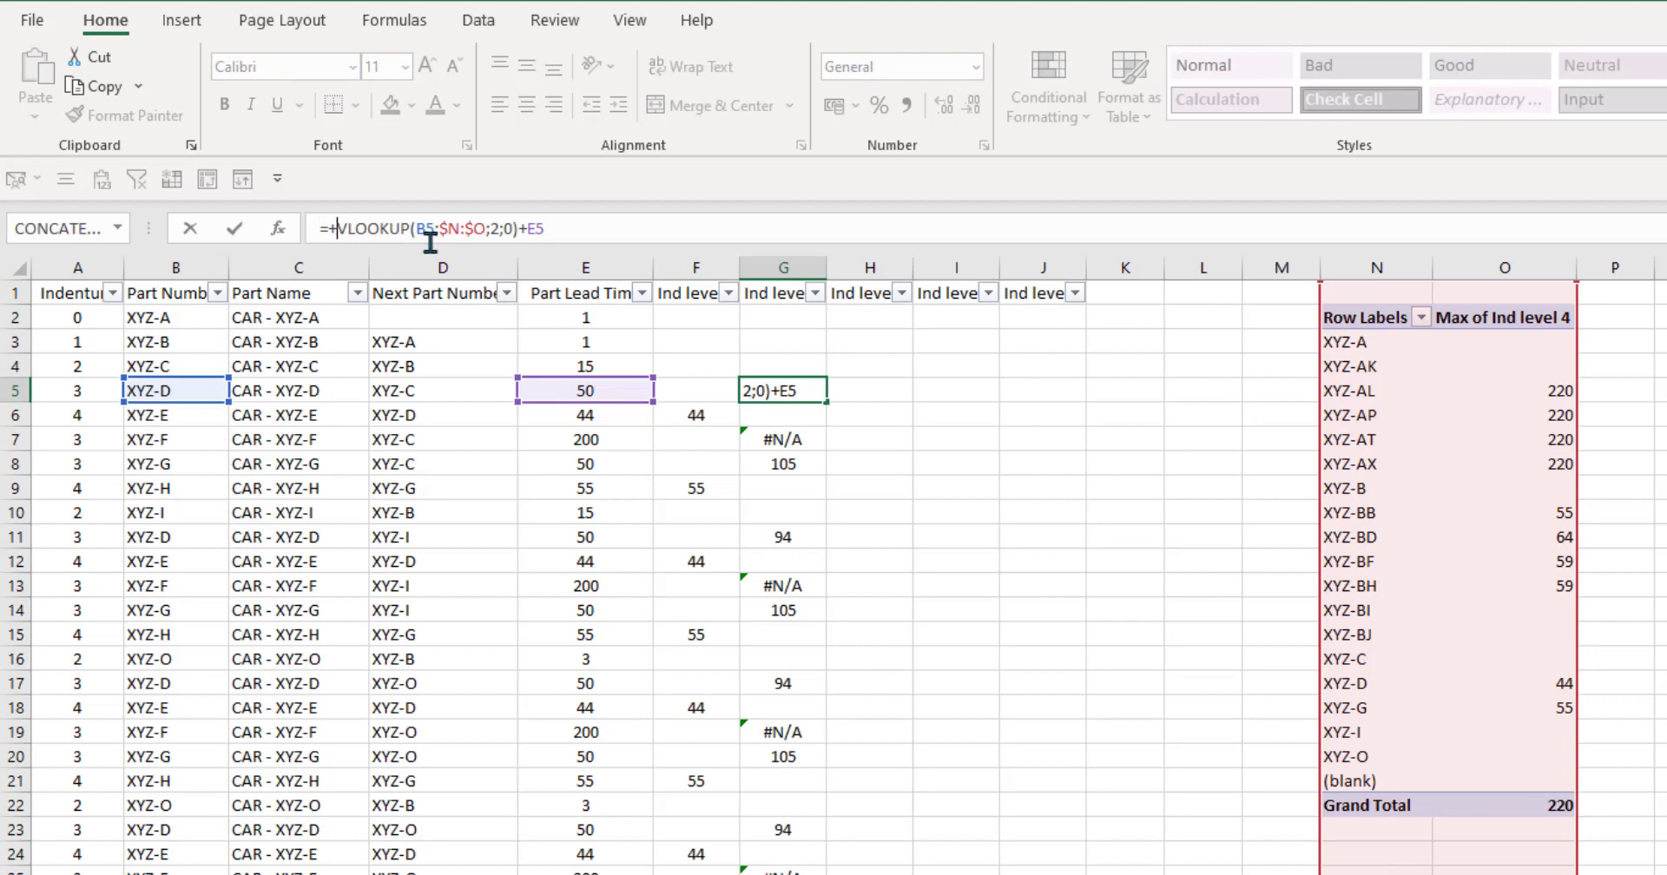
text(ifna)
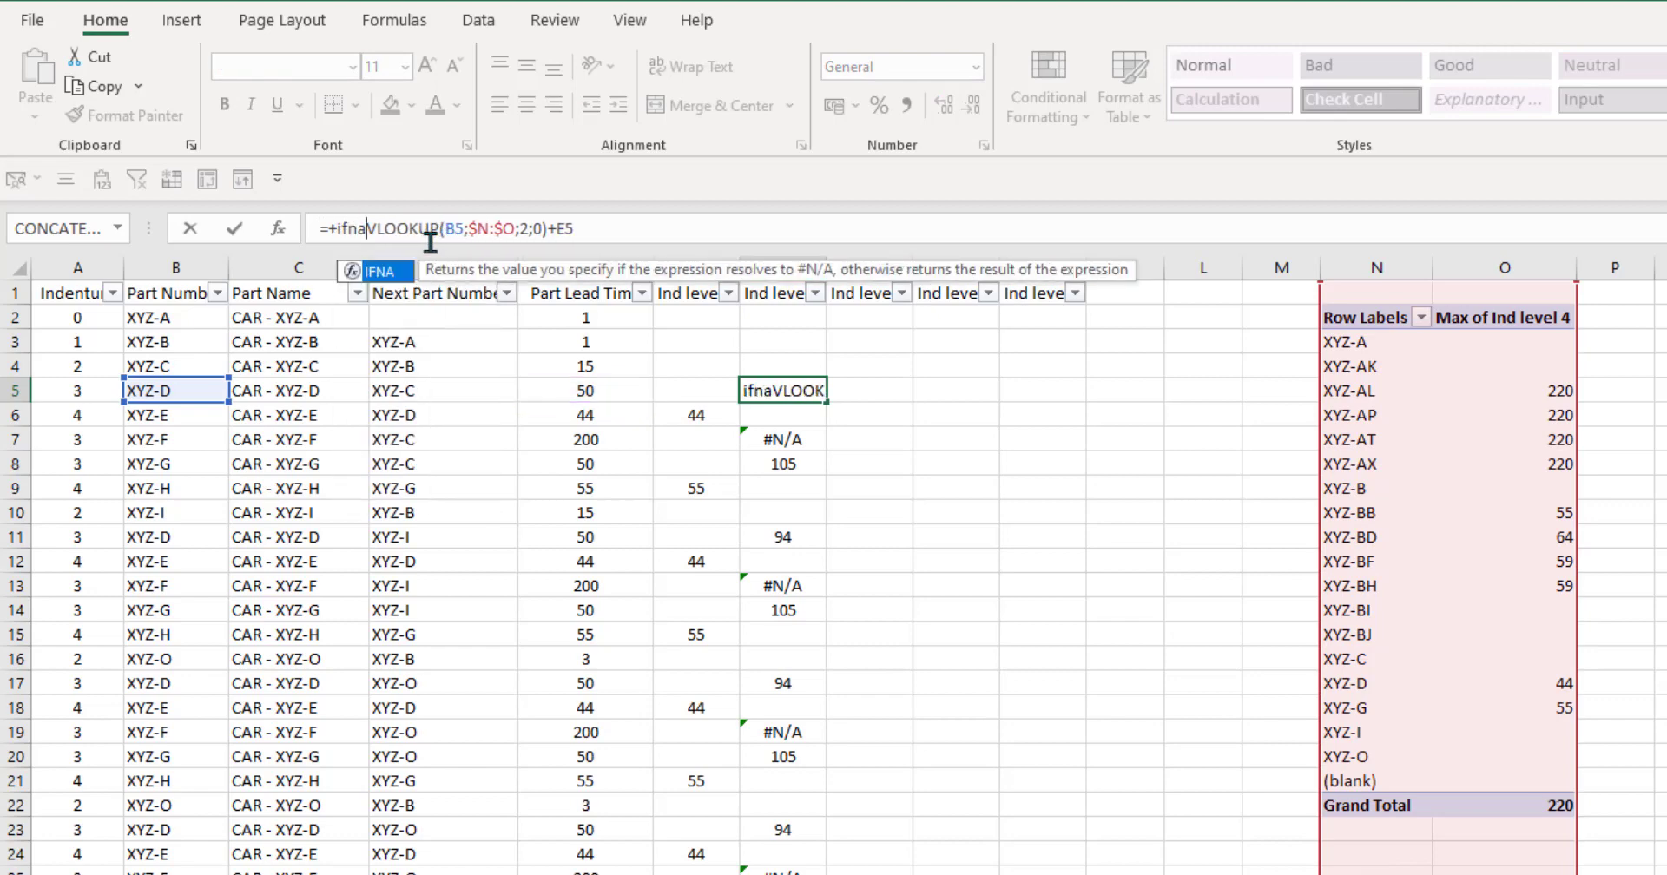
key(Tab)
click(584, 229)
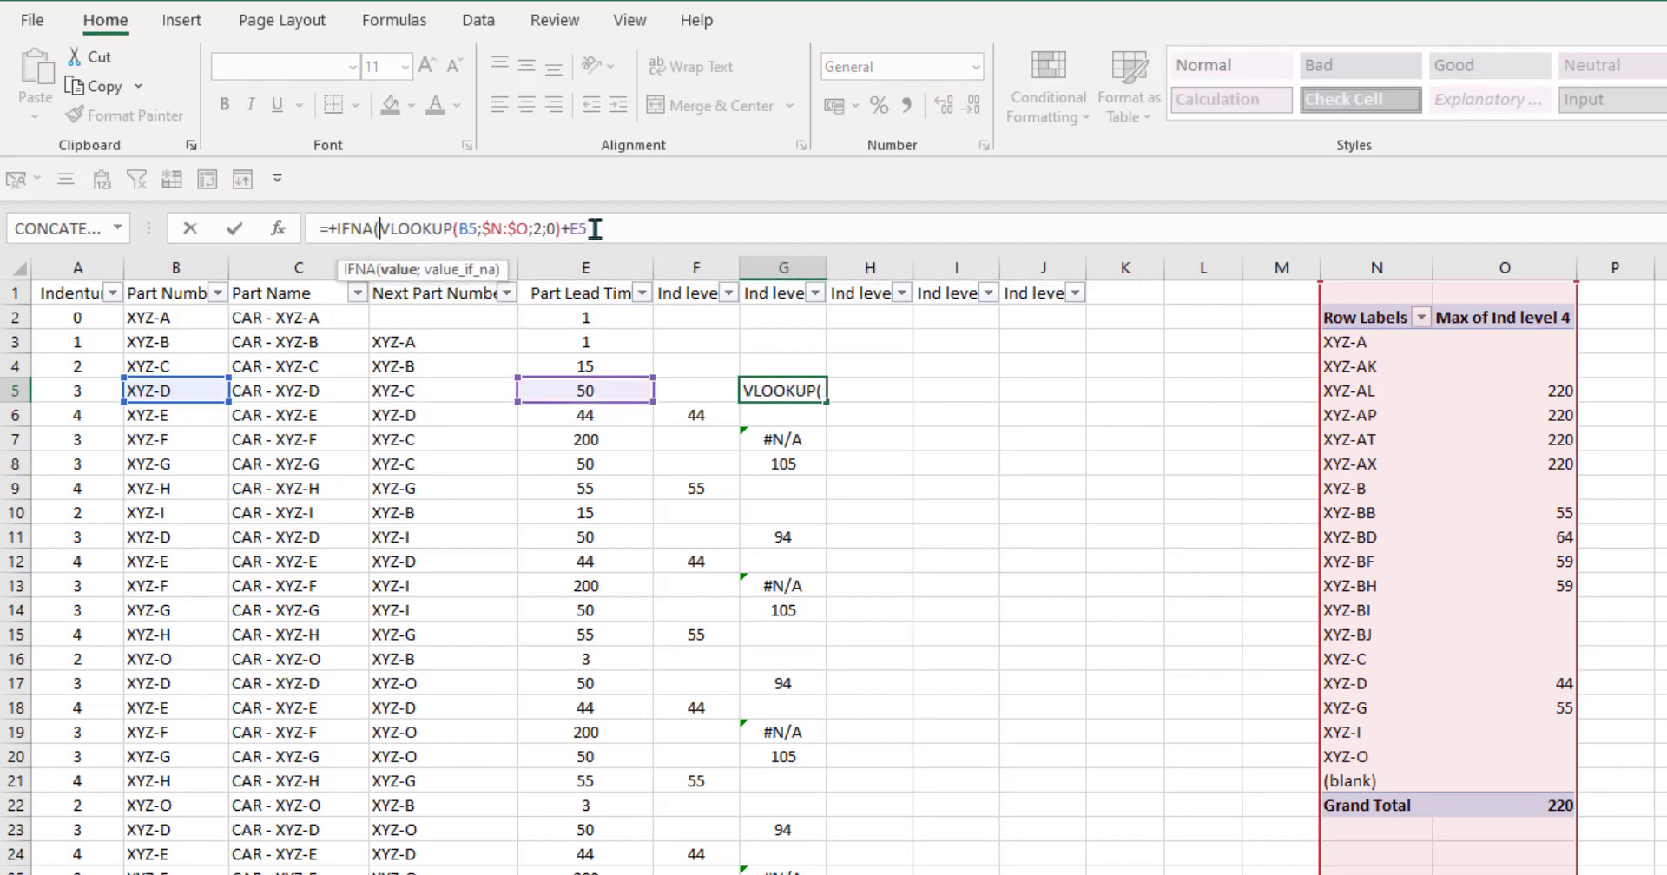
click(562, 230)
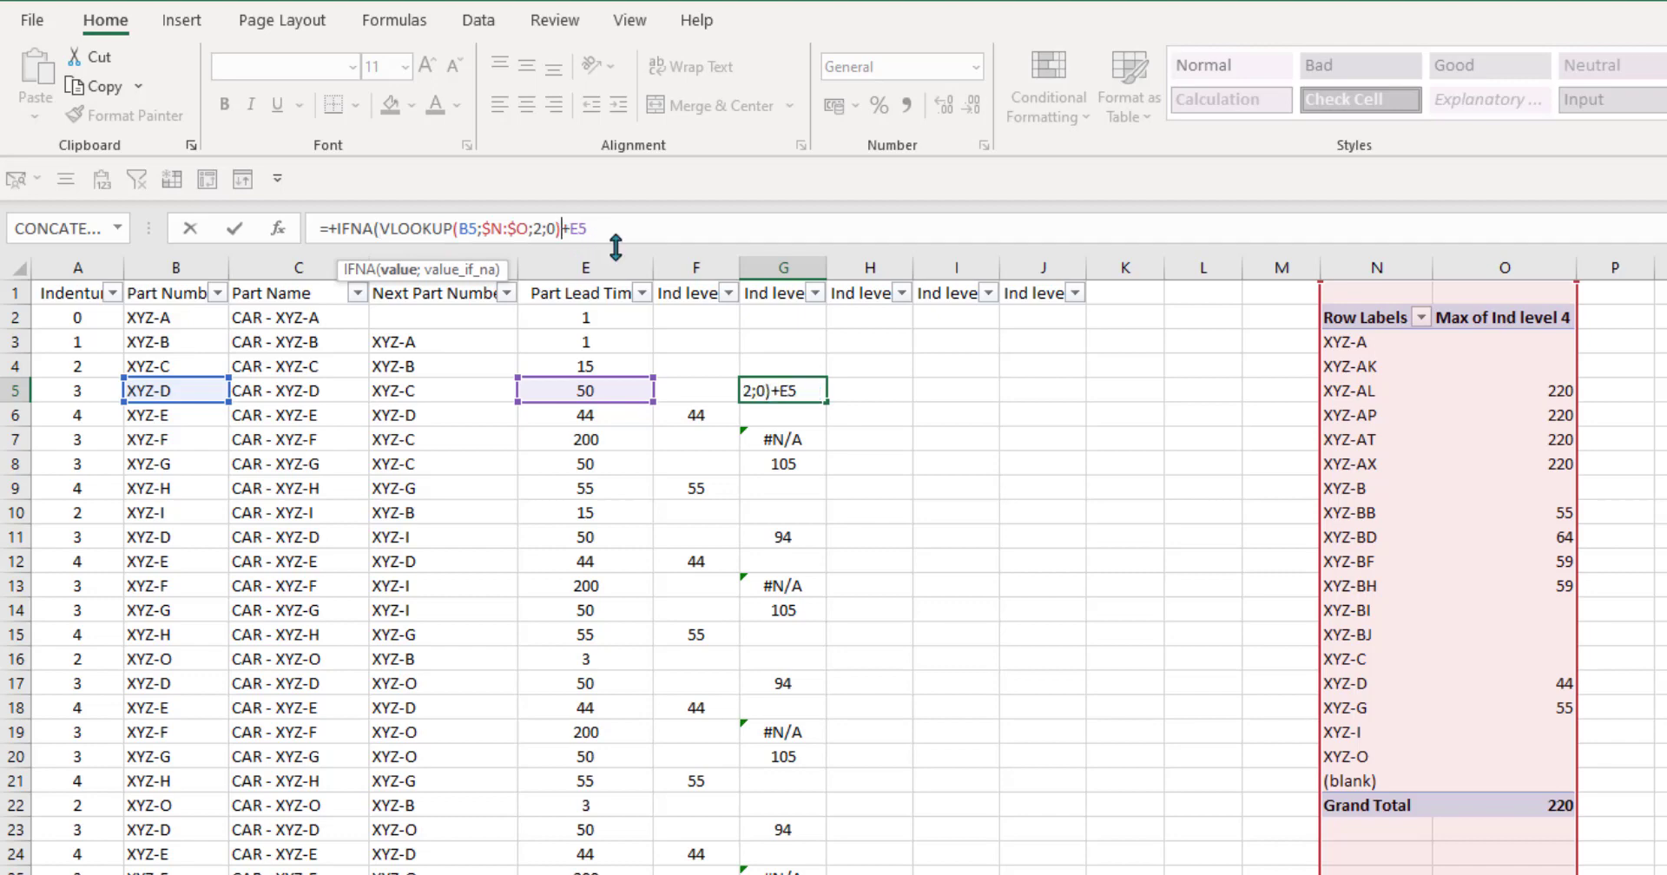
text(;0)
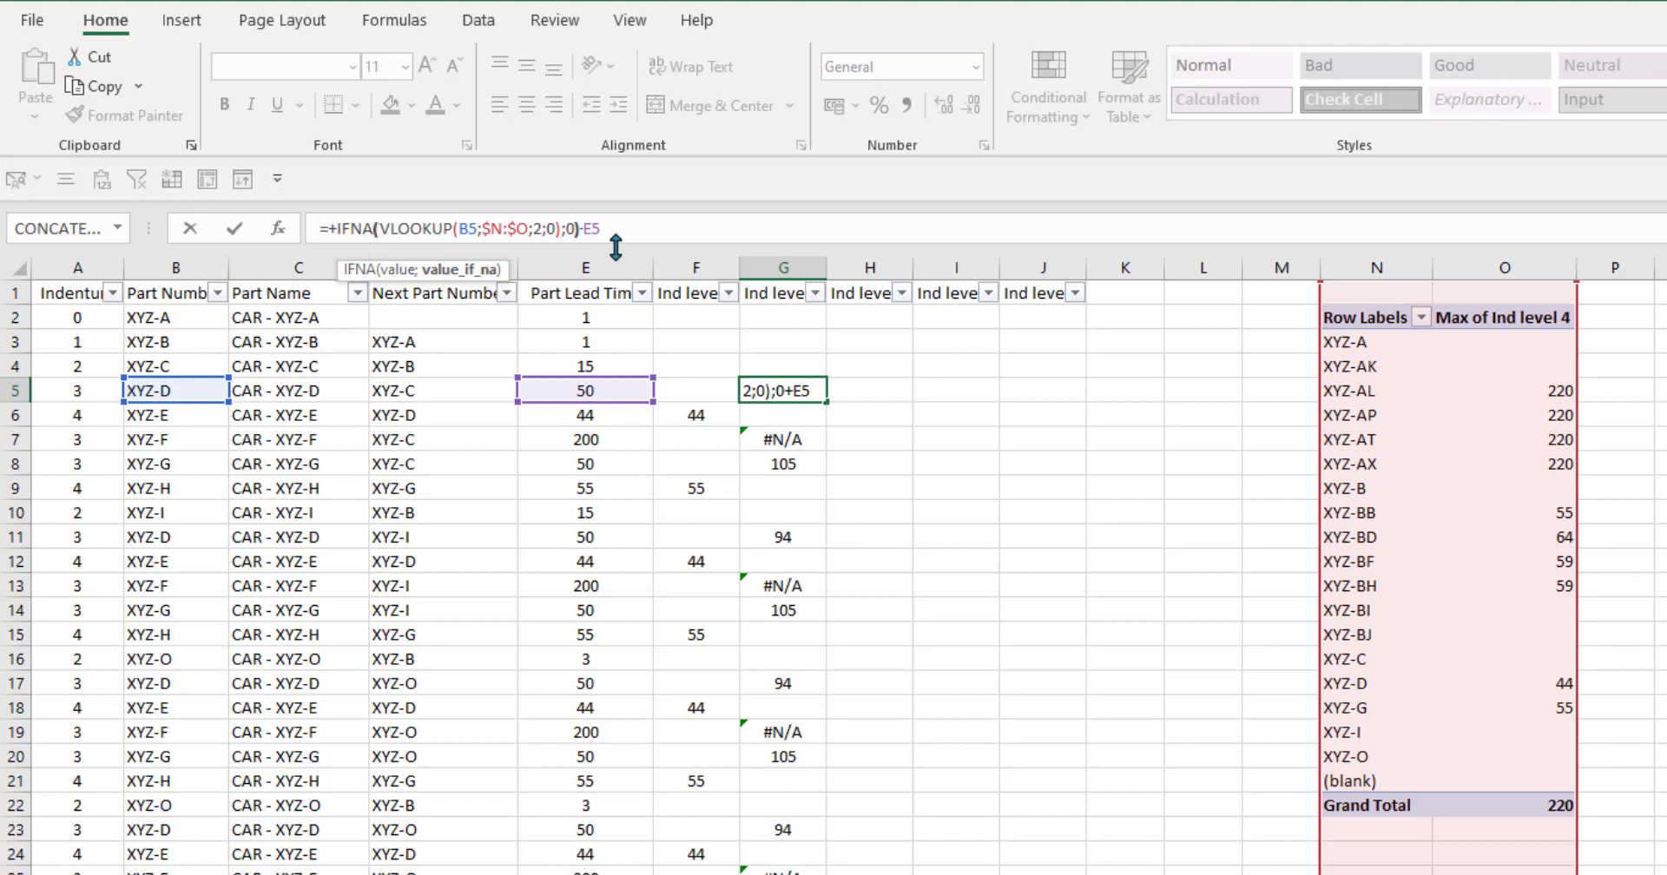
text())
key(Return)
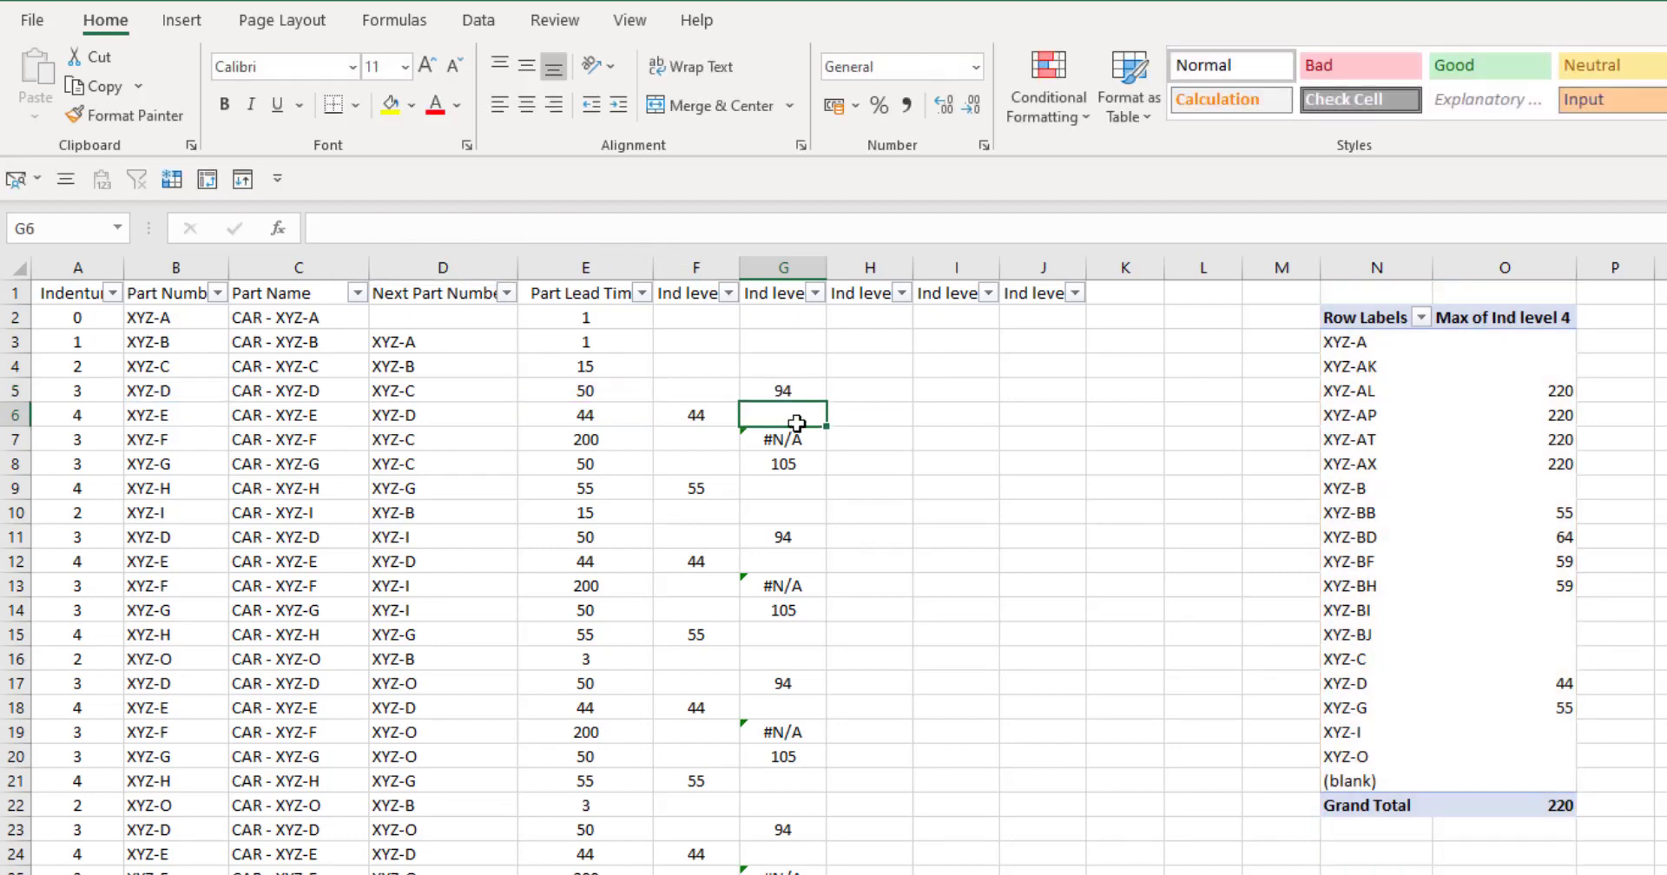
Filter Indenture to level 3 and fill the IFNA formula from G5 down the visible Ind level 3 cells
click(789, 390)
click(112, 293)
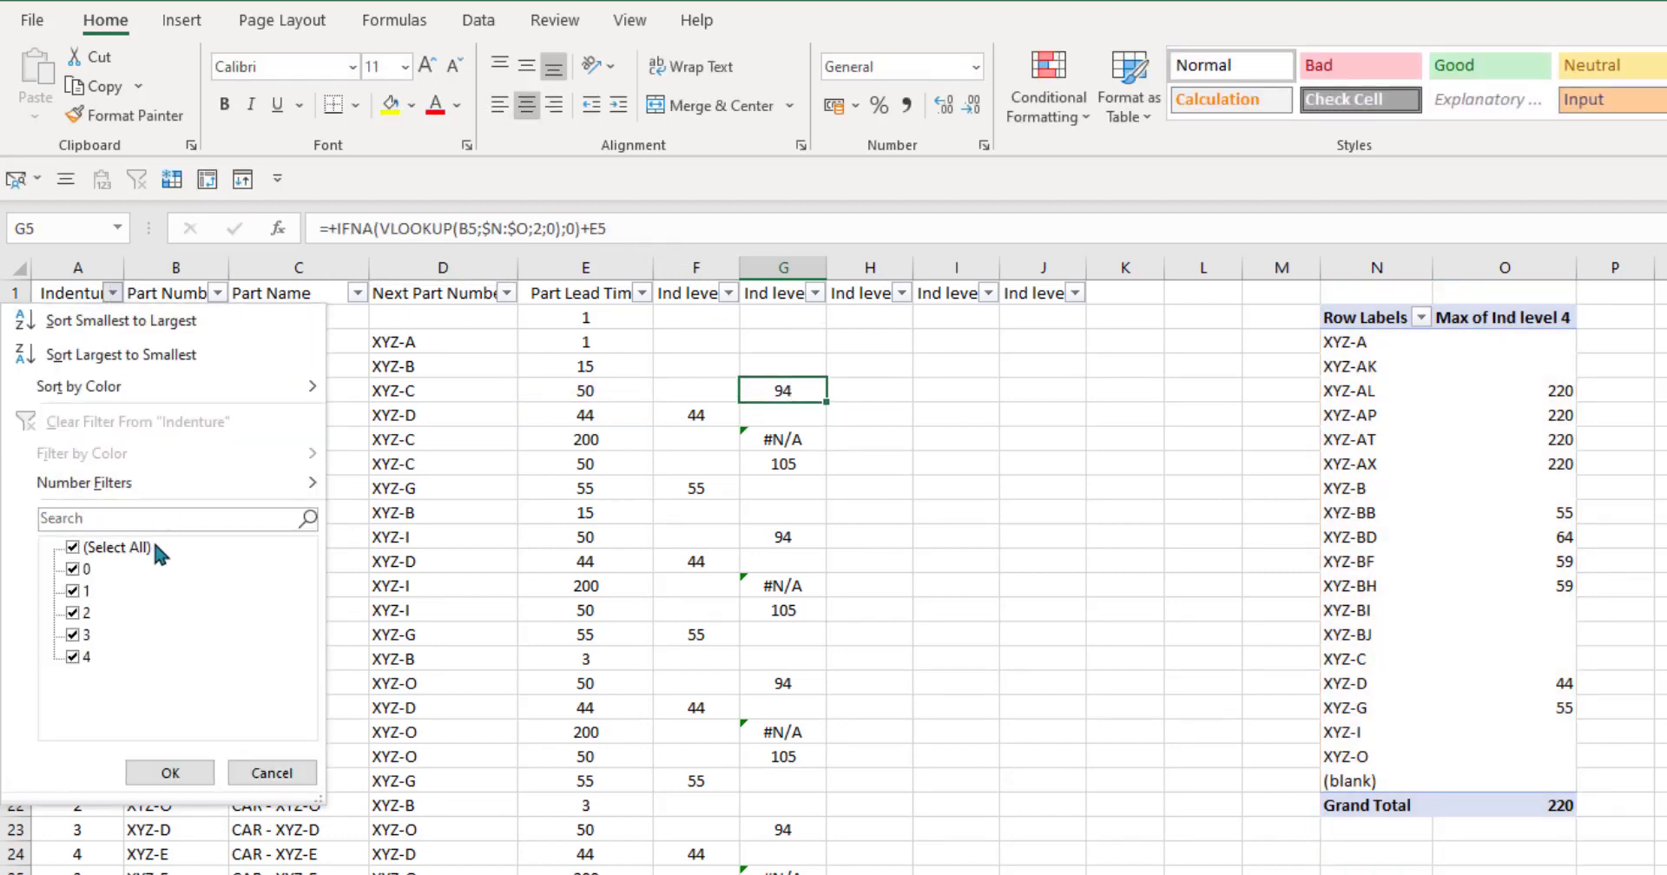
click(73, 547)
click(78, 651)
click(167, 769)
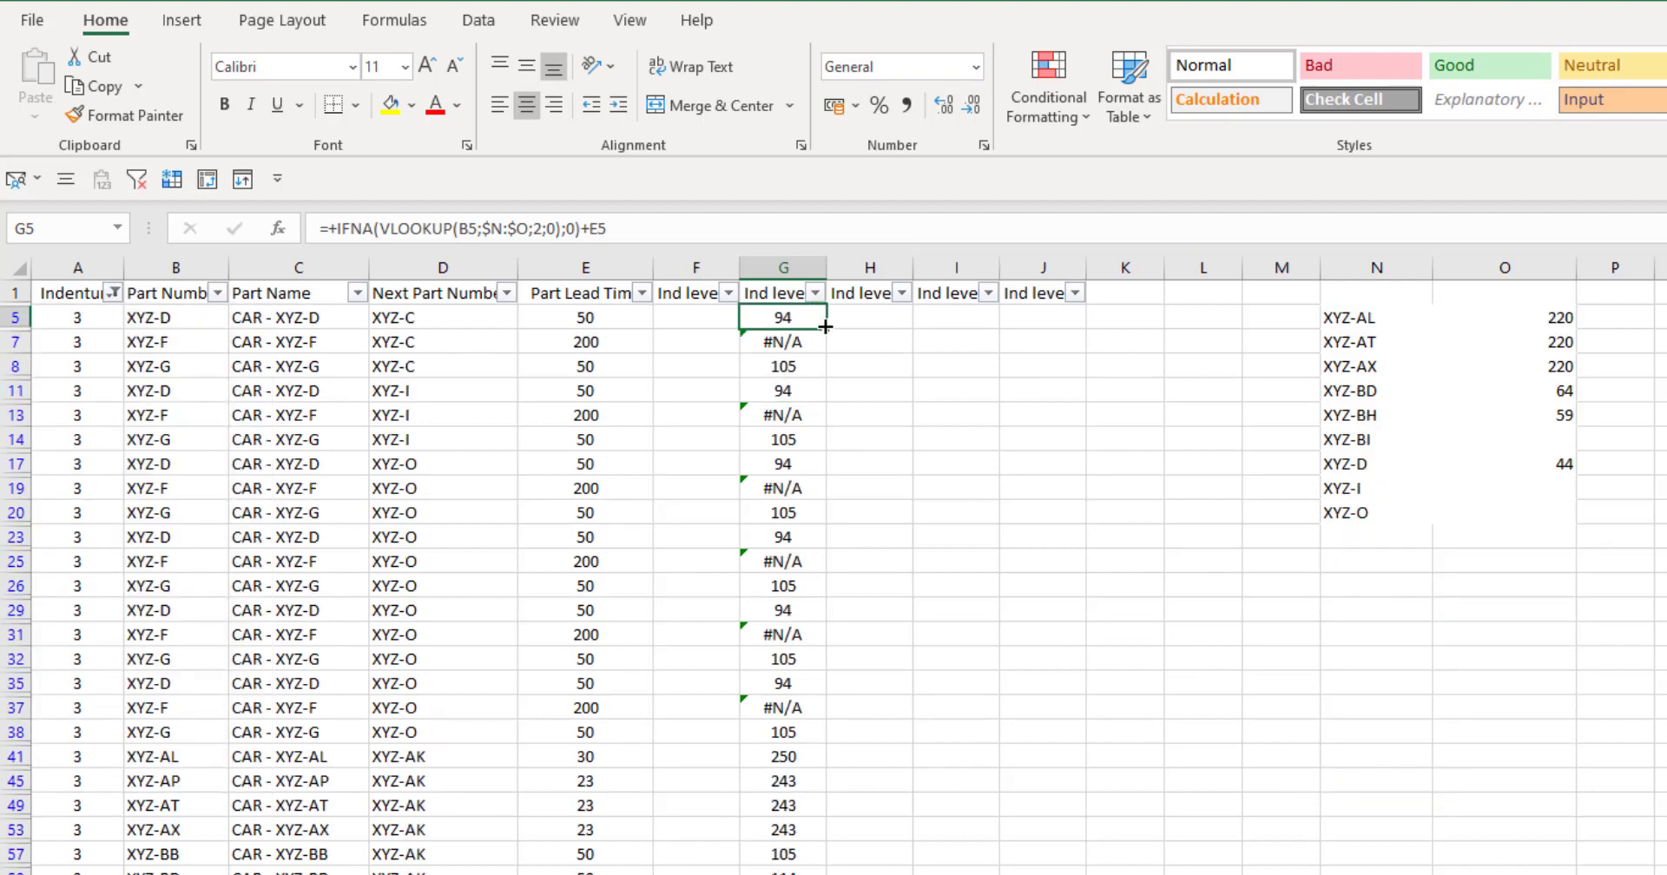
double_click(824, 326)
key(ctrl+d)
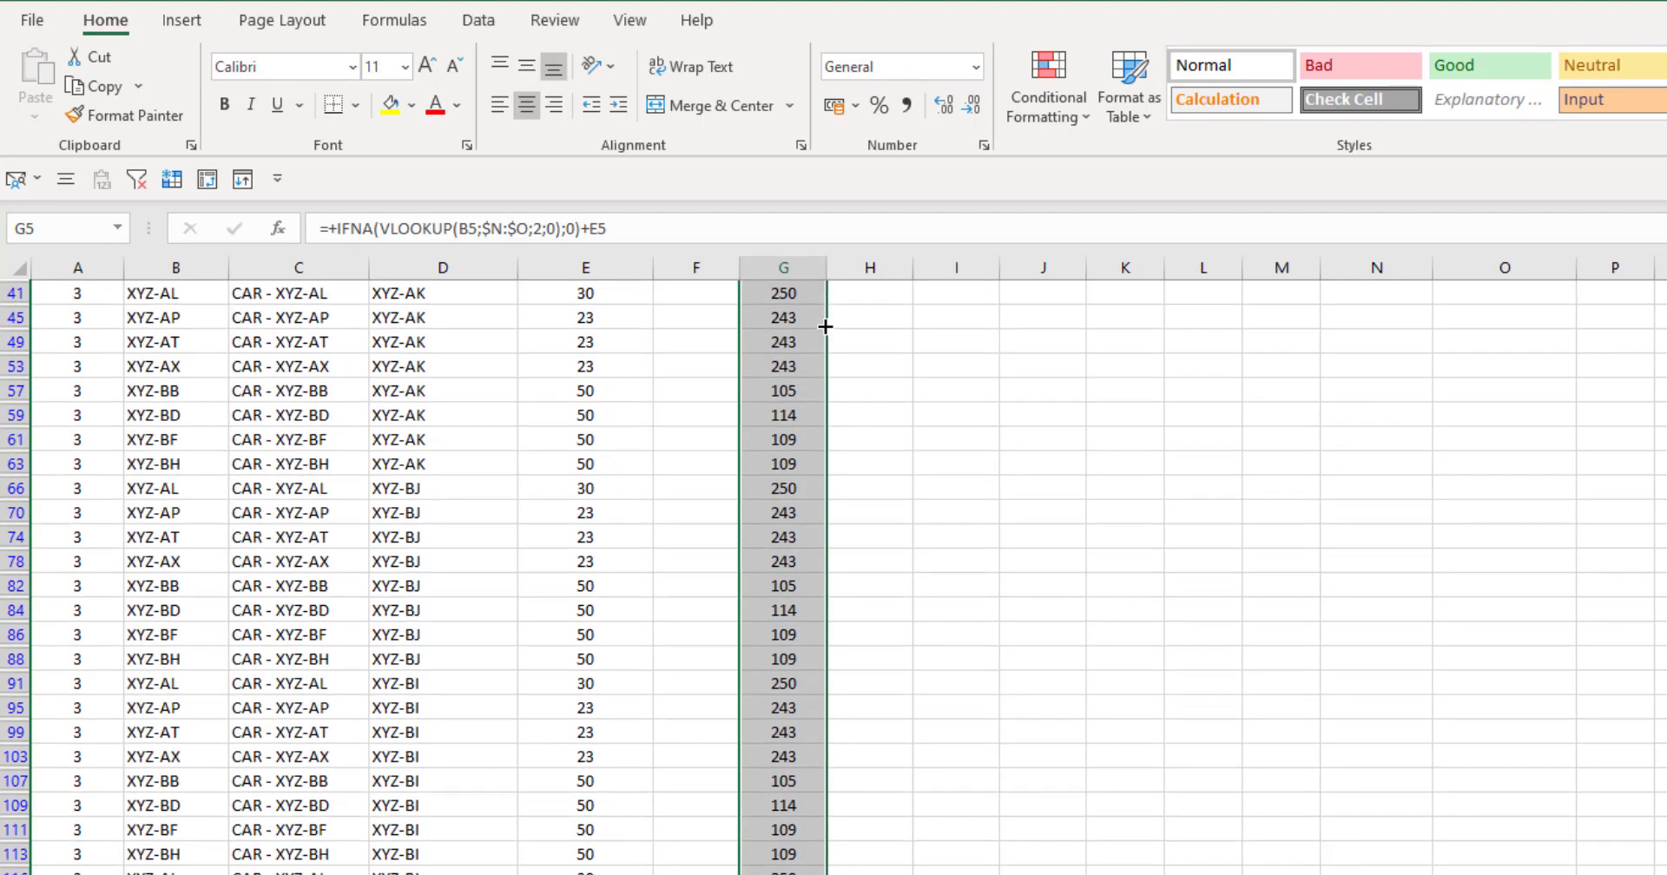
Clear the Indenture filter and check the Ind level 3 formula in G5
key(Up)
key(Down)
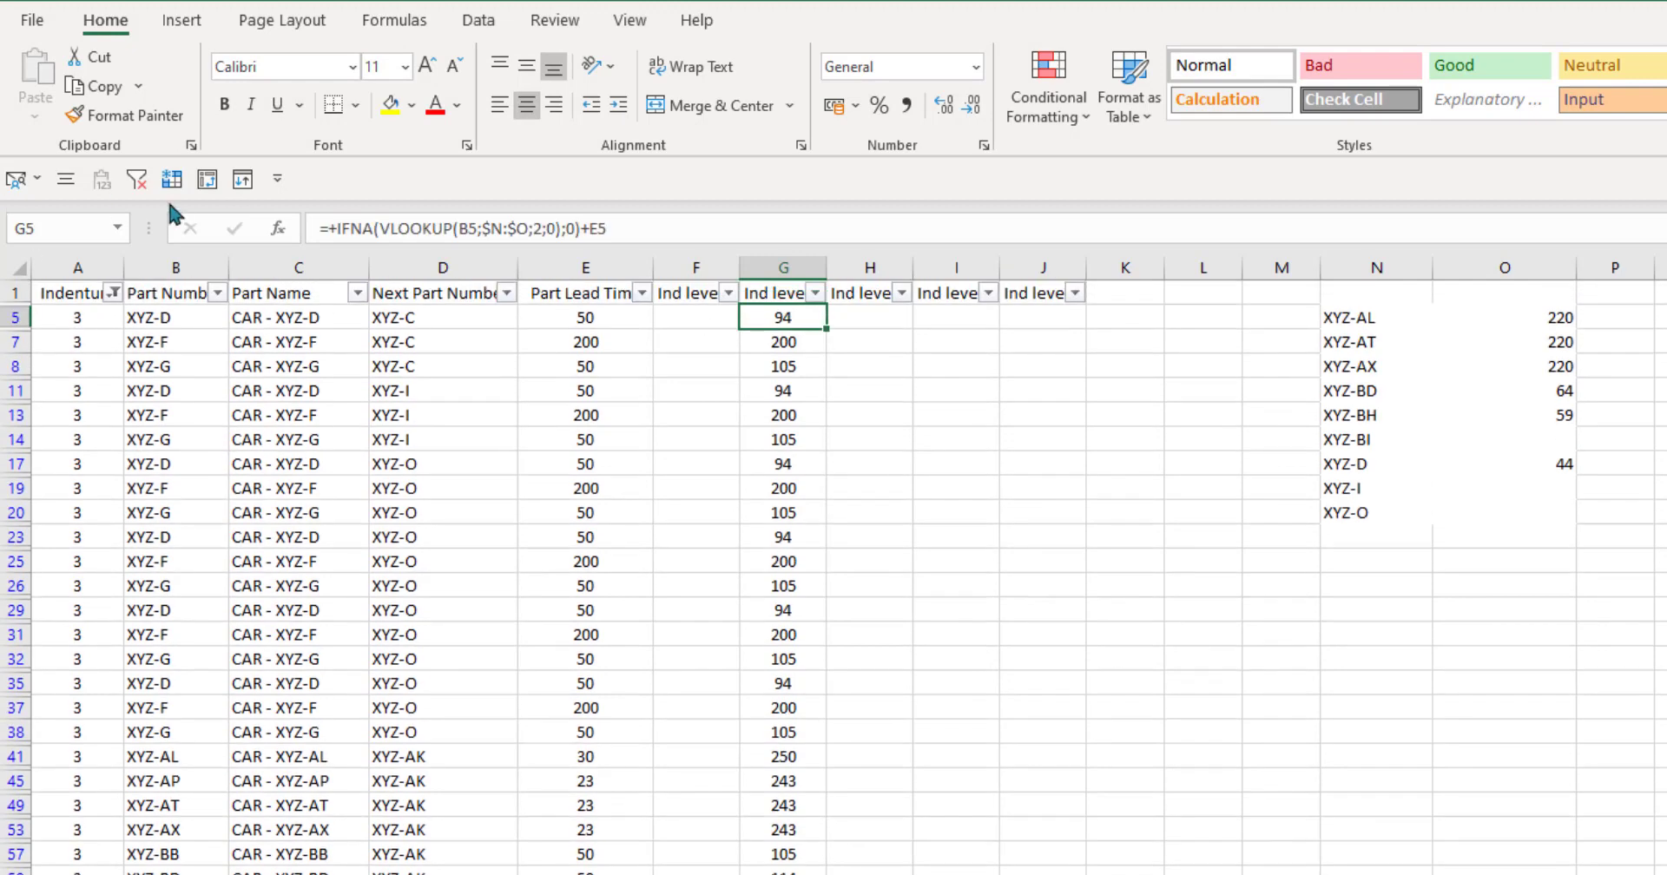
click(136, 179)
click(837, 448)
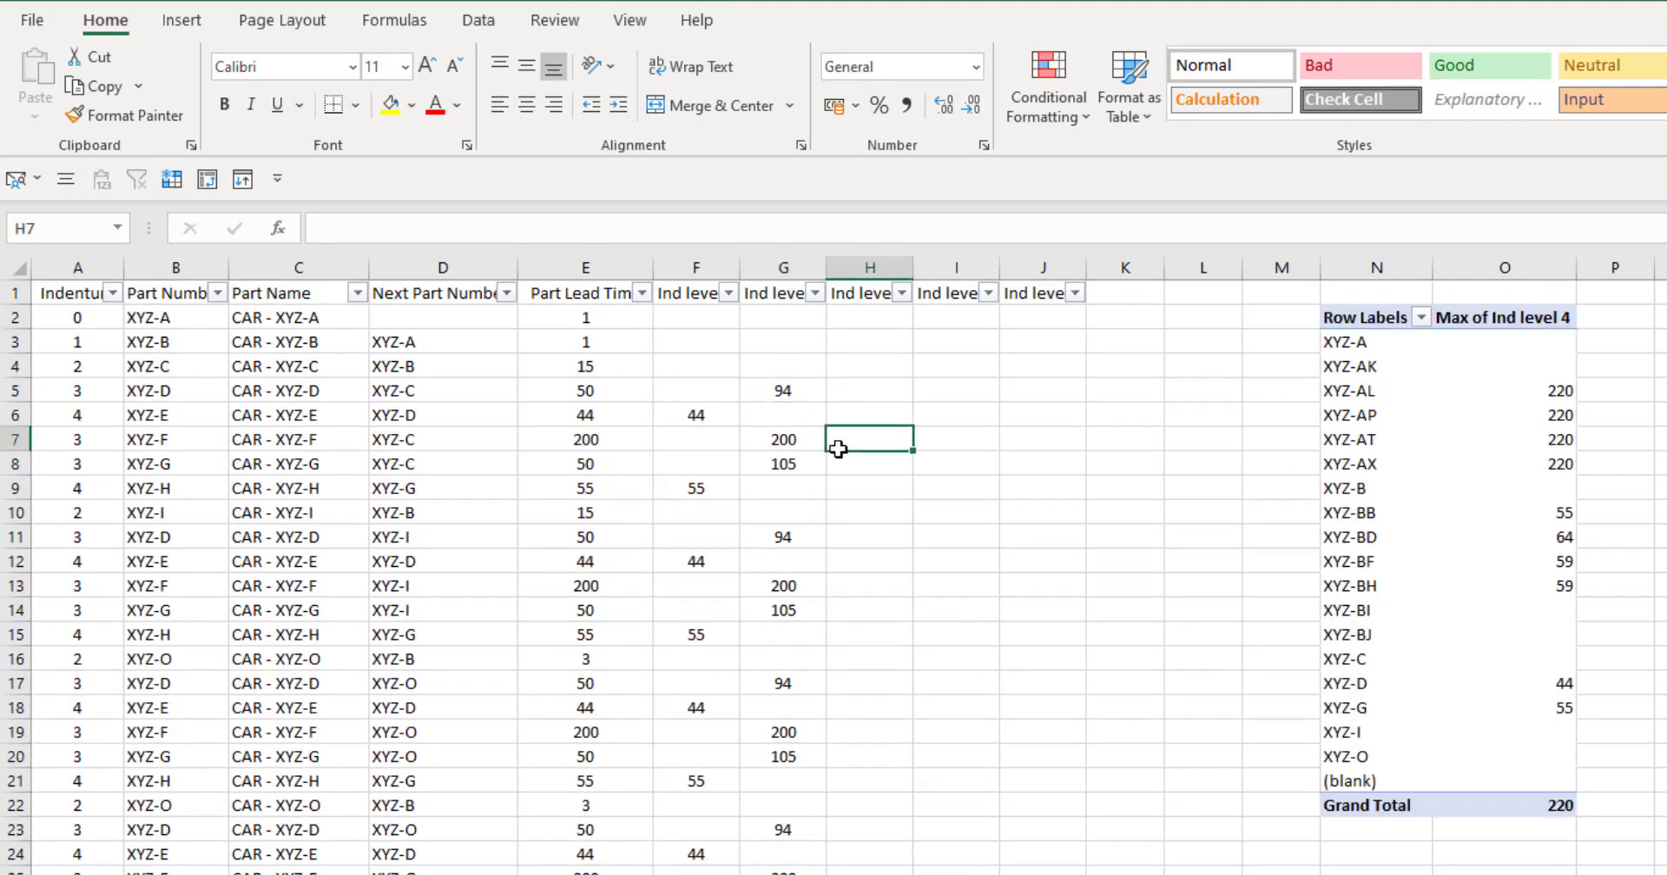
click(810, 393)
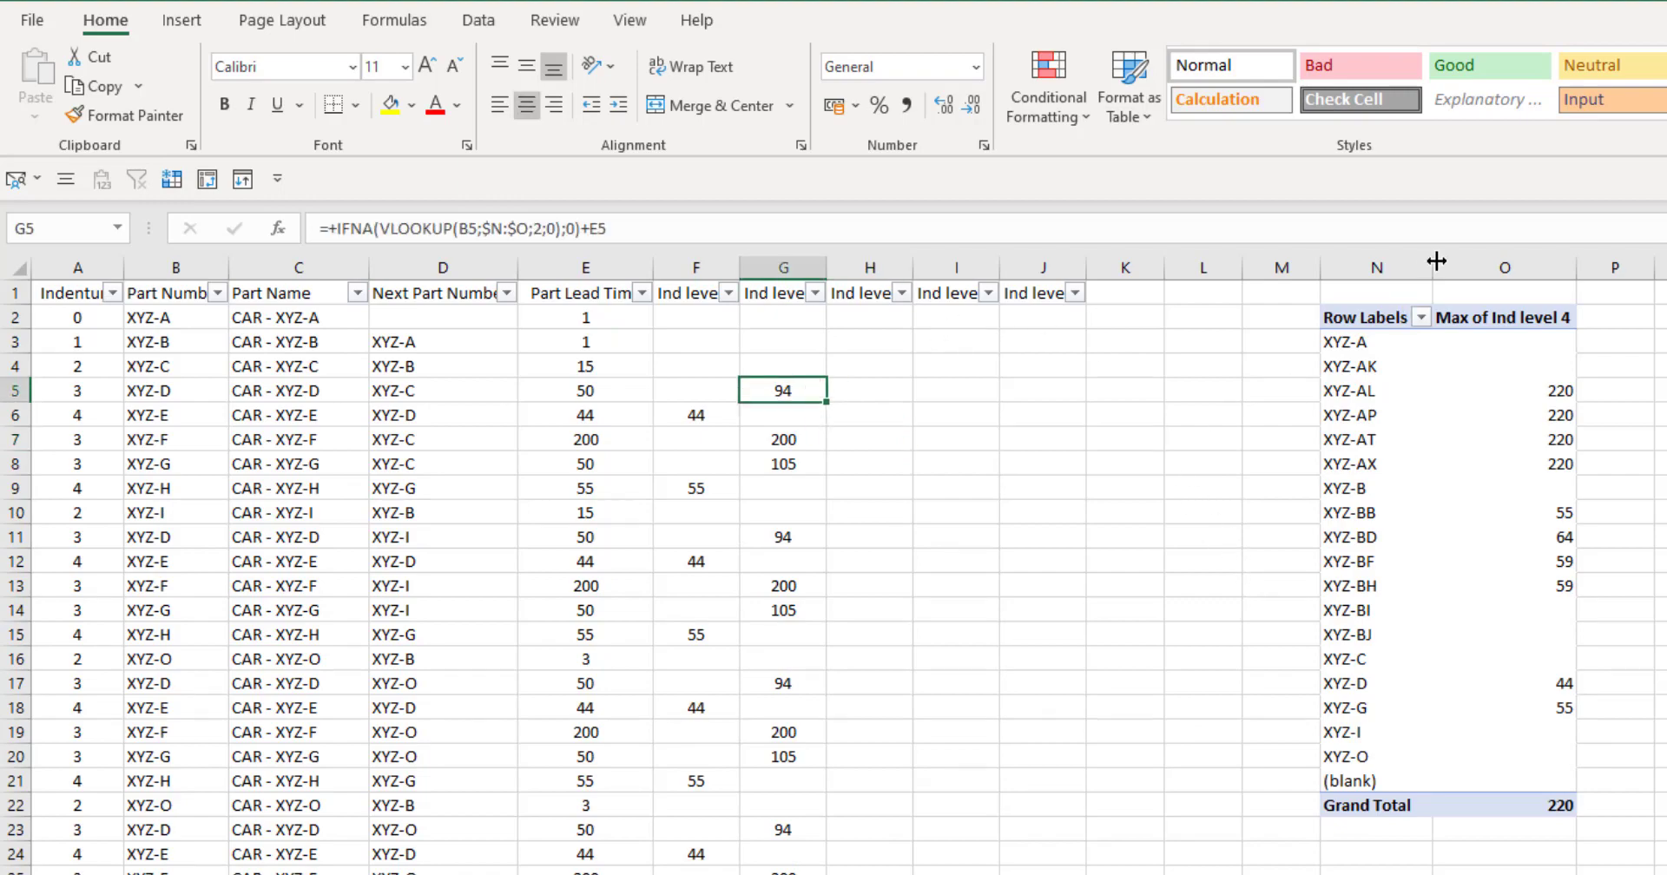
click(964, 458)
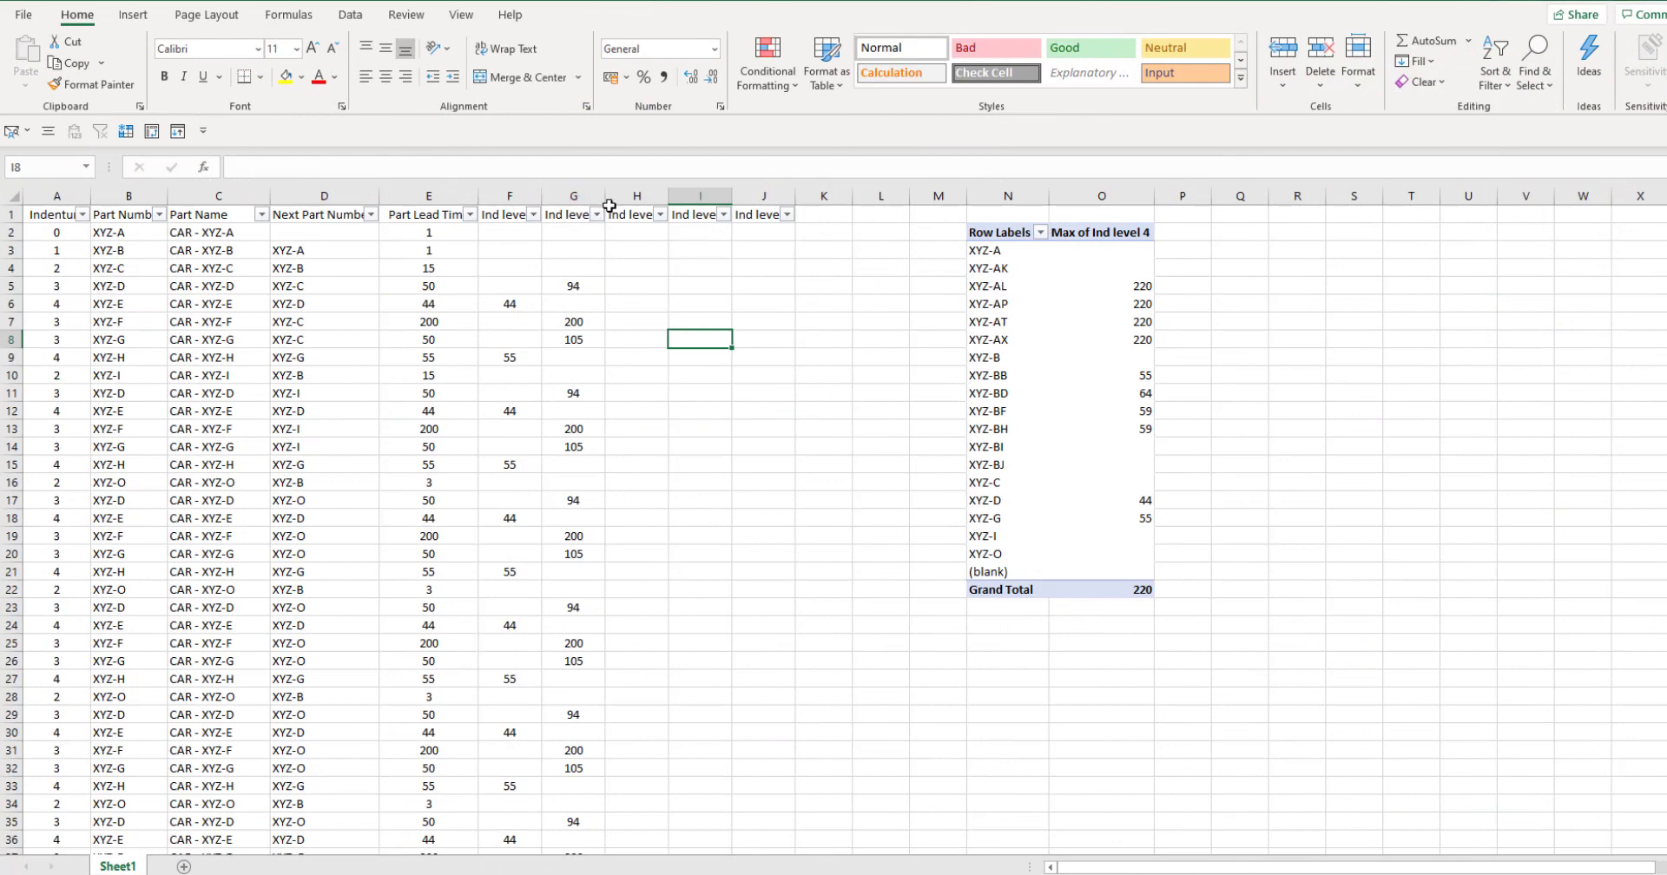
Widen the Ind level 3 column G so more of its header is readable
drag(605, 198, 617, 198)
click(573, 215)
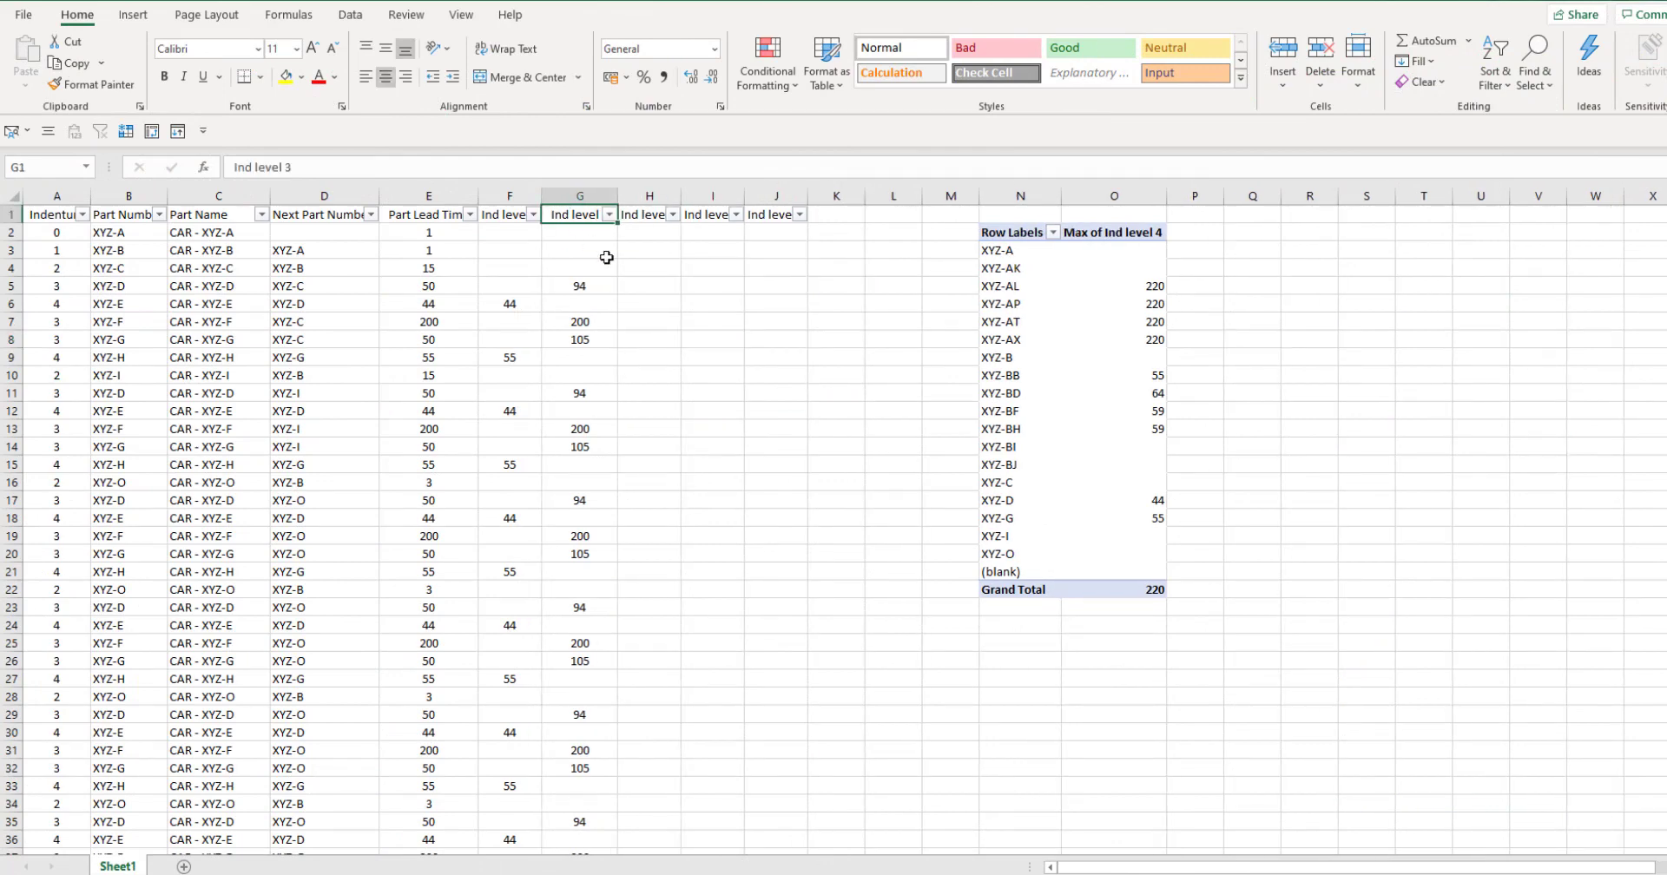
click(1020, 196)
click(775, 321)
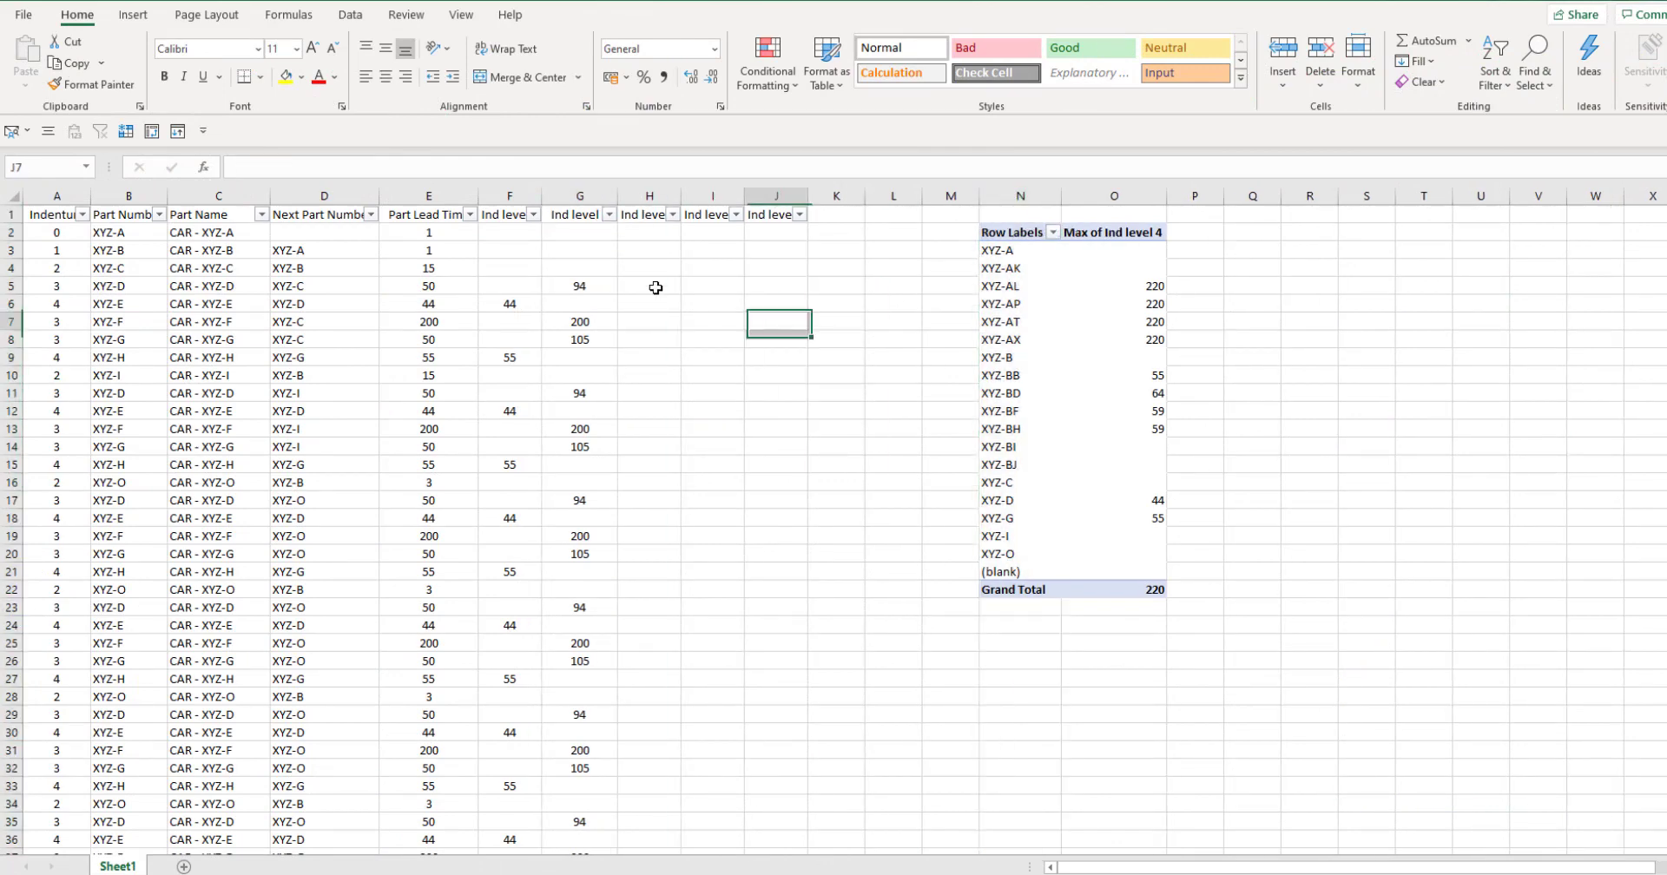
Create a second PivotTable from Sheet1!$A$1:$J$155 on the existing worksheet at Q2
click(74, 246)
click(151, 131)
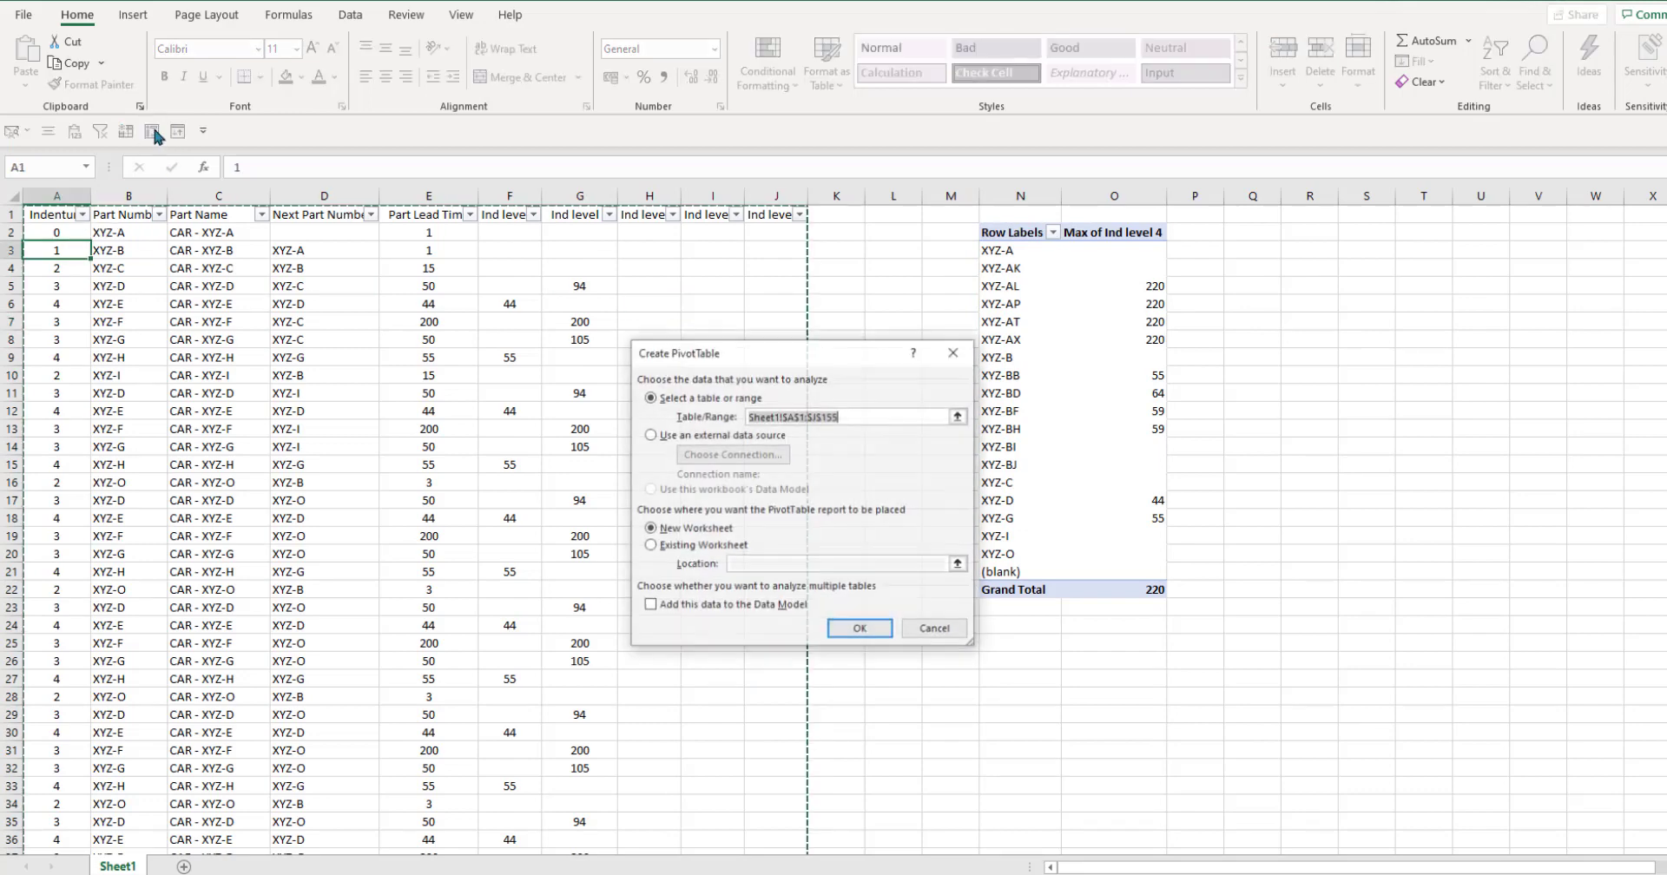
click(699, 547)
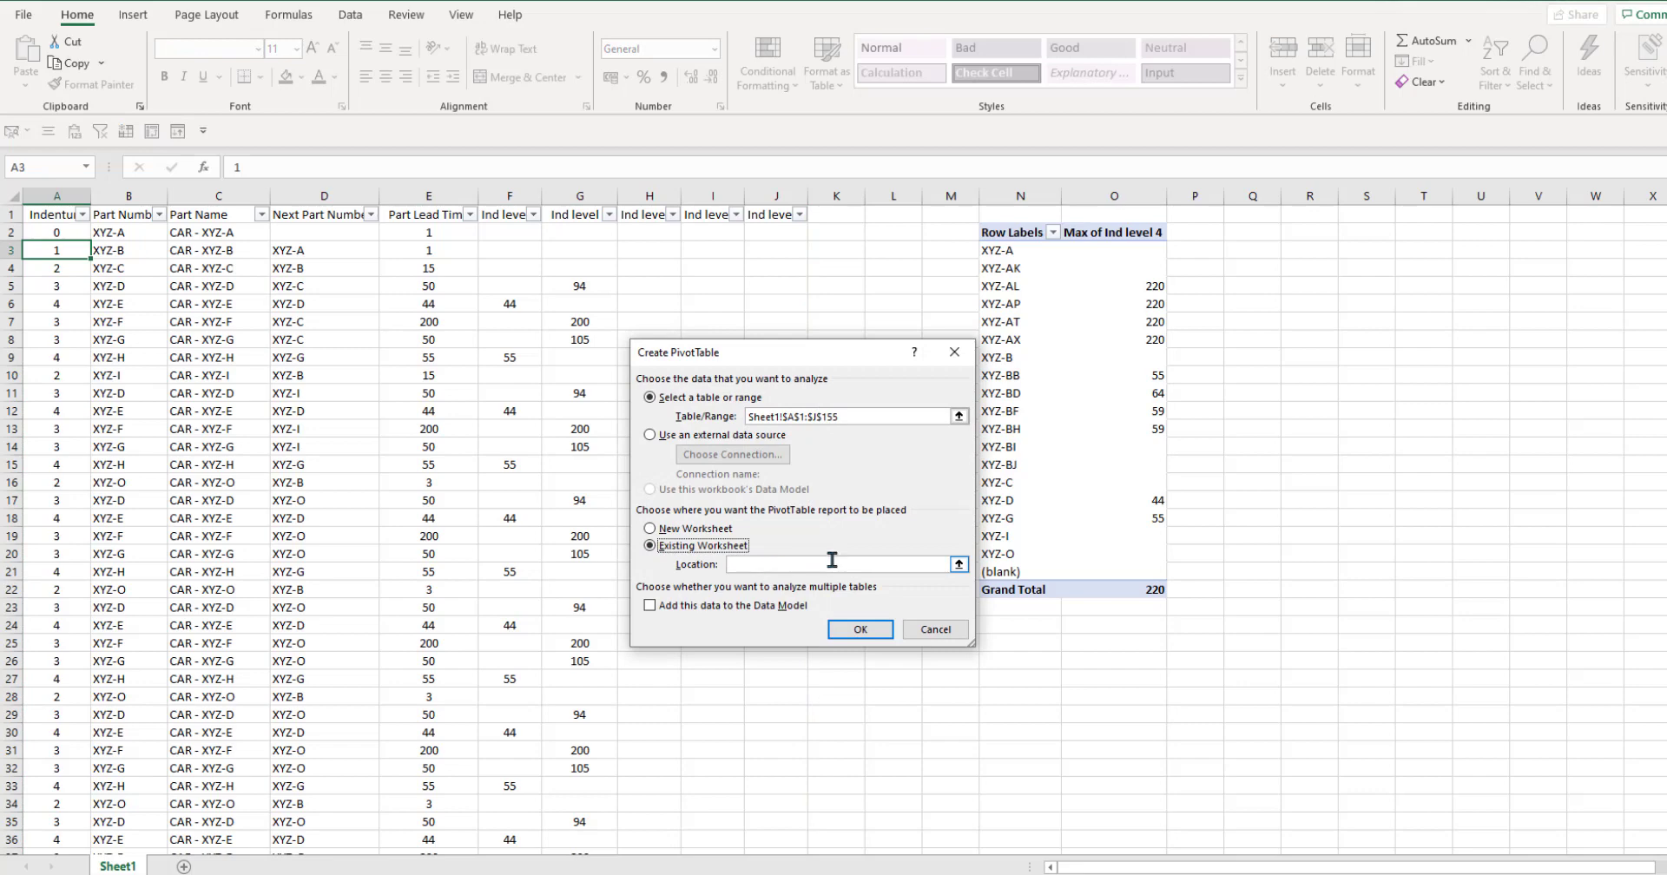
click(1234, 232)
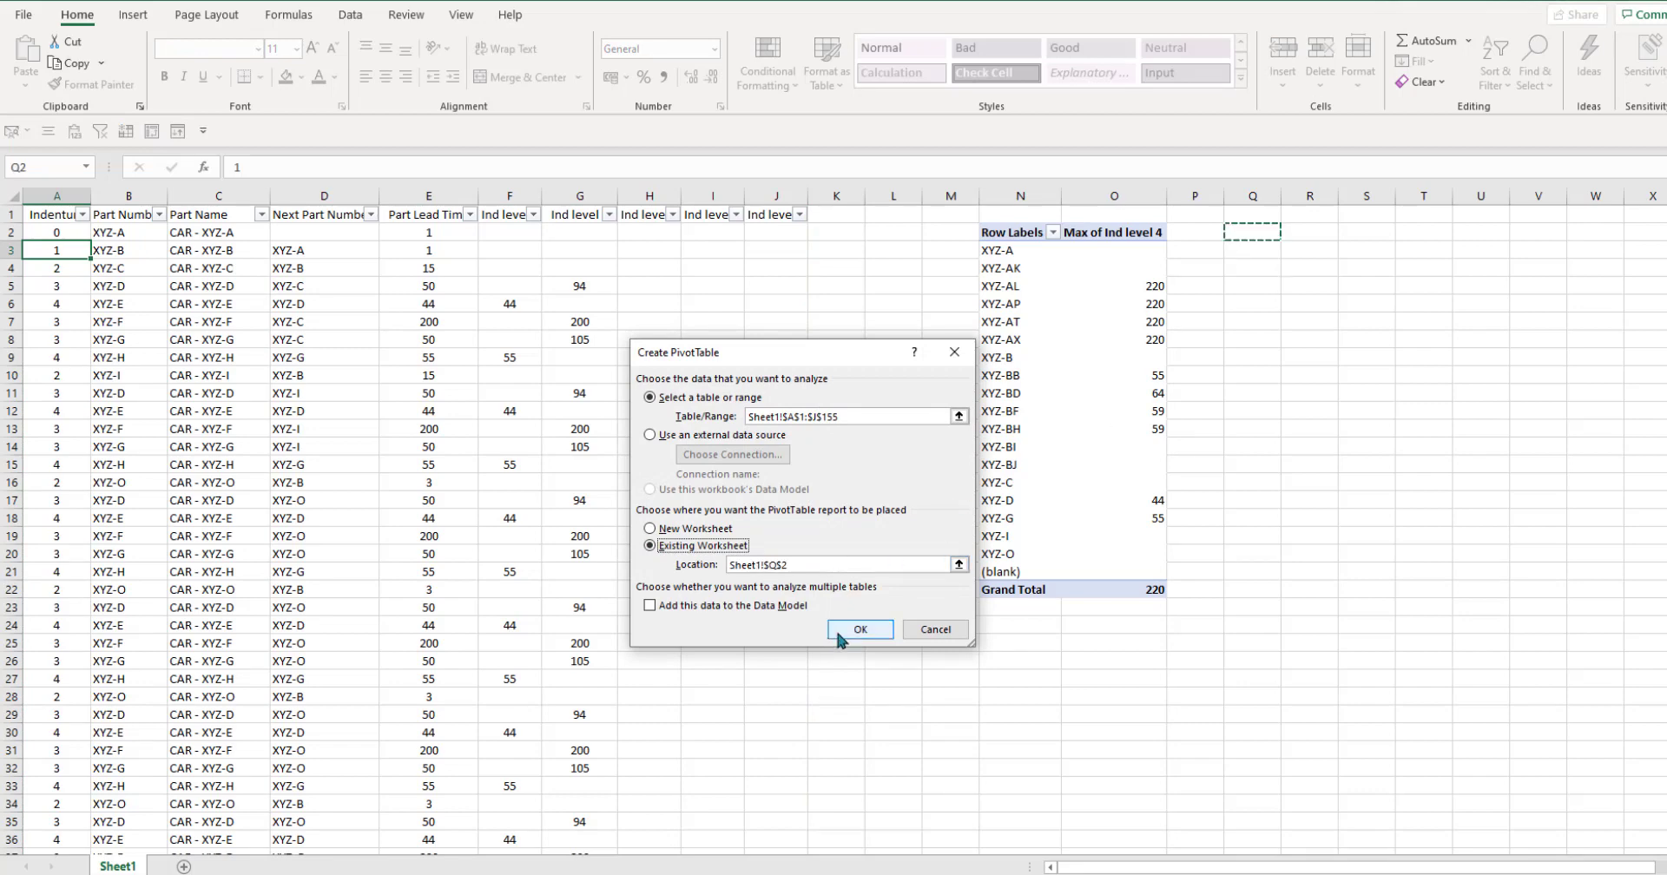
click(859, 628)
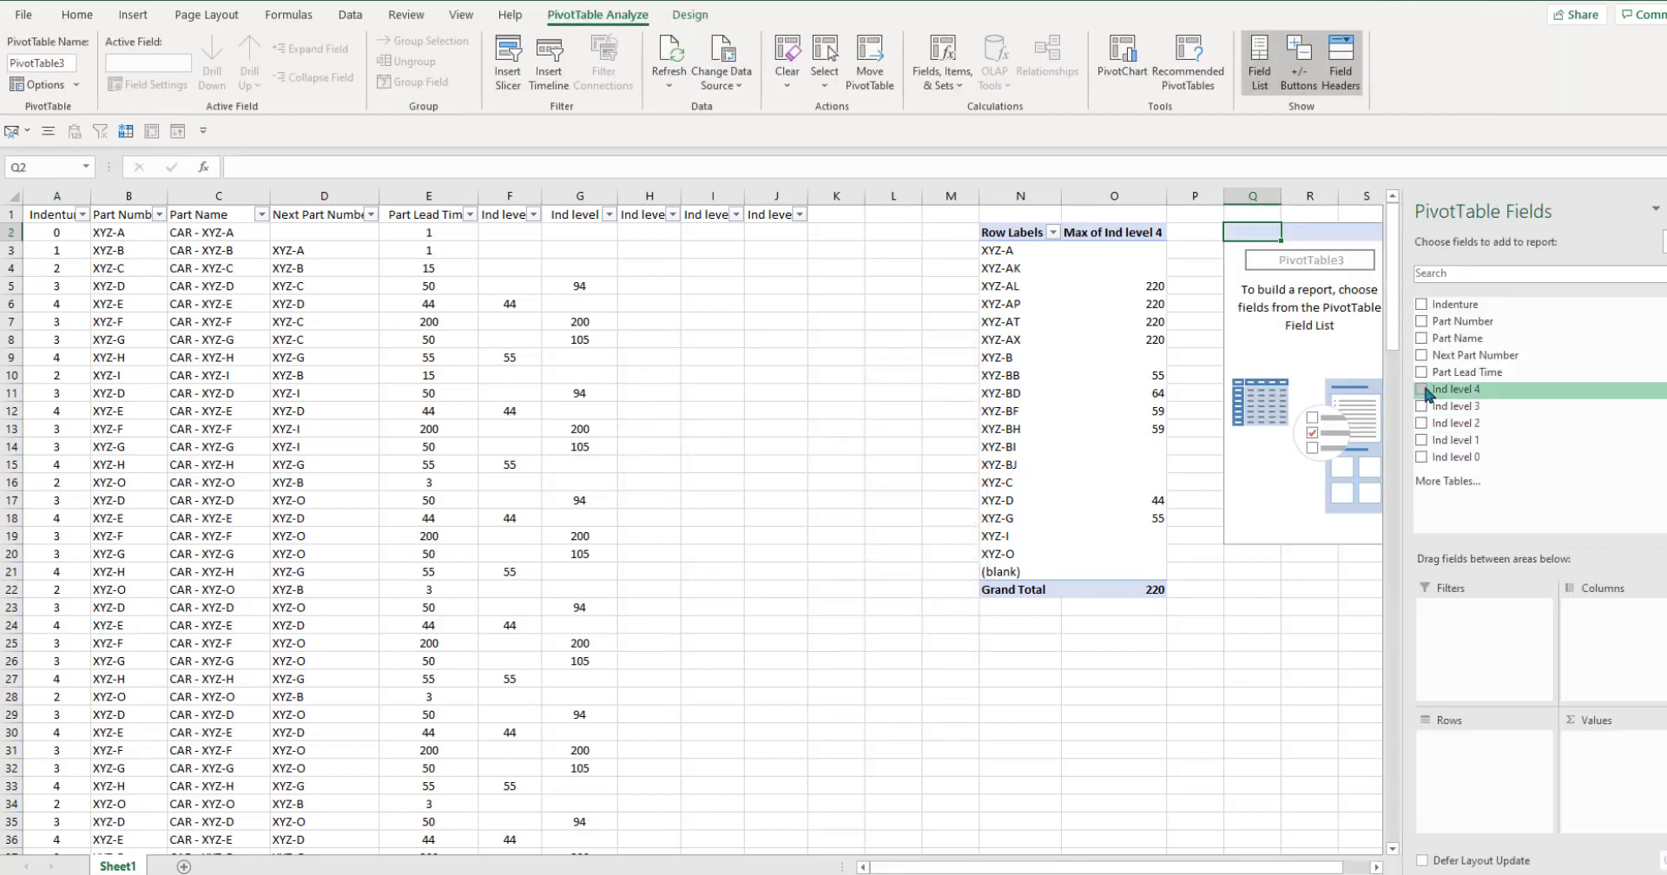
Put Next Part Number in the new PivotTable's rows and Ind level 3 in its values, summarized by Max
click(1421, 355)
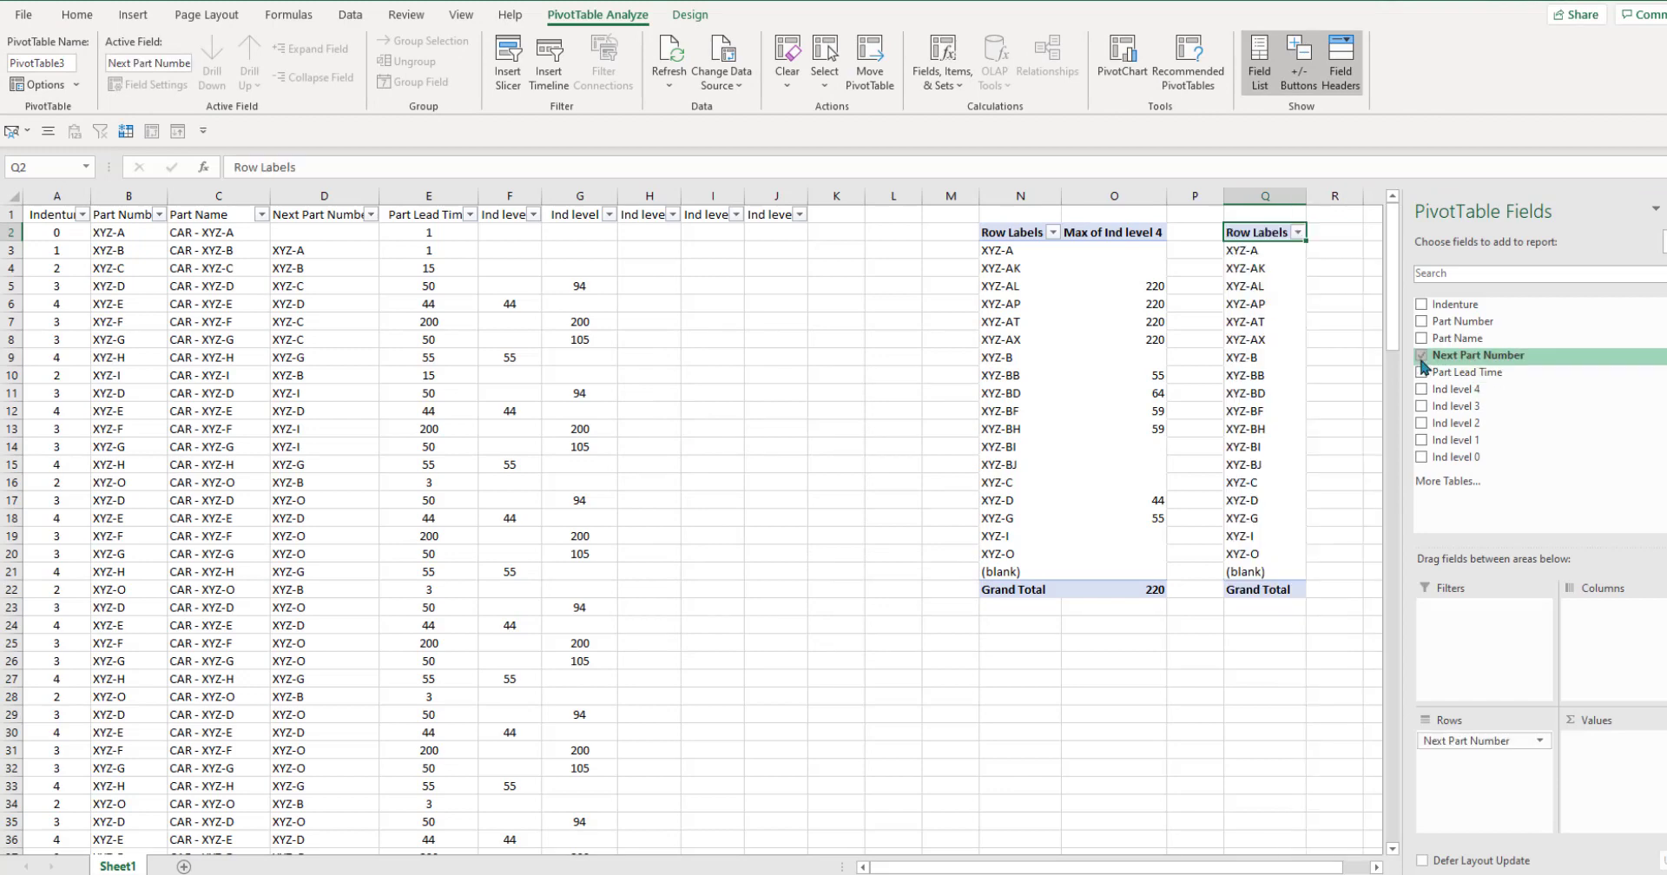
click(1422, 406)
click(1602, 740)
click(1606, 722)
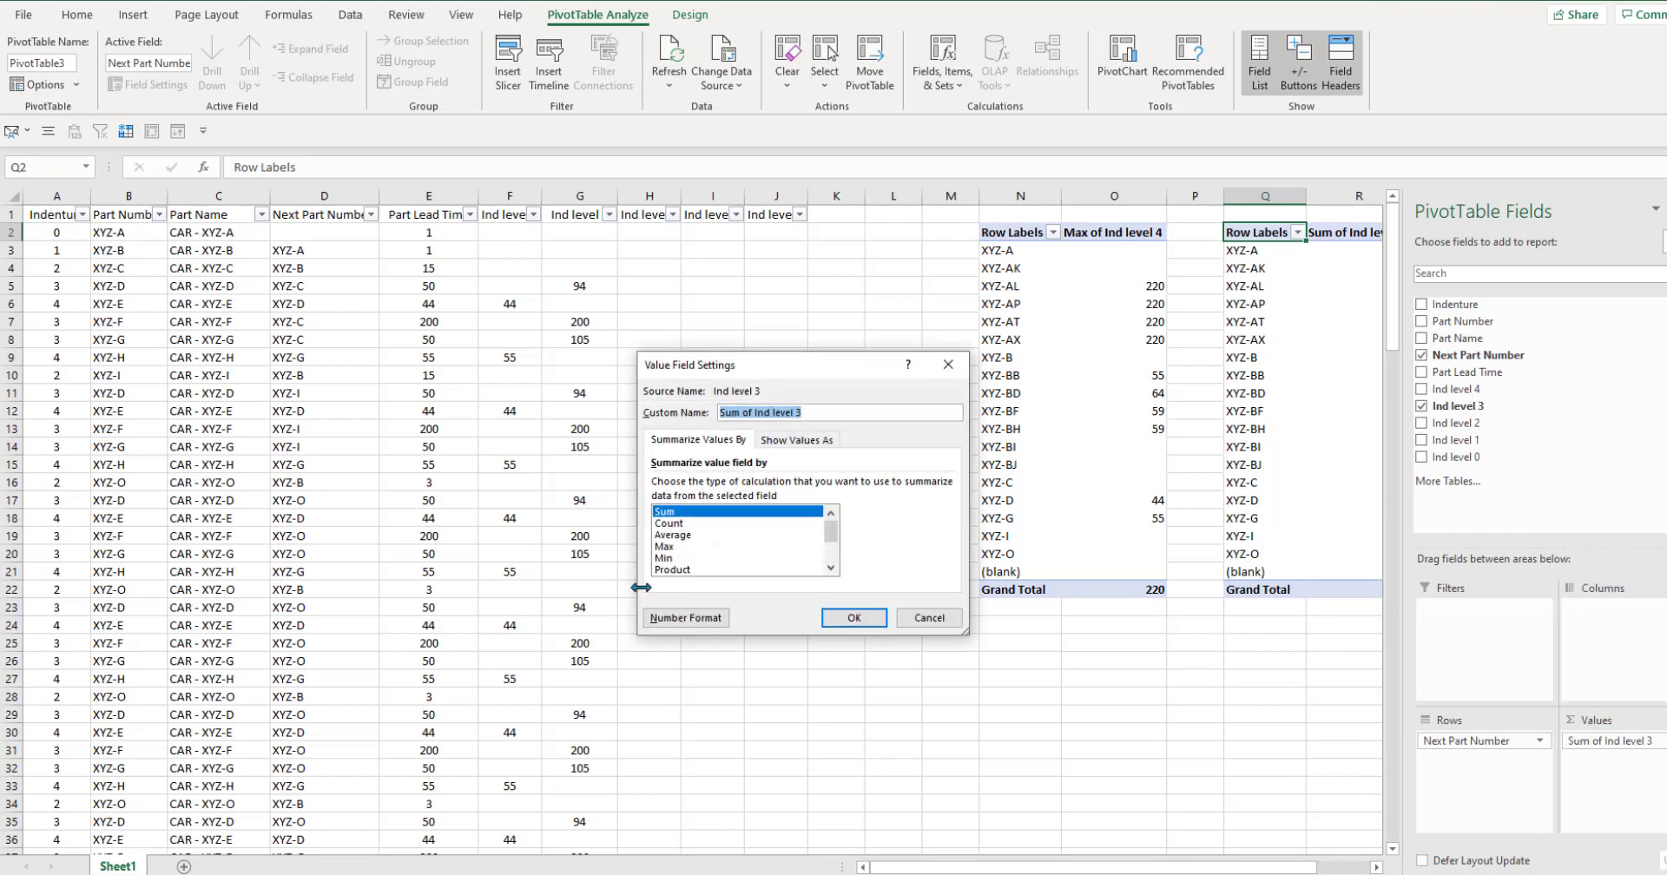
click(664, 546)
click(854, 617)
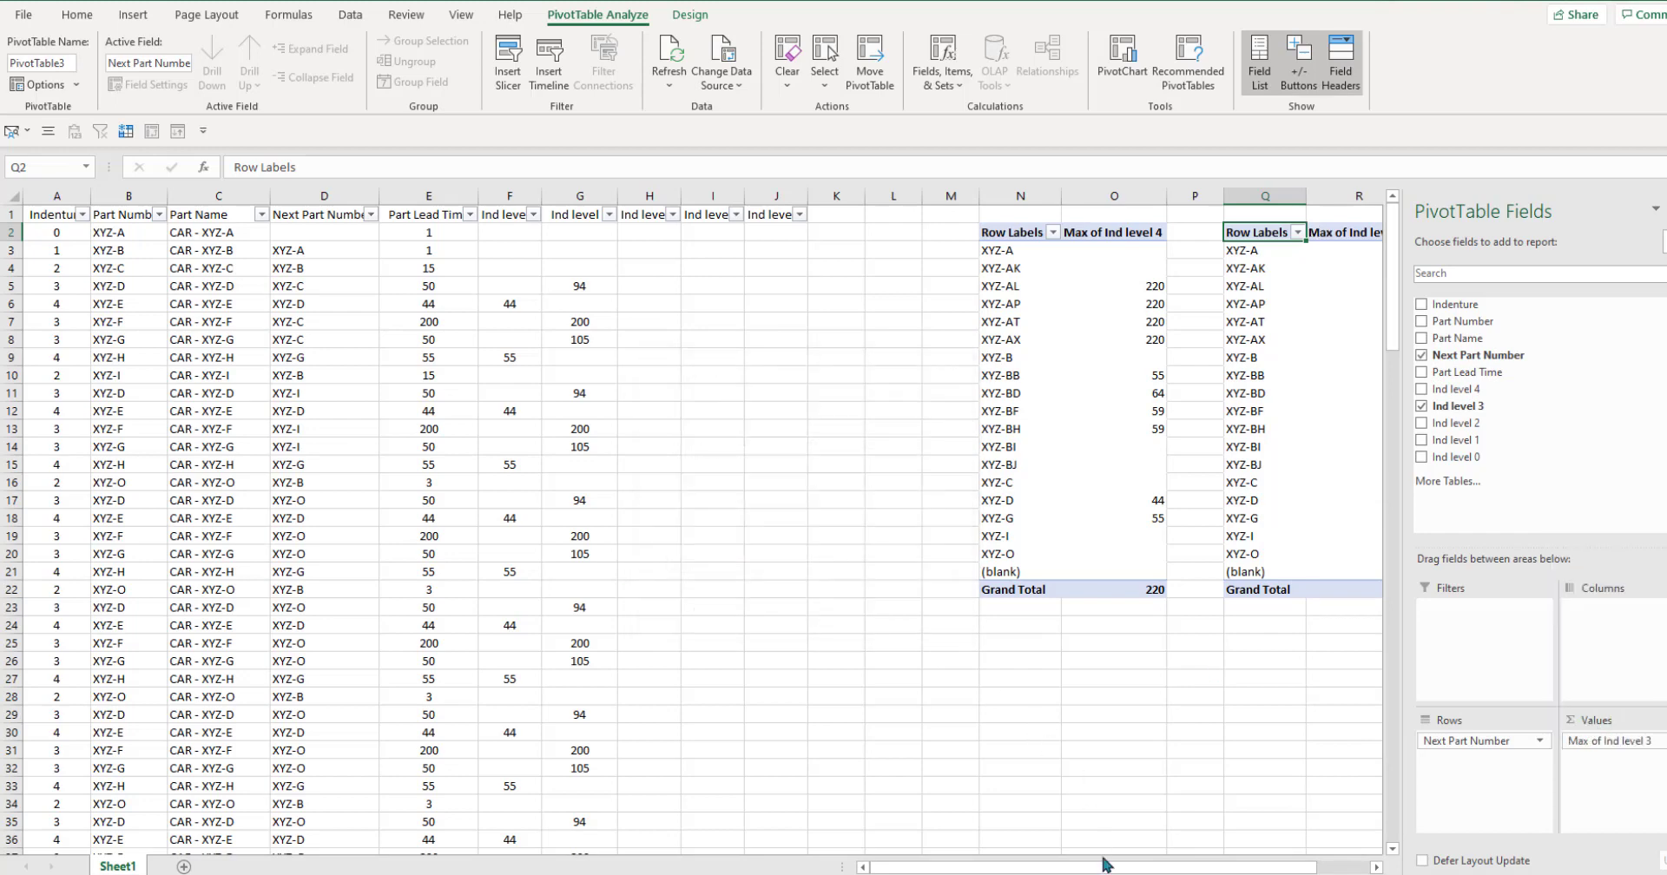
Hide columns L through O and widen the Ind level 3 and Ind level 2 columns
drag(1103, 864, 1172, 864)
drag(1001, 200, 740, 198)
right_click(741, 199)
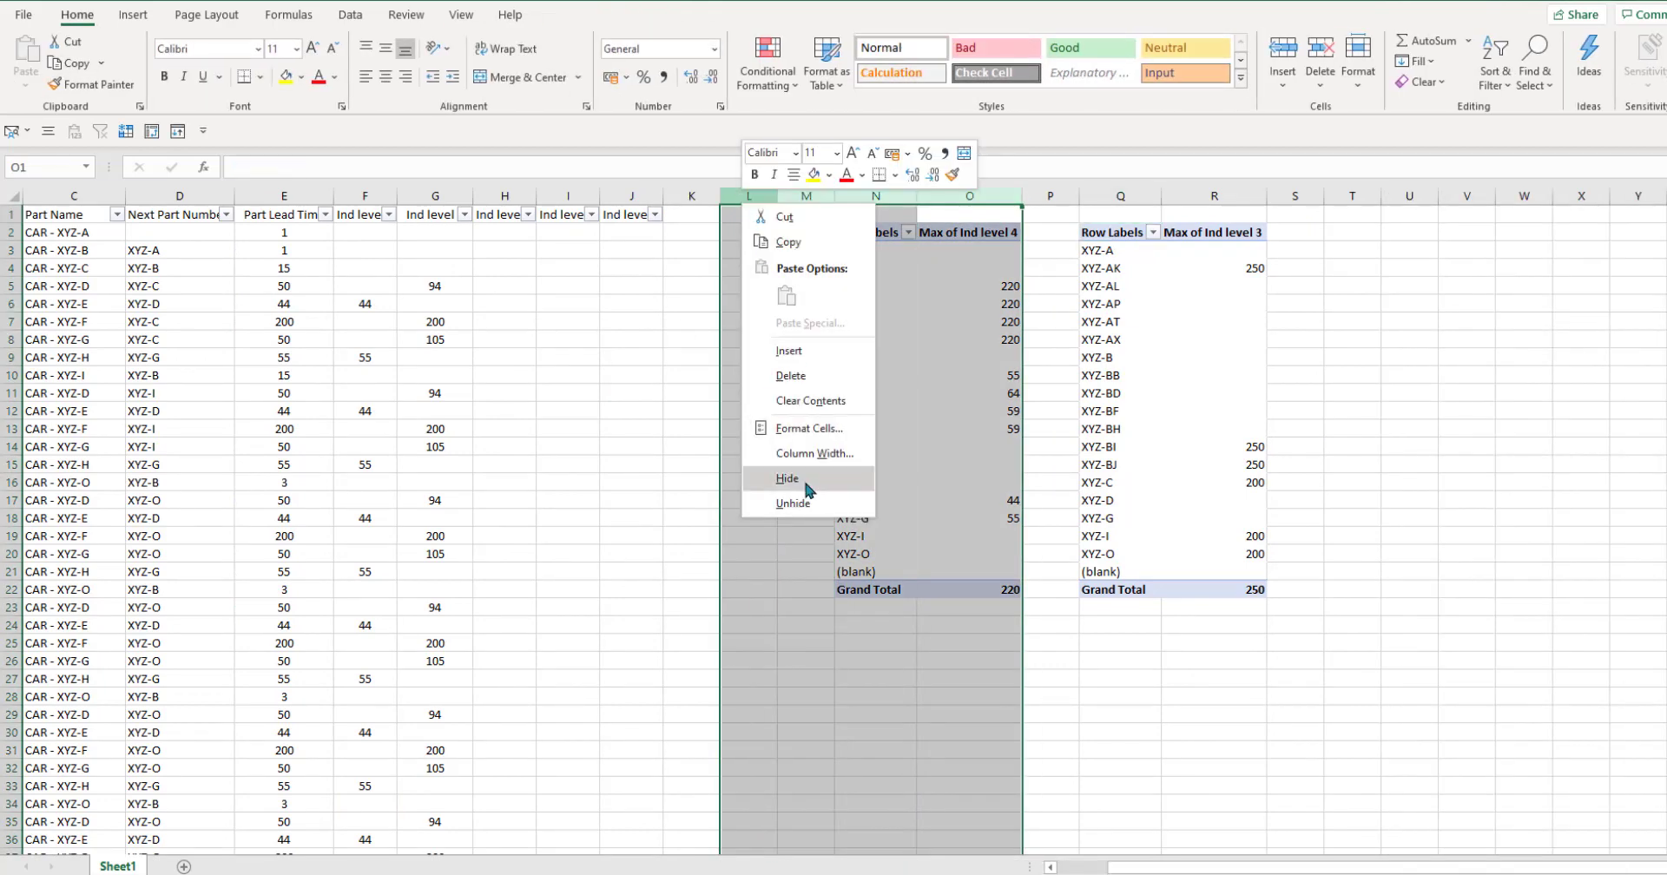
click(802, 479)
scroll(686, 487, up, 1)
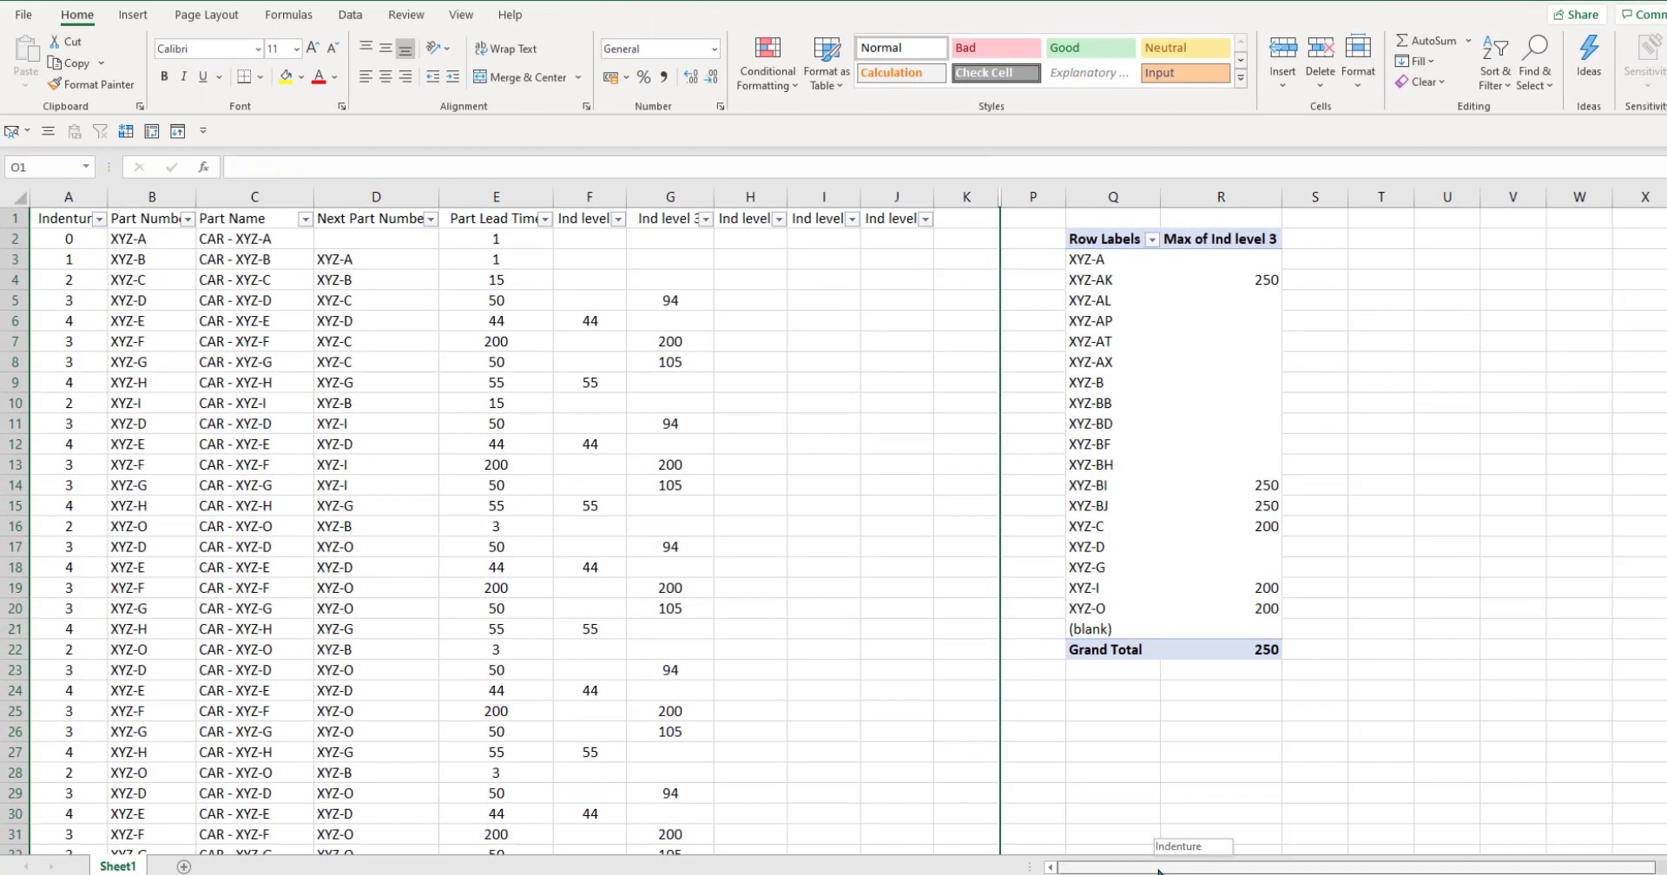
click(671, 508)
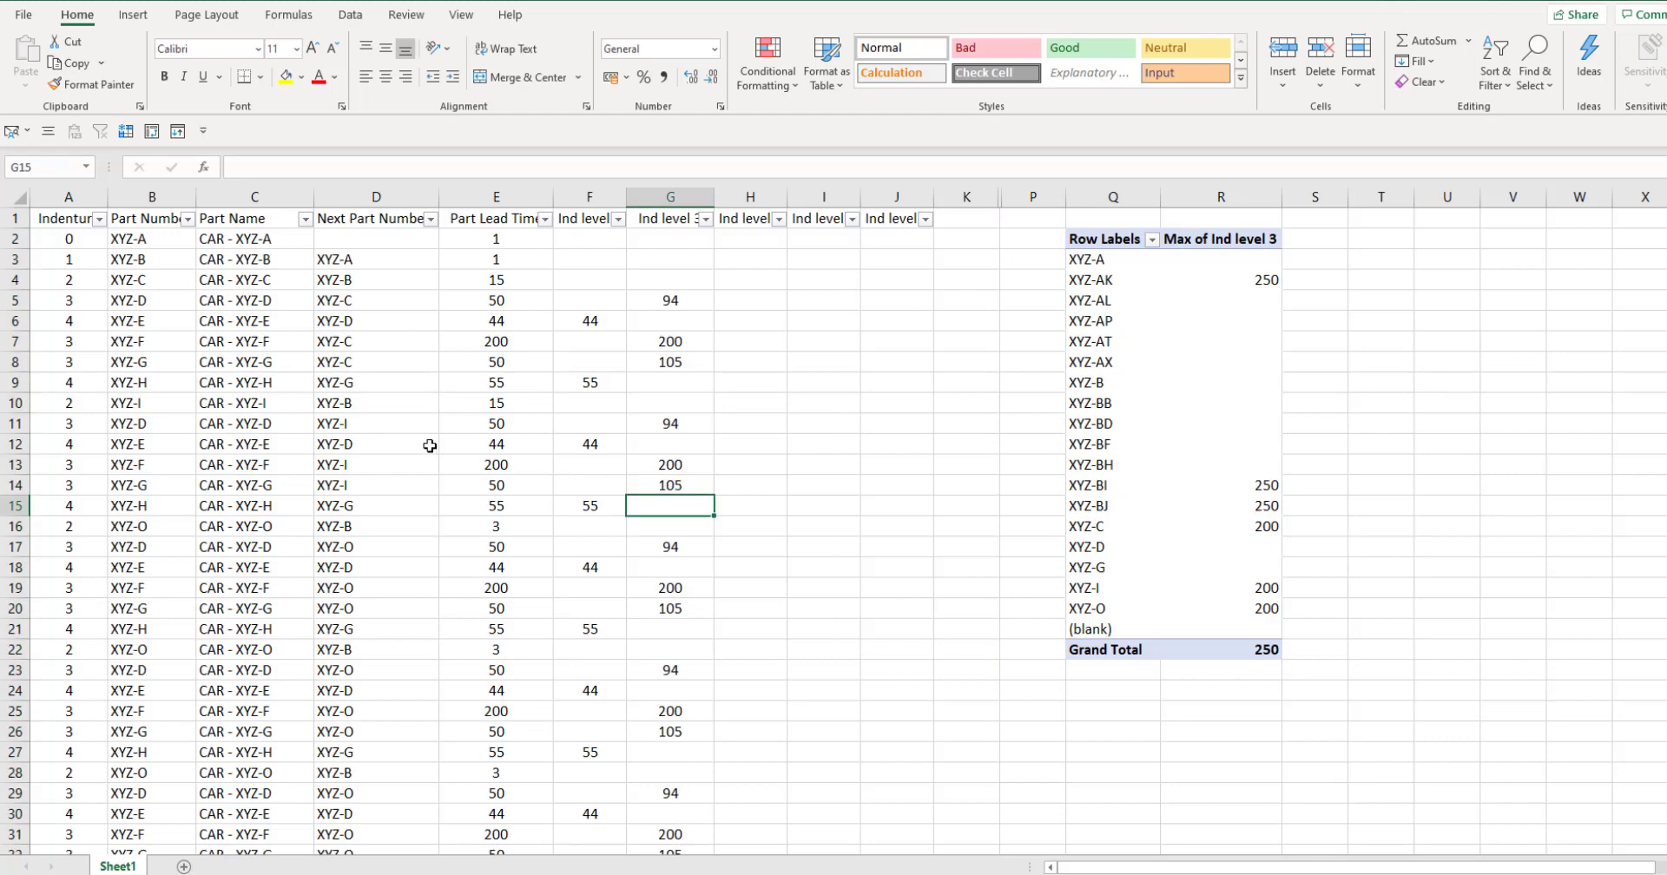
drag(715, 199, 808, 201)
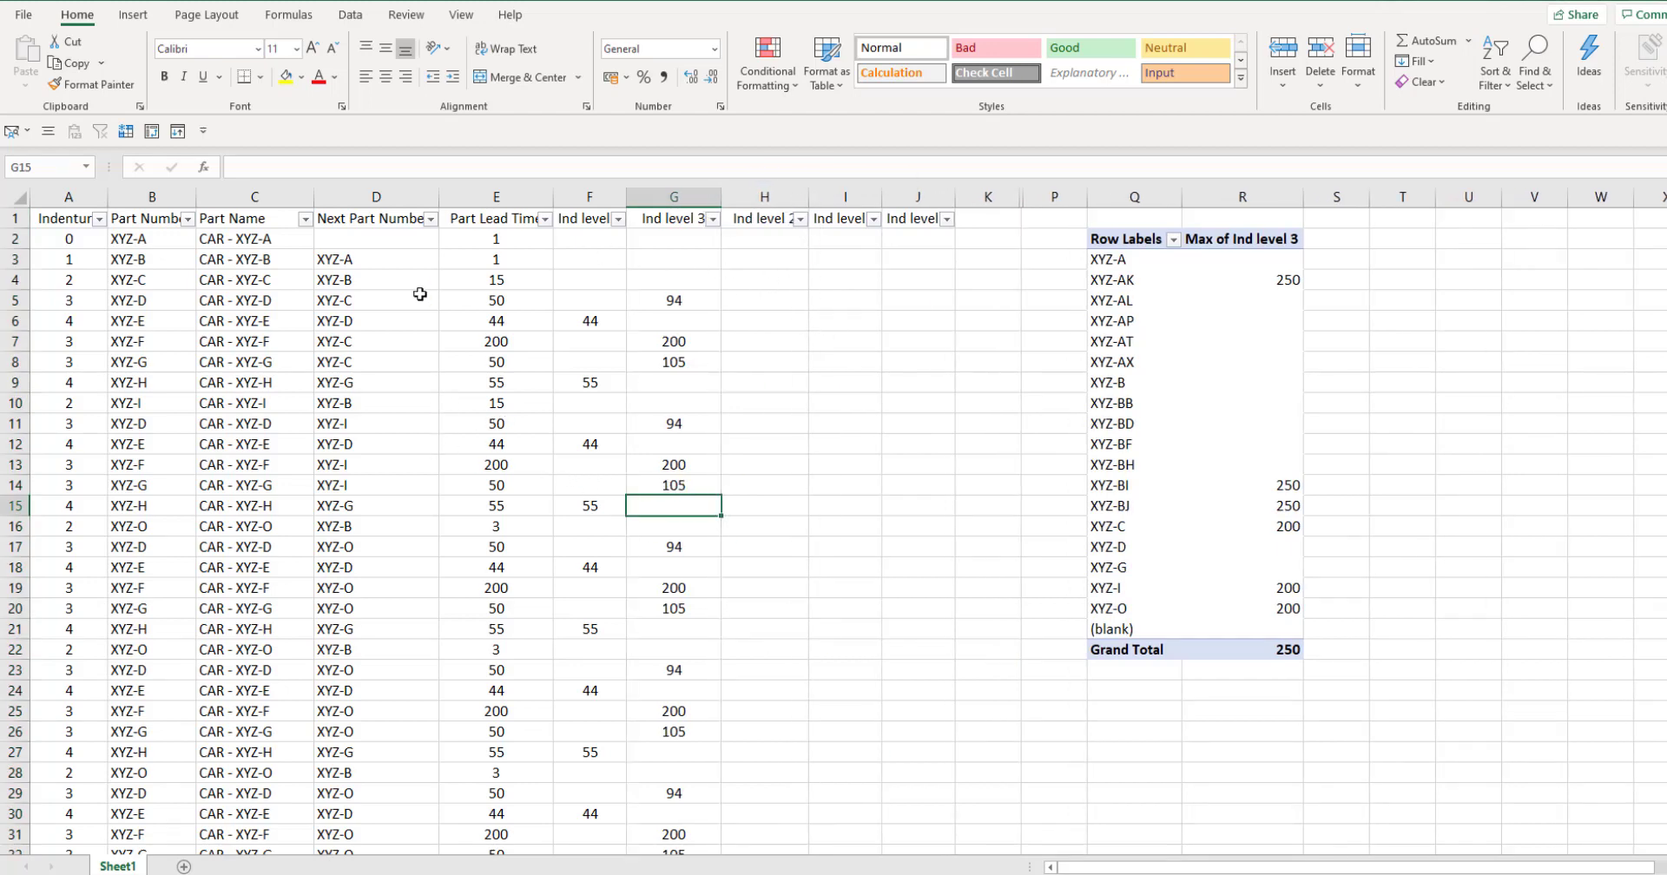
Begin the Ind level 2 formula in H4 as a VLOOKUP inside IFNA, with B4 as the lookup value
click(50, 280)
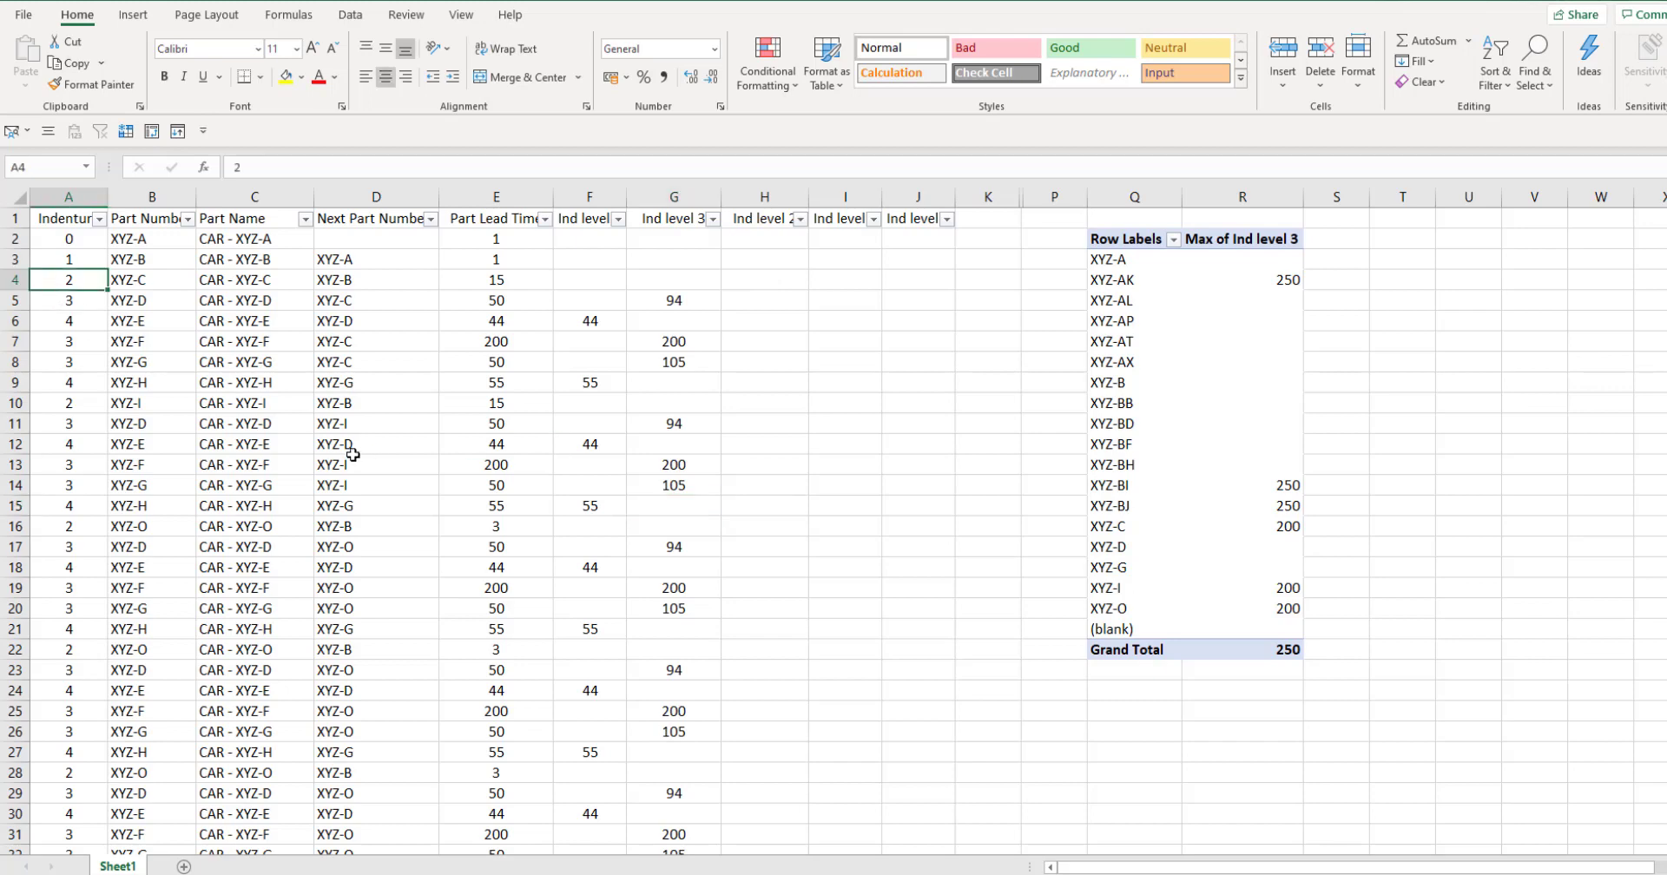
click(752, 281)
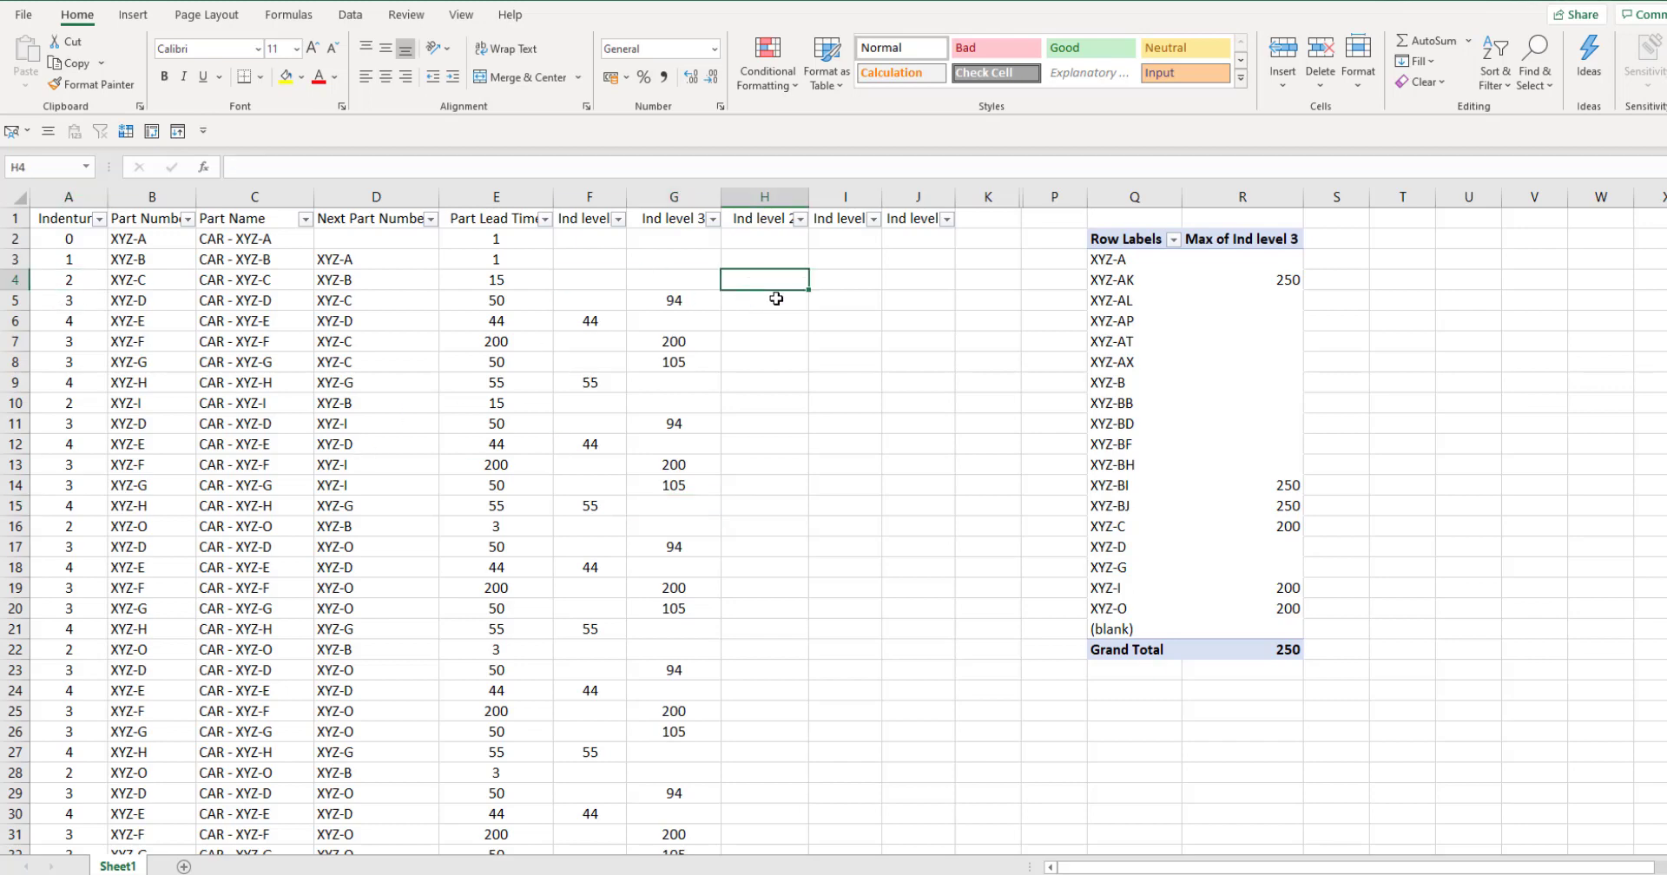
text(+)
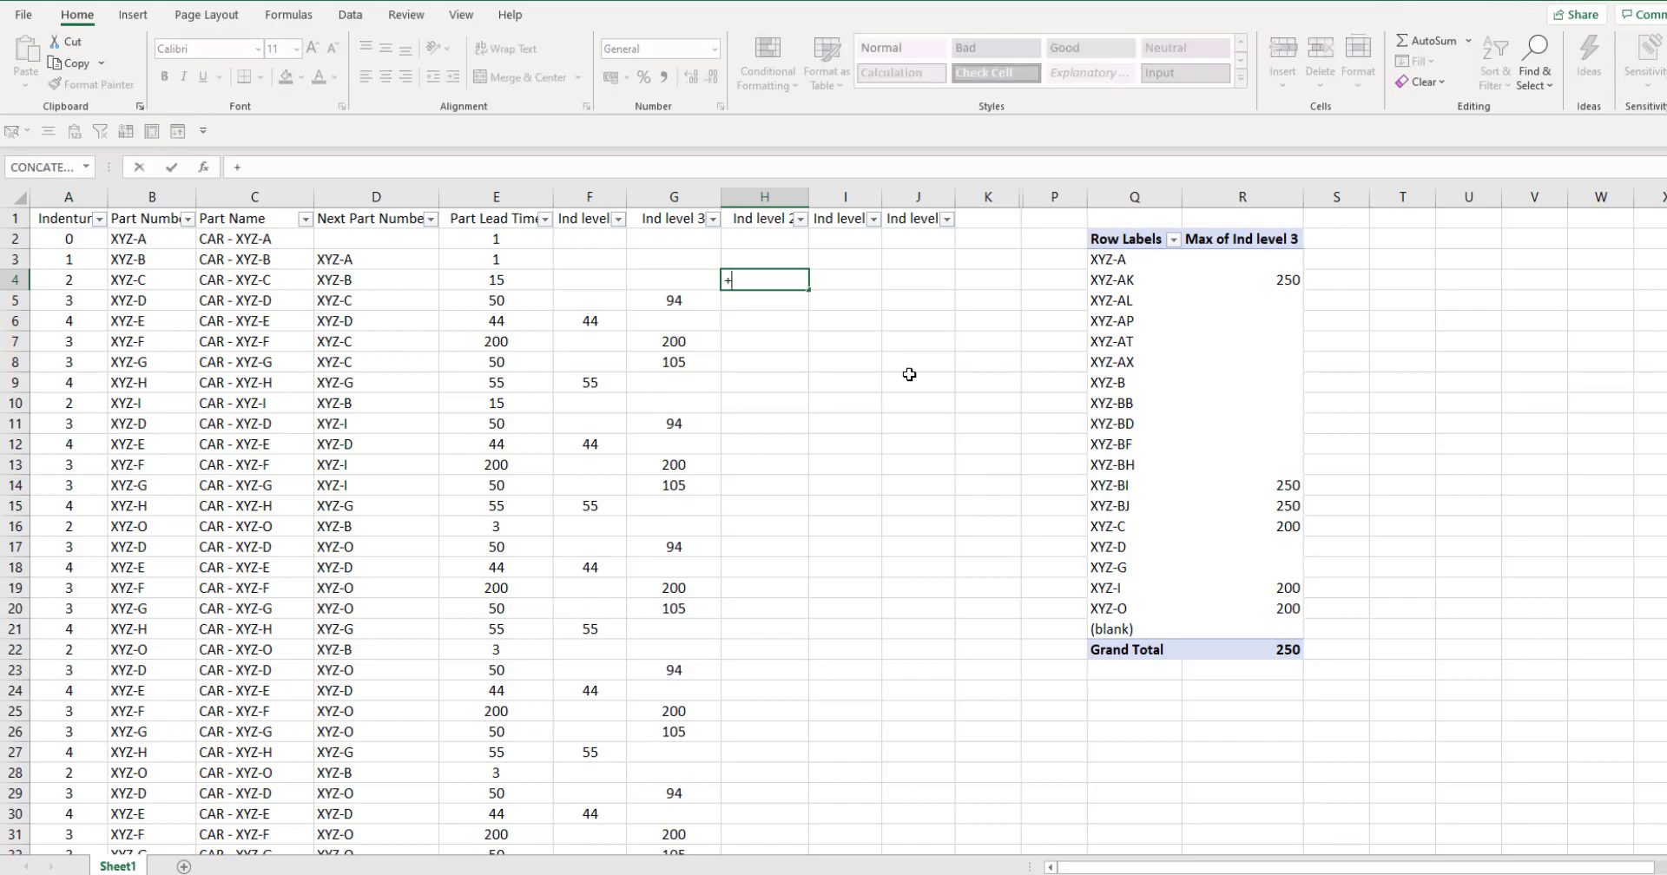
text(ifna)
key(Tab)
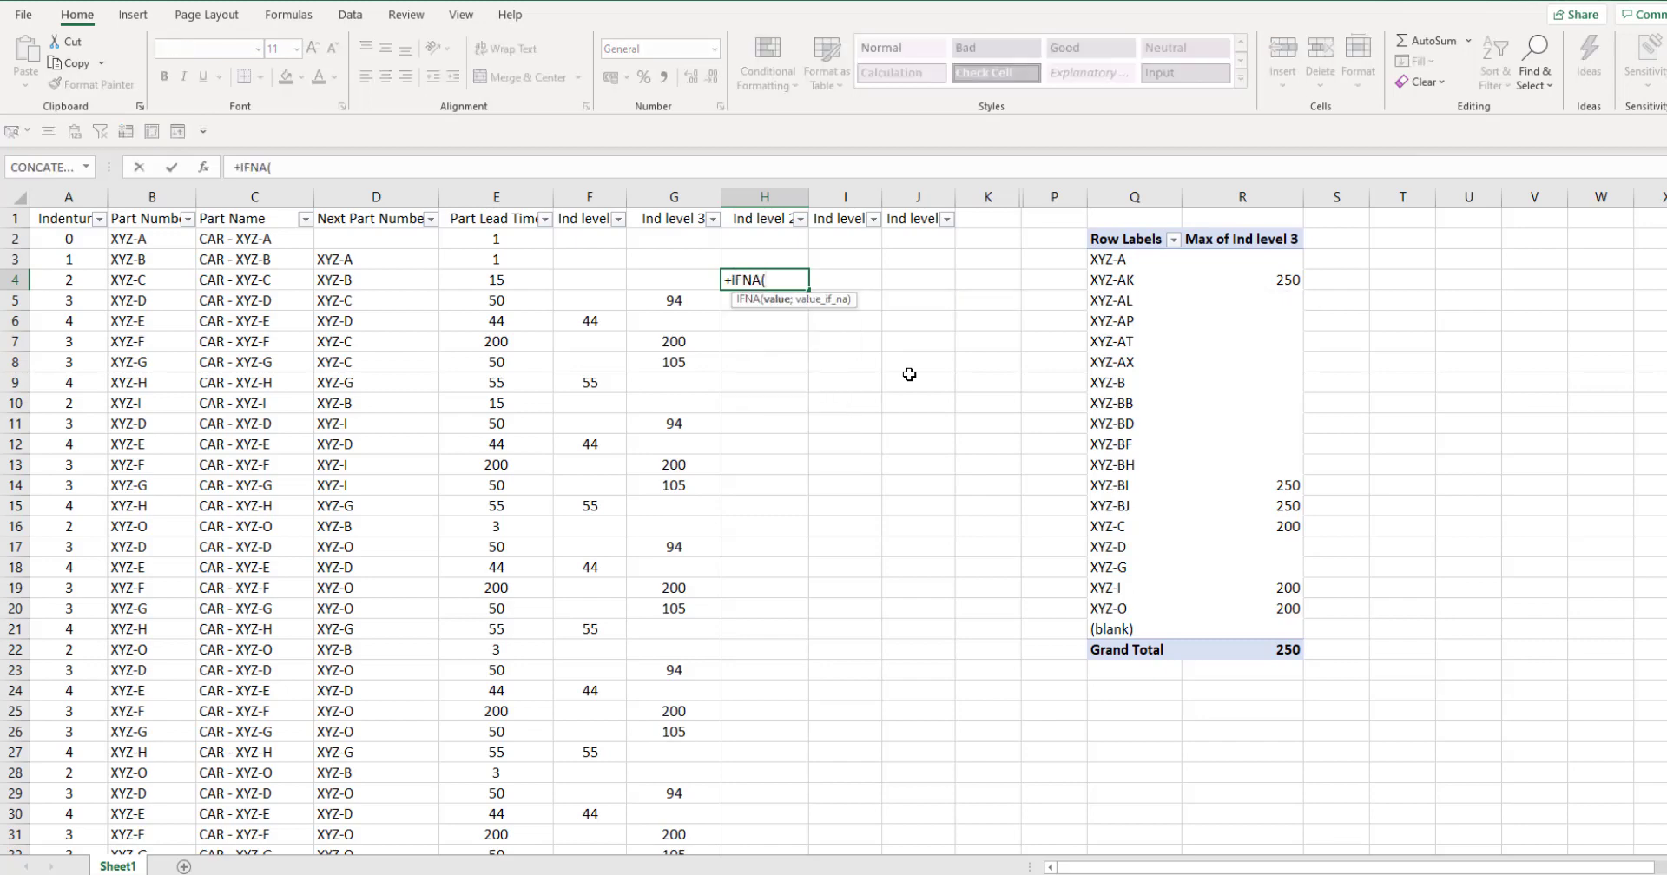
text(vl)
key(Tab)
key(Left)
key(Left)
key(Left)
key(Left)
key(Left)
key(Left)
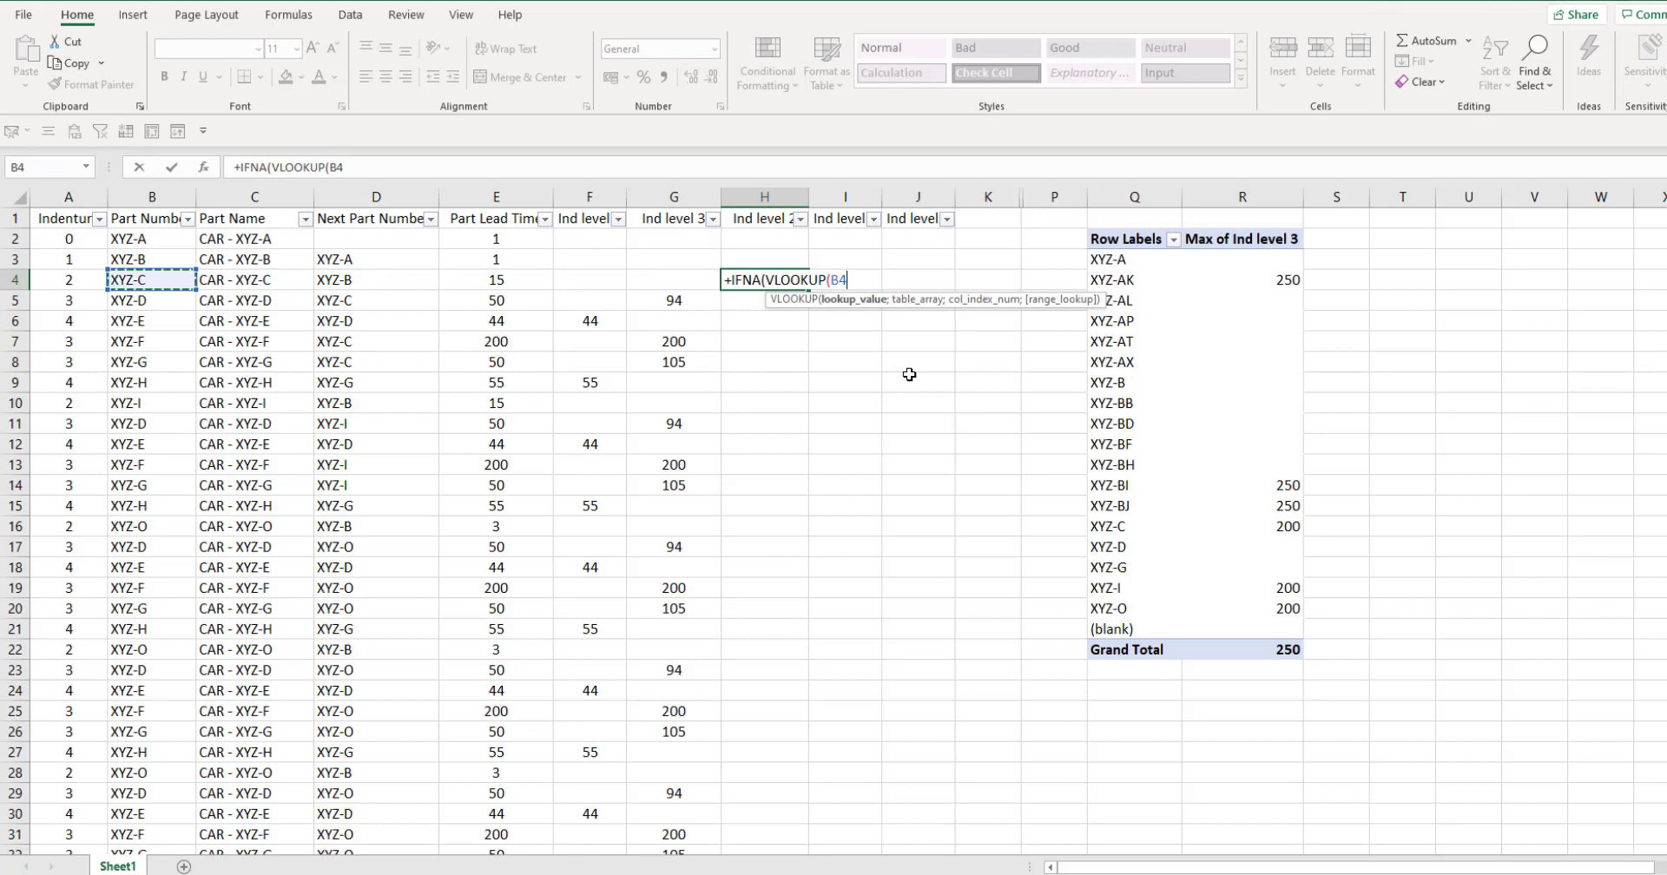
Complete H4 as =+IFNA(VLOOKUP(B4;$Q:$R;2;0);0)+E4 and centre the cell
text(;)
drag(1172, 196, 1219, 192)
key(F4)
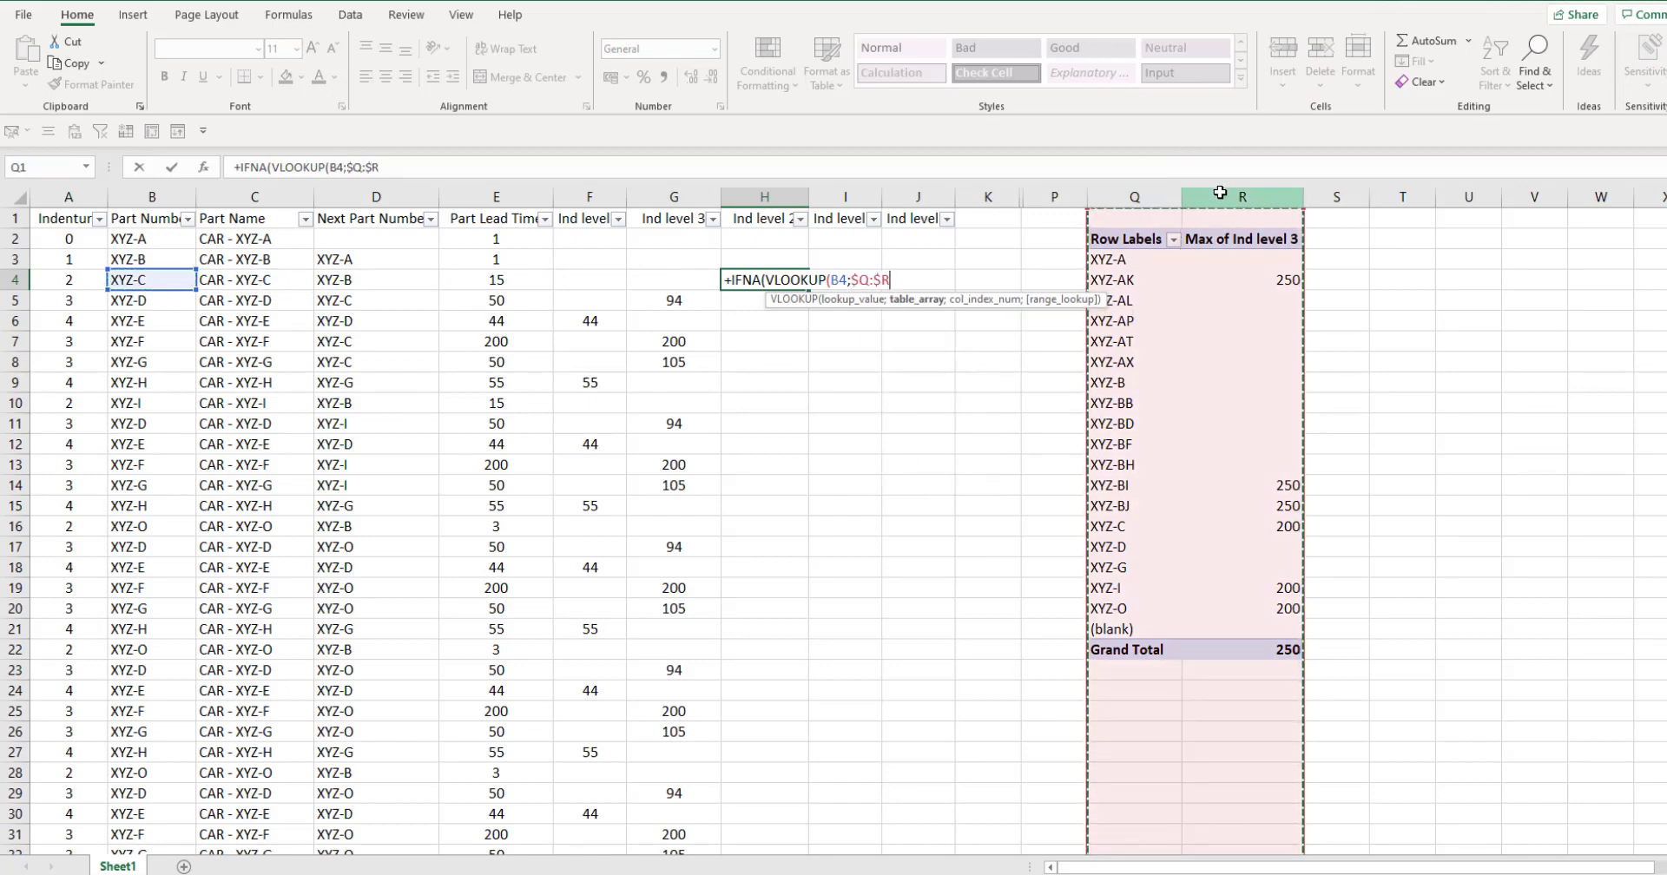
text(;2;0)
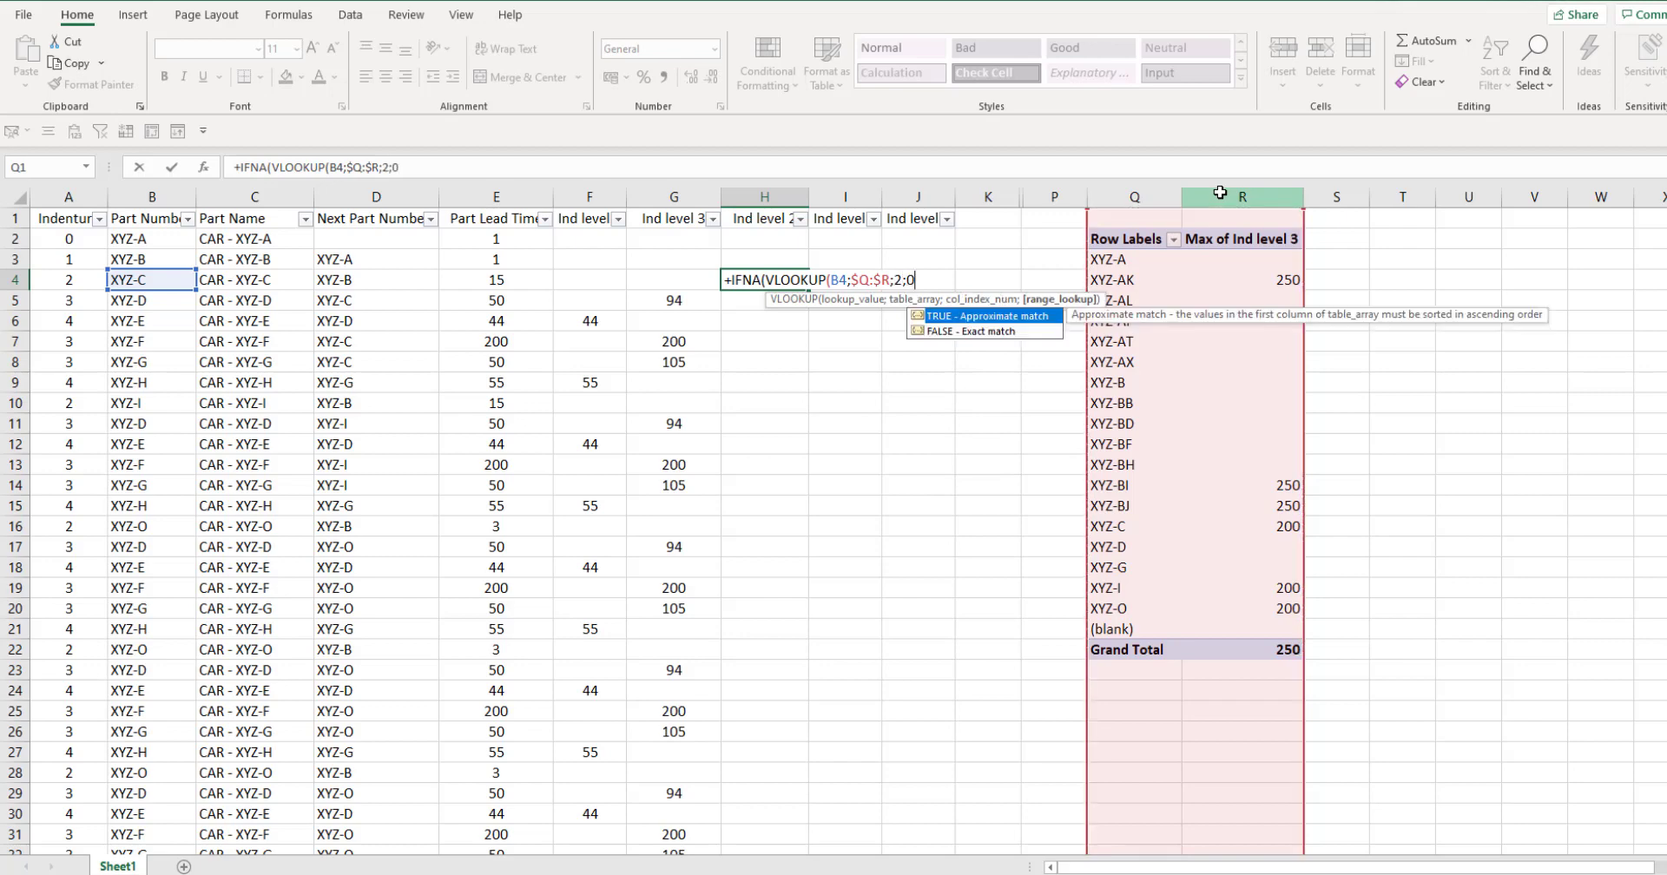
text())
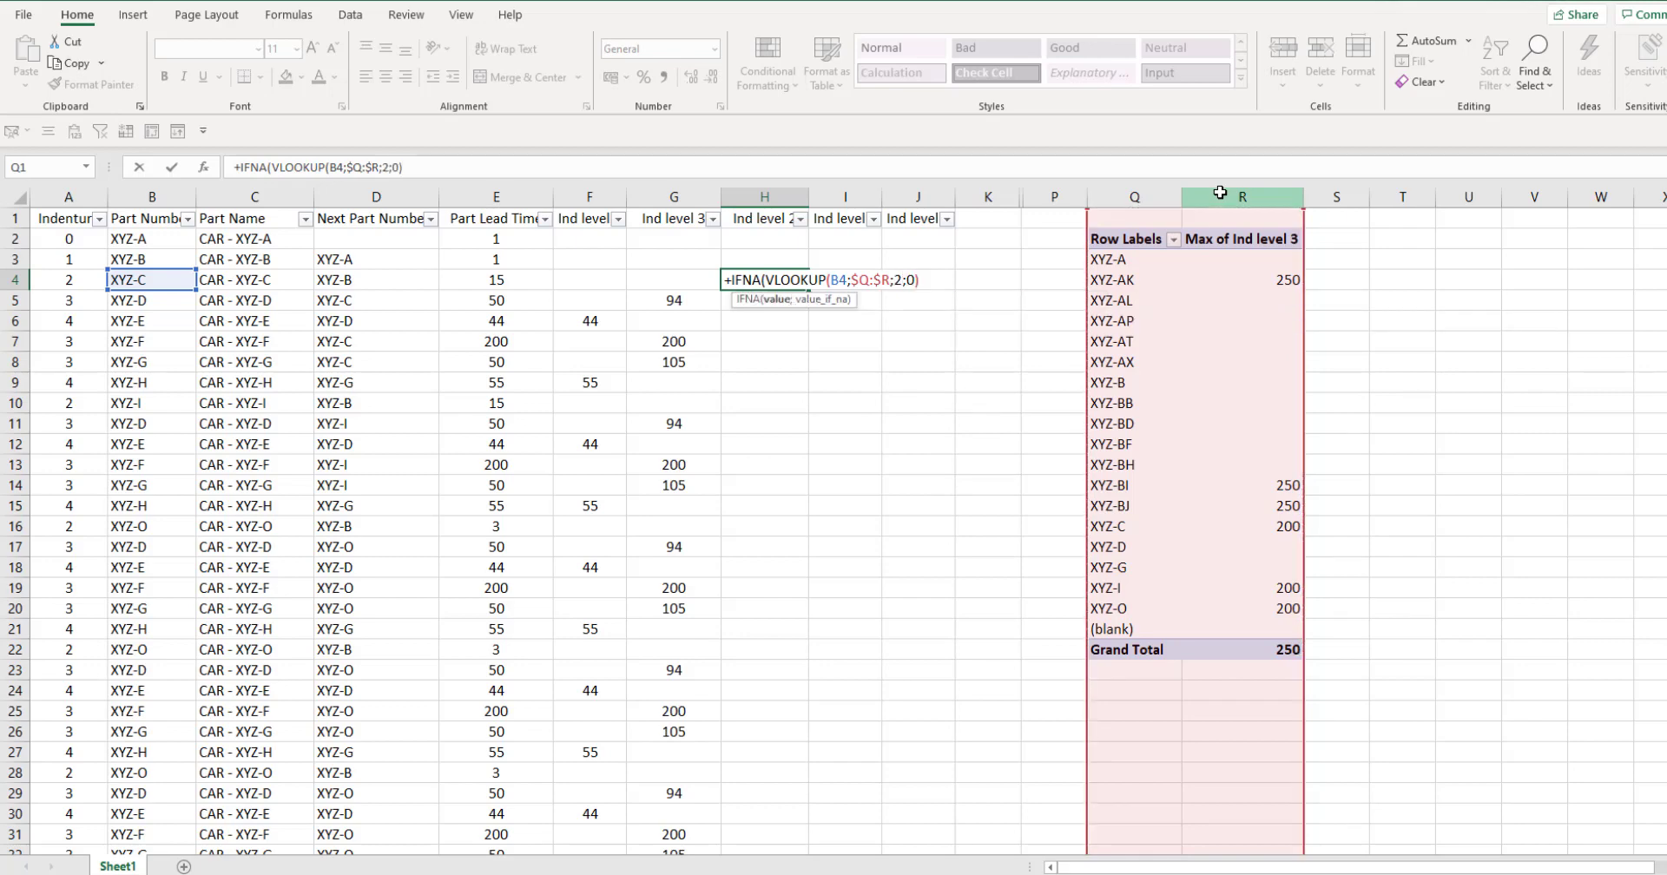
text(;0)+)
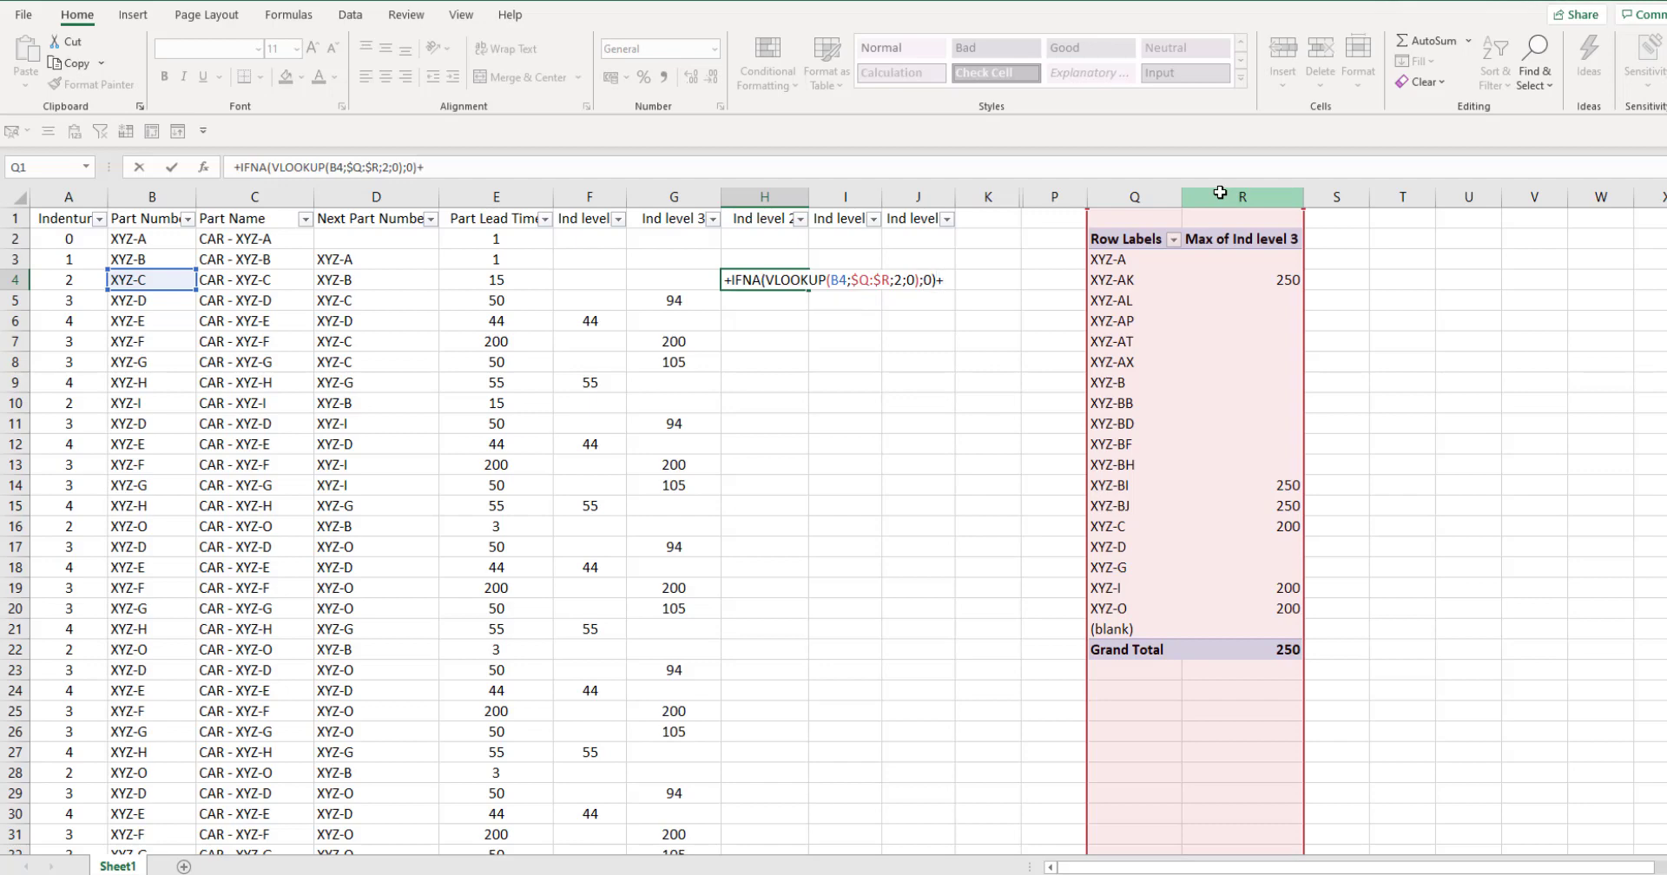
click(523, 284)
key(Return)
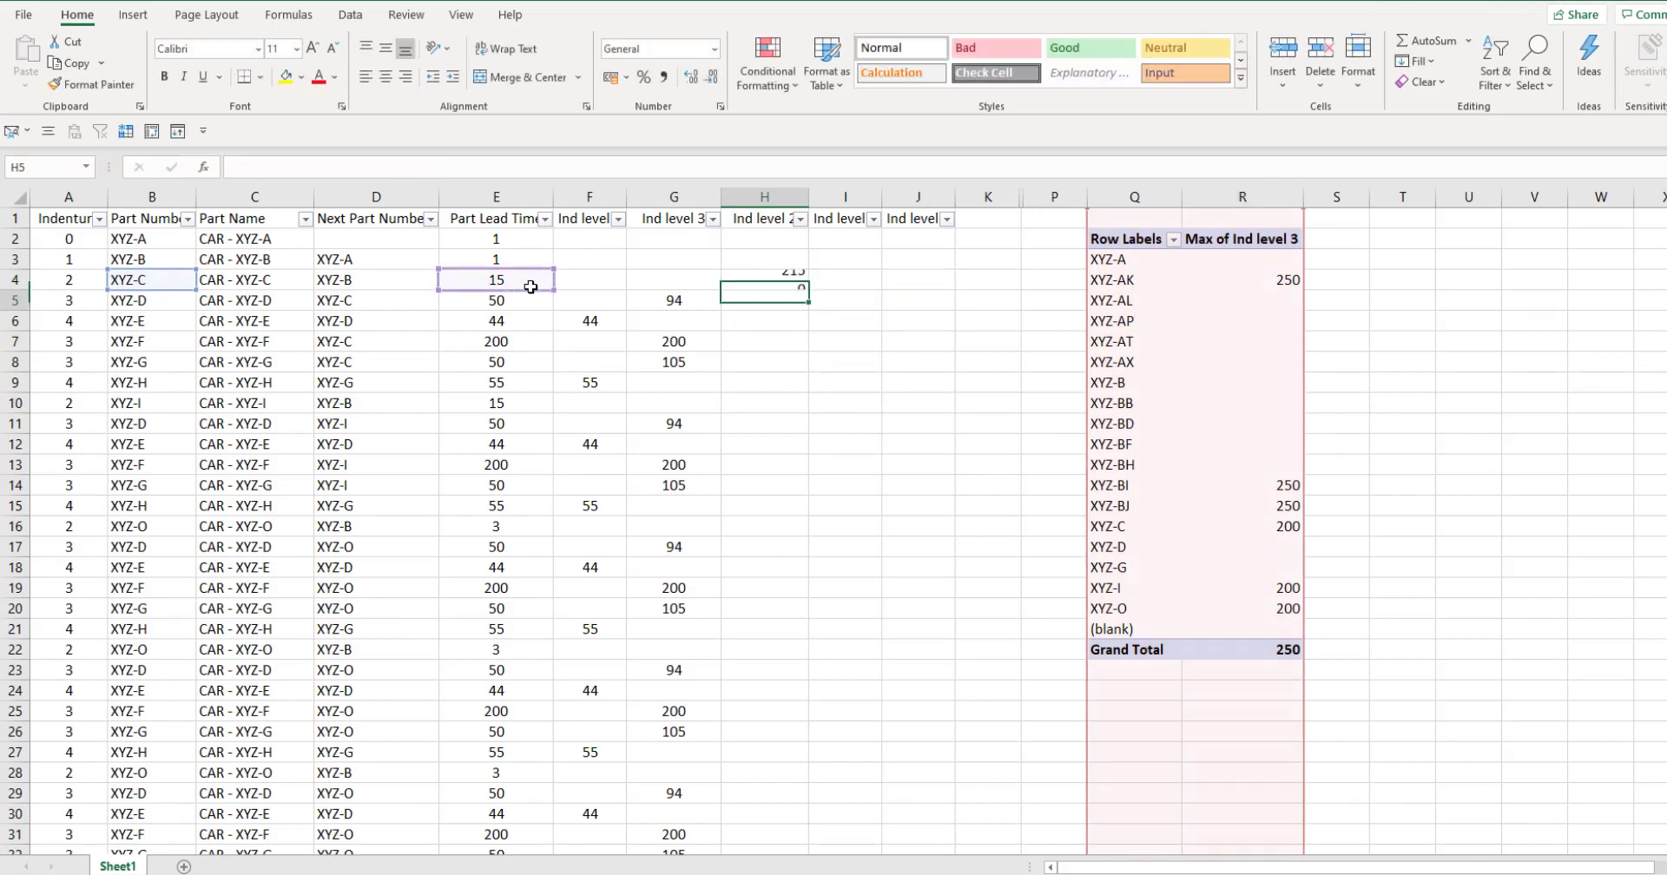
click(768, 280)
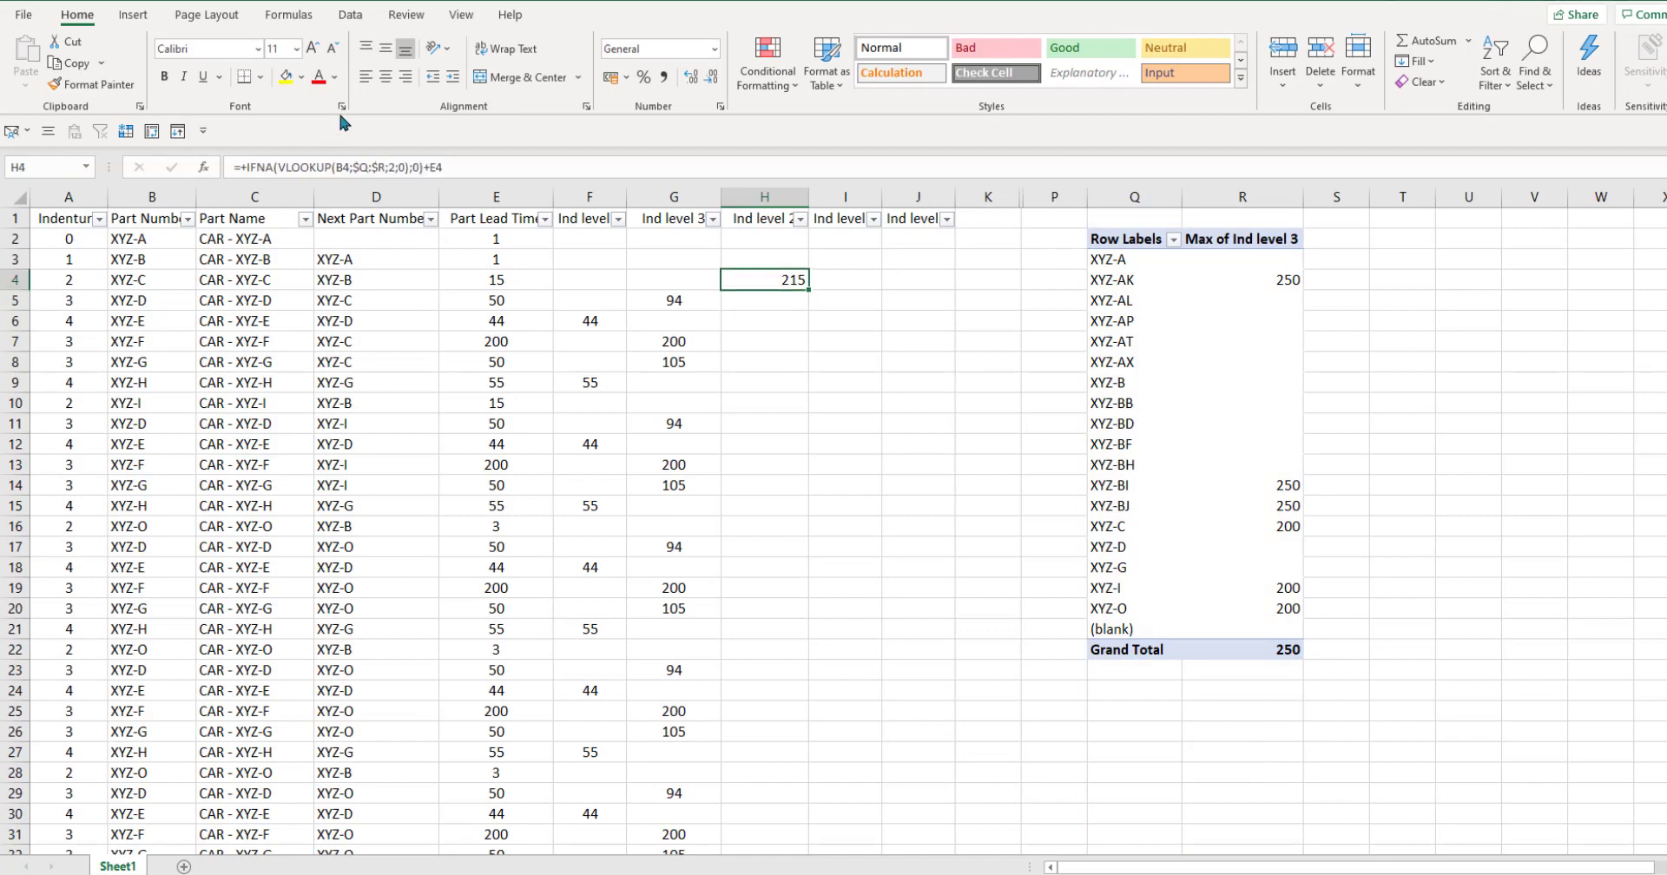
click(385, 76)
Review the distinct Ind level 3 values in the filter list and compare the formulas in G7 and H4
click(712, 219)
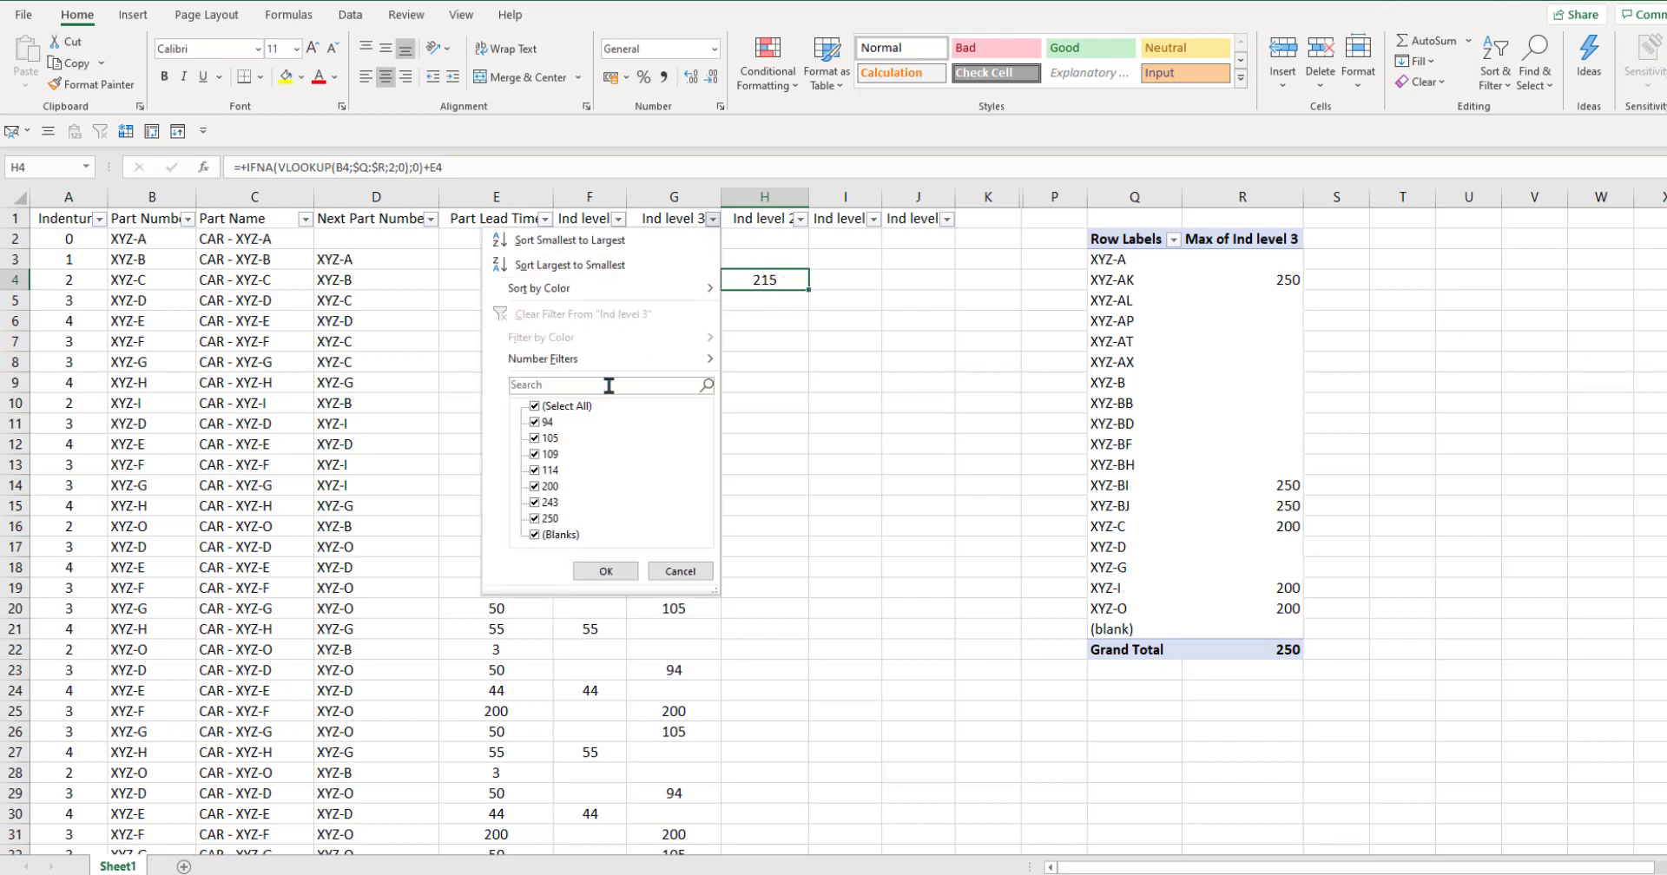
click(800, 472)
click(673, 345)
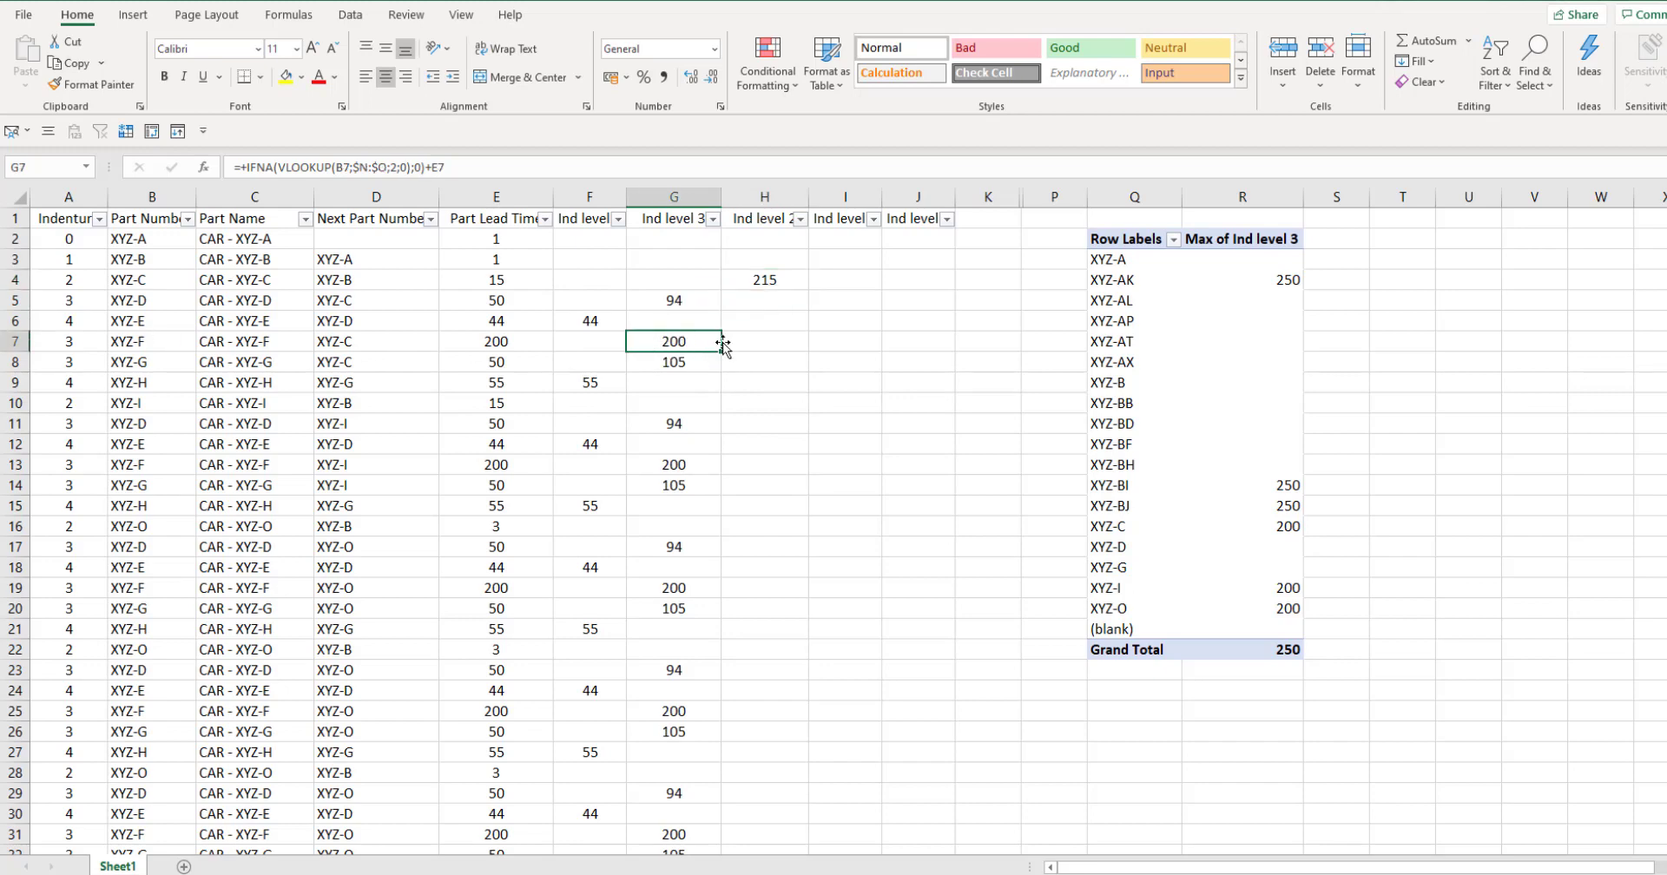
click(528, 278)
click(800, 277)
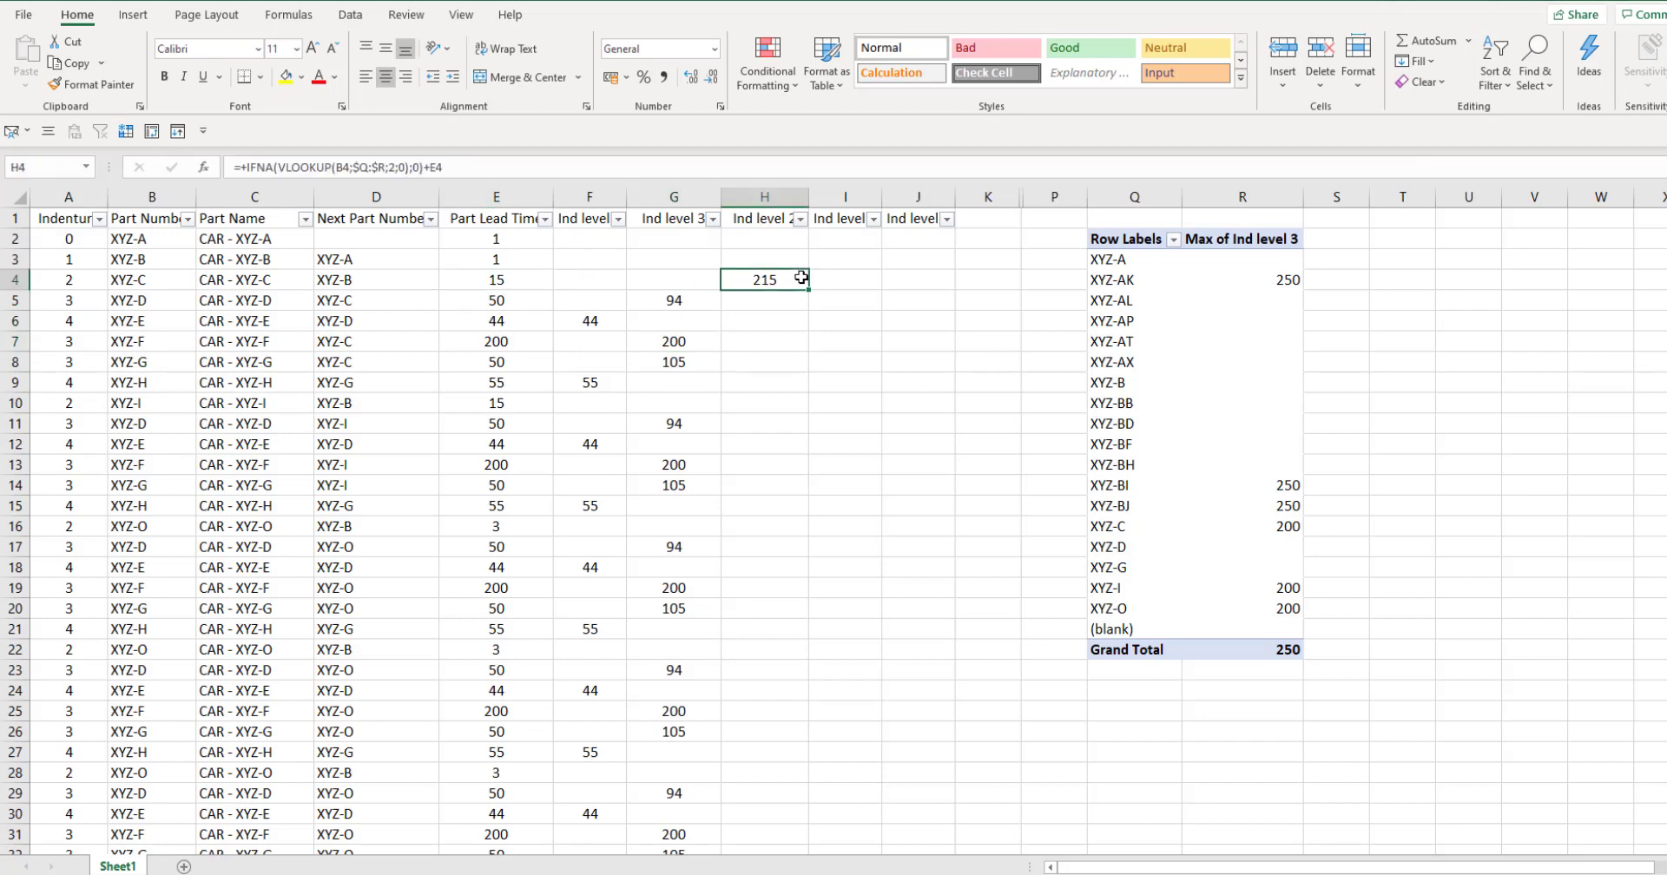
Filter the Indenture column to show only level 2
click(99, 220)
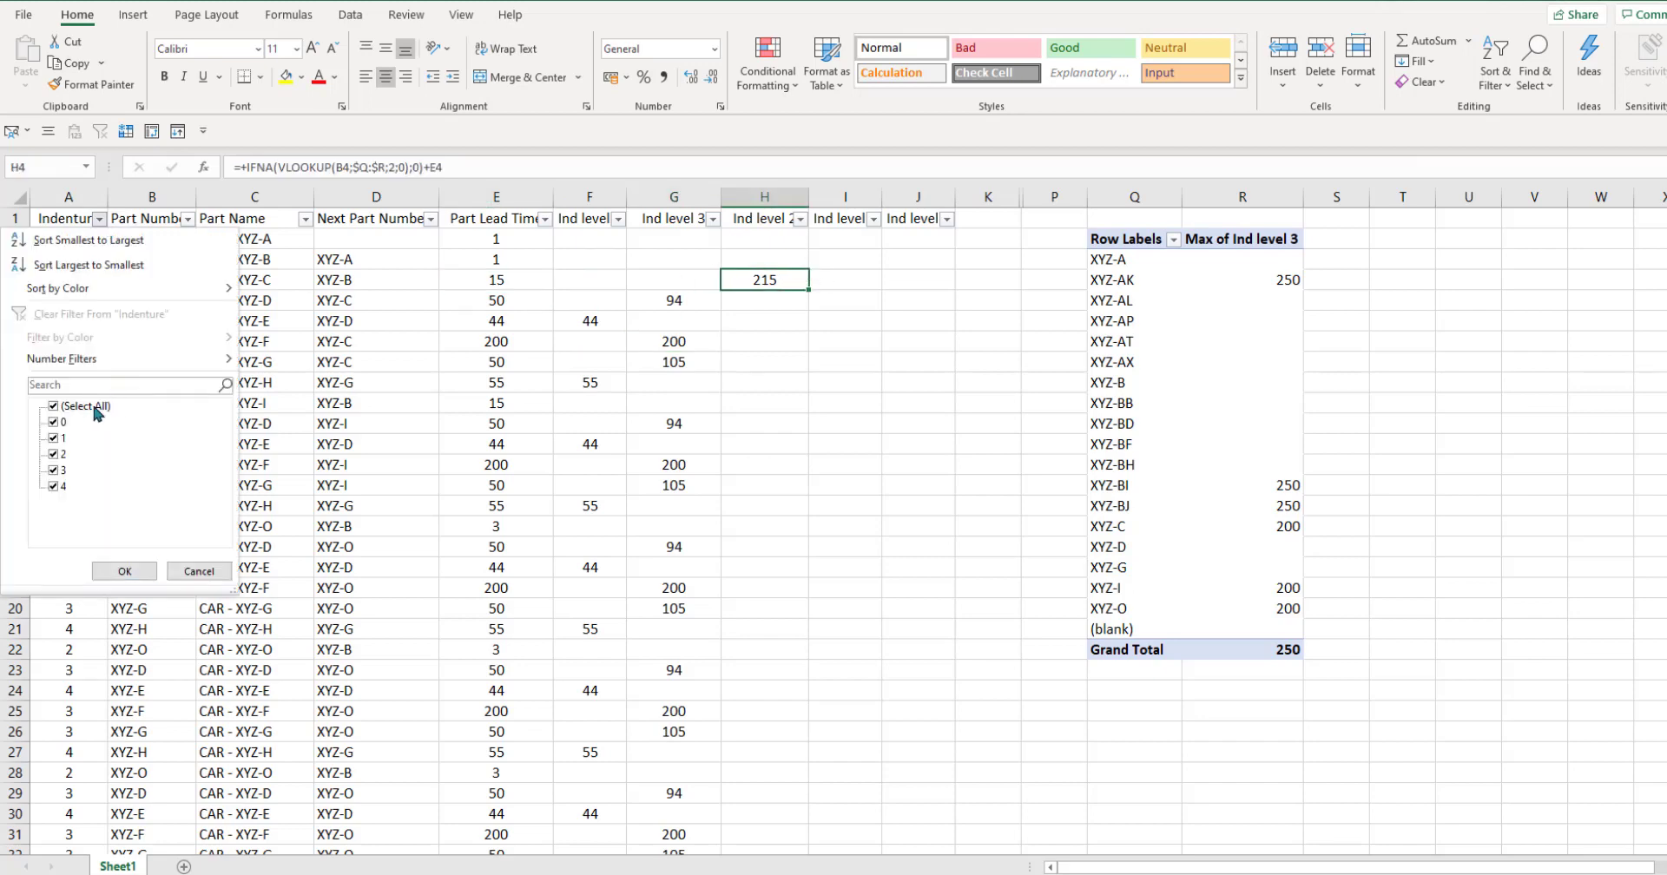
click(53, 406)
click(53, 453)
click(123, 572)
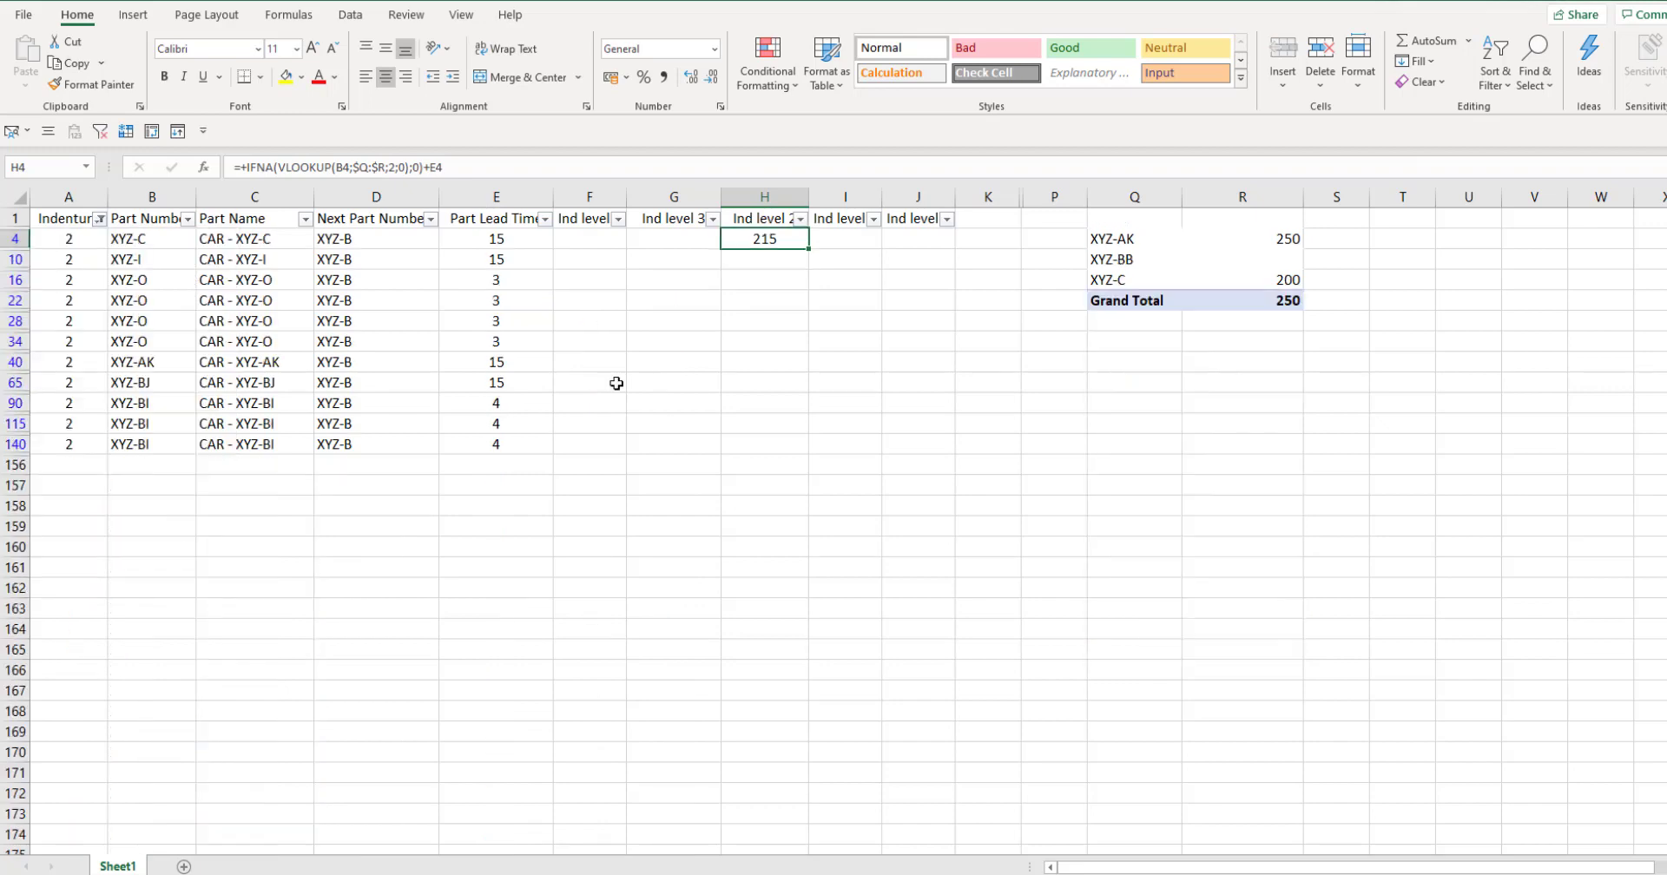
Fill the H4 formula down the visible Ind level 2 cells through H140 and clear the Indenture filter
drag(763, 243, 764, 439)
key(ctrl+d)
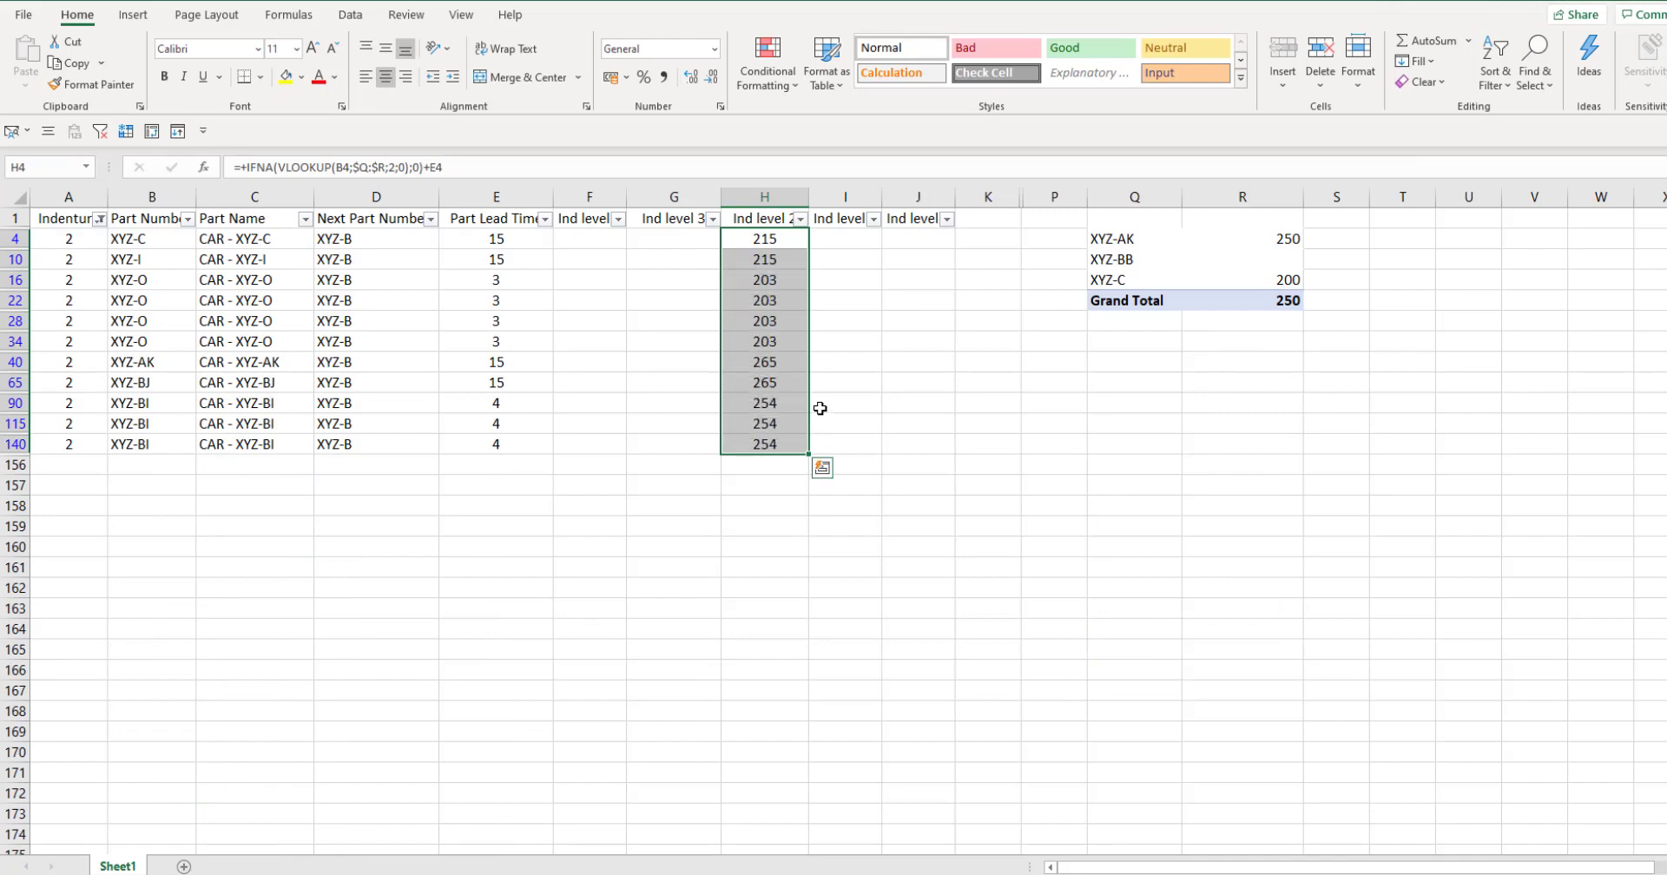
click(100, 131)
click(778, 357)
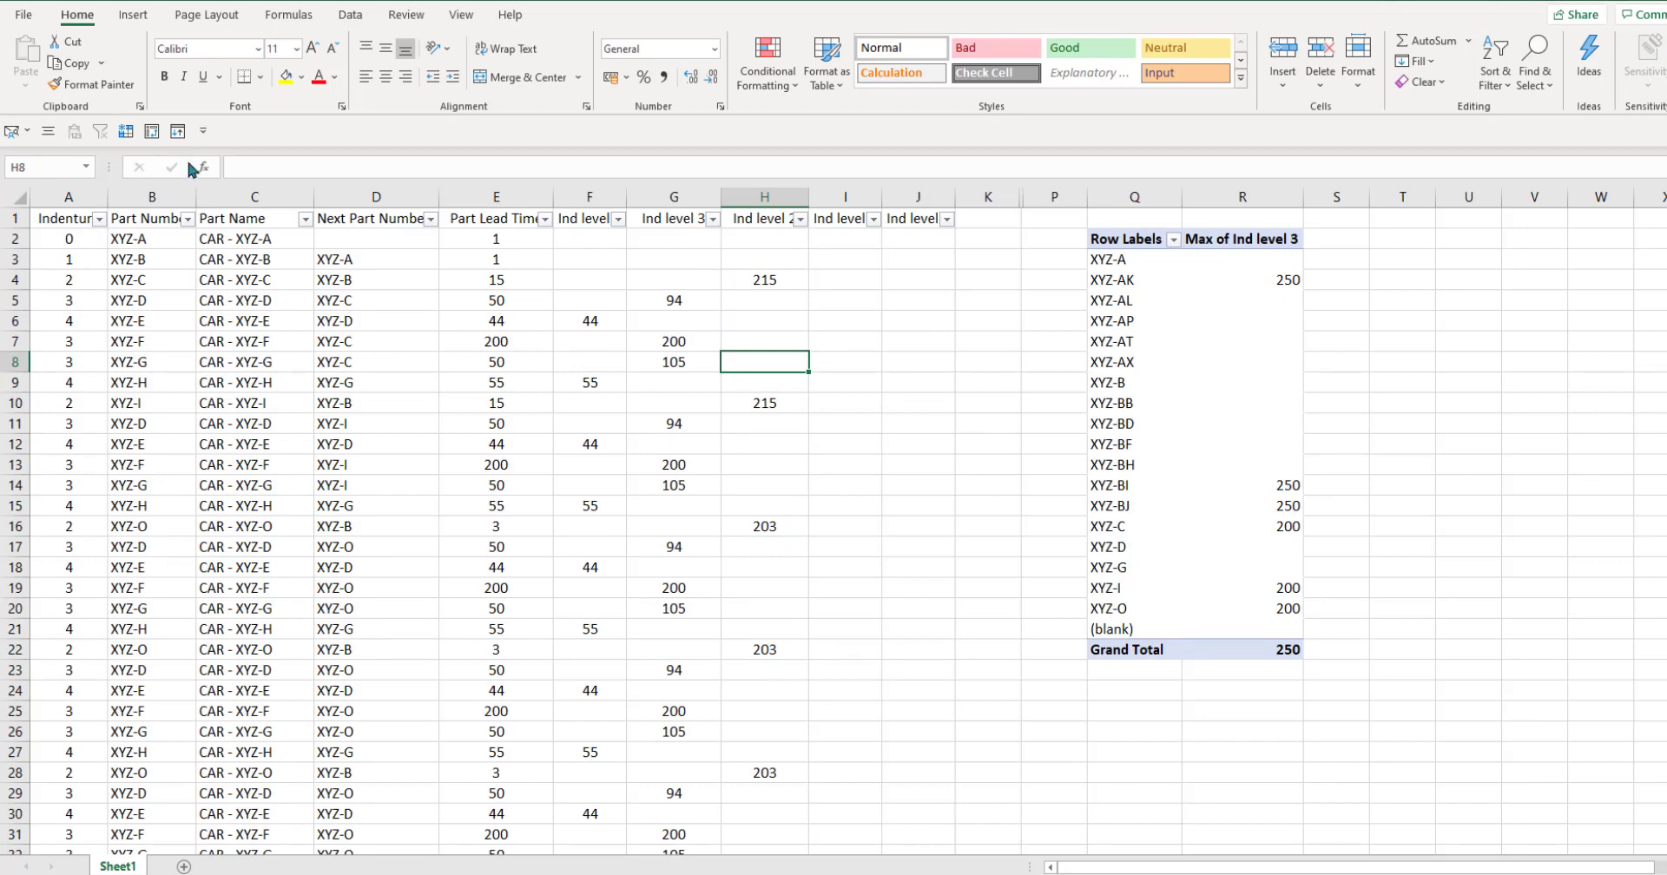
Copy the Max of Ind level 3 PivotTable from columns Q:R into columns T:U
drag(1150, 201, 1250, 201)
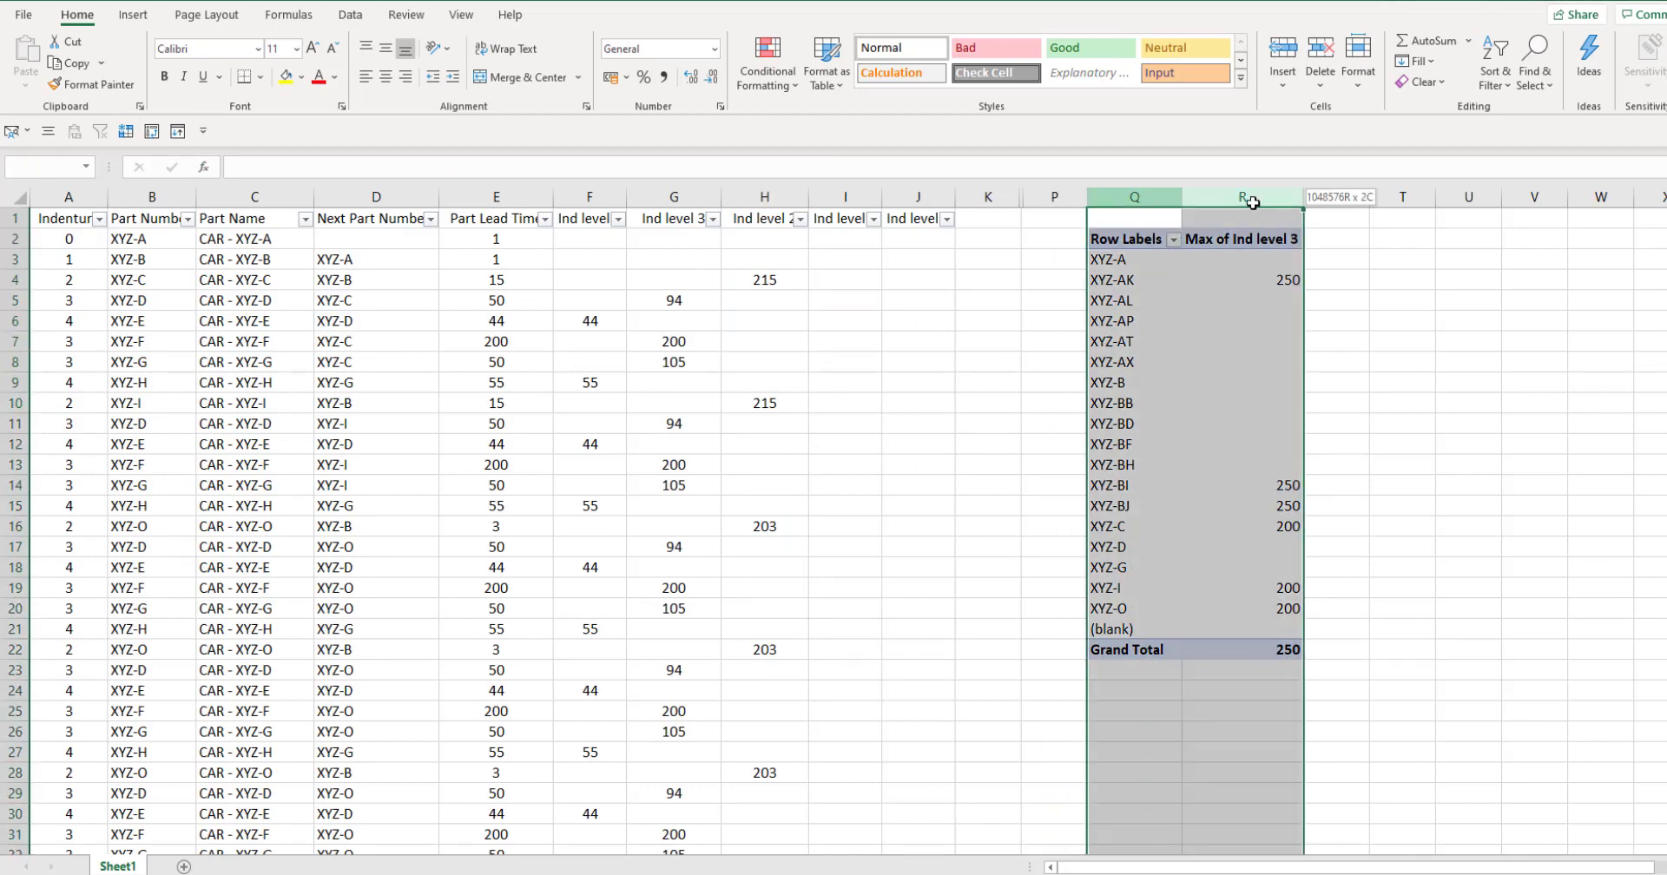
key(ctrl+c)
click(1384, 198)
key(ctrl+v)
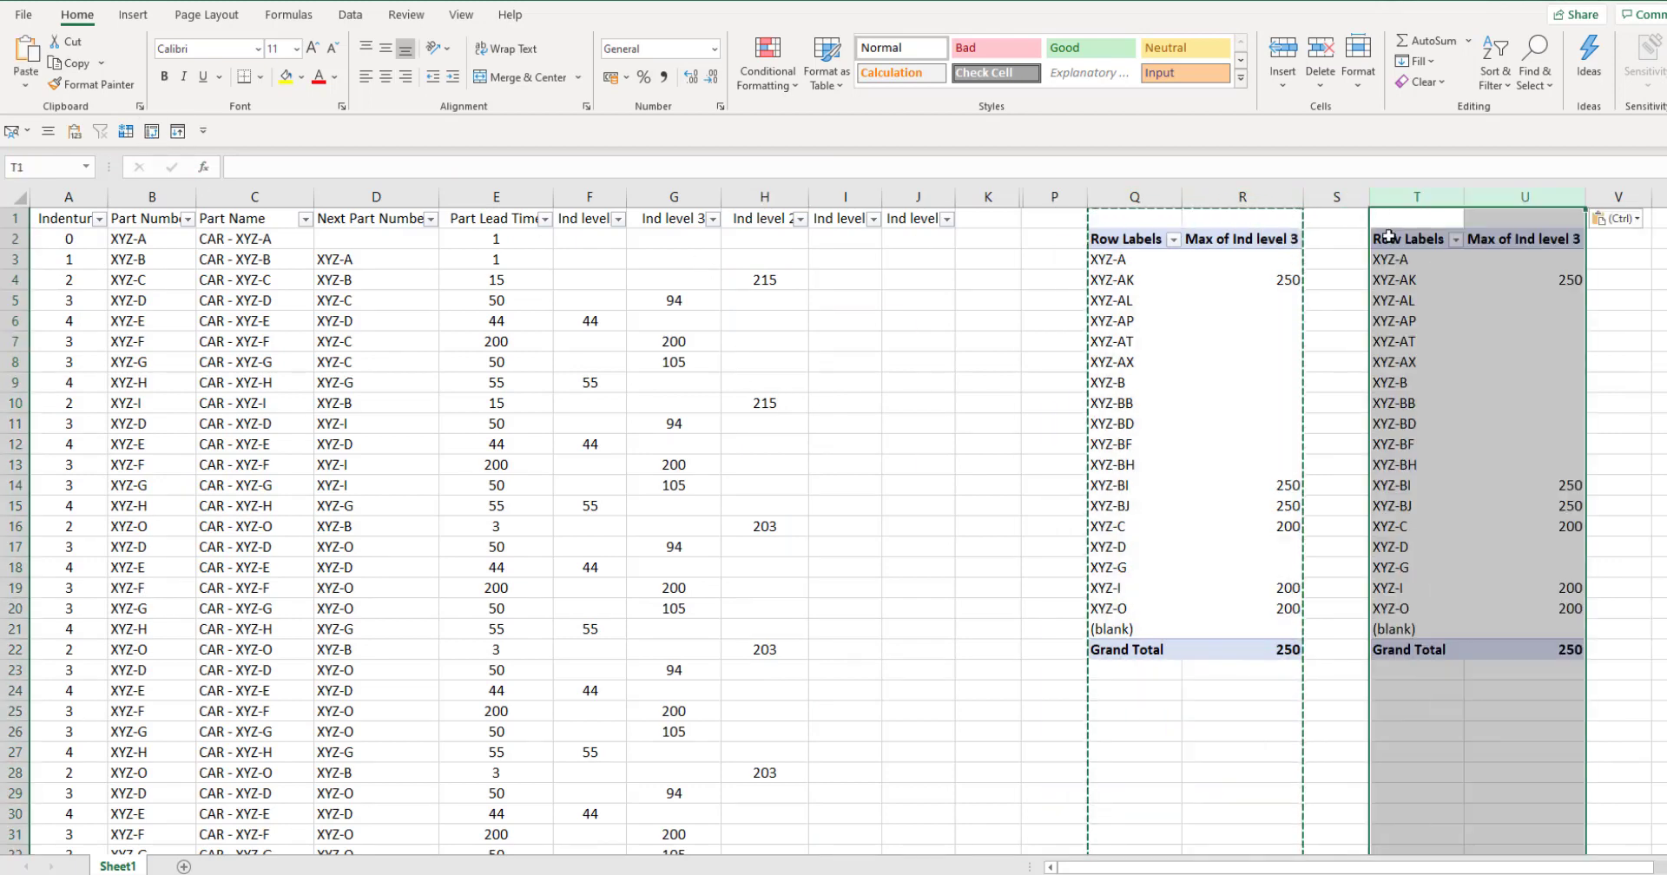
In the copied PivotTable, remove Ind level 3 and add Ind level 2 as the values field
click(1426, 355)
drag(1288, 869, 1356, 871)
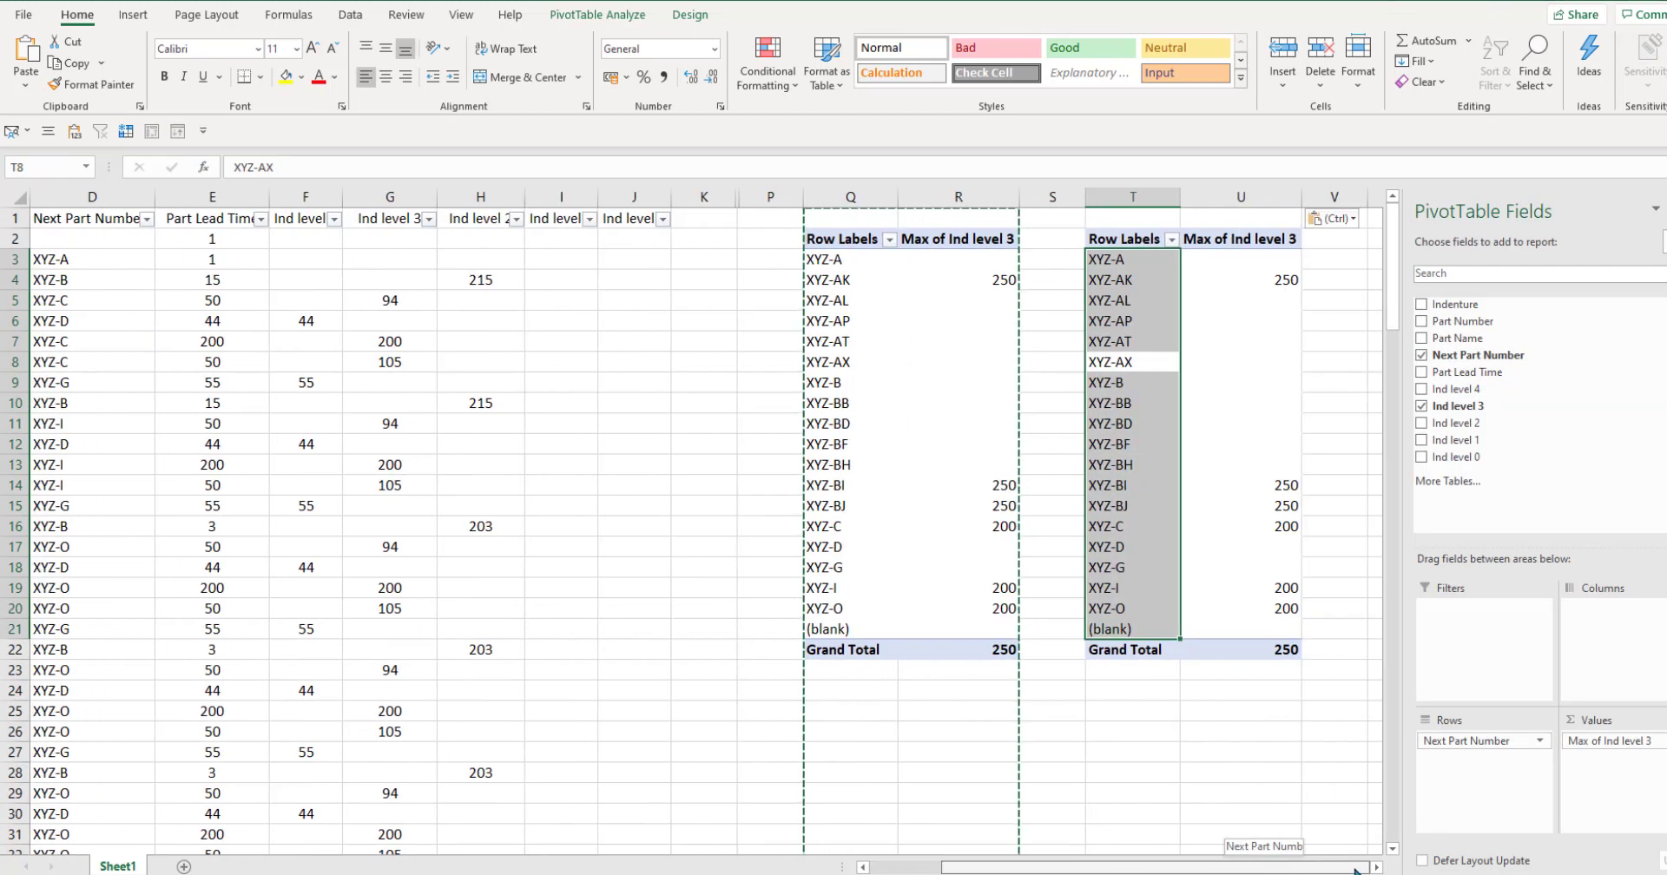
click(1421, 406)
click(1421, 423)
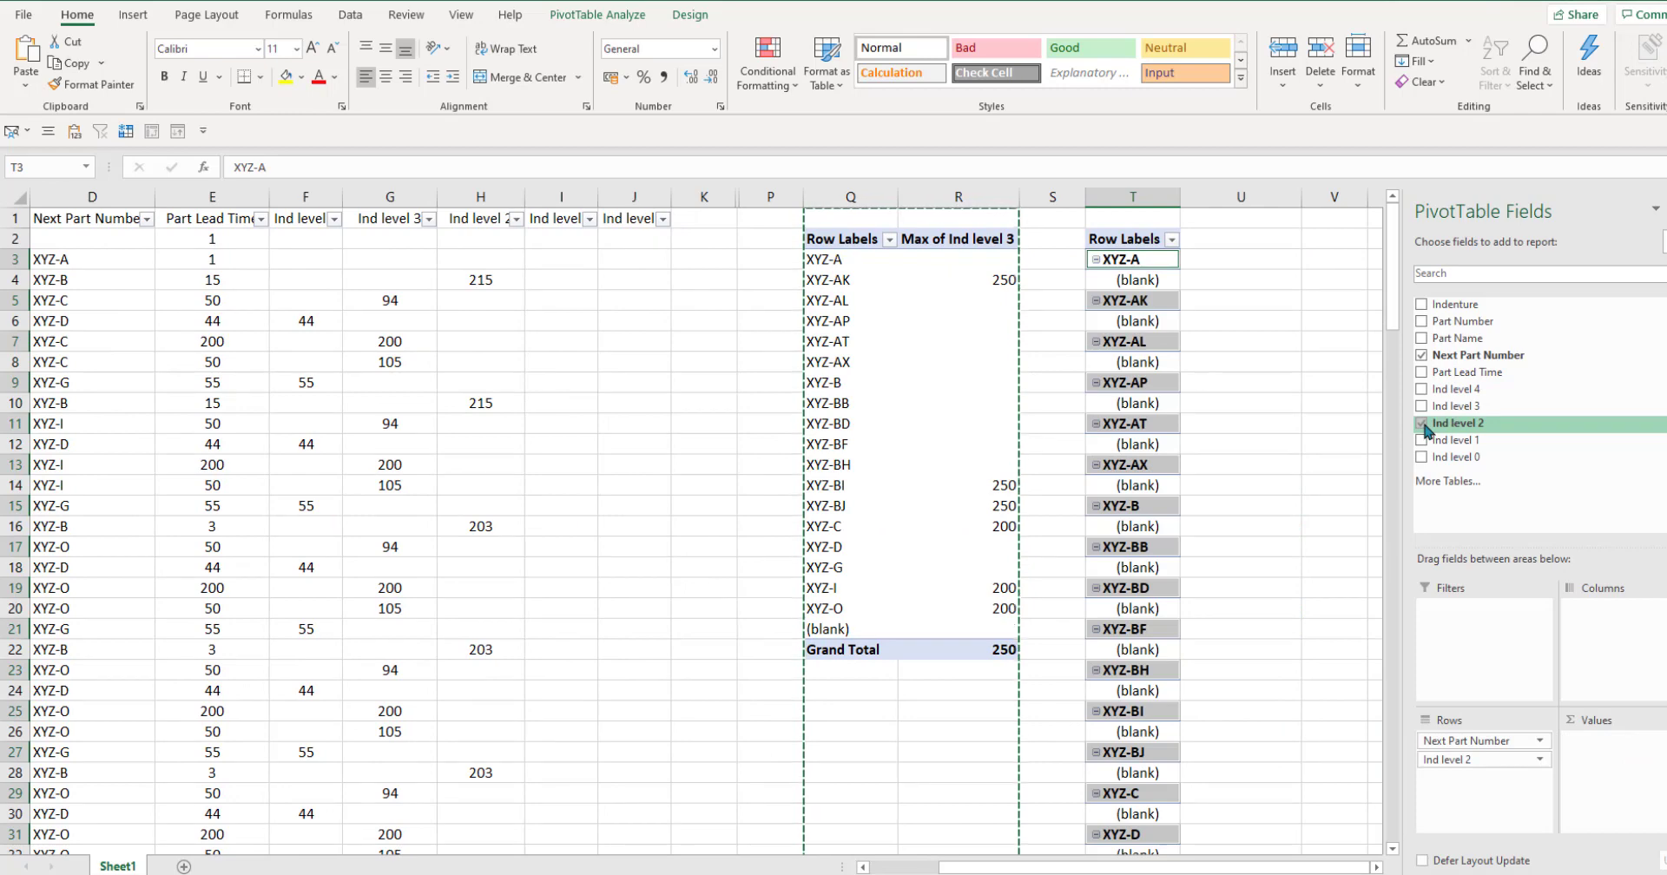
drag(1481, 760, 1612, 763)
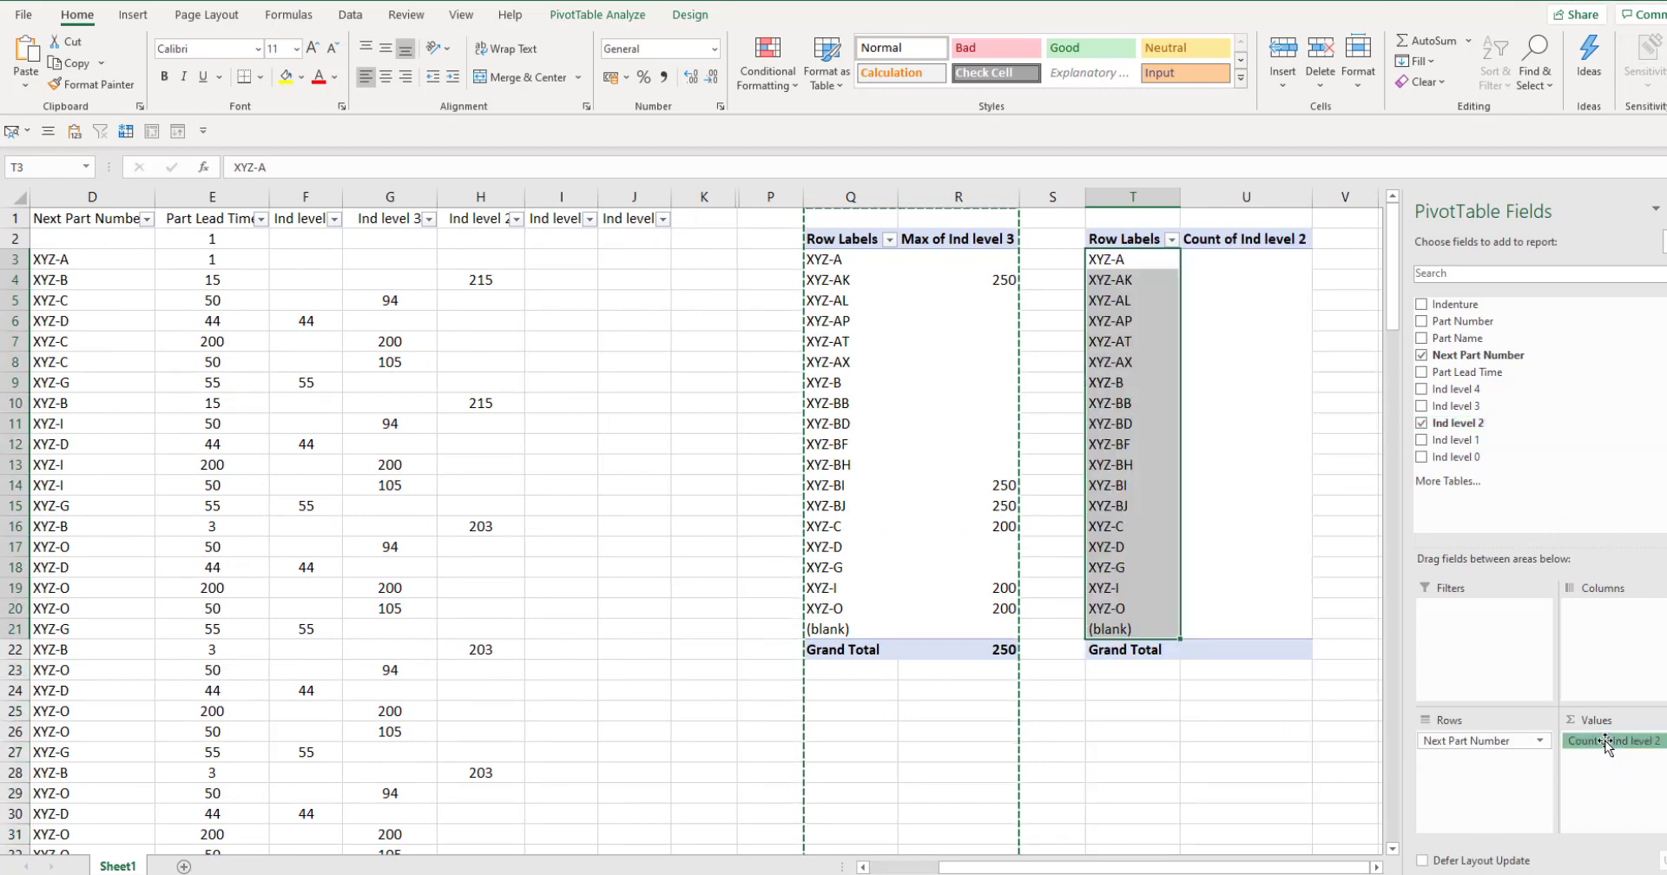
Summarize the Ind level 2 values by Max in the copied PivotTable and refresh its data
click(1606, 743)
click(1510, 720)
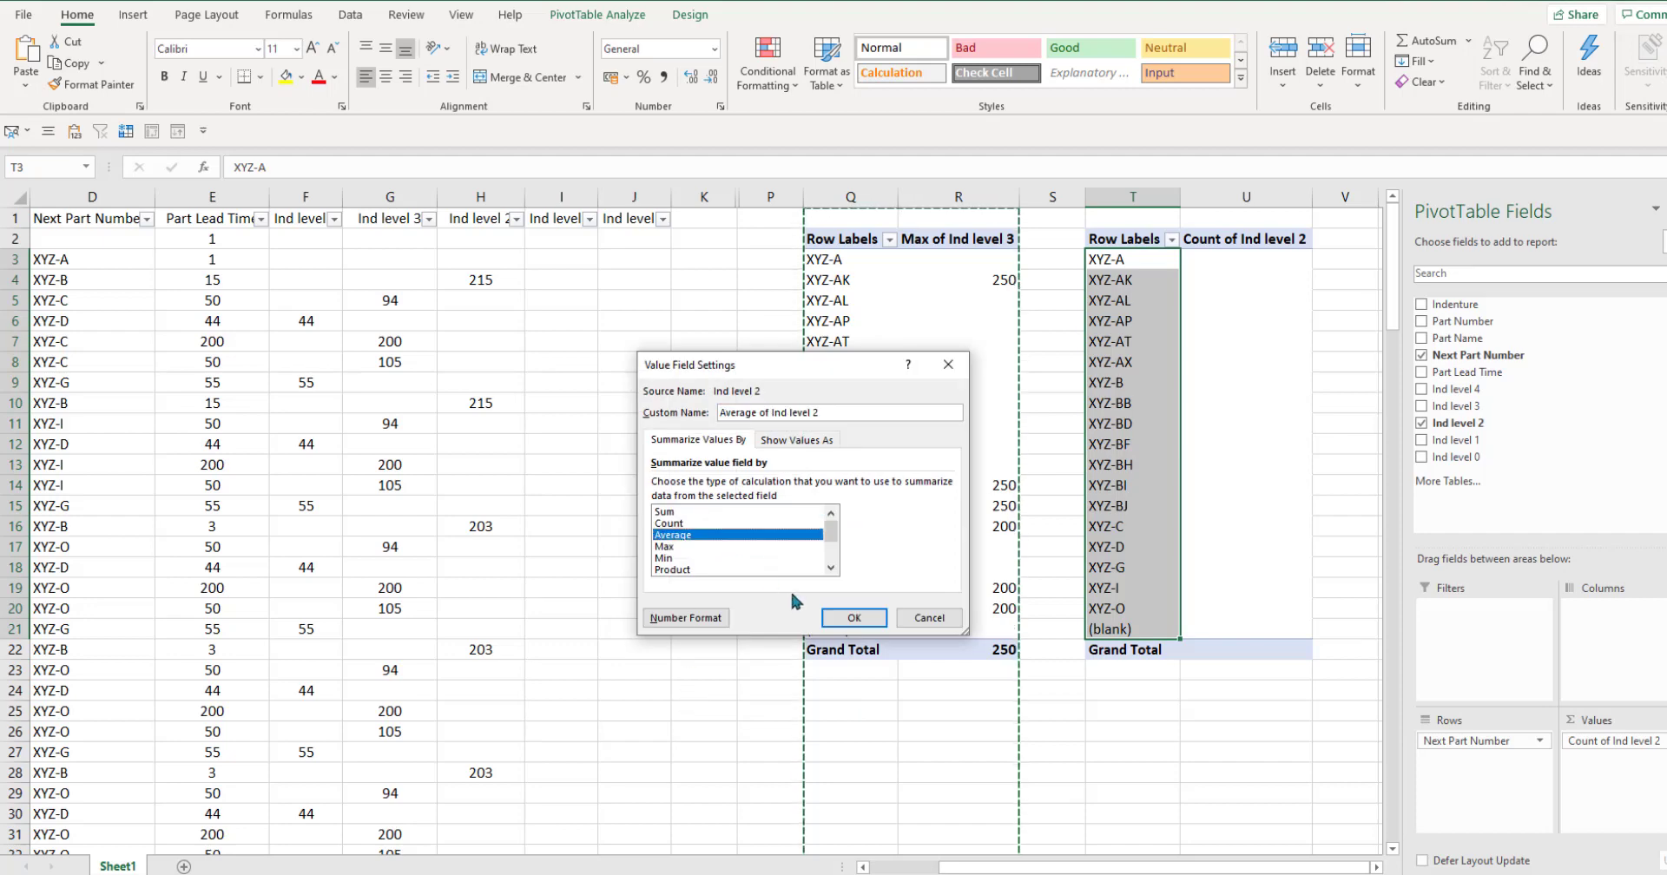
click(673, 546)
click(854, 617)
click(1239, 420)
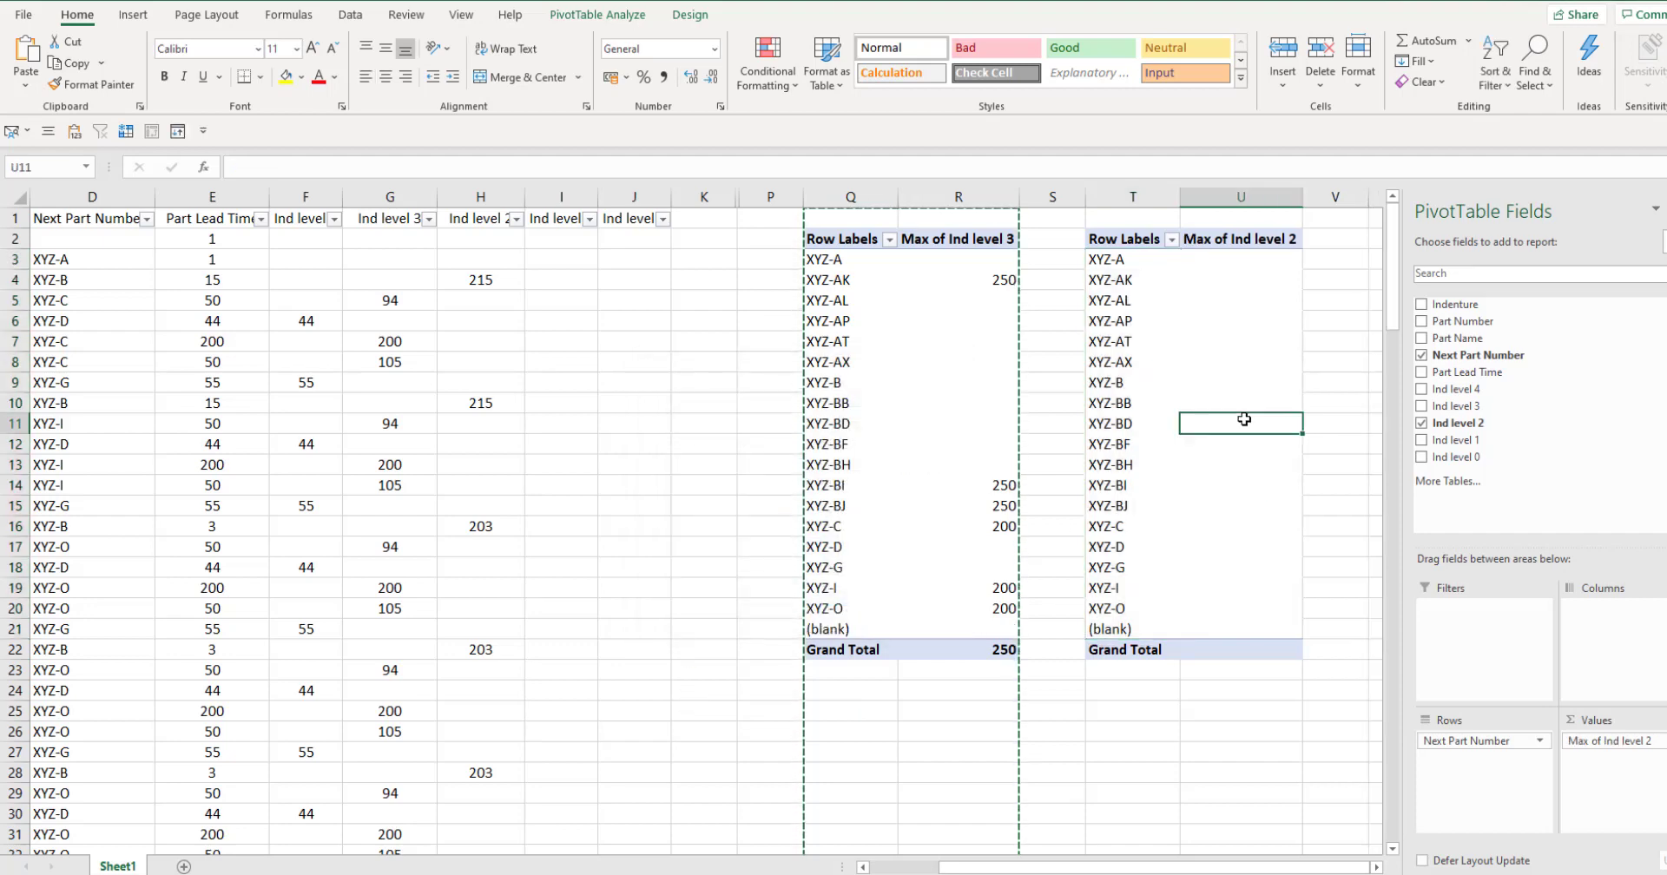
click(1164, 380)
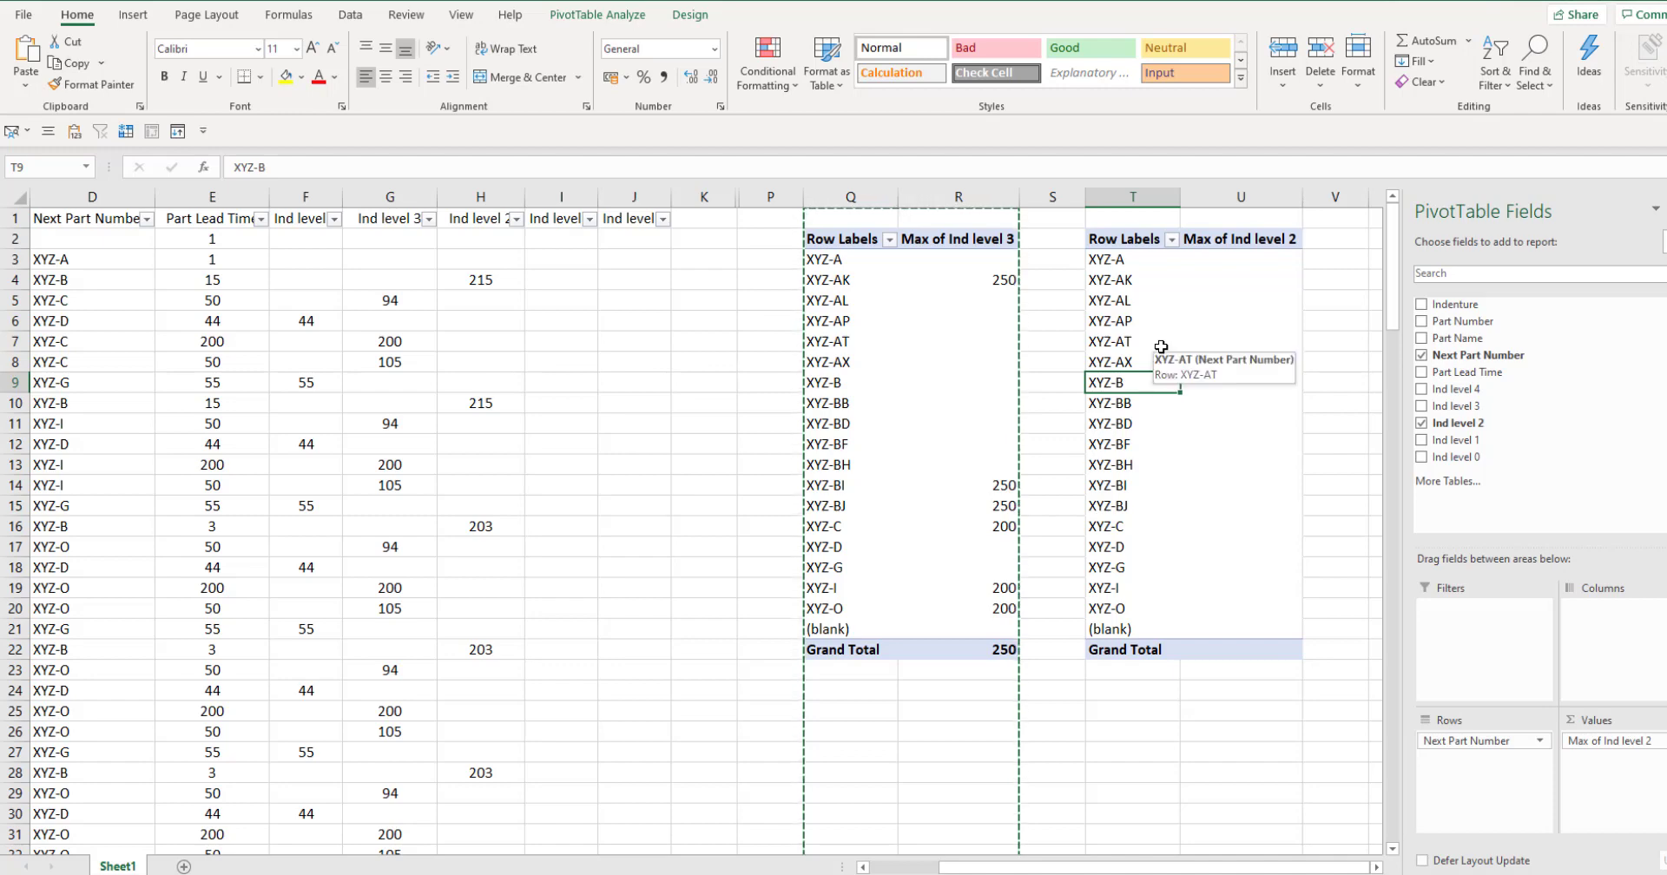
right_click(1149, 320)
click(1193, 383)
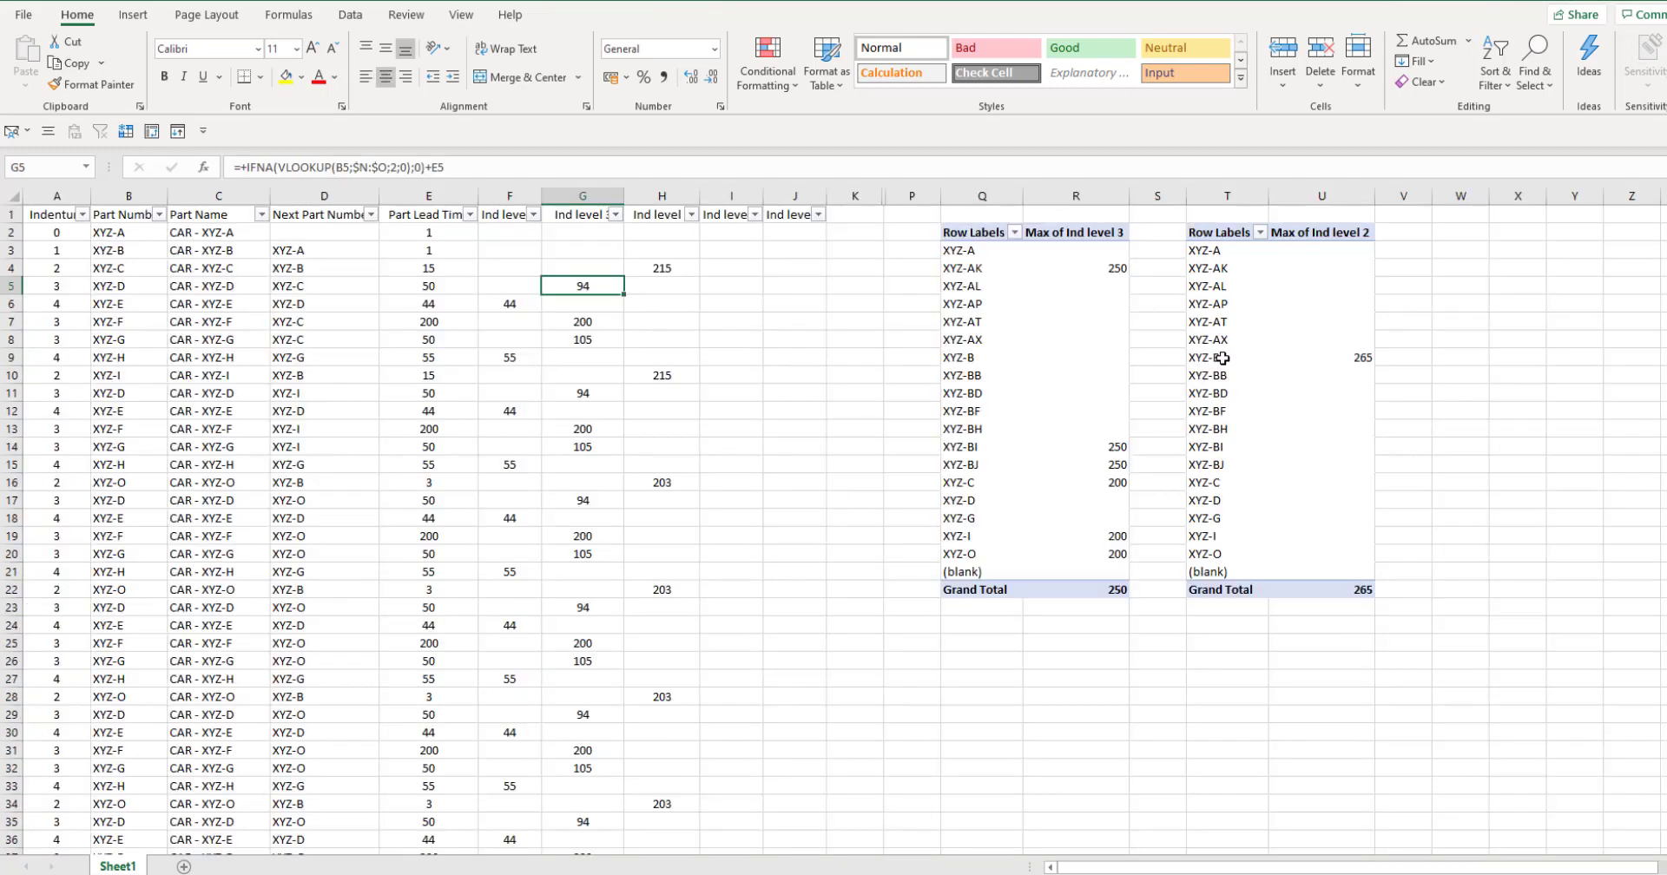
Filter out the blanks in the Ind level 2 column, check the Next Part Number of the remaining rows, and clear the filter
click(1227, 357)
click(681, 283)
click(692, 214)
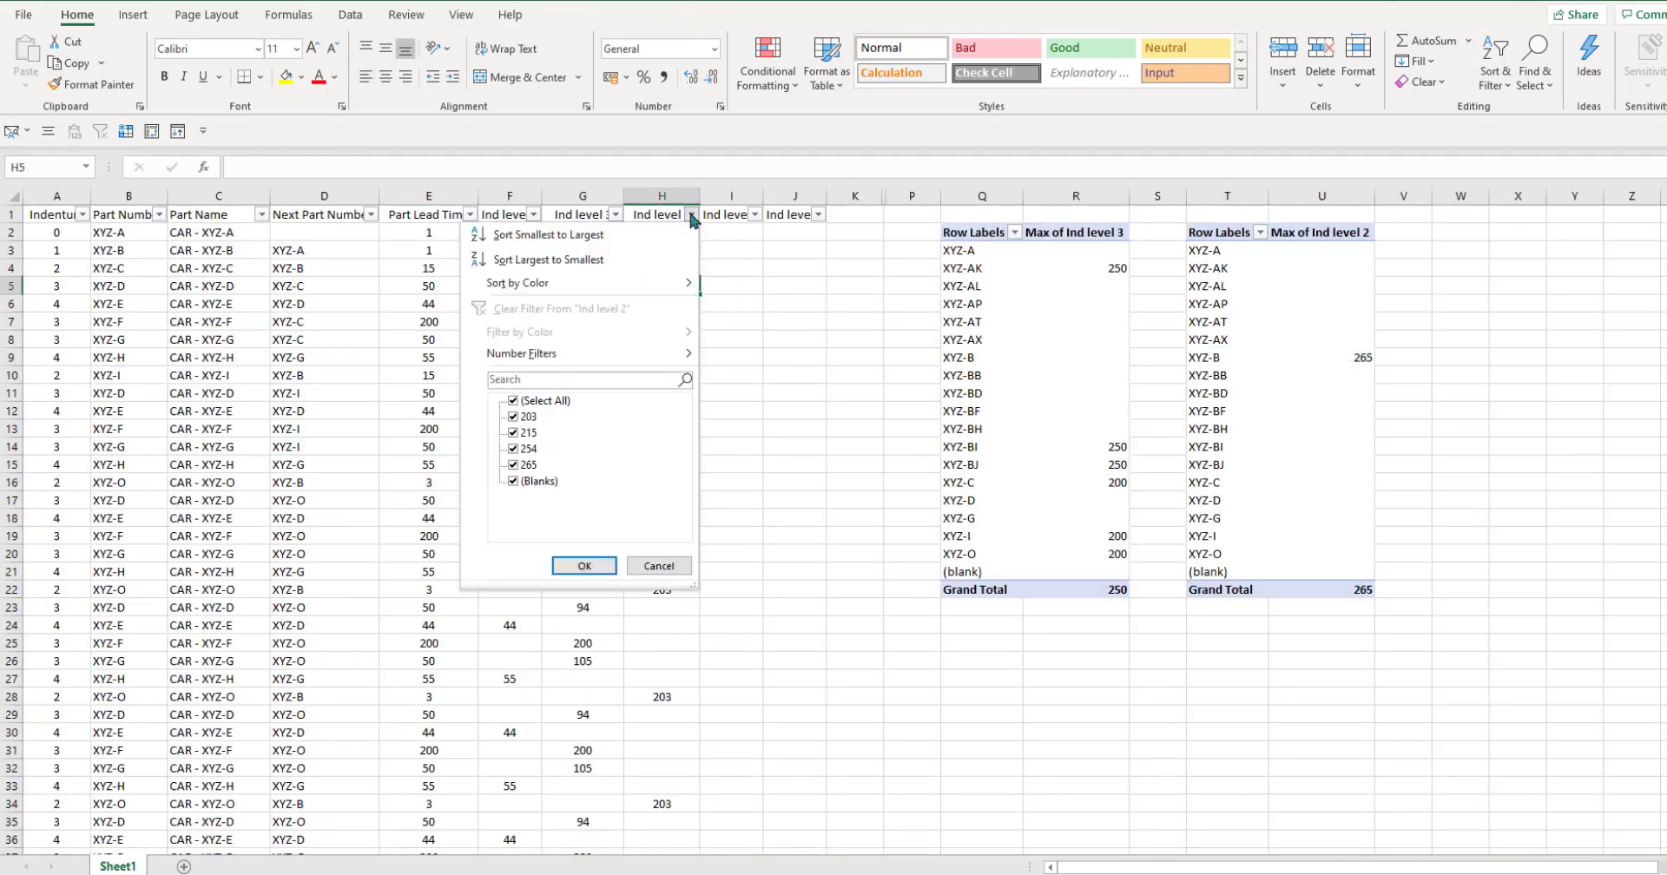
click(540, 481)
click(584, 565)
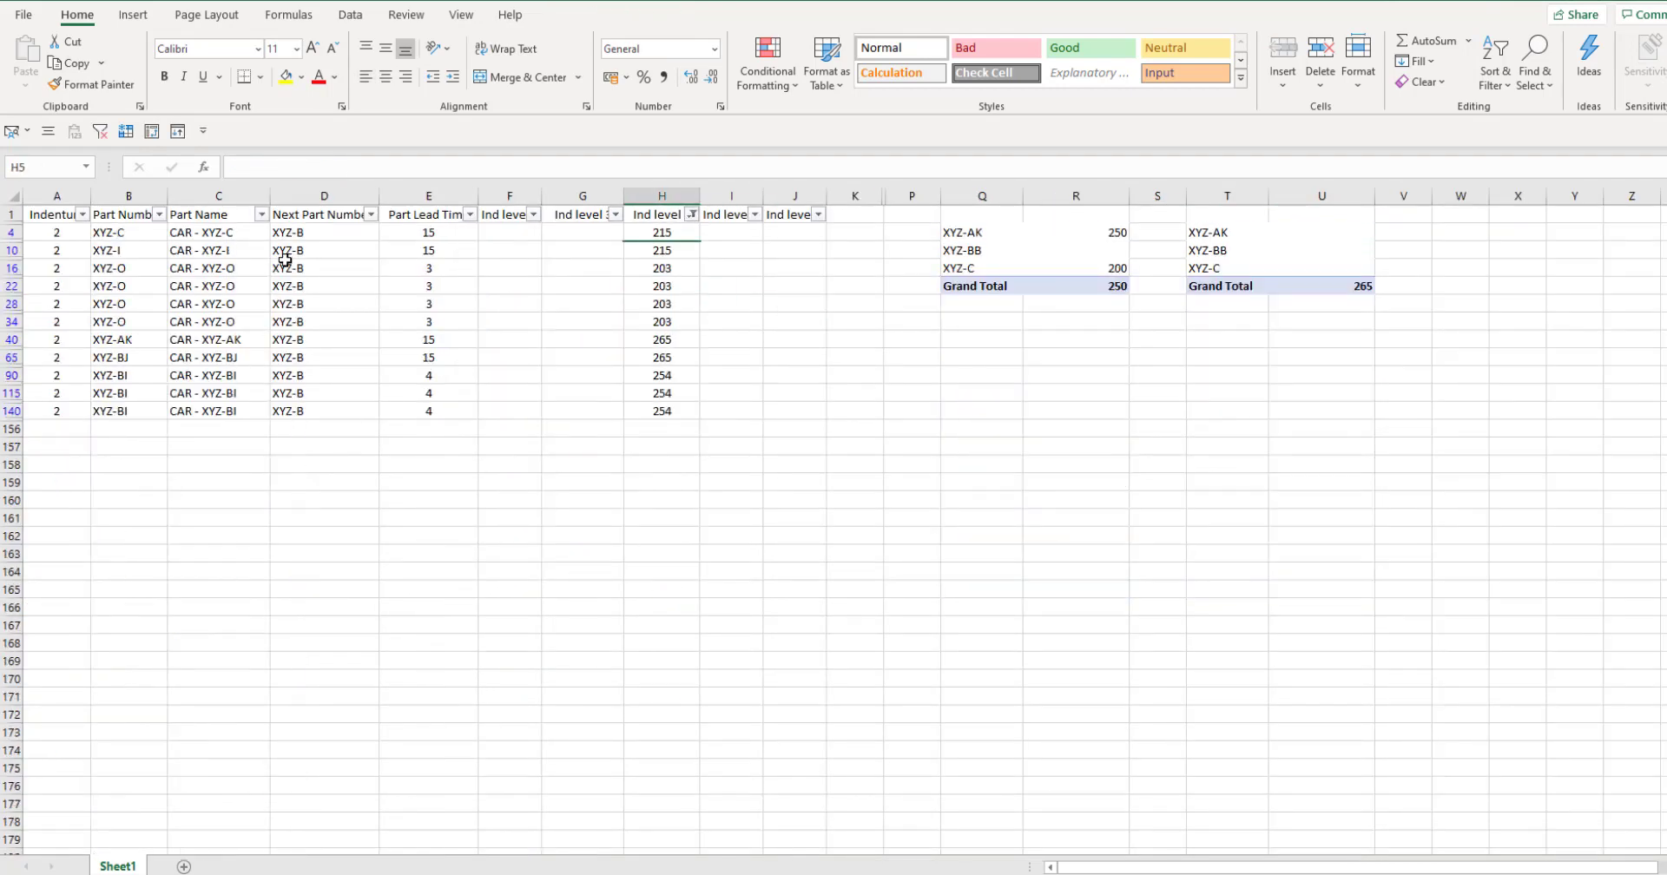
drag(289, 231, 312, 409)
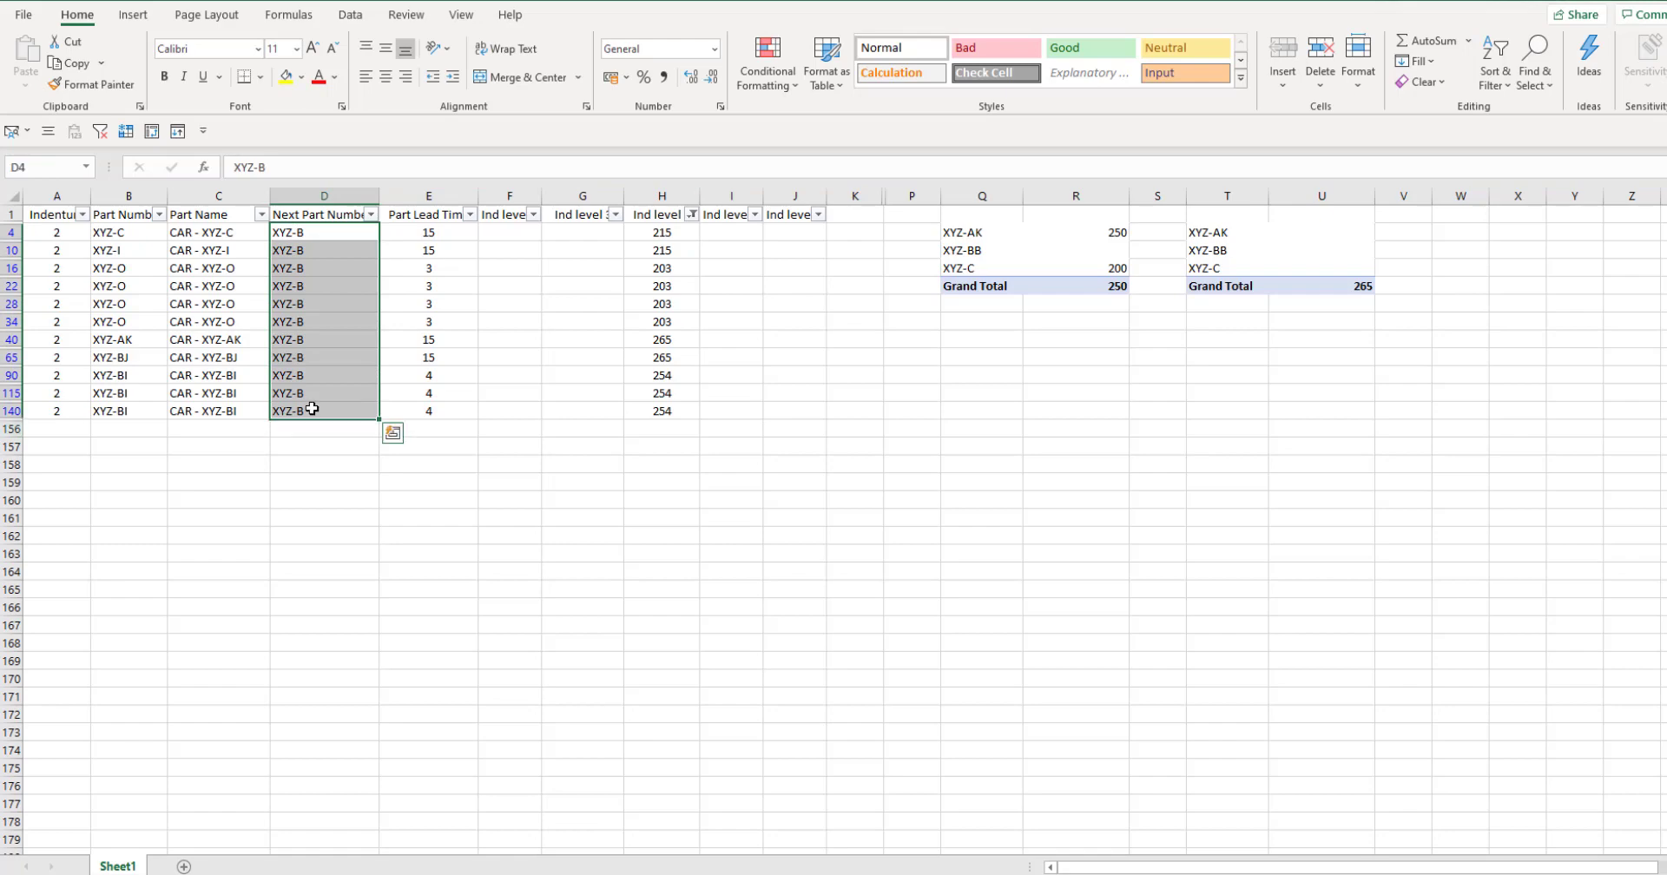
click(100, 132)
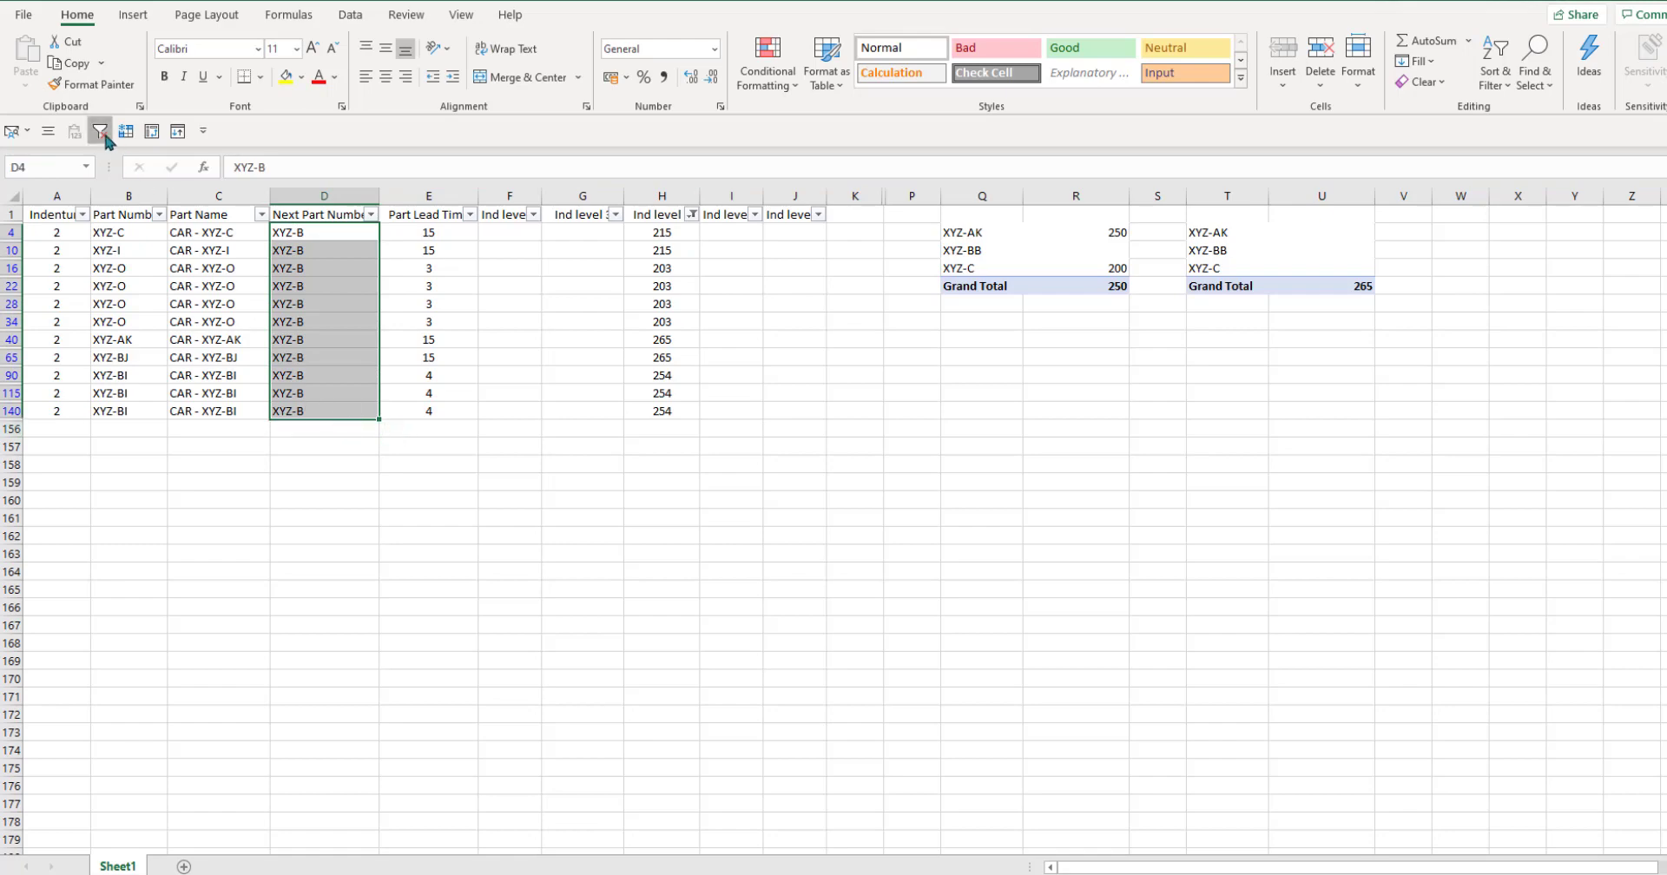
click(584, 411)
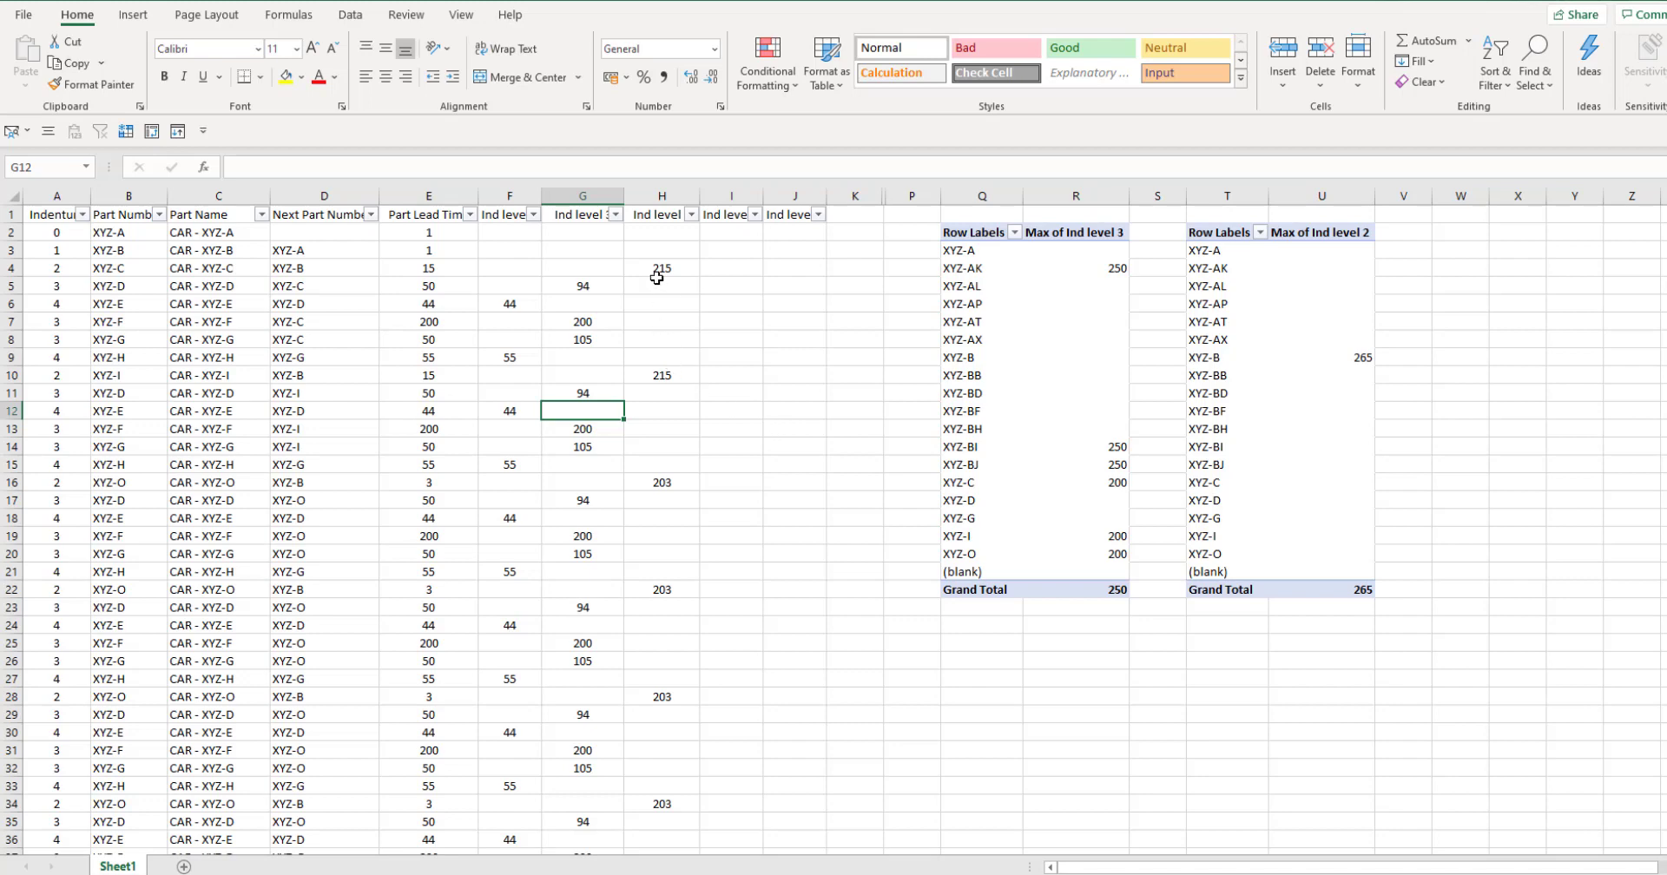
Widen the Ind level 1 column and begin an IFNA(VLOOKUP( formula in I3 with B3 as the lookup value
click(656, 272)
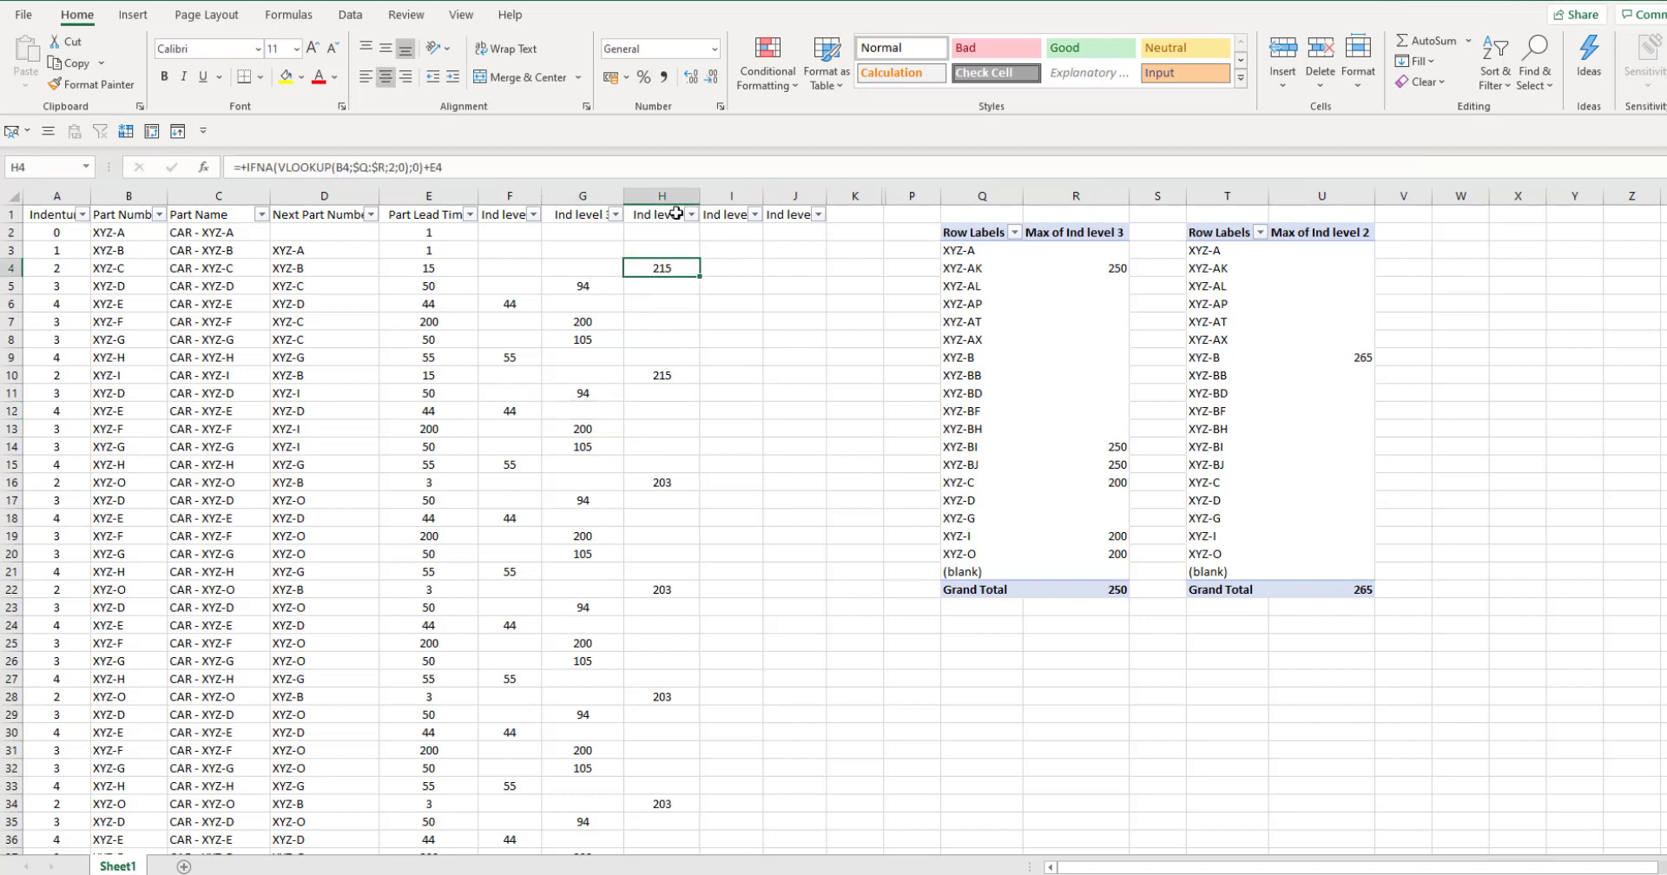
click(736, 255)
drag(759, 195, 791, 196)
text(+)
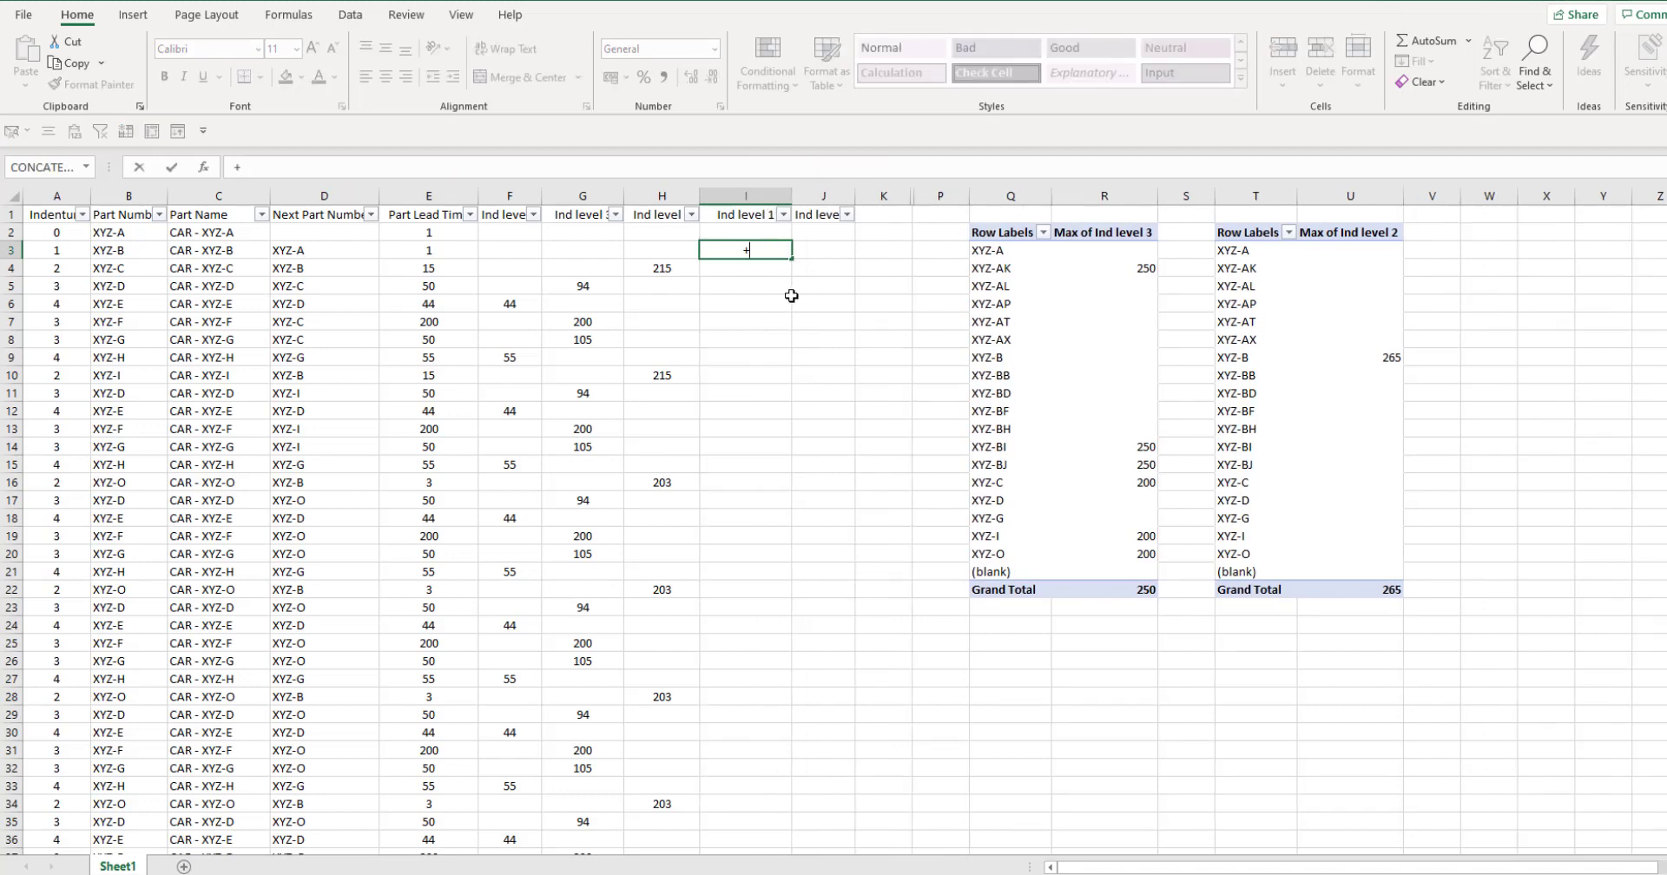
text(IFNA(VLOOKUP()
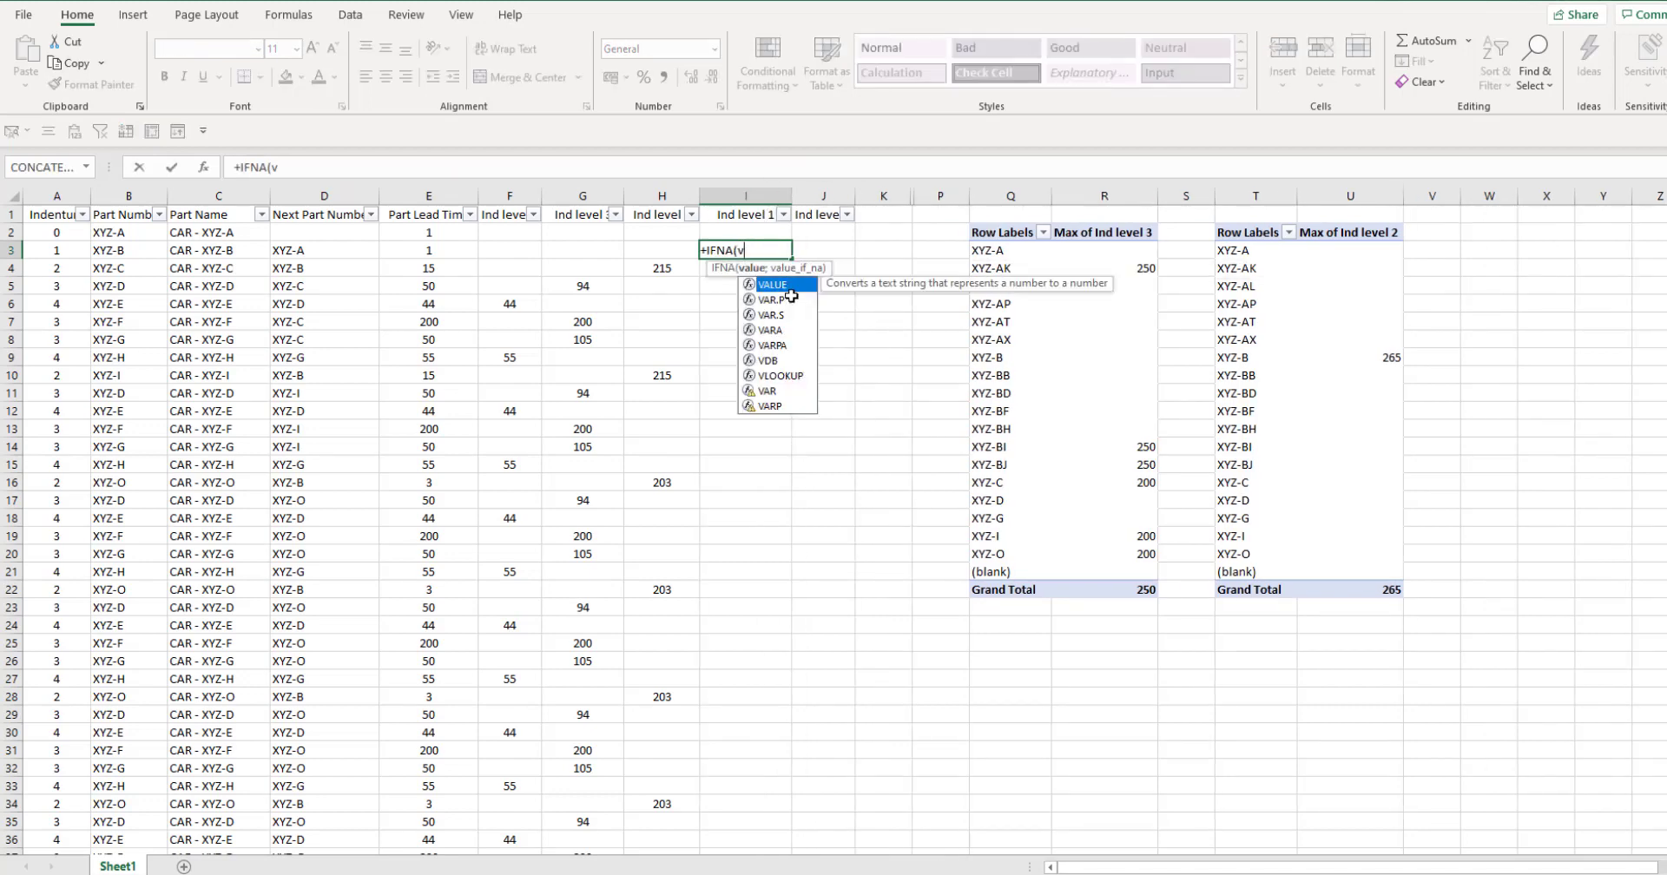
key(Left)
key(Left)
key(Left)
key(Left)
key(Left)
key(Left)
key(Left)
key(Left)
key(Right)
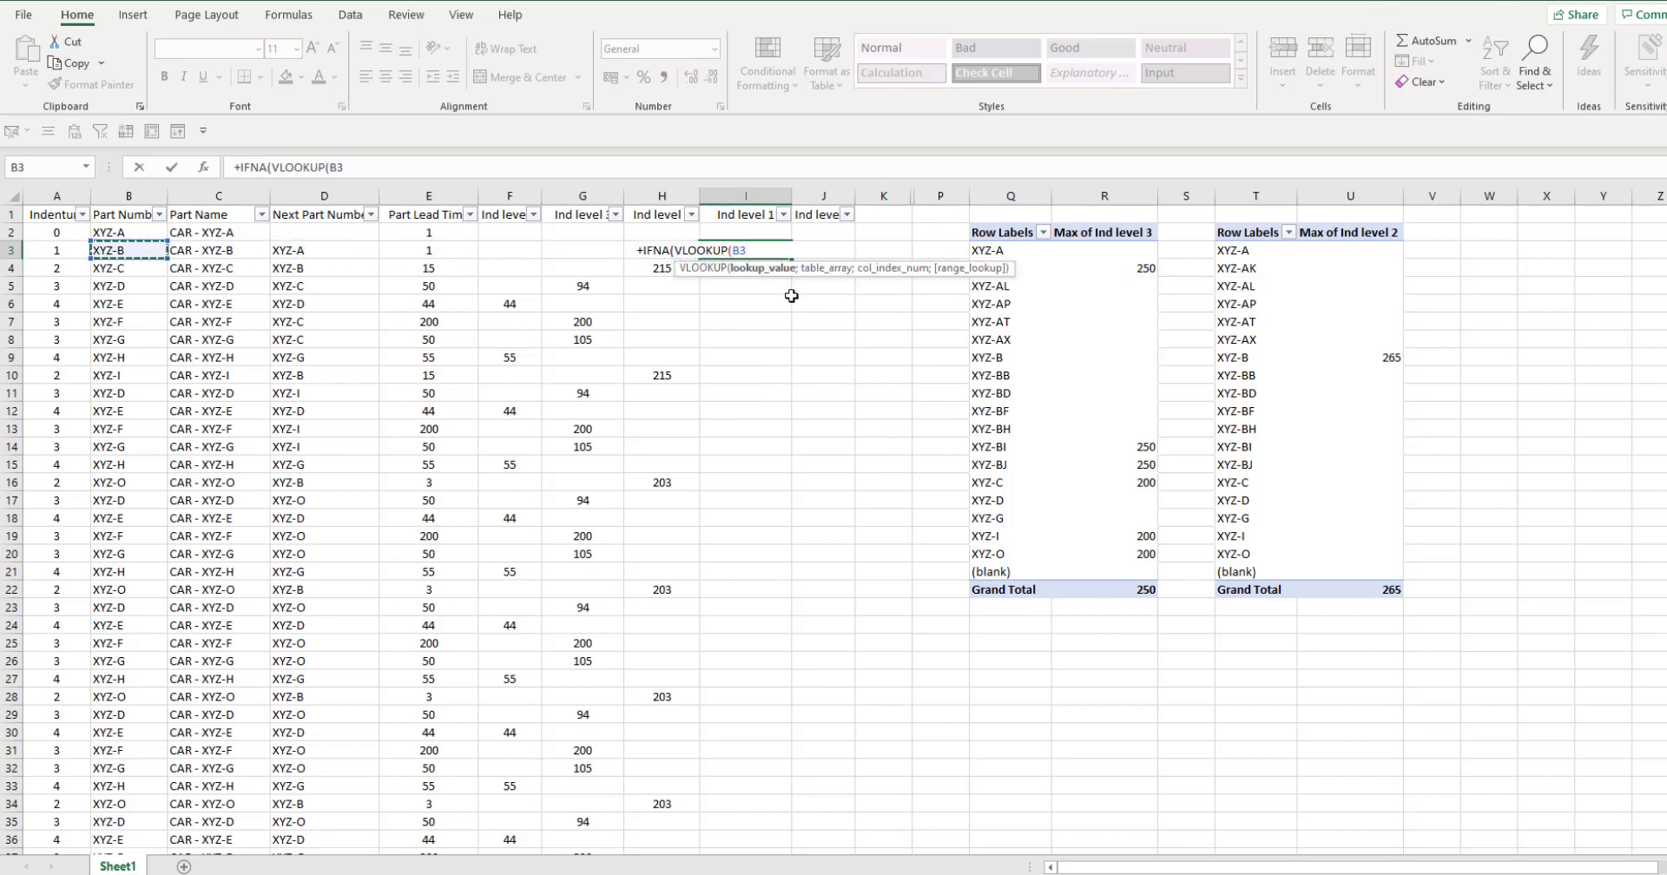
text(;)
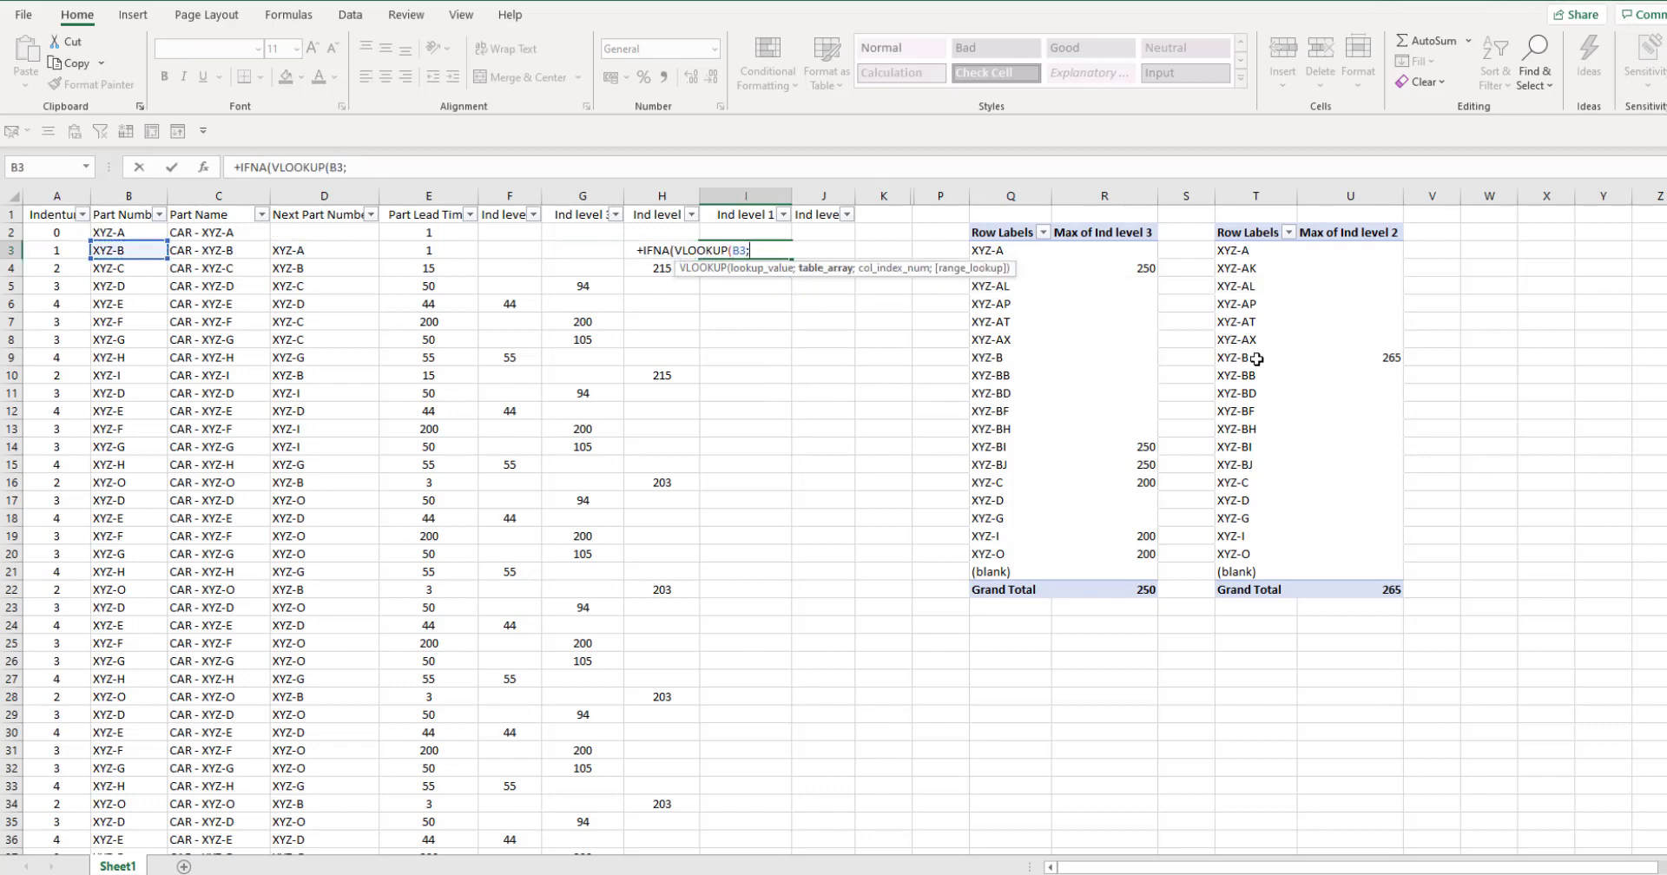
Complete I3 as =+IFNA(VLOOKUP(B3;$T:$U;2;0);0)+E3
drag(1285, 195, 1326, 195)
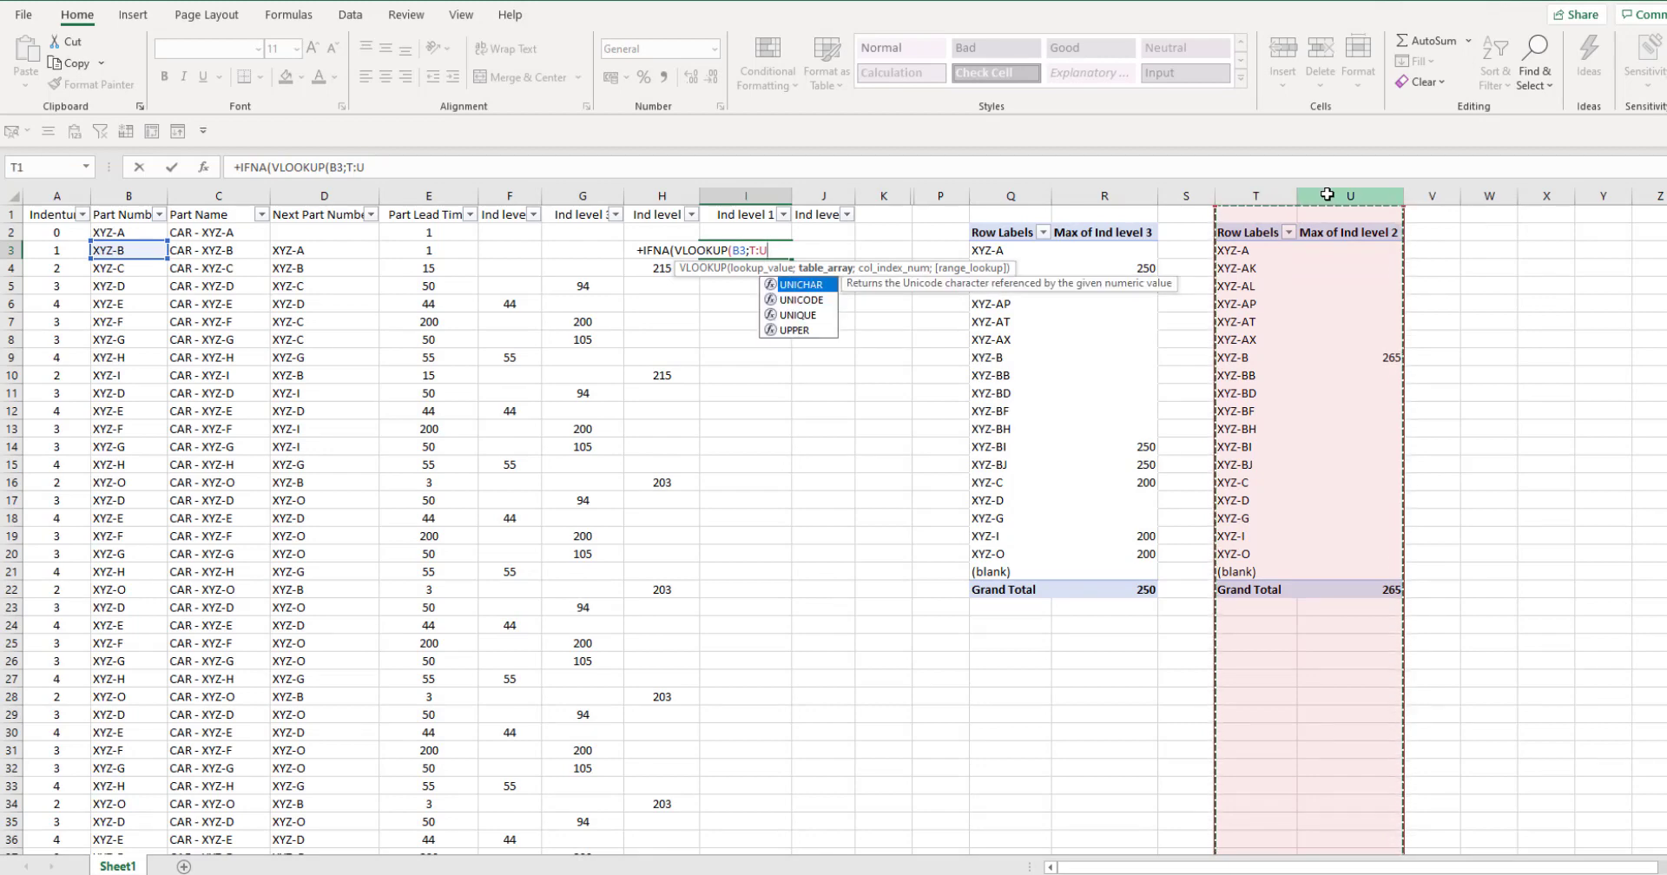
key(F4)
text(;2;)
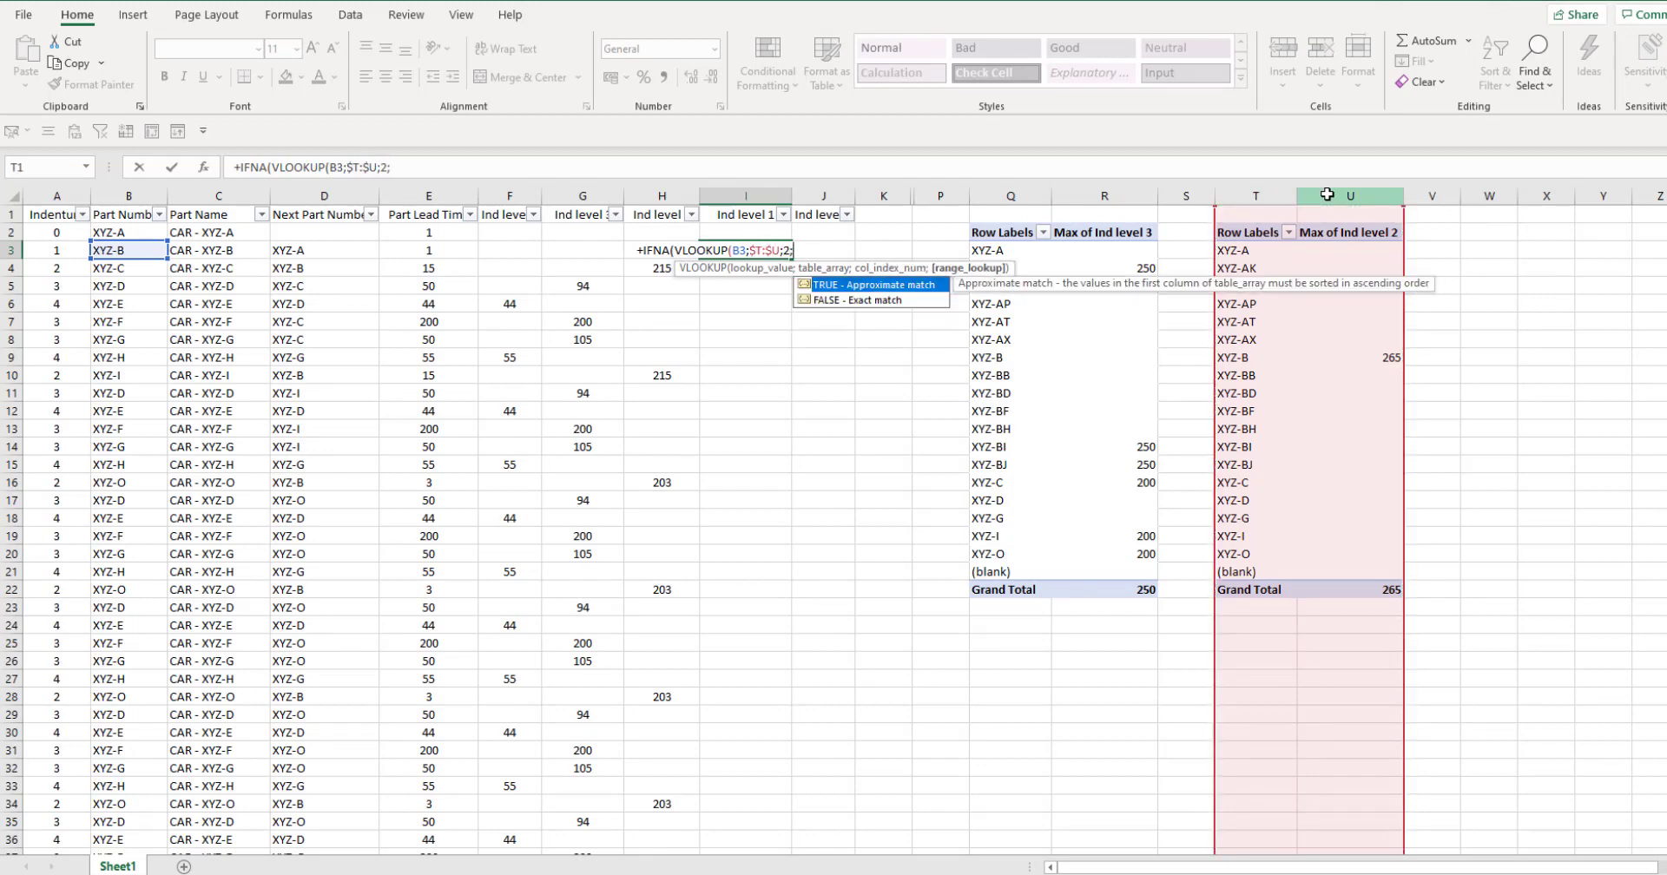
text(0);0)
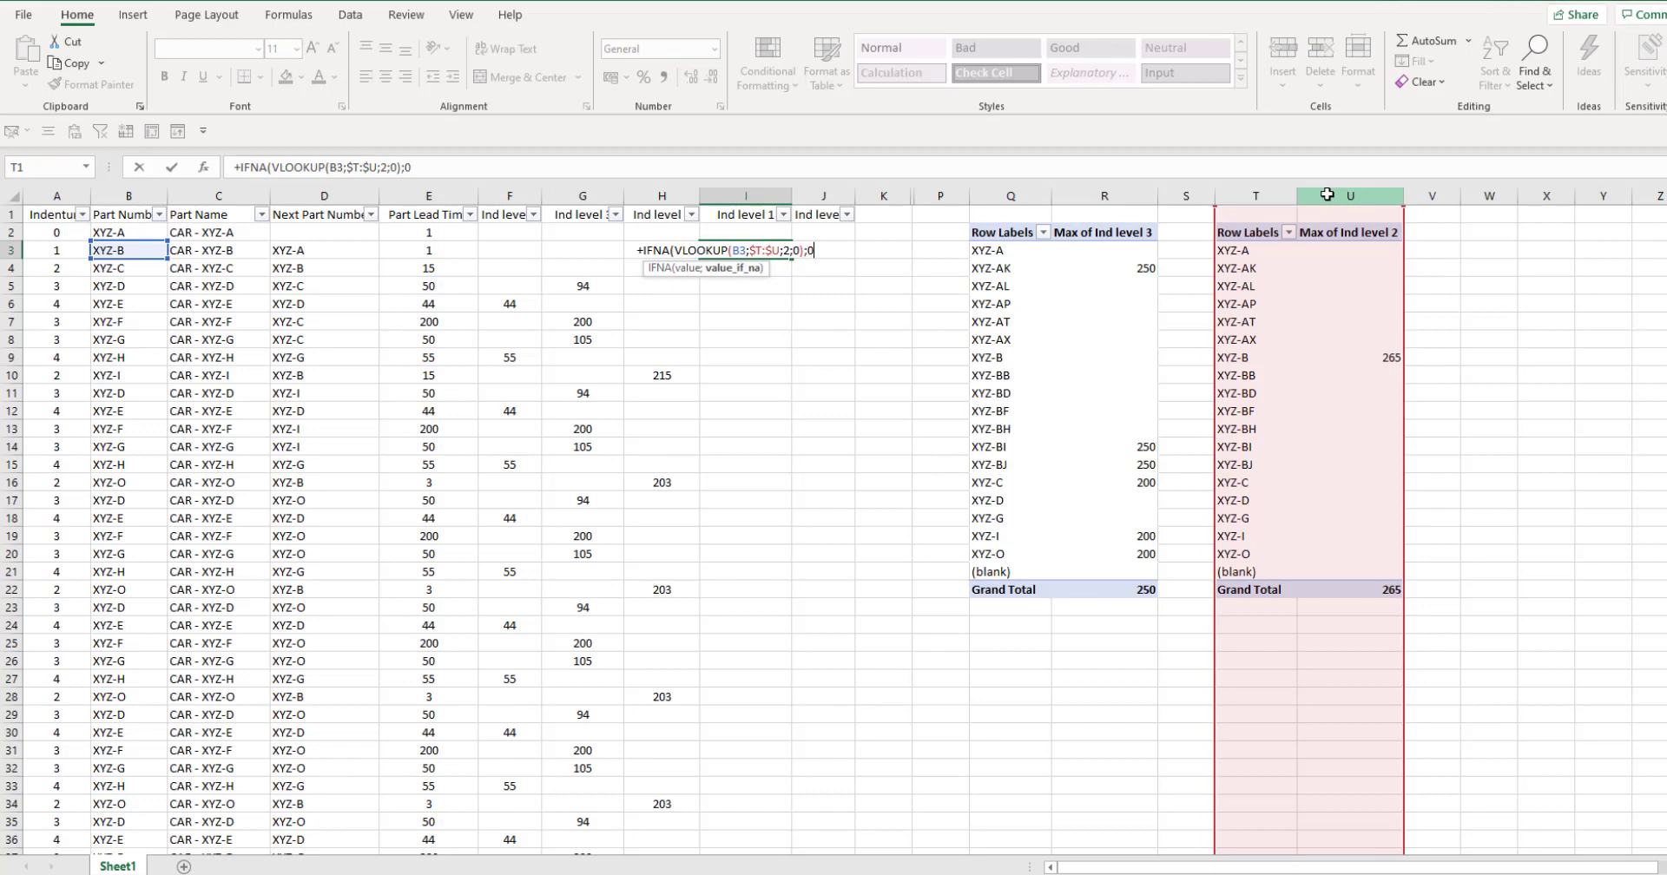
text()+)
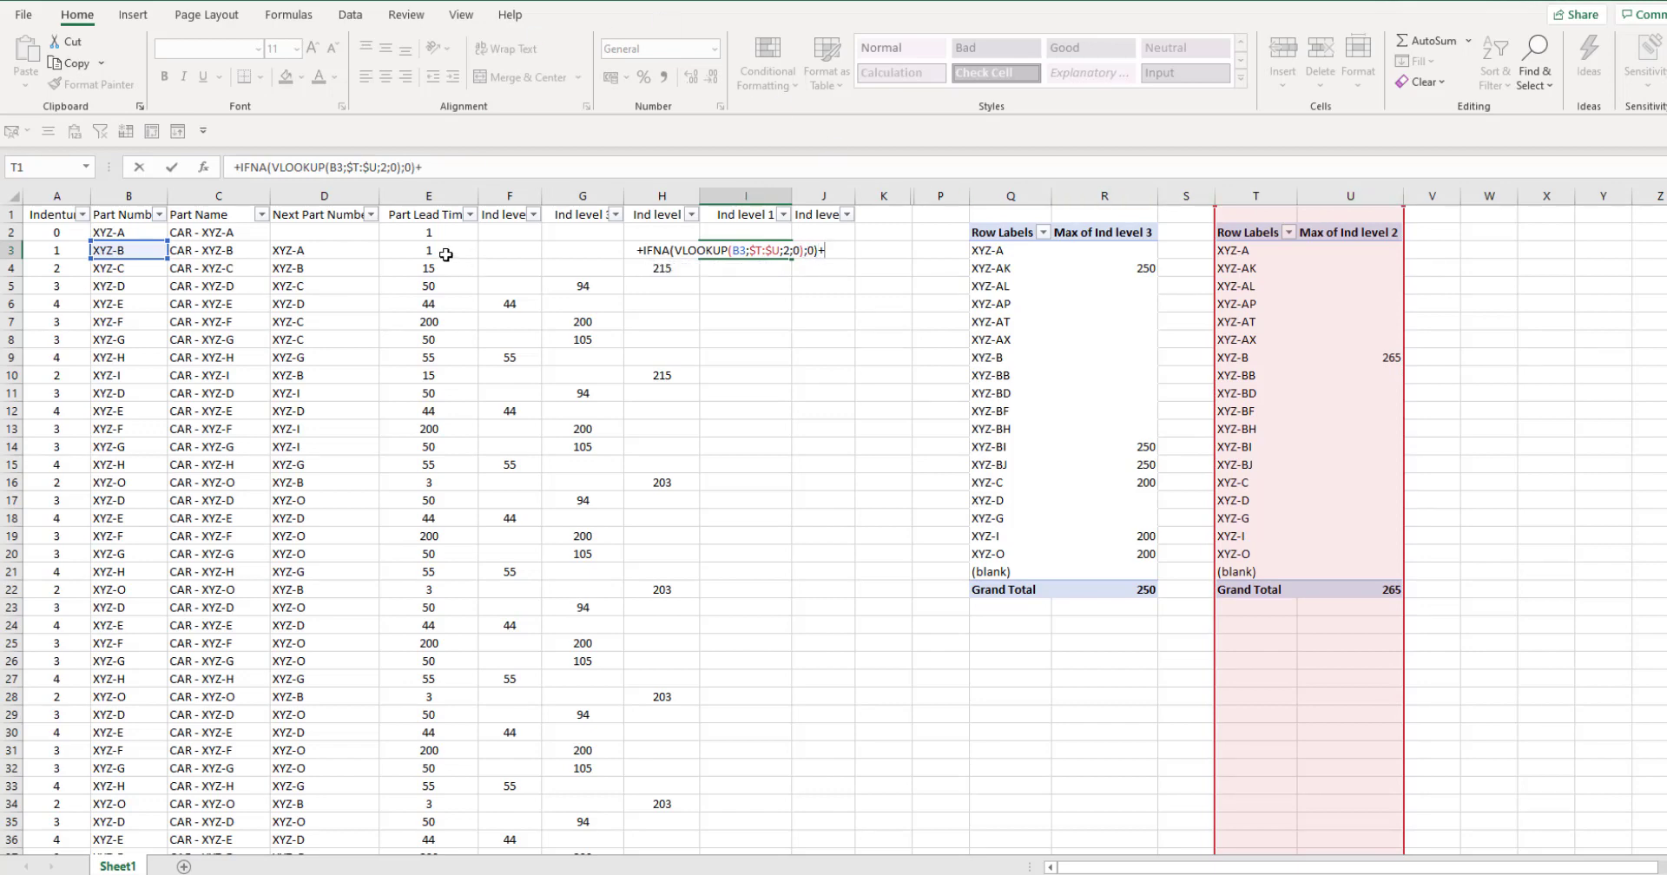
click(445, 254)
key(Return)
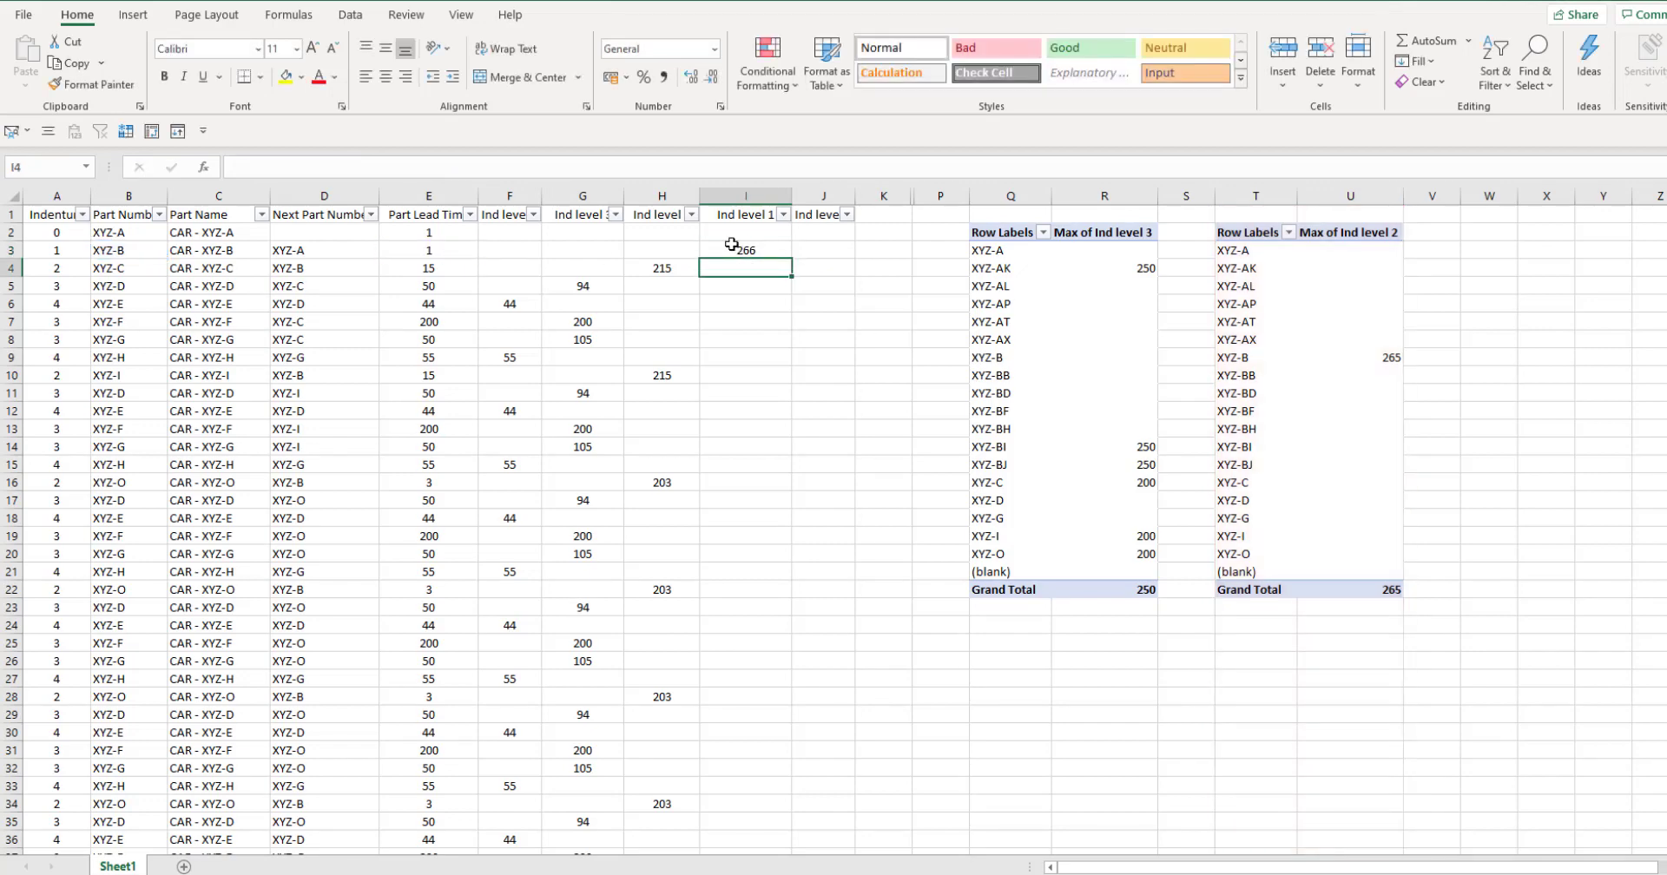
Filter the Indenture column to level 1 to check which rows need the Ind level 1 formula, and clear the filter
click(82, 215)
click(55, 400)
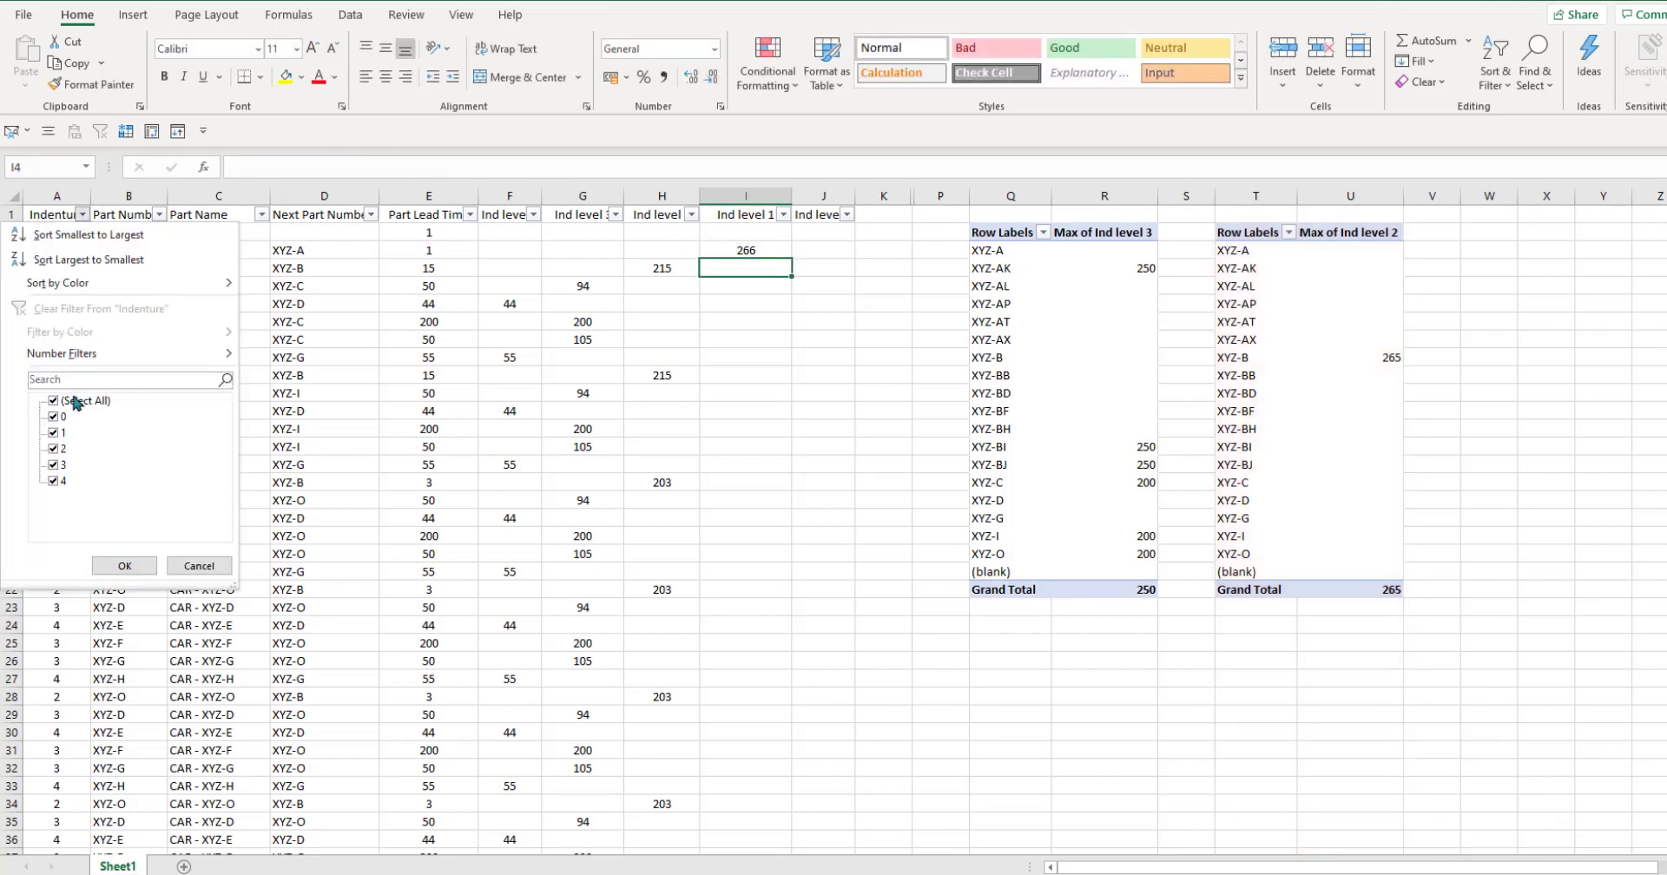
click(54, 433)
click(124, 566)
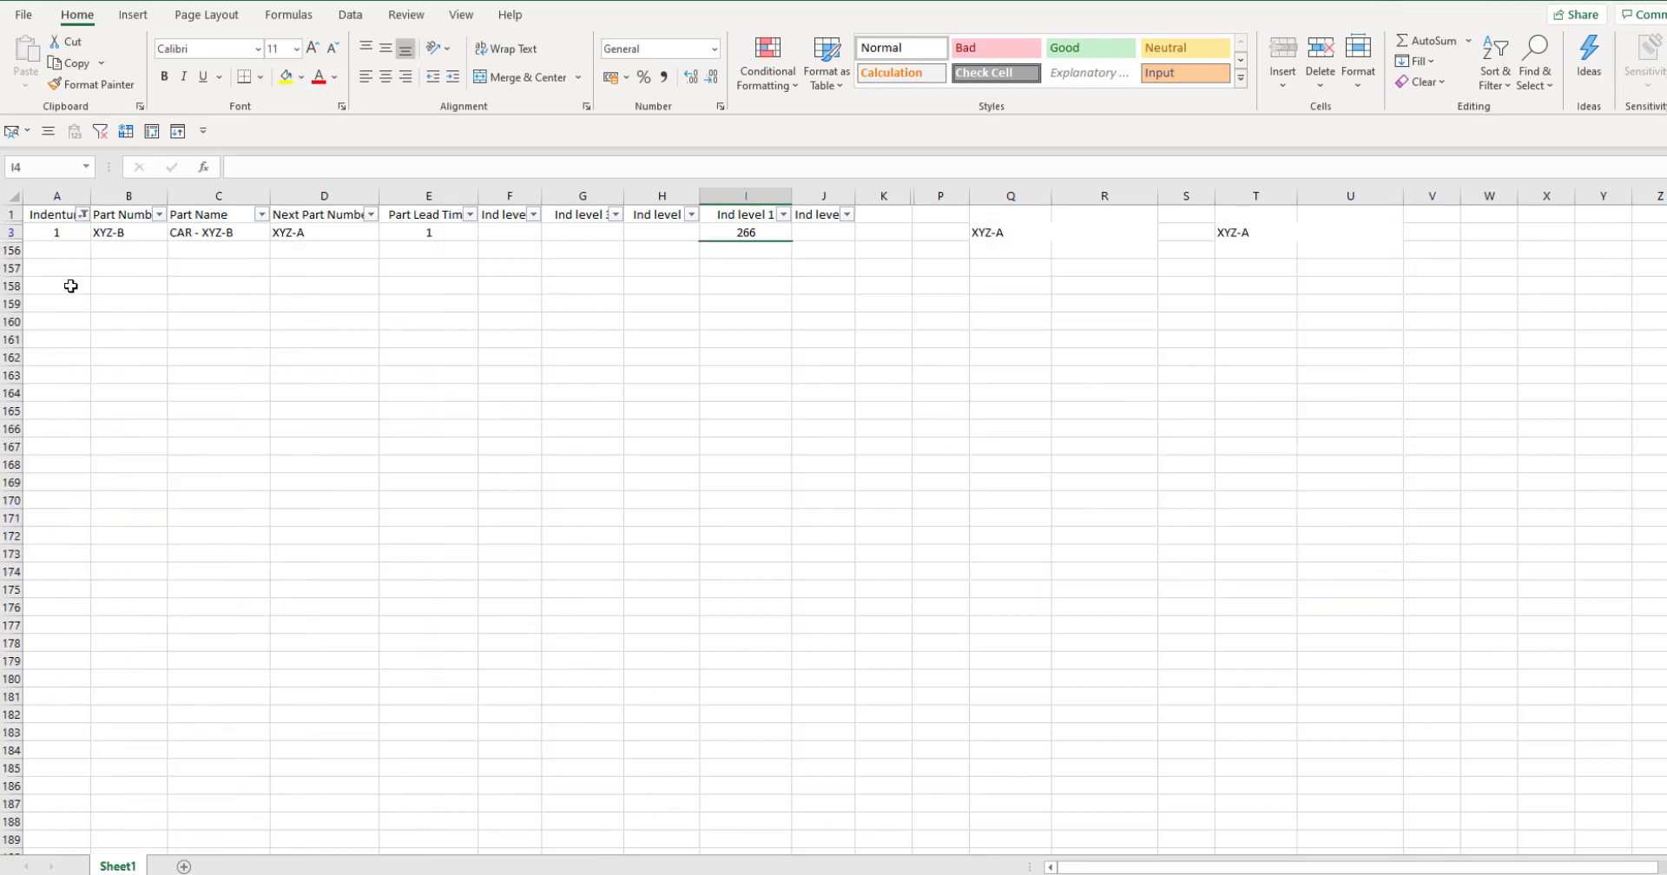
click(57, 232)
click(103, 133)
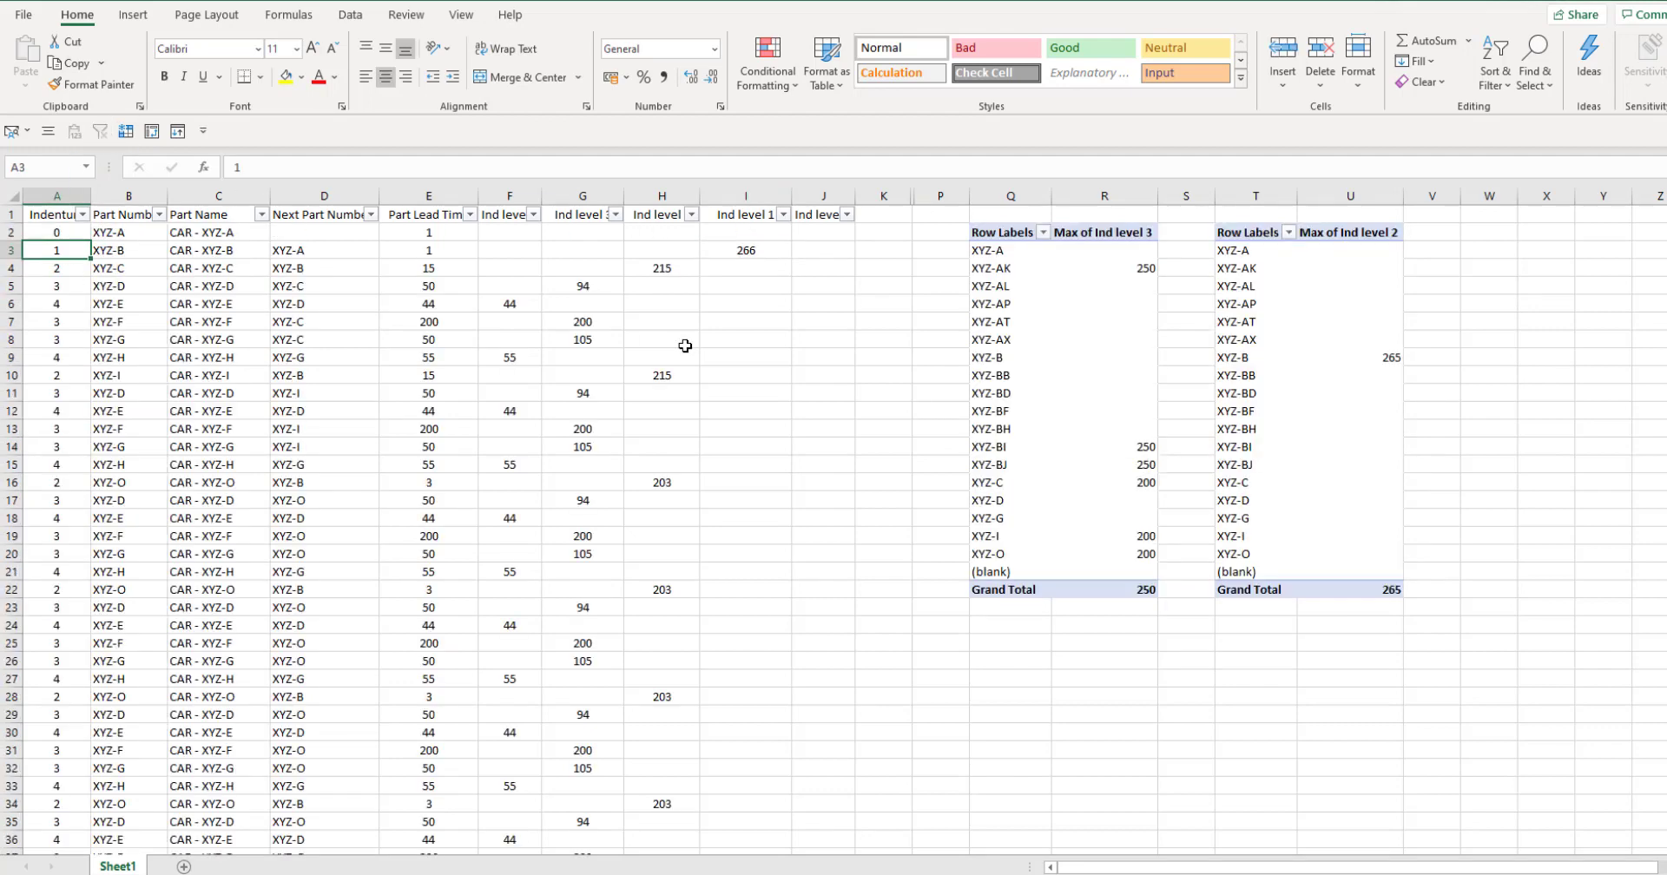
Enter =+I3+E2 in cell J2 to compute the cumulative lead time for Ind level 0
click(685, 344)
click(753, 250)
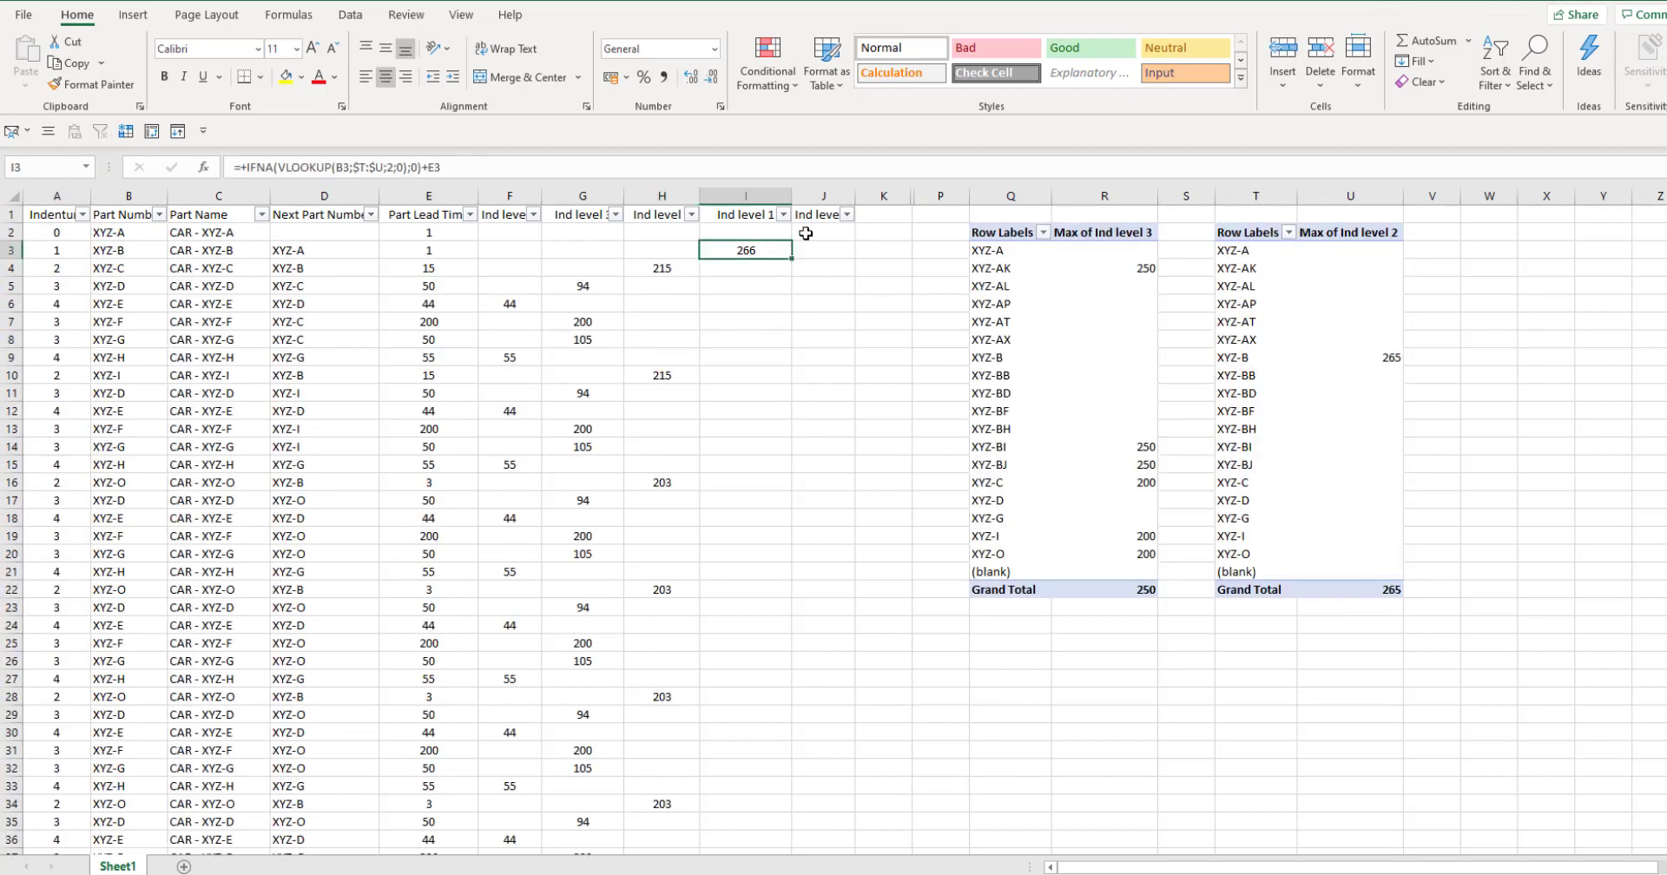
click(804, 232)
text(+)
key(Down)
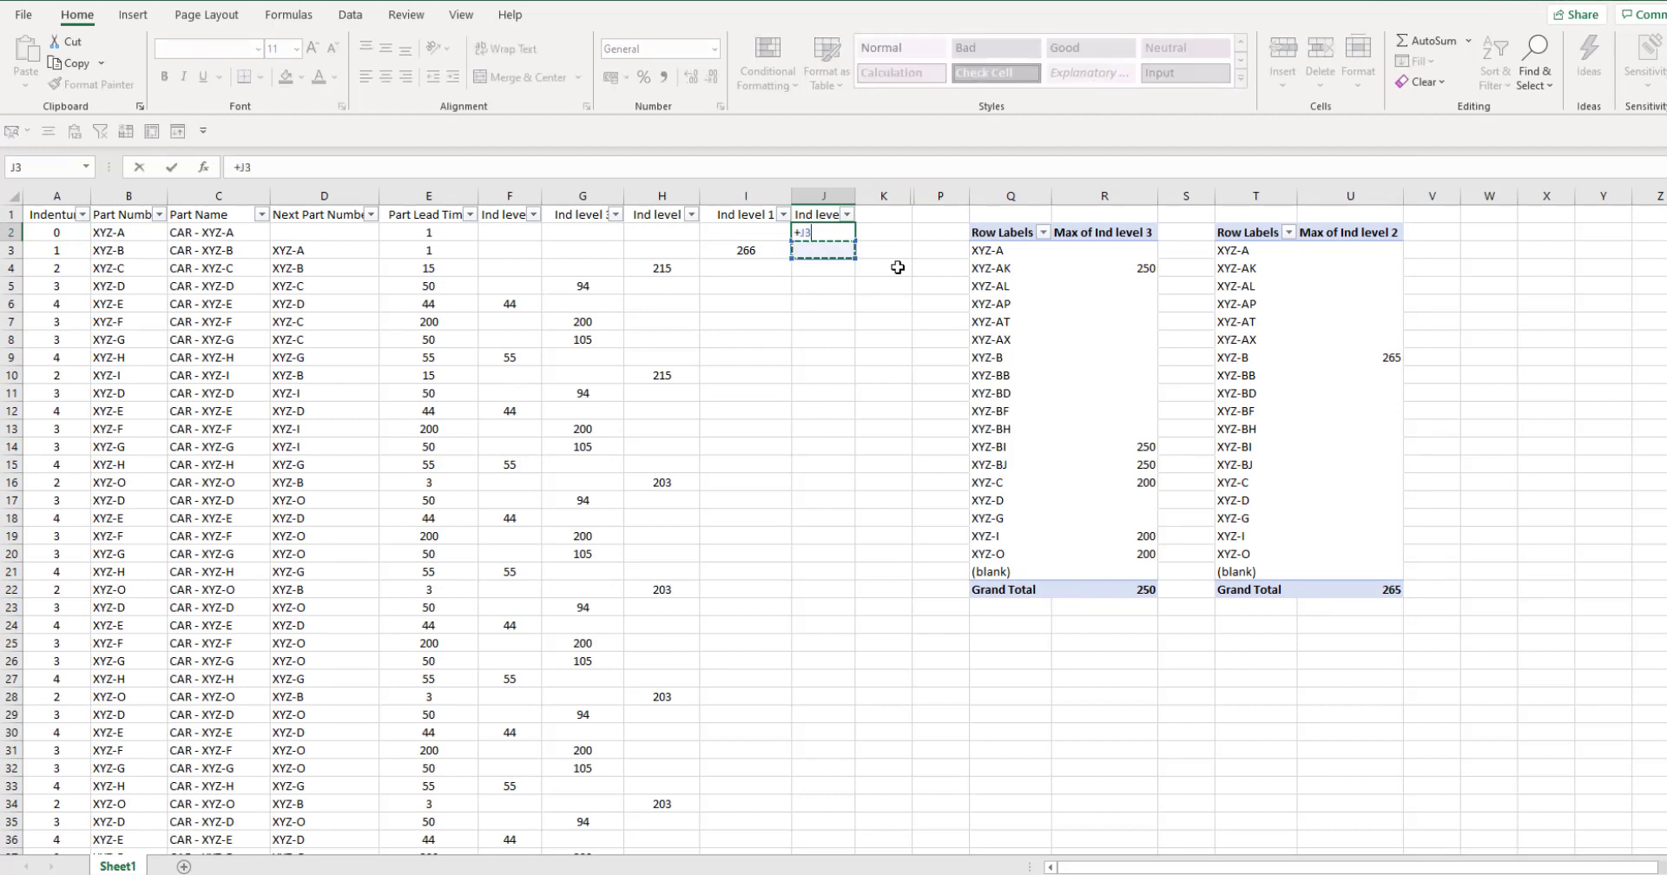
key(Left)
text(+)
click(439, 232)
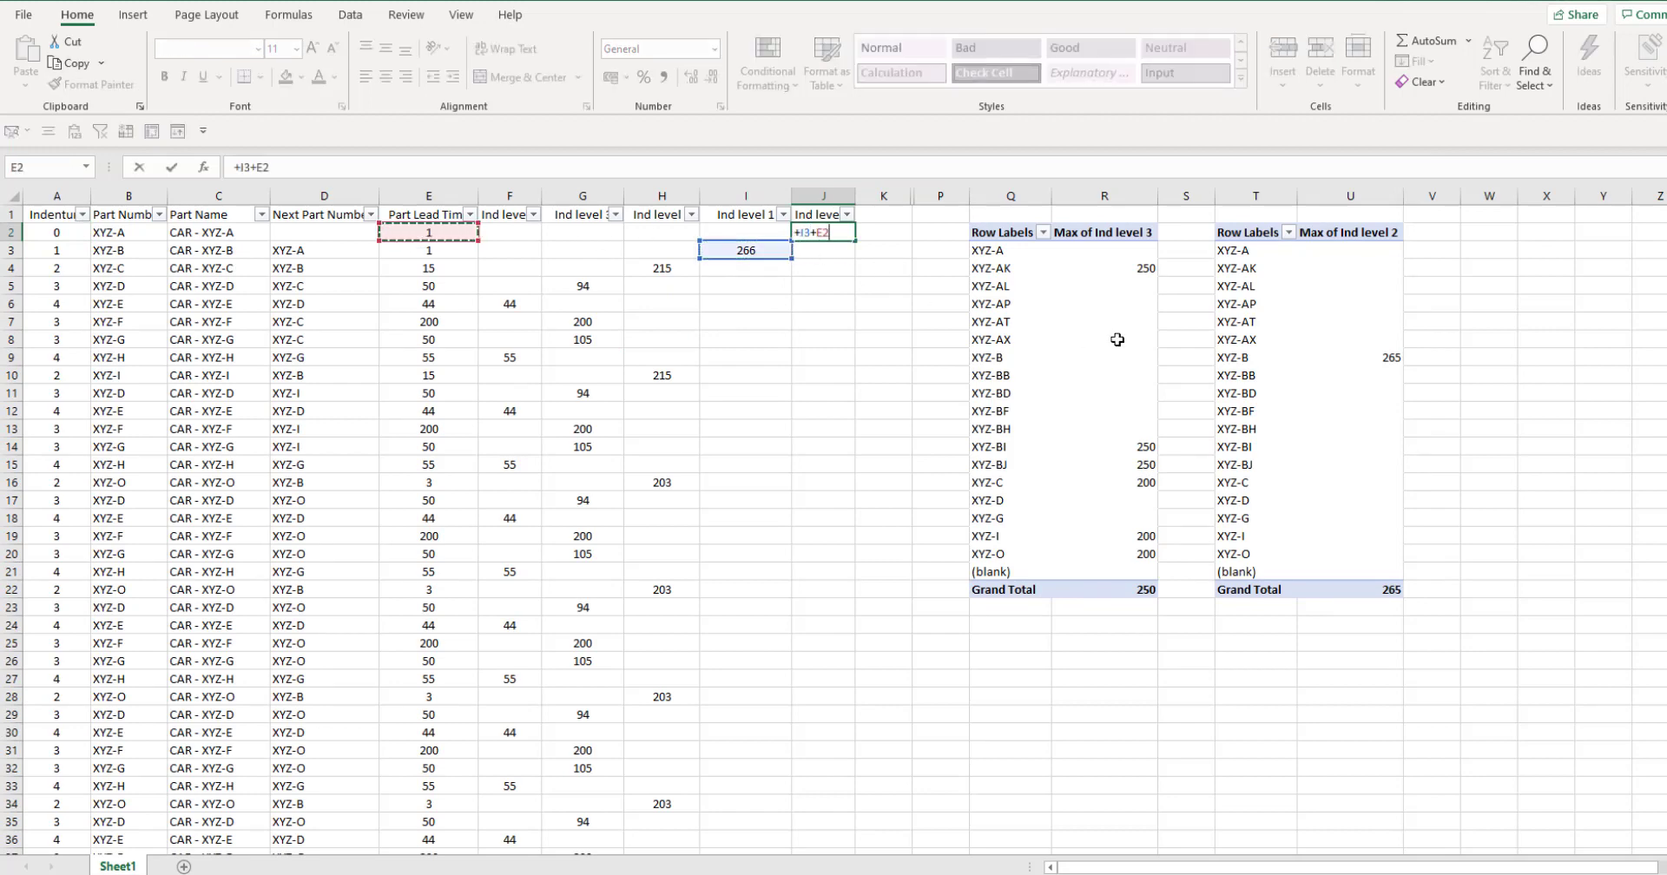
key(Return)
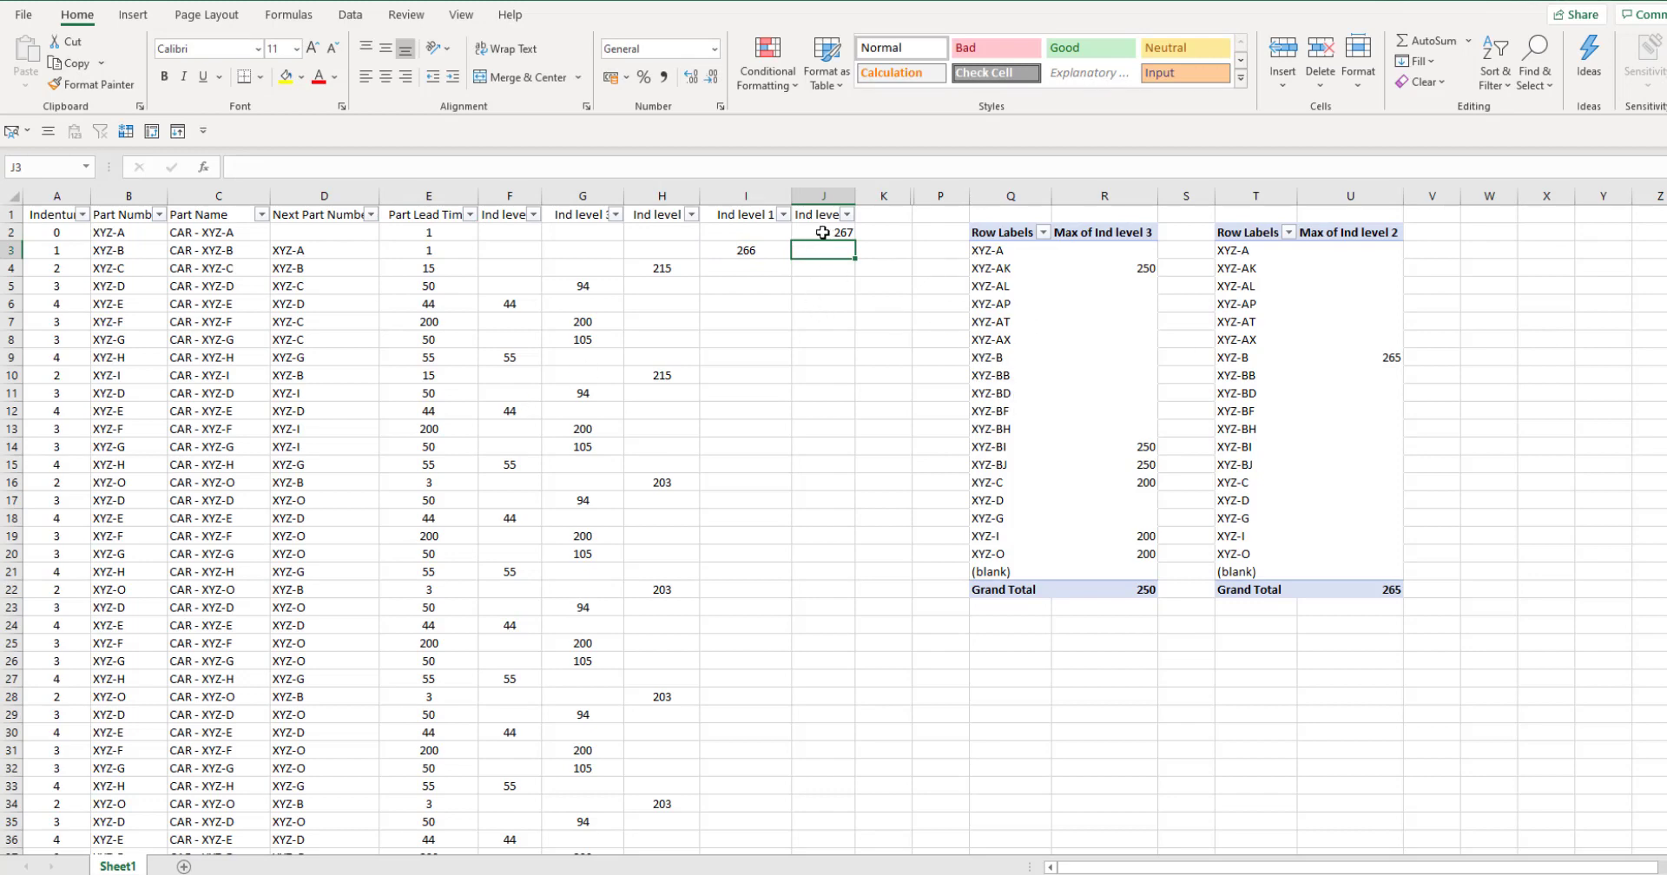
Centre cell J2 and widen the Ind level 0 column to show its full header
click(822, 232)
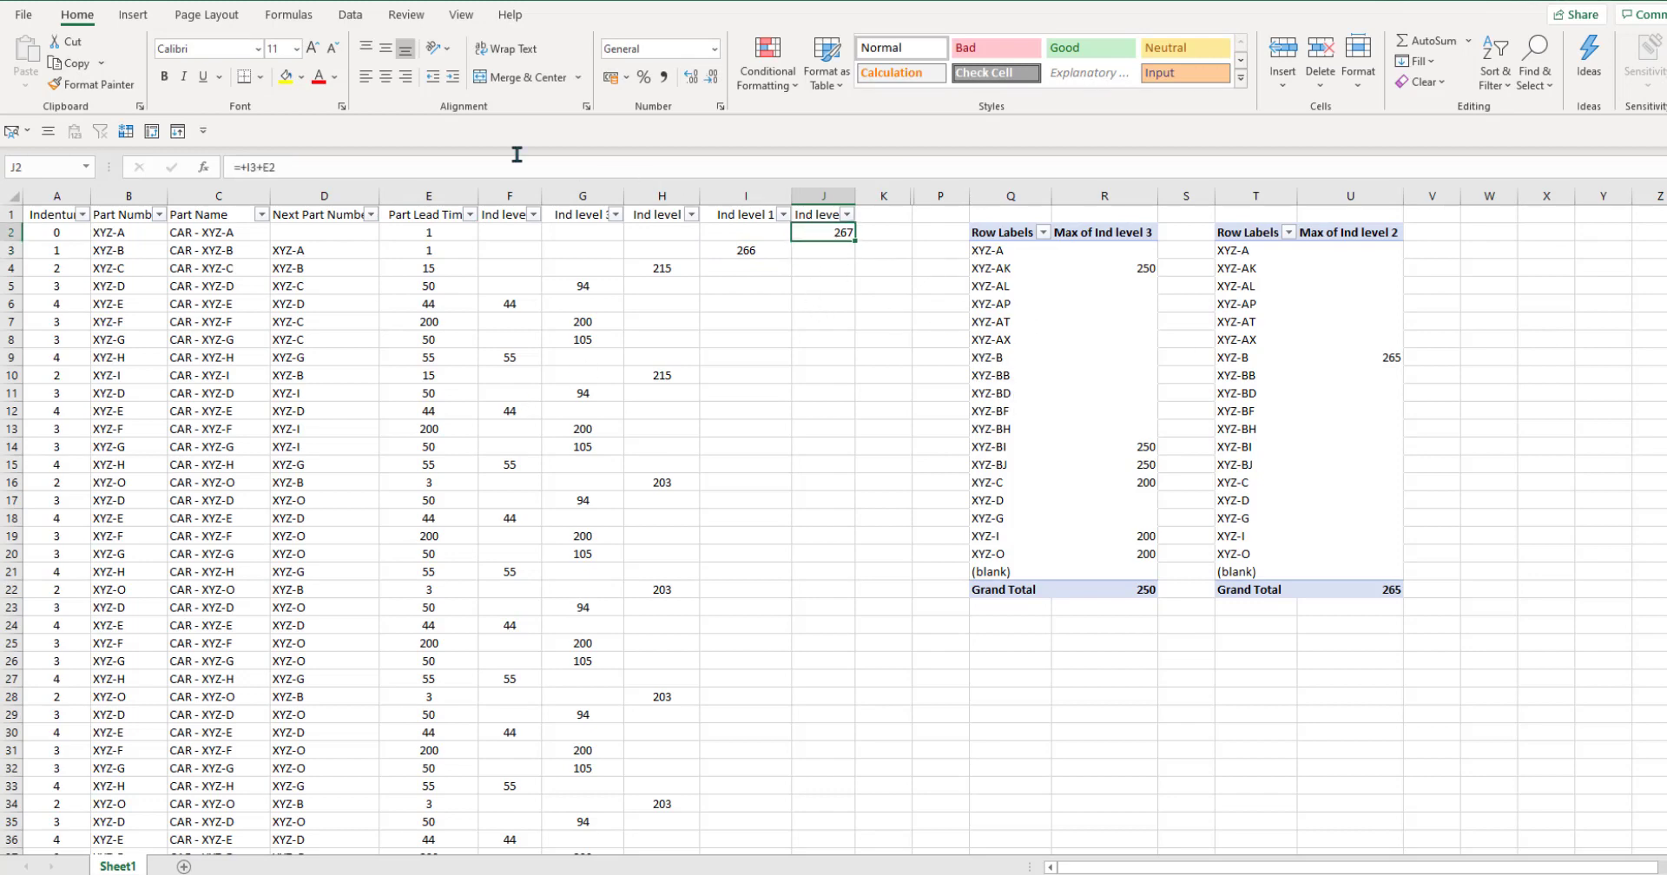
click(860, 212)
drag(857, 195, 890, 195)
click(895, 306)
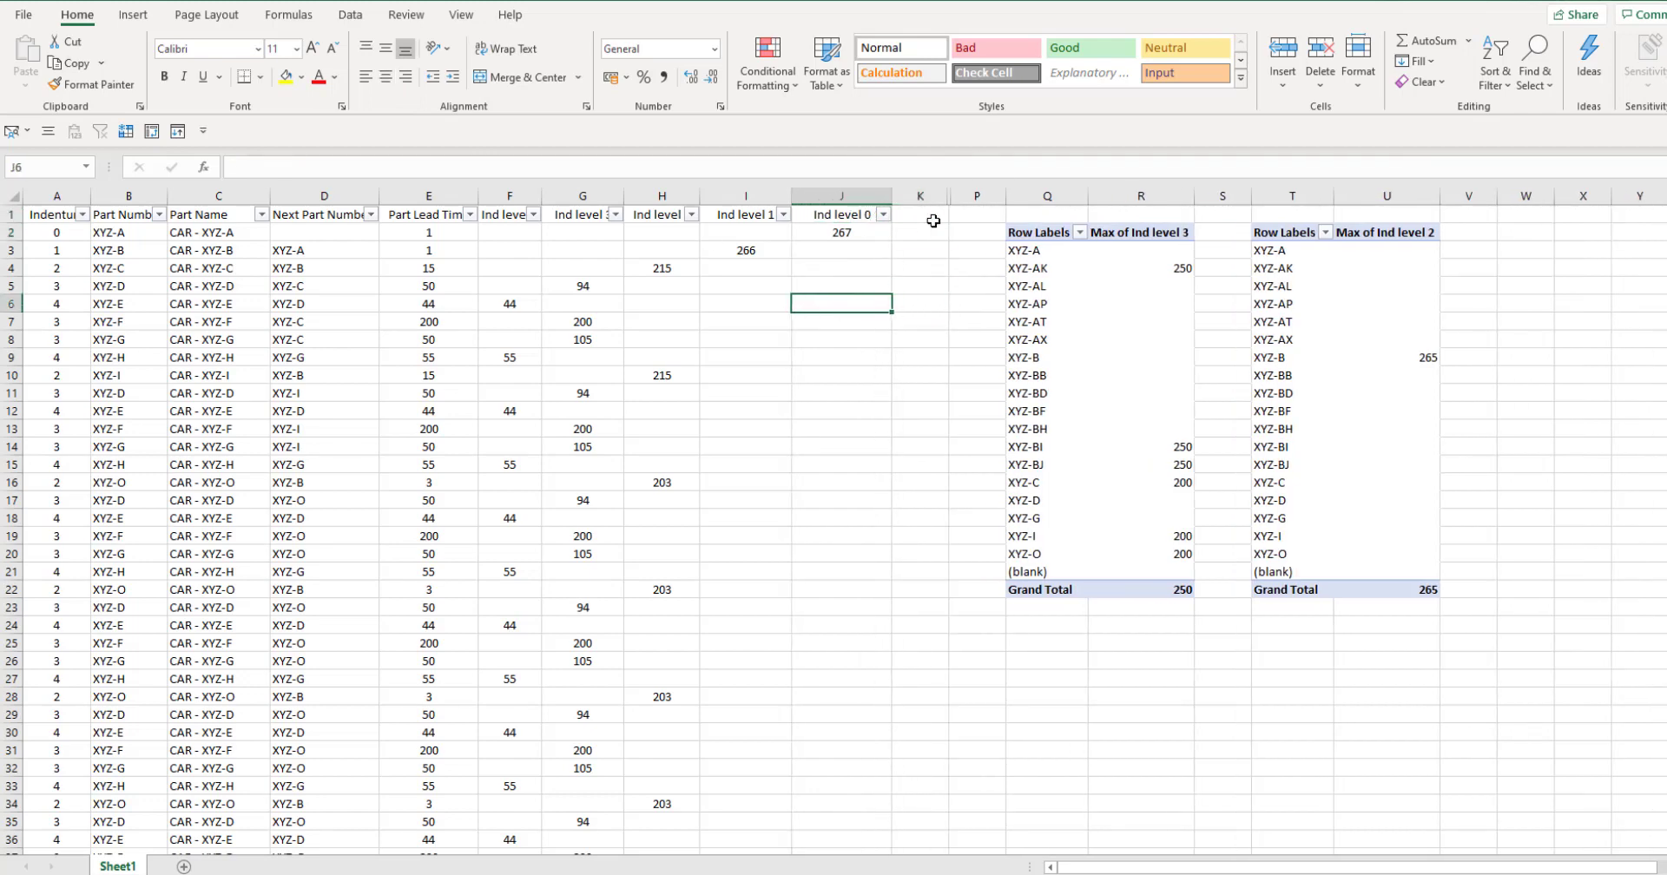
Review the Ind level 0 total in J2 against the top-level XYZ-A row and the Part Lead Time values below it
click(871, 232)
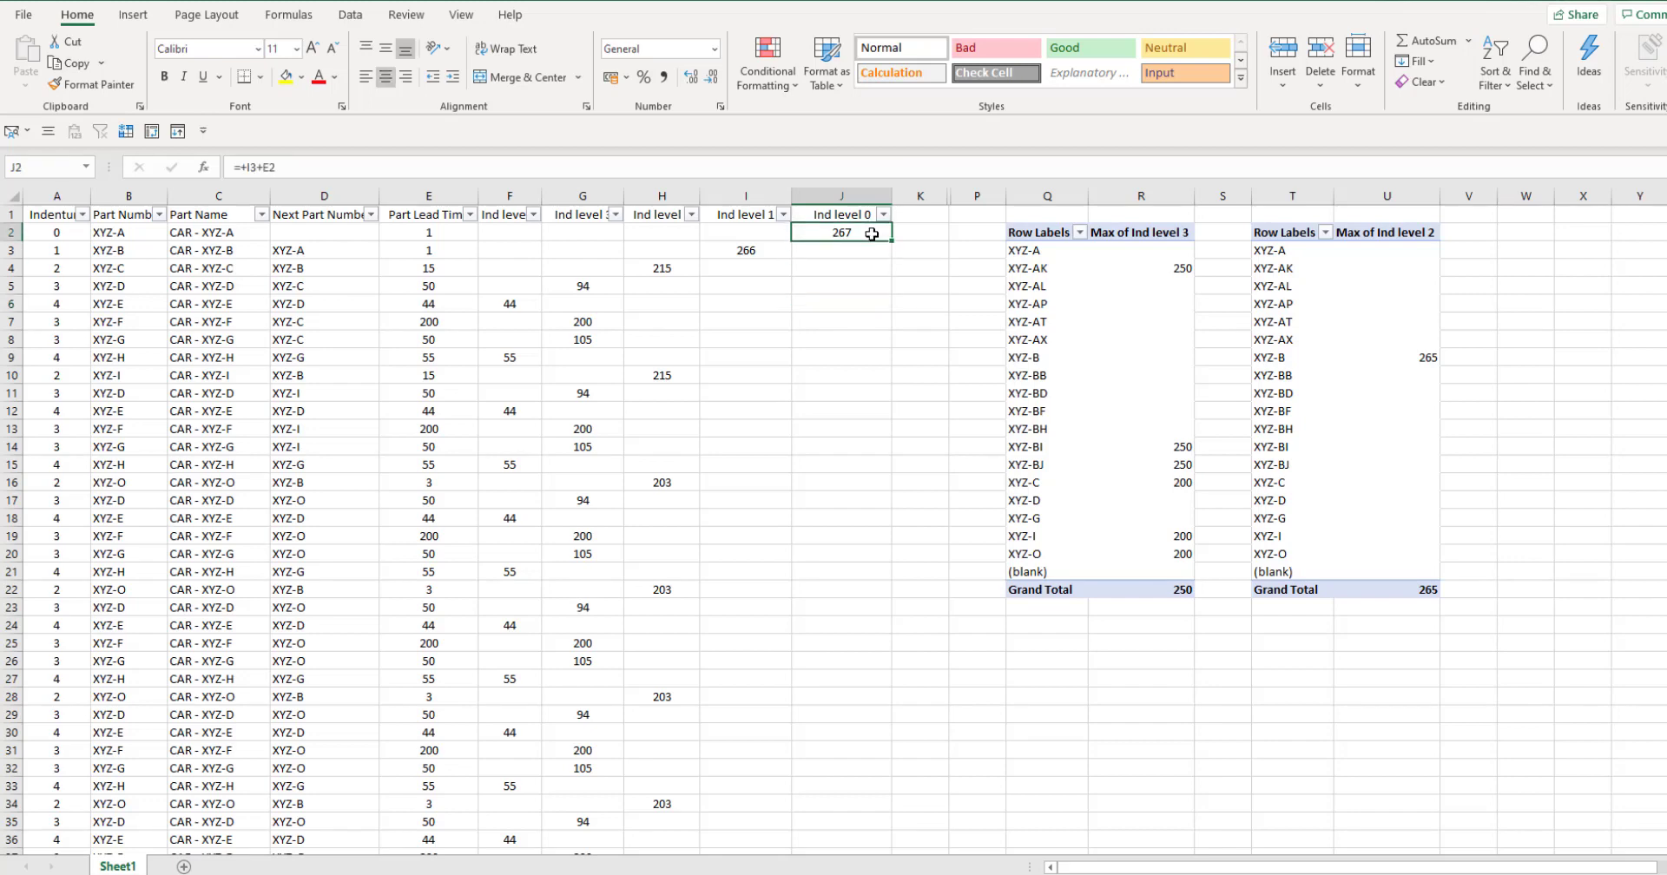
drag(67, 241, 443, 234)
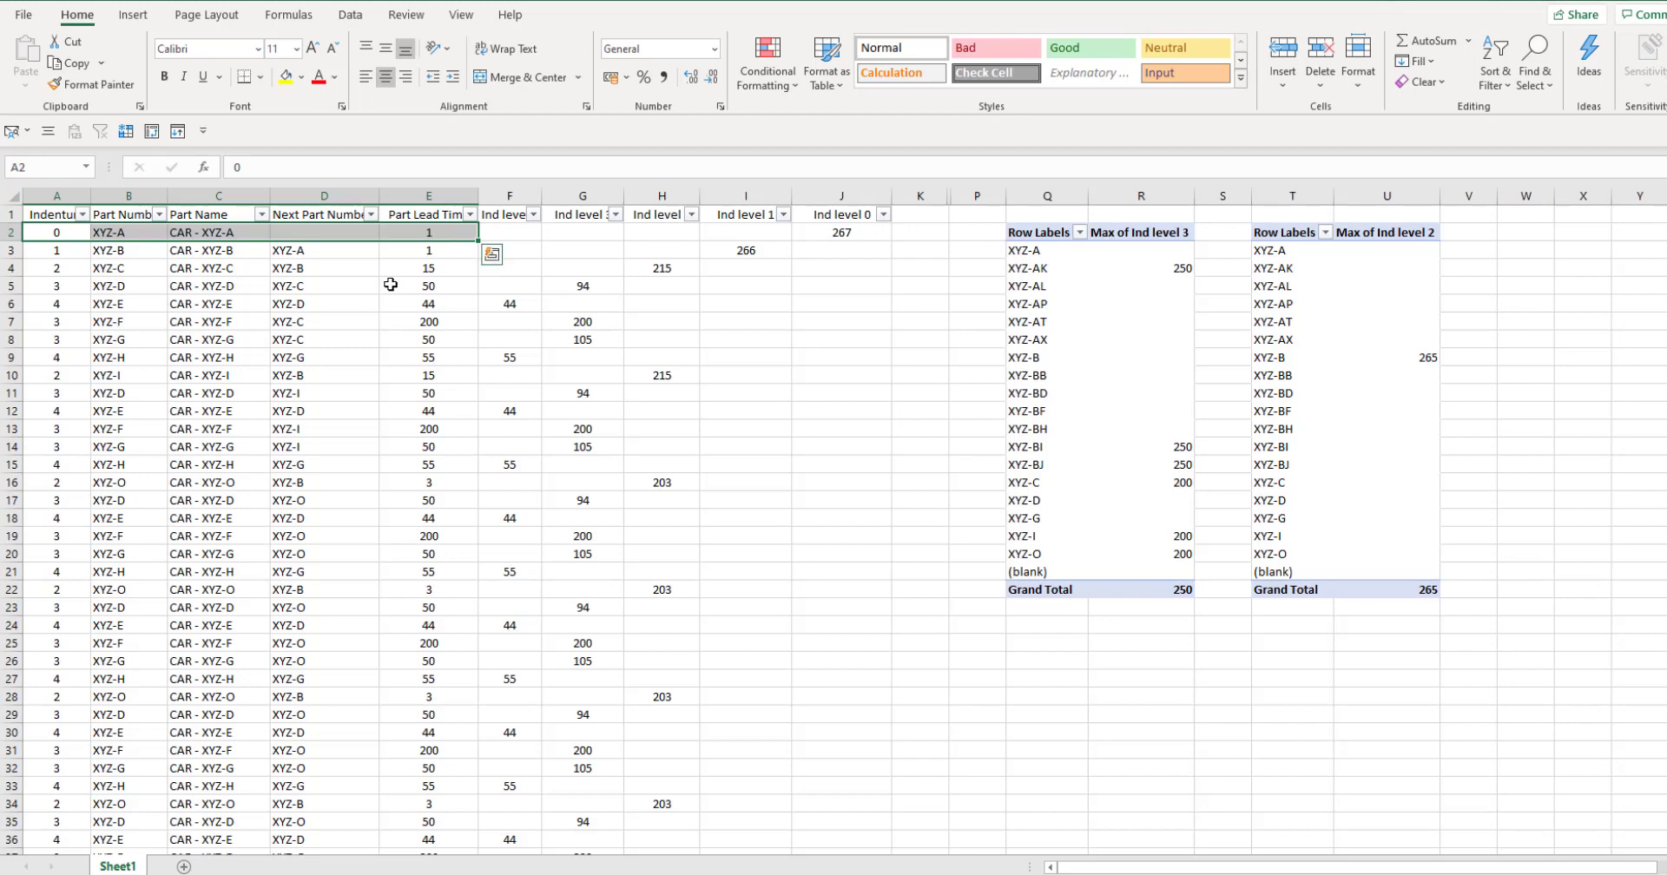
drag(447, 269, 439, 480)
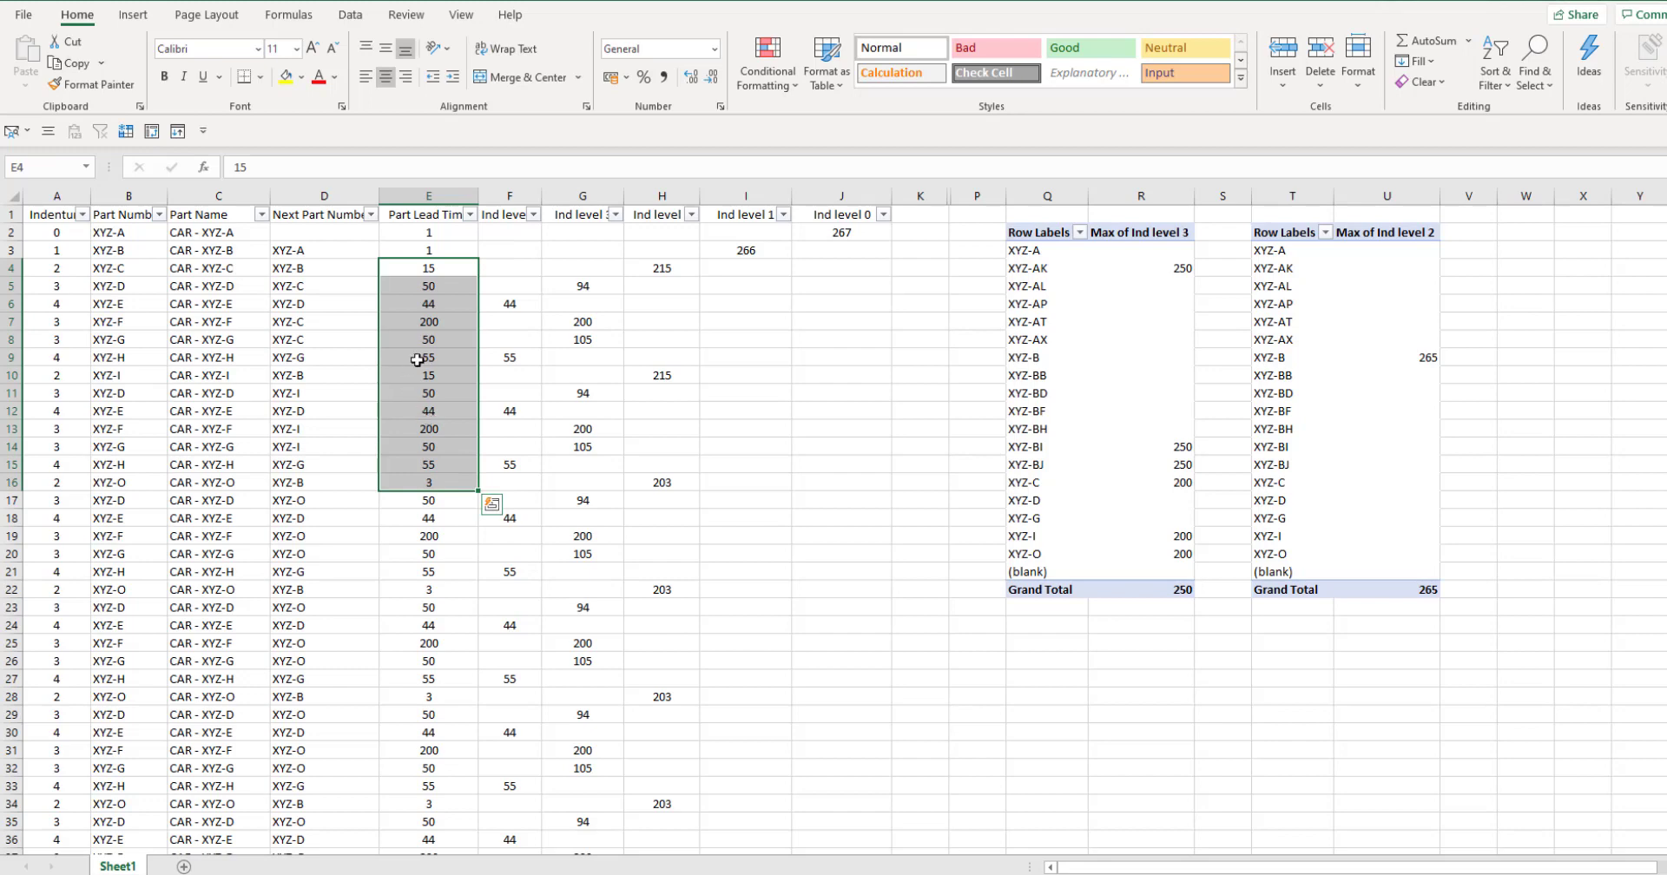
click(882, 279)
click(881, 232)
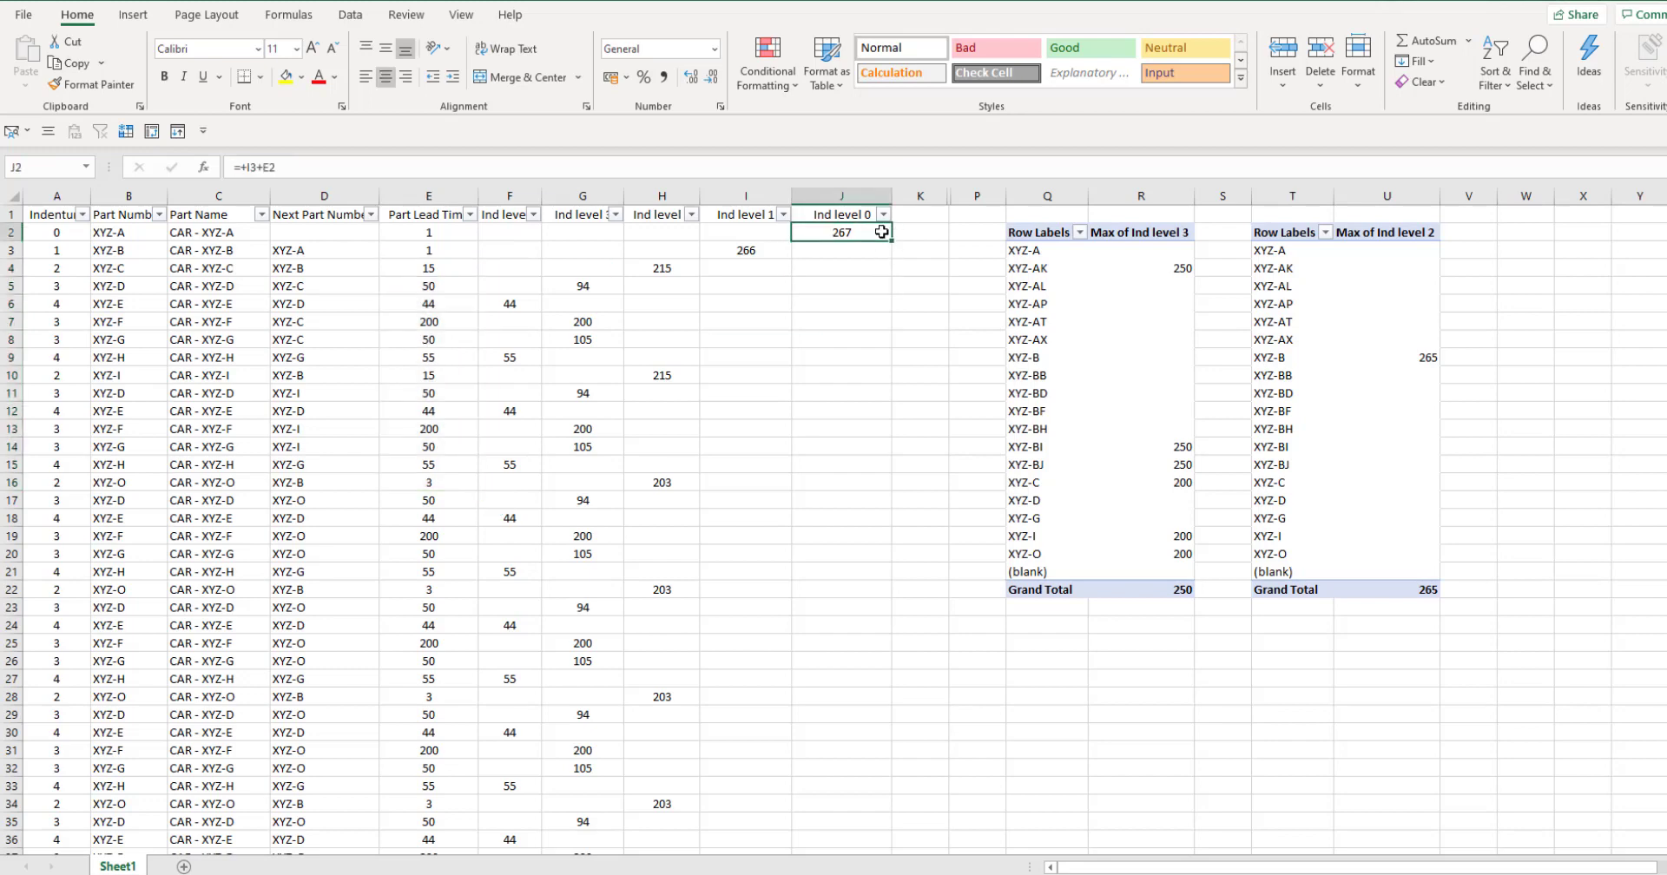